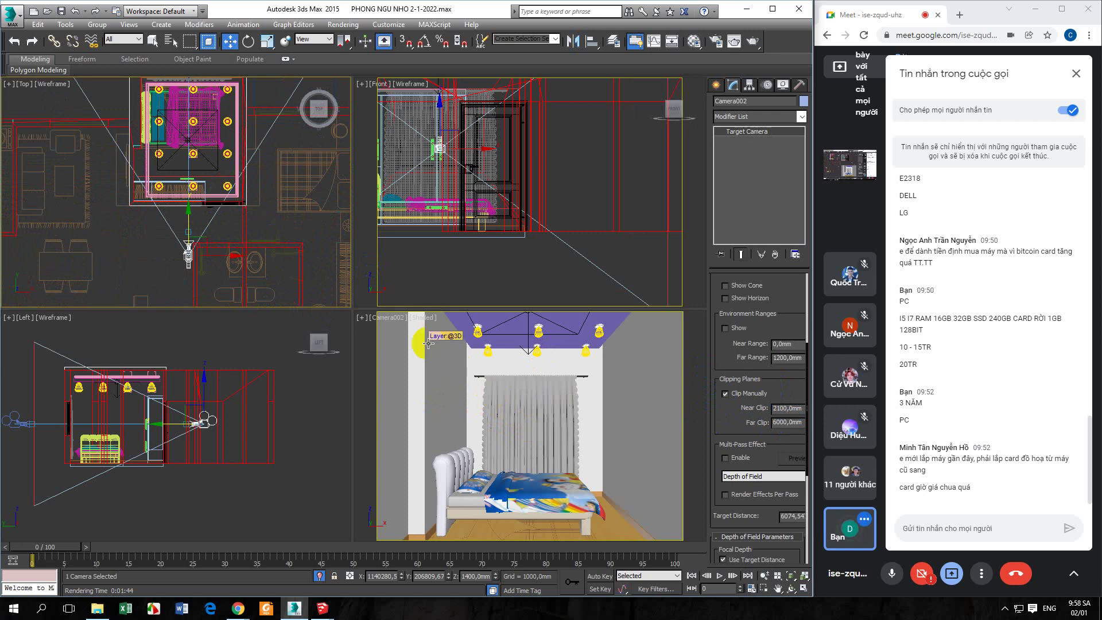
- Turn off the V-Ray frame stamp in the render settings and make the Camera002 viewport active
{"action": "left_click", "coordinate": [715, 43]}
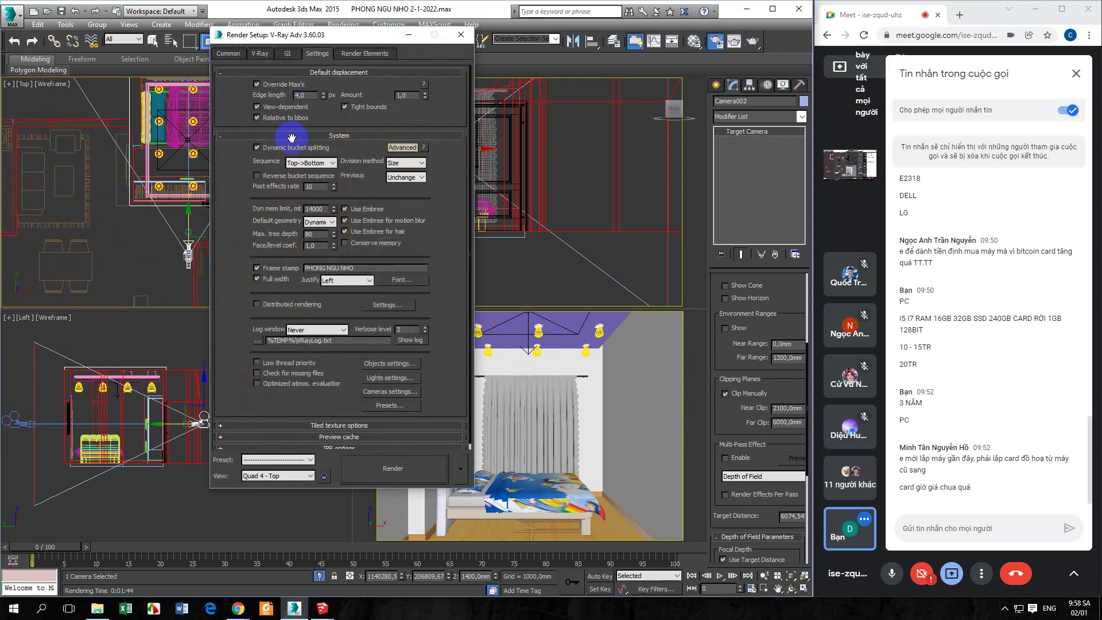
{"action": "left_click", "coordinate": [264, 268]}
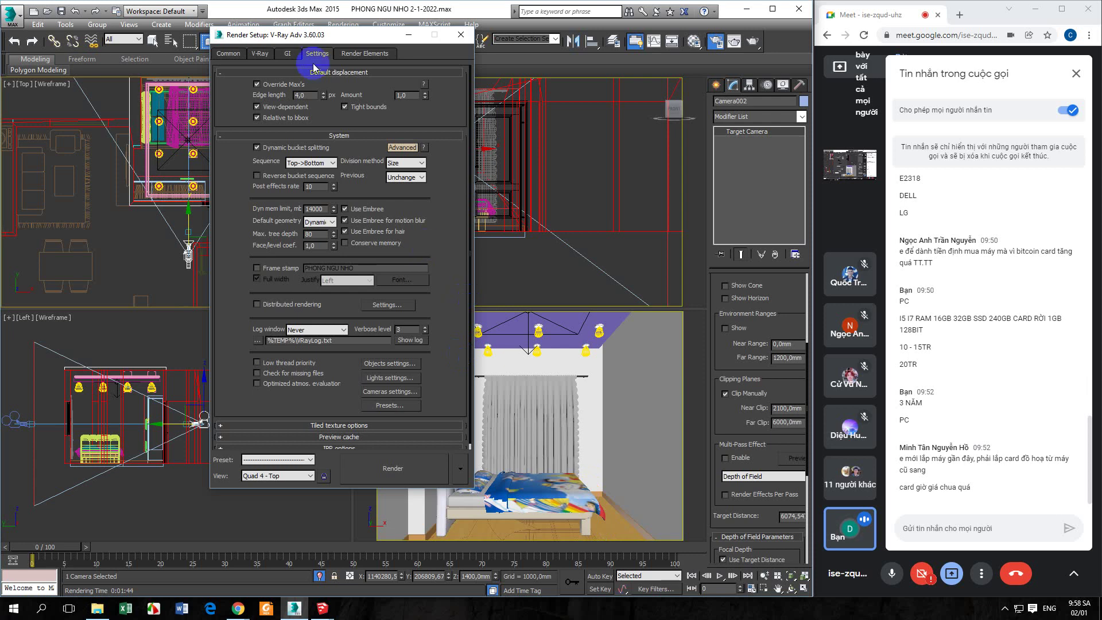
{"action": "left_click", "coordinate": [460, 34]}
{"action": "left_click", "coordinate": [495, 413]}
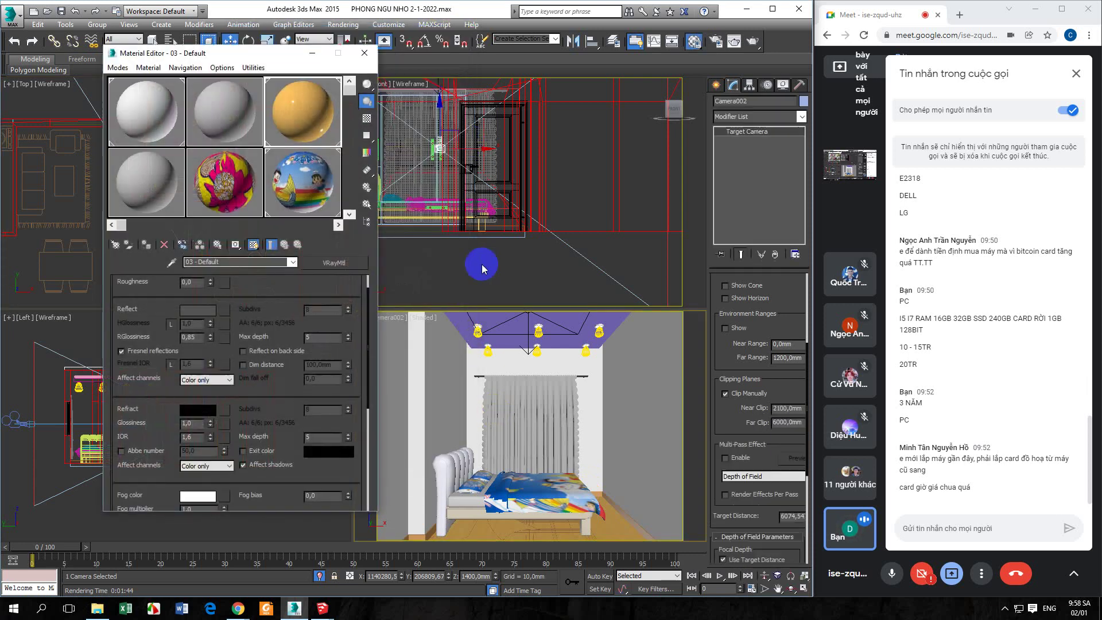
- Set the reflection colour of the 03 - Default material to a neutral grey with value 144
{"action": "key", "text": "m"}
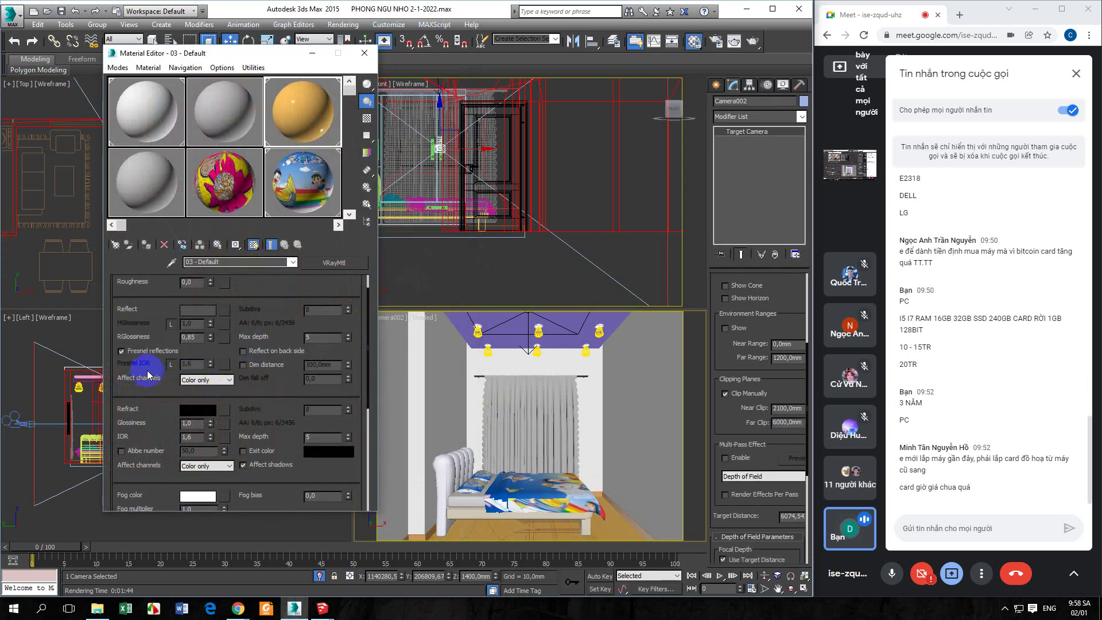
{"action": "left_click_drag", "start_coordinate": [143, 374], "coordinate": [149, 403]}
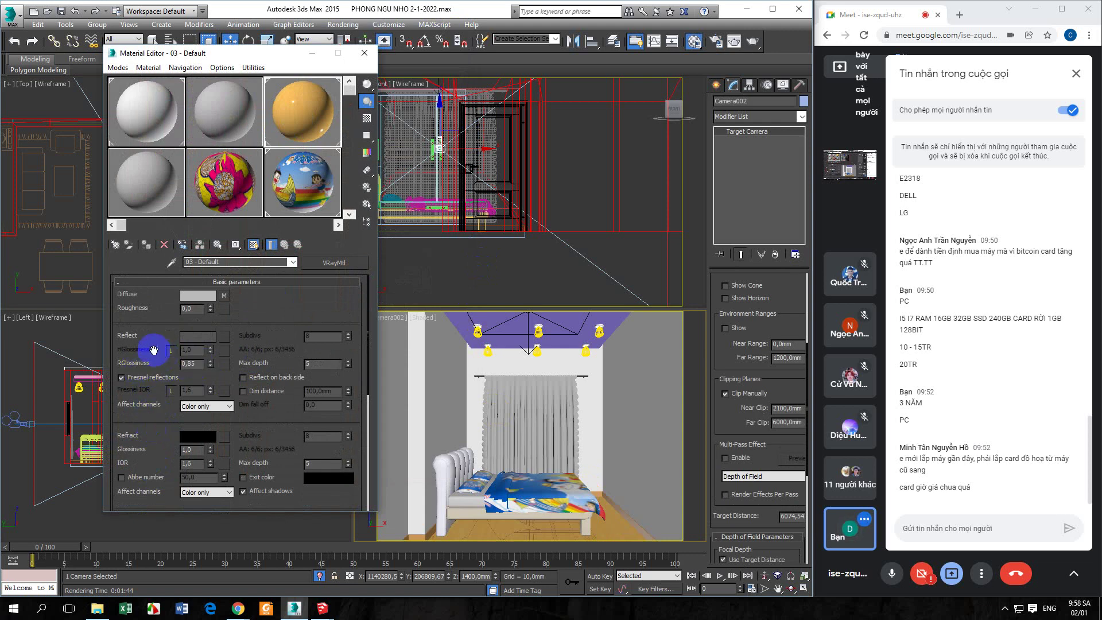
{"action": "left_click", "coordinate": [197, 335]}
{"action": "left_click_drag", "start_coordinate": [497, 175], "coordinate": [496, 219]}
{"action": "left_click", "coordinate": [583, 264]}
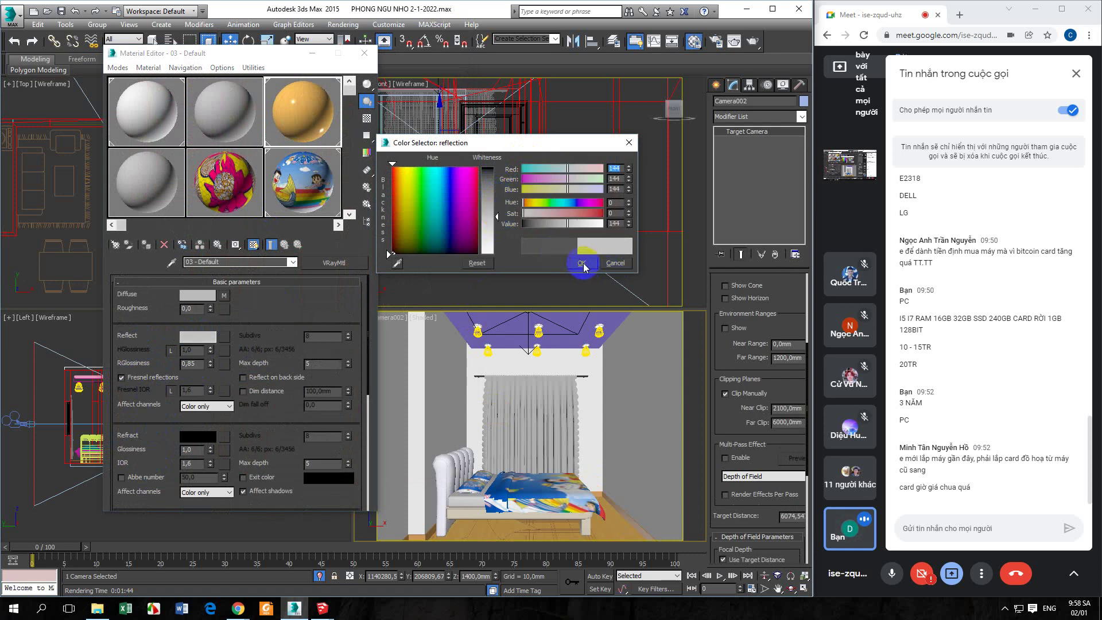
{"action": "left_click", "coordinate": [364, 53]}
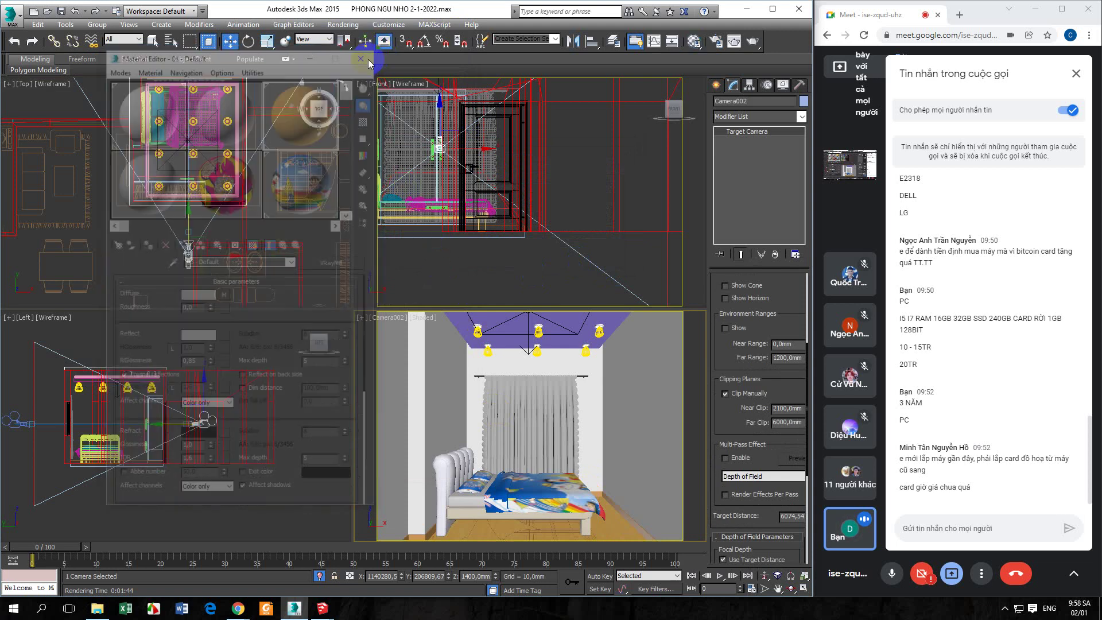
- Render the Camera002 view of the bedroom with the production renderer
{"action": "left_click", "coordinate": [734, 41]}
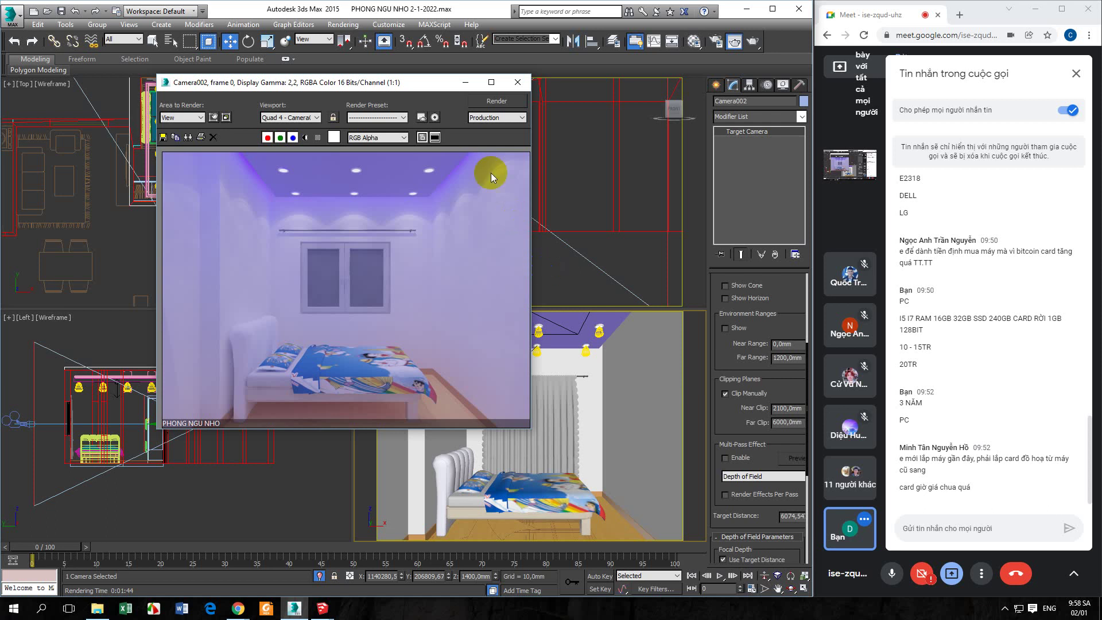
{"action": "left_click", "coordinate": [497, 100]}
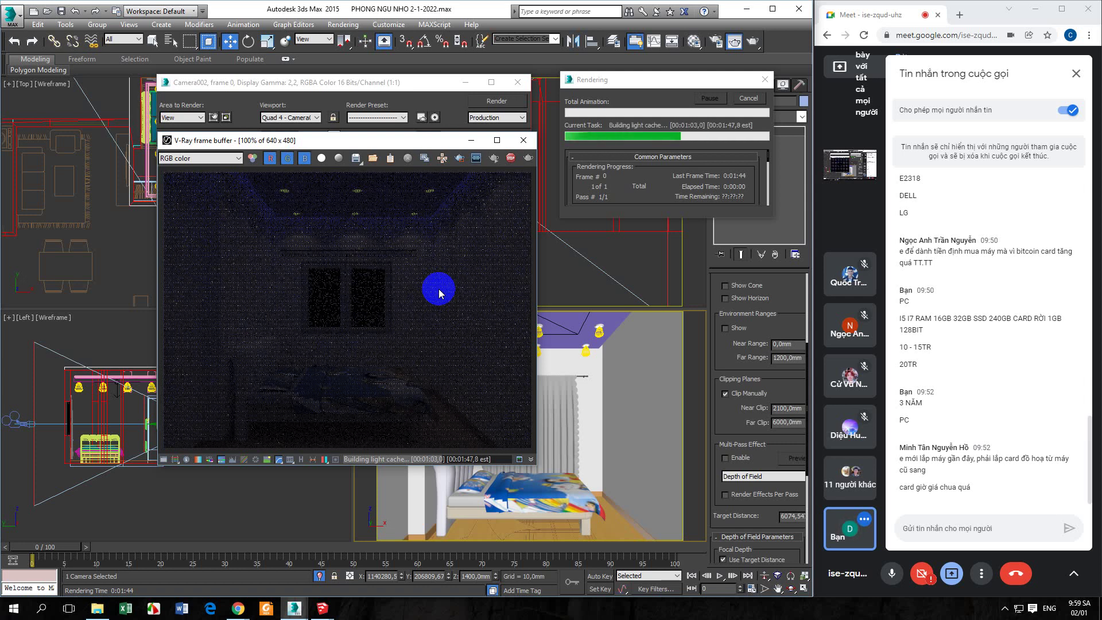
{"action": "left_click_drag", "start_coordinate": [619, 77], "coordinate": [610, 218]}
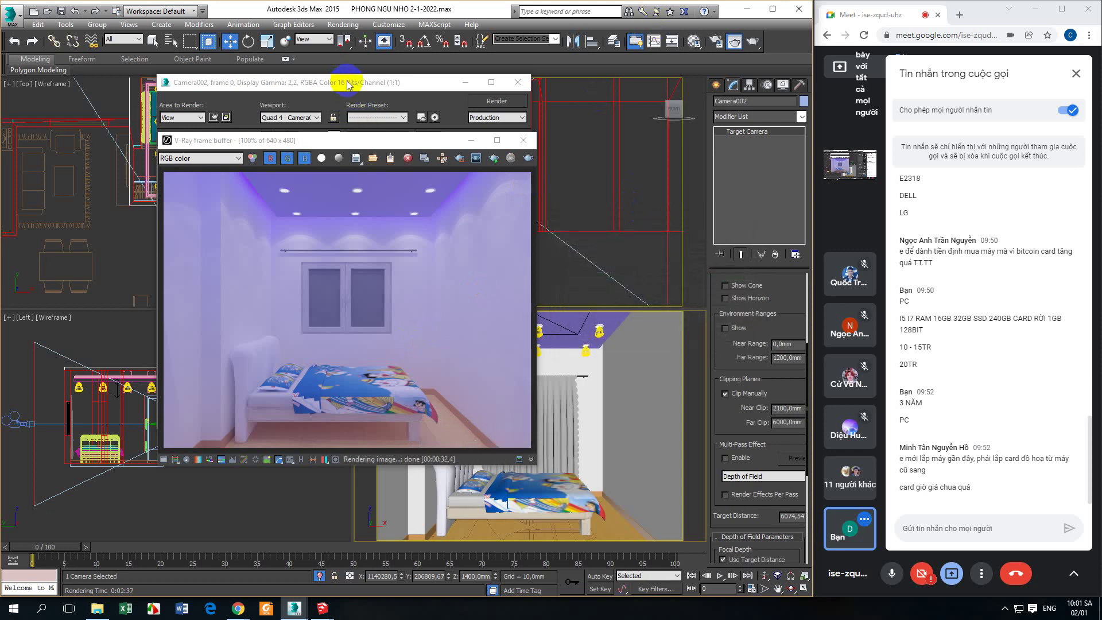
- Examine the finished bedroom render up close in an enlarged frame window, and close both render windows
{"action": "left_click_drag", "start_coordinate": [344, 82], "coordinate": [340, 44]}
{"action": "left_click_drag", "start_coordinate": [477, 49], "coordinate": [801, 257]}
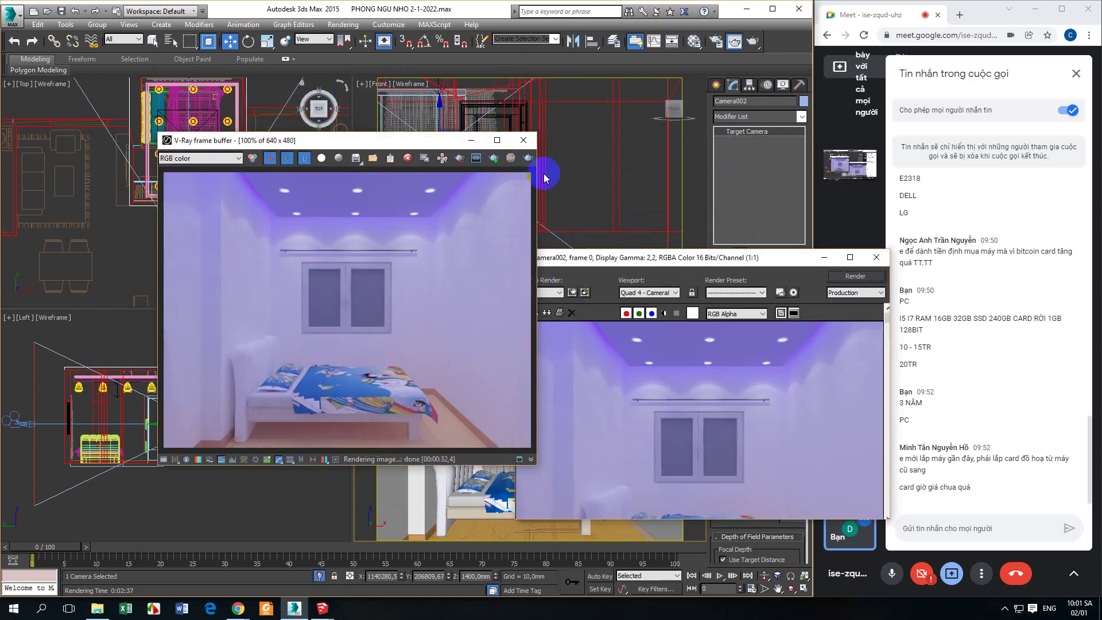
{"action": "left_click", "coordinate": [523, 140]}
{"action": "left_click_drag", "start_coordinate": [602, 257], "coordinate": [198, 102]}
{"action": "left_click_drag", "start_coordinate": [483, 353], "coordinate": [617, 500]}
{"action": "scroll", "coordinate": [399, 459], "scroll_direction": "up", "scroll_amount": 1}
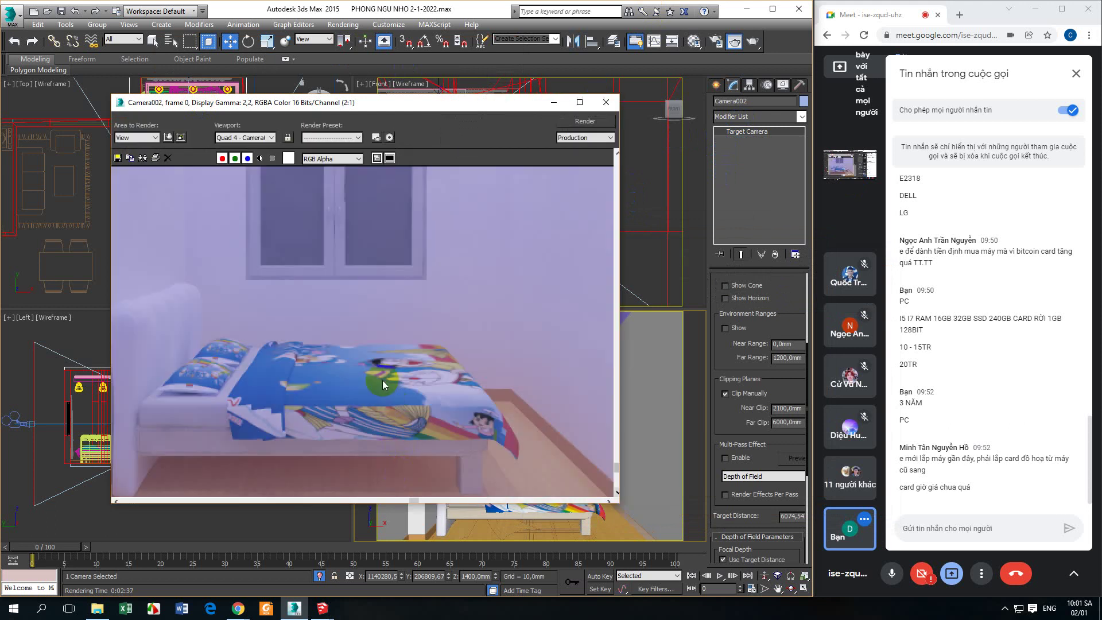
{"action": "scroll", "coordinate": [370, 322], "scroll_direction": "down", "scroll_amount": 1}
{"action": "scroll", "coordinate": [363, 344], "scroll_direction": "down", "scroll_amount": 1}
{"action": "scroll", "coordinate": [390, 423], "scroll_direction": "up", "scroll_amount": 1}
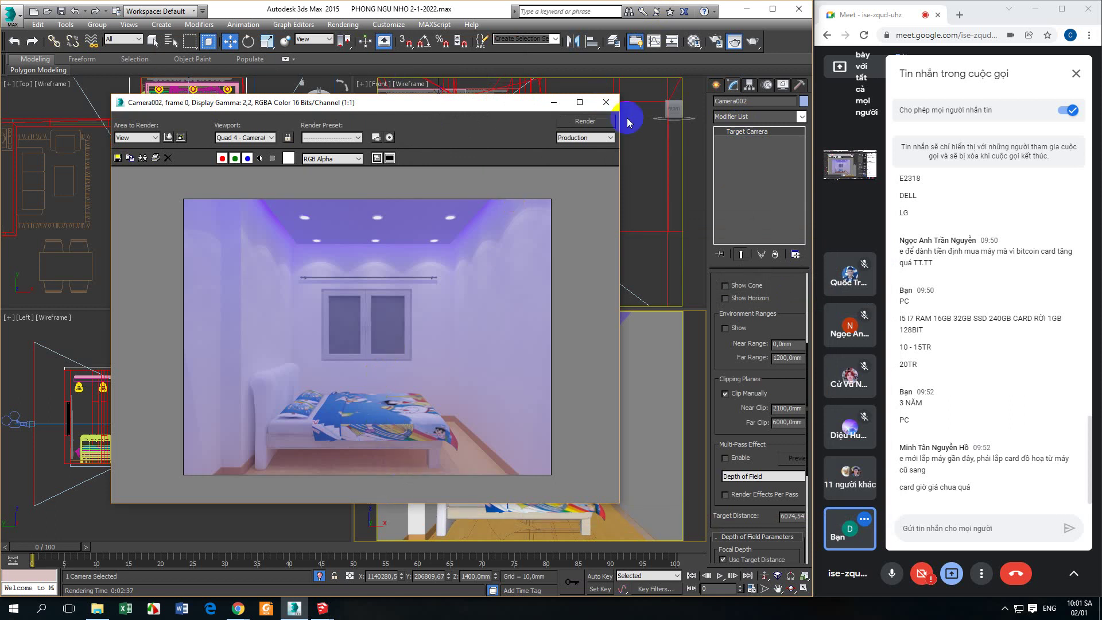
{"action": "left_click", "coordinate": [605, 102]}
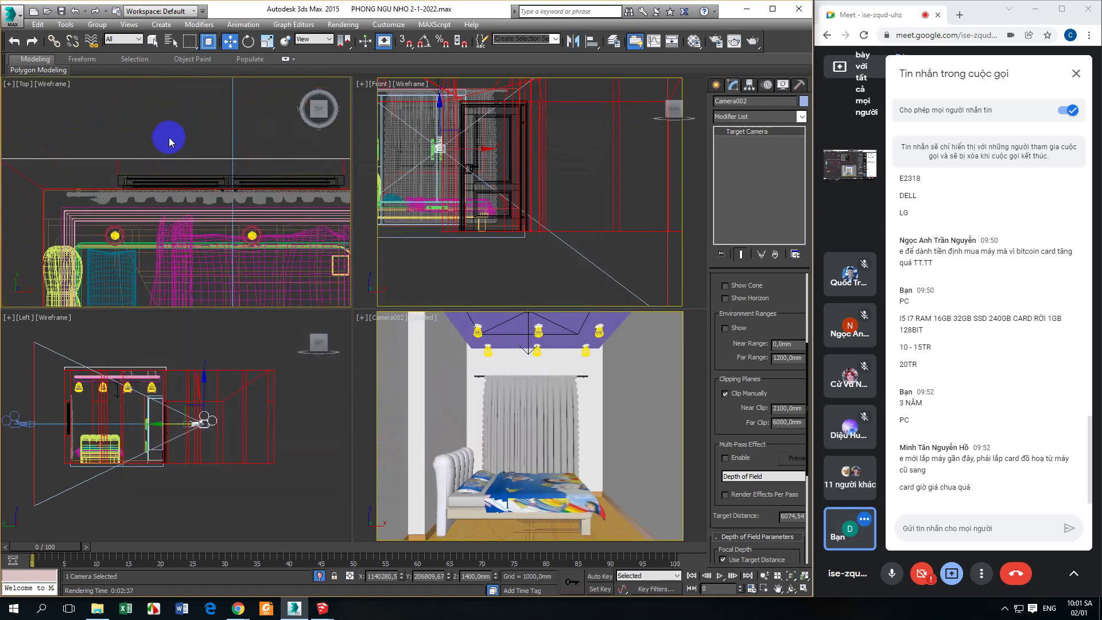
- Select the curtain group in the Top view and show the Material Editor with 6 X 4 sample windows clear of the viewports
{"action": "scroll", "coordinate": [187, 259], "scroll_direction": "up", "scroll_amount": 5}
{"action": "left_click", "coordinate": [162, 197]}
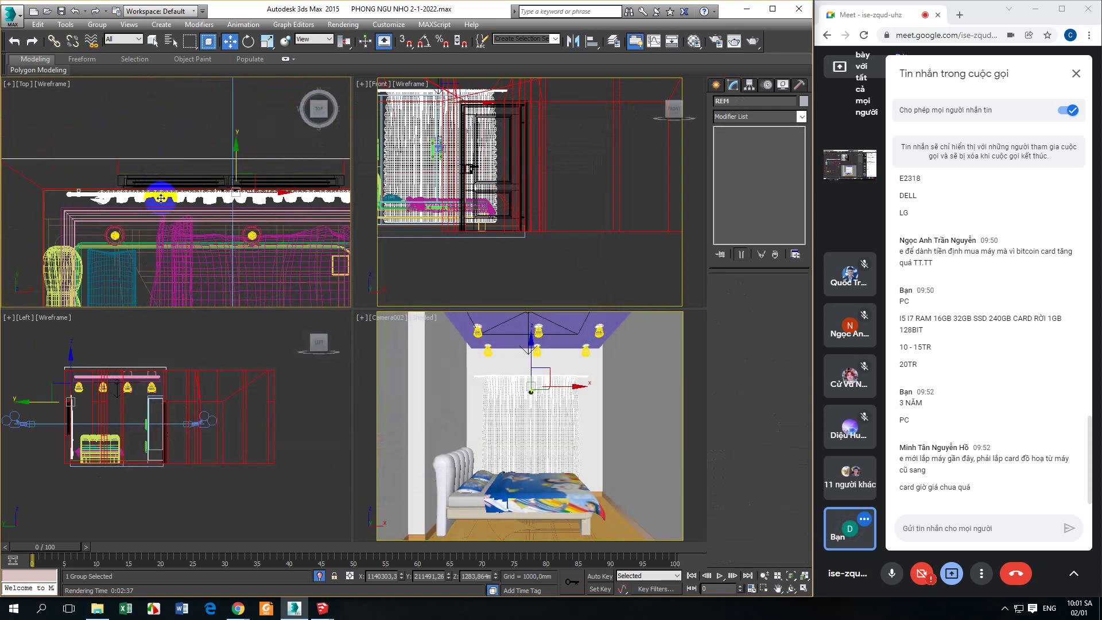
{"action": "middle_click", "coordinate": [308, 357]}
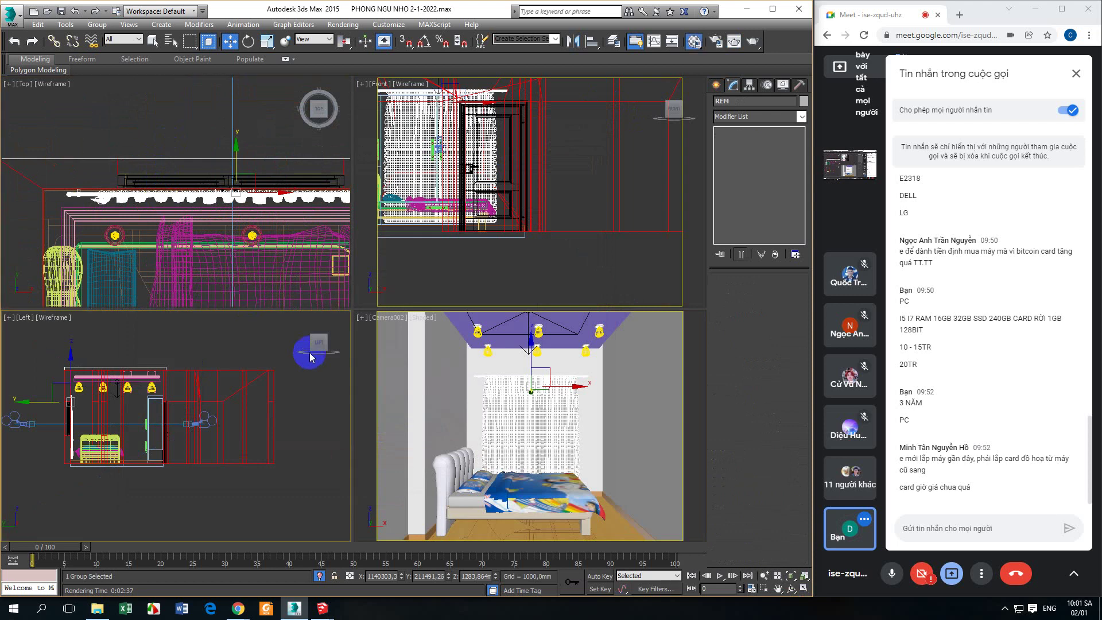
{"action": "key", "text": "m"}
{"action": "right_click", "coordinate": [220, 115]}
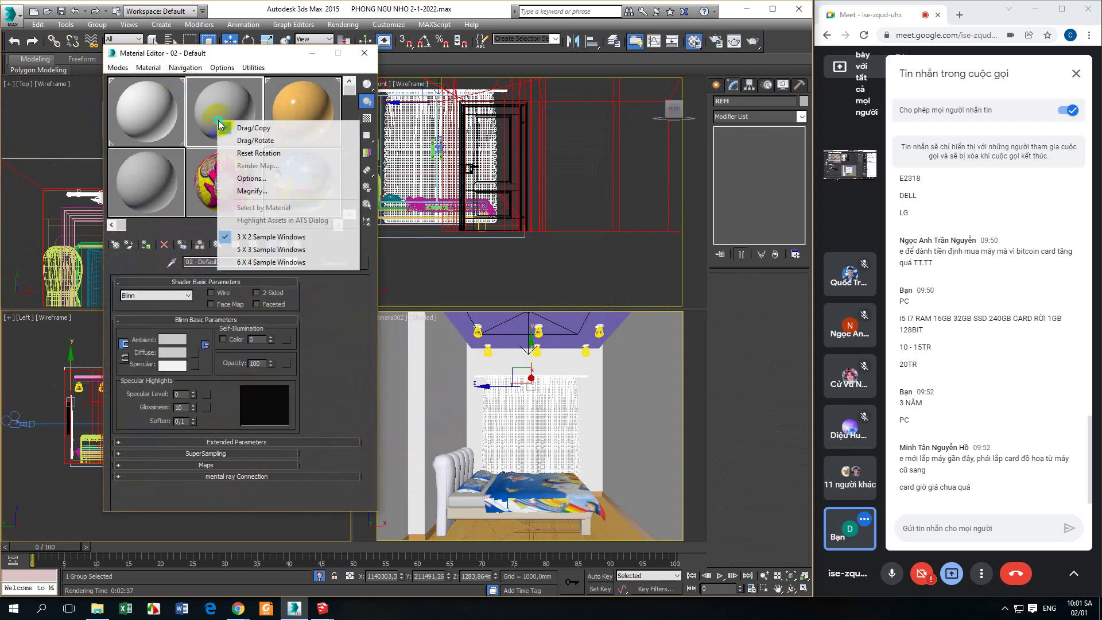
{"action": "left_click", "coordinate": [250, 249]}
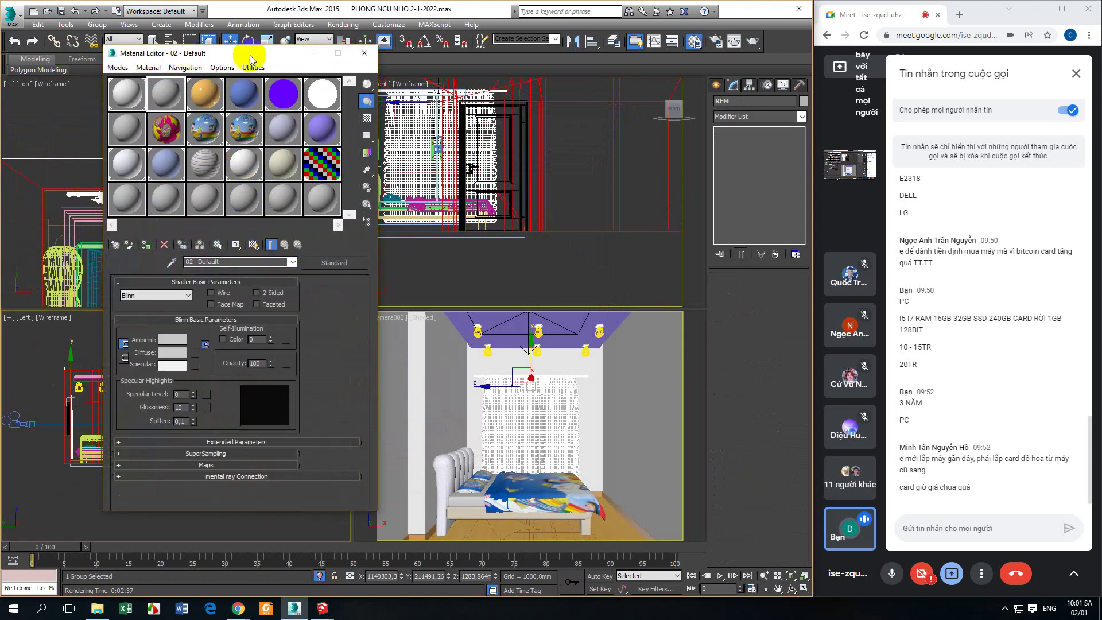
{"action": "left_click_drag", "start_coordinate": [252, 54], "coordinate": [567, 43]}
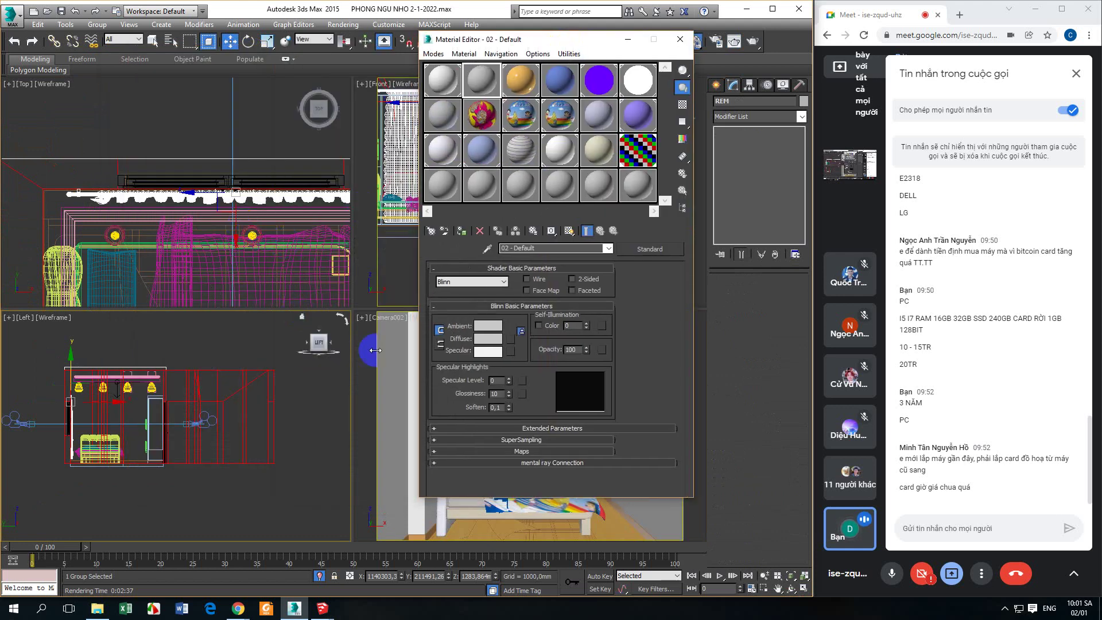
{"action": "left_click_drag", "start_coordinate": [499, 38], "coordinate": [666, 64]}
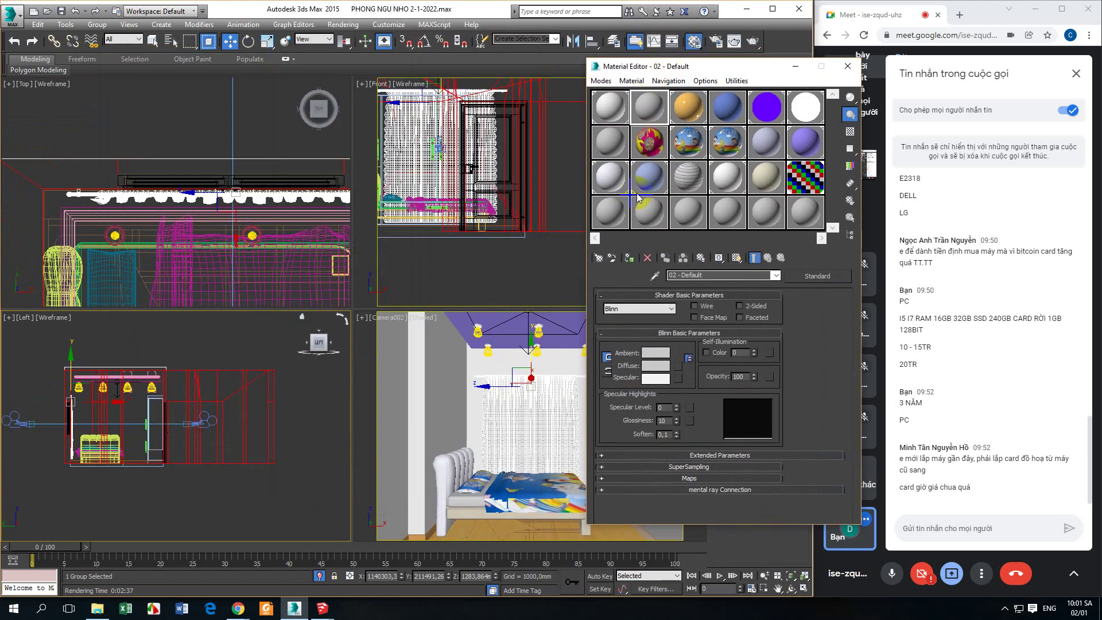
- Deselect the curtain and pick its material from the camera view into the unused 19 - Default sample slot
{"action": "left_click", "coordinate": [610, 212]}
{"action": "left_click", "coordinate": [274, 112]}
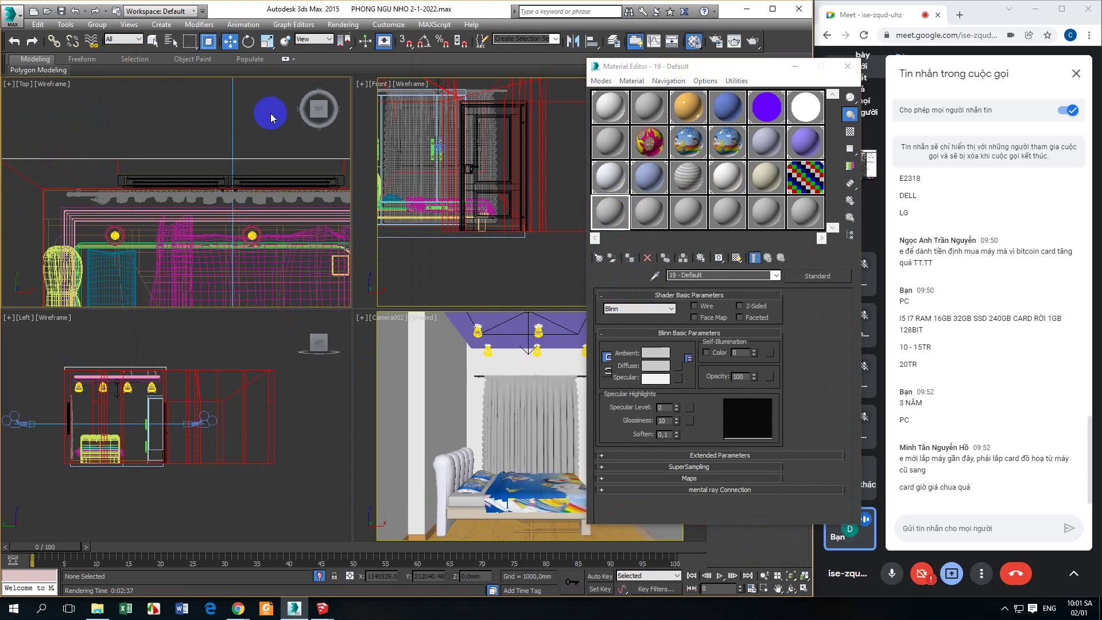
{"action": "left_click", "coordinate": [610, 214]}
{"action": "left_click", "coordinate": [655, 276]}
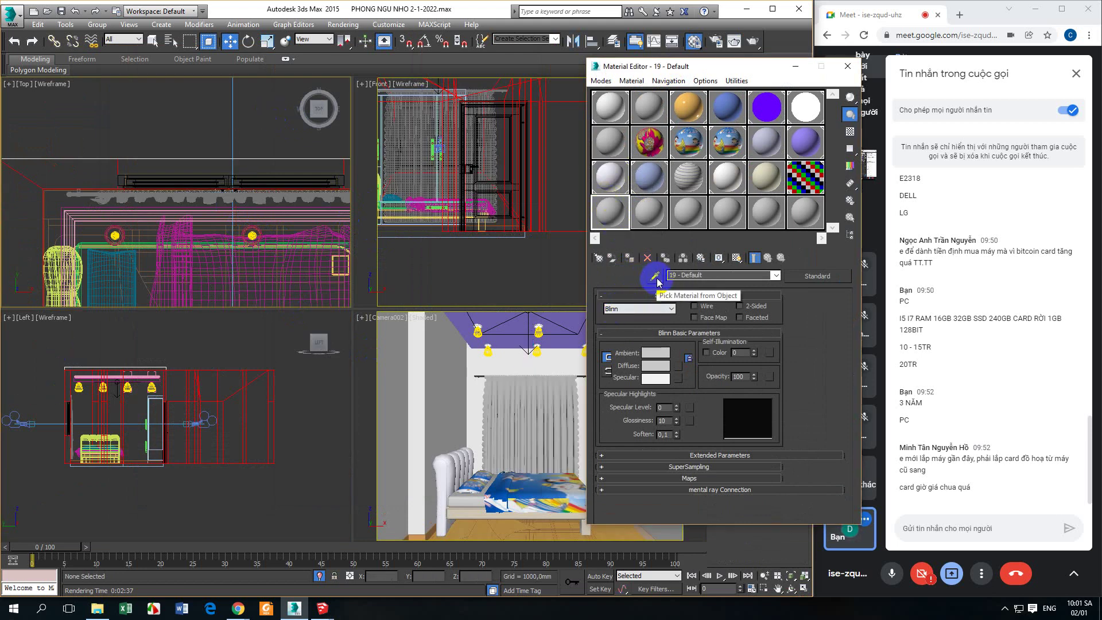
{"action": "left_click", "coordinate": [550, 412]}
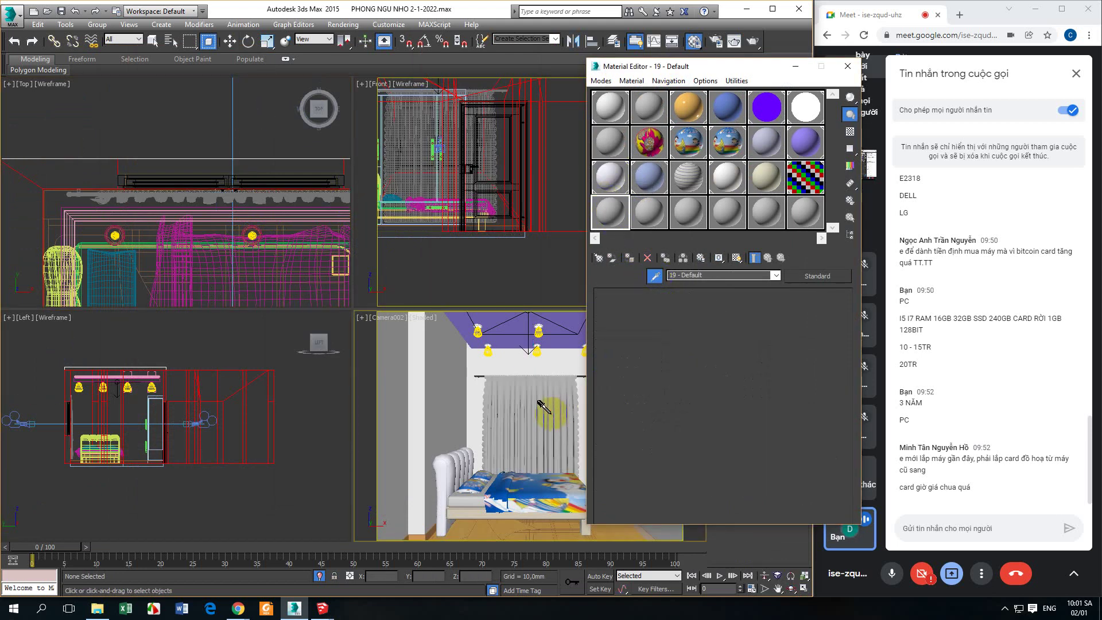
{"action": "left_click", "coordinate": [616, 222]}
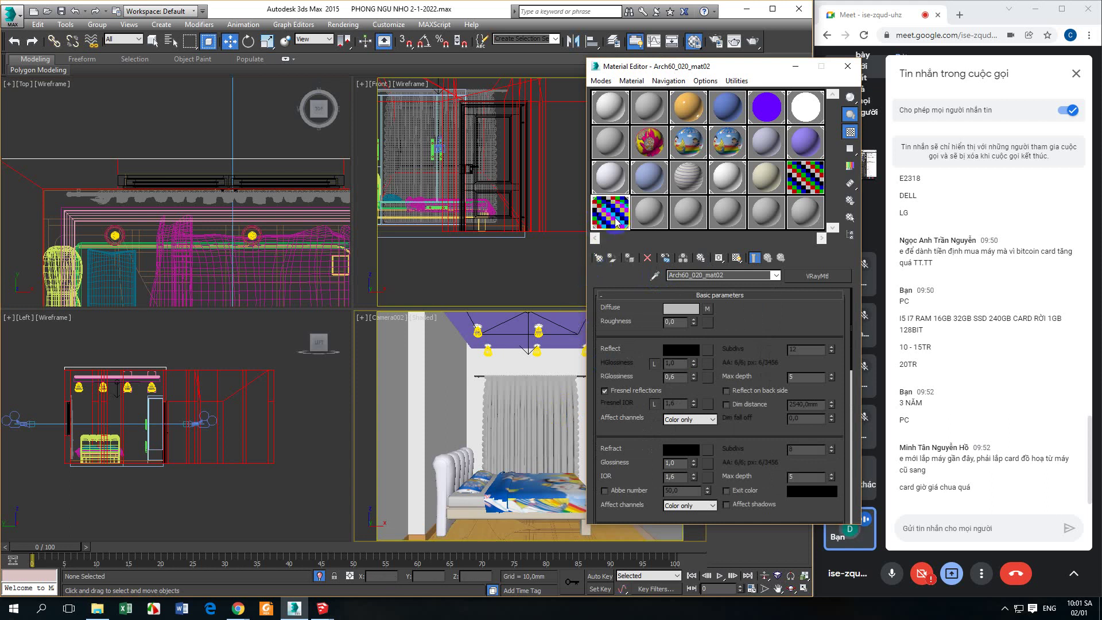
- Examine the basic parameters, BRDF and map assignments of the curtain material Arch60_020_mat02
{"action": "scroll", "coordinate": [748, 370], "scroll_direction": "down", "scroll_amount": 1}
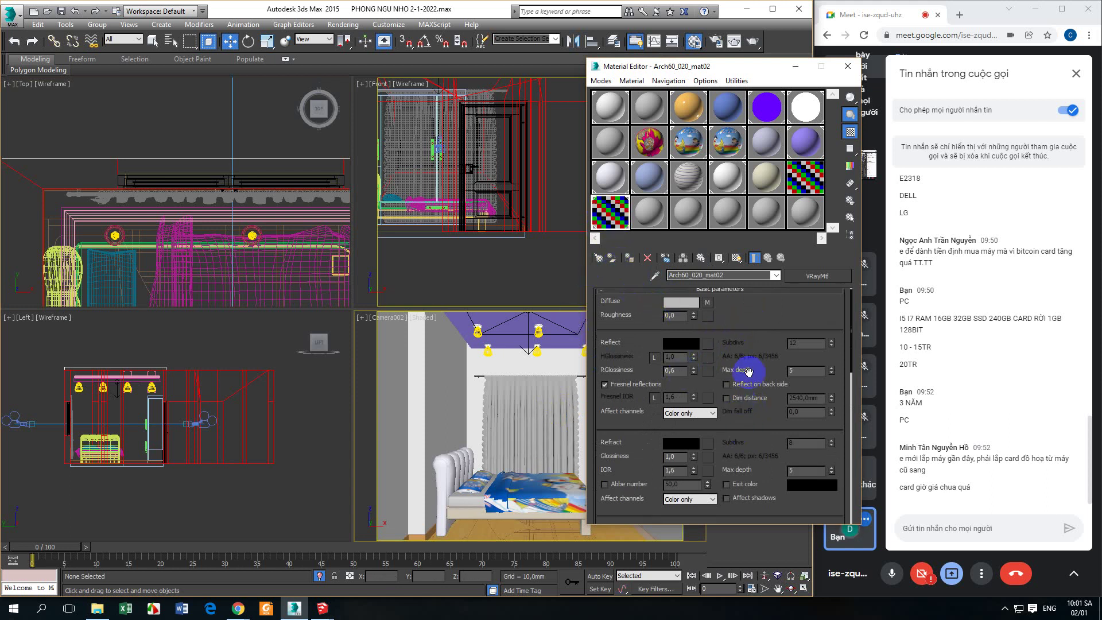
{"action": "left_click_drag", "start_coordinate": [750, 333], "coordinate": [750, 298]}
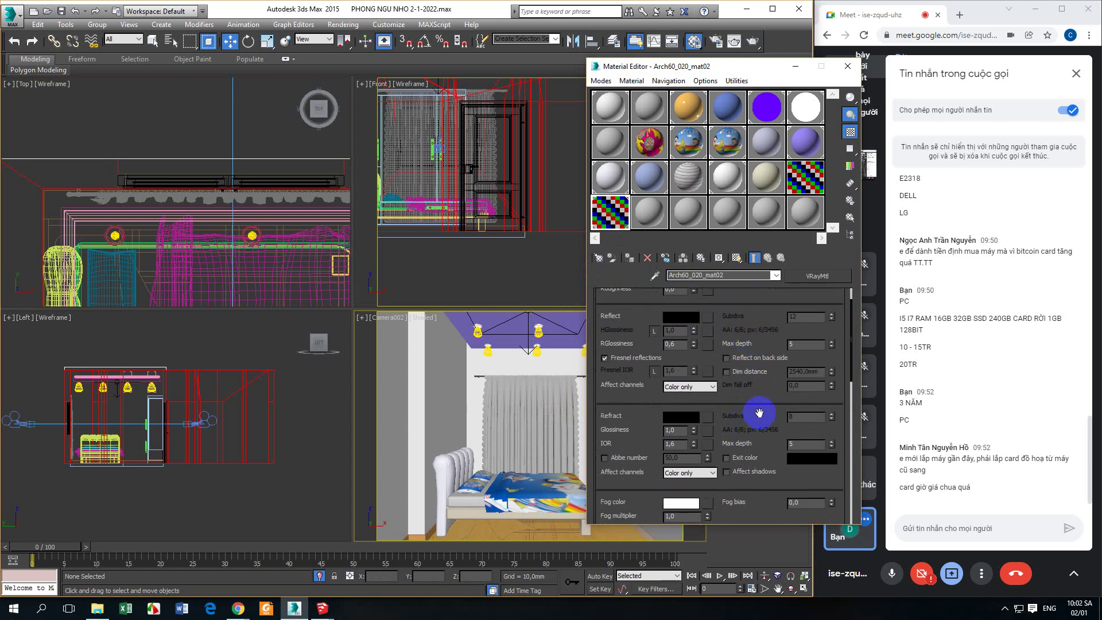
{"action": "left_click_drag", "start_coordinate": [759, 414], "coordinate": [740, 316]}
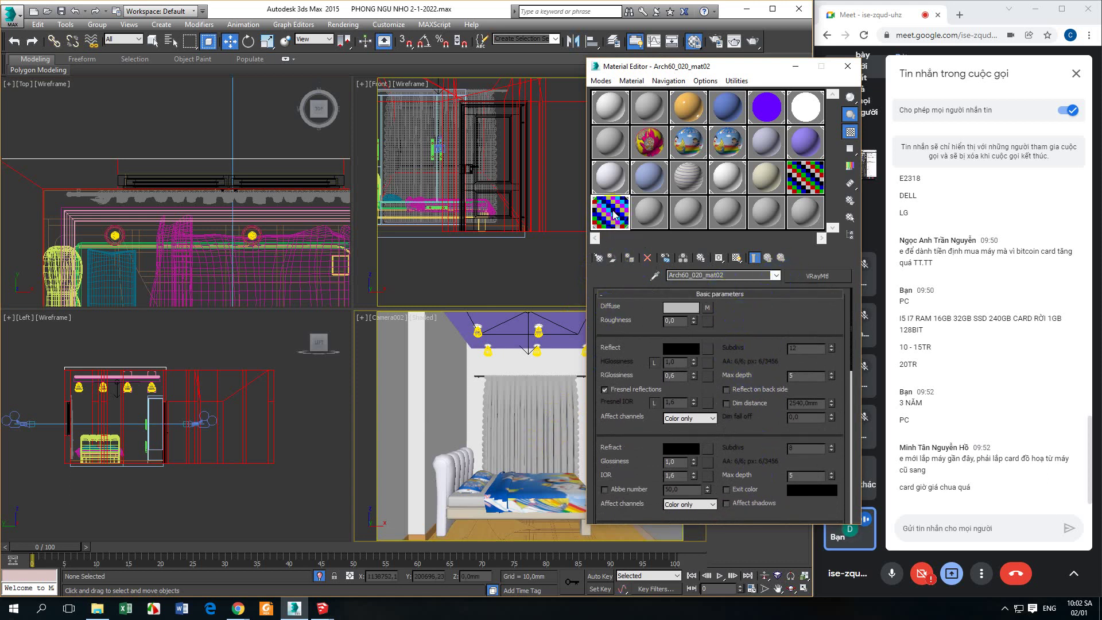
{"action": "left_click_drag", "start_coordinate": [613, 215], "coordinate": [754, 280]}
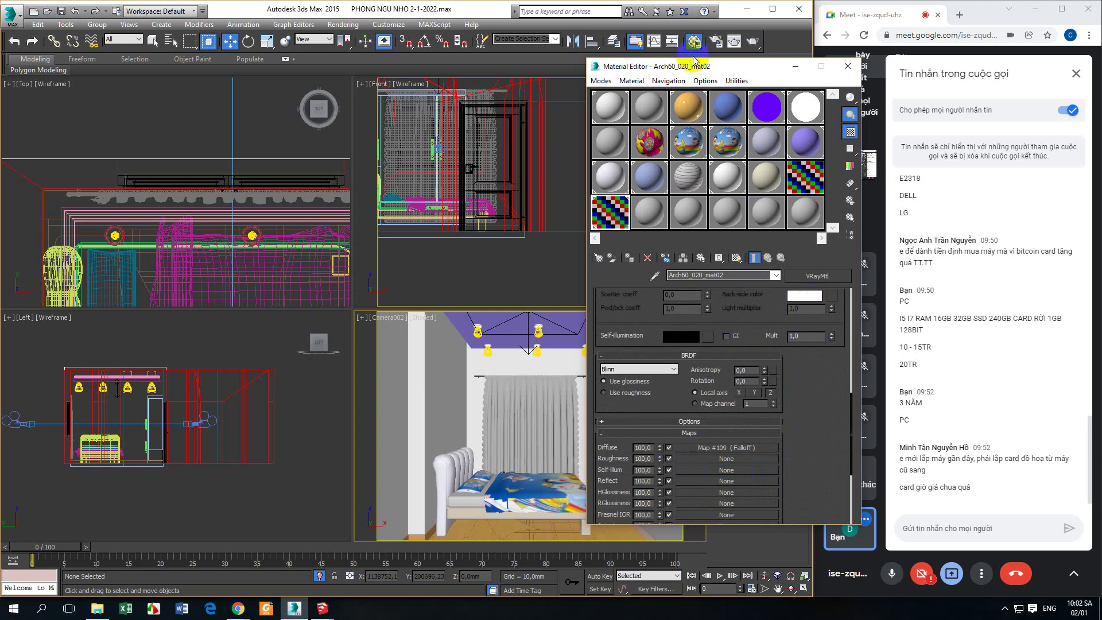
{"action": "left_click_drag", "start_coordinate": [693, 70], "coordinate": [625, 18]}
{"action": "left_click_drag", "start_coordinate": [785, 366], "coordinate": [782, 423]}
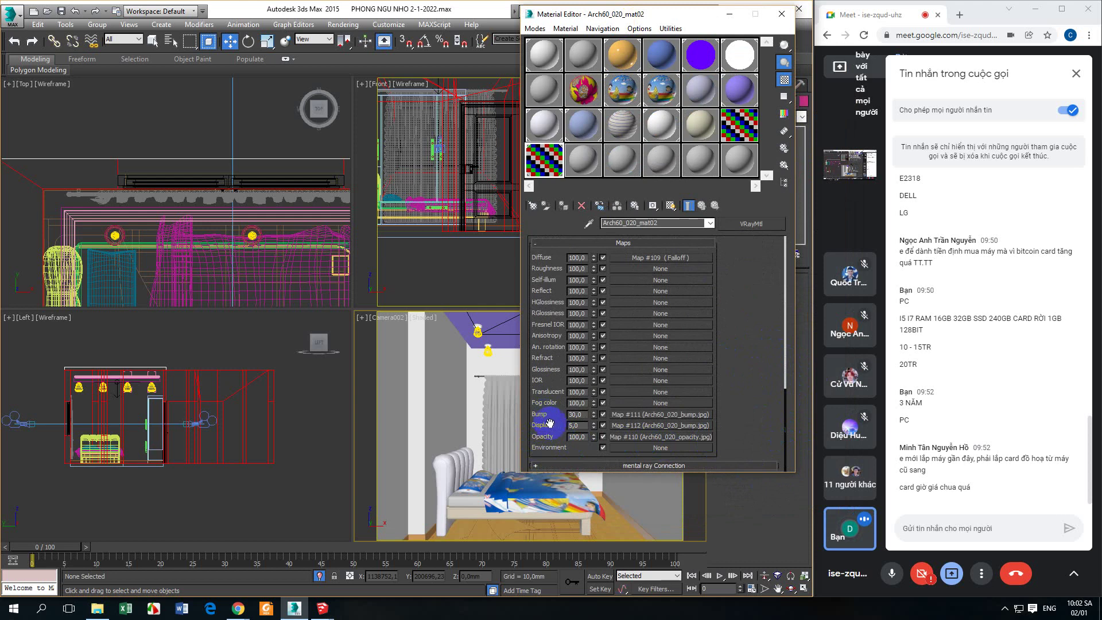
{"action": "left_click_drag", "start_coordinate": [785, 401], "coordinate": [784, 239]}
{"action": "left_click", "coordinate": [623, 377]}
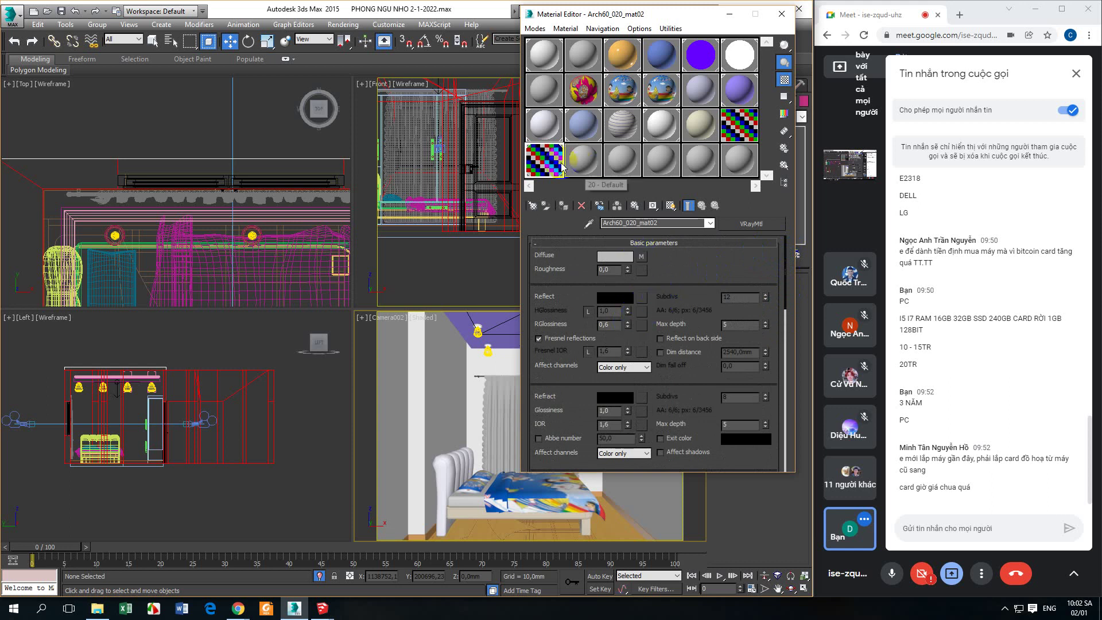
- Set the Opacity map amount of the curtain material Arch60_020_mat02 to 50
{"action": "left_click", "coordinate": [784, 80]}
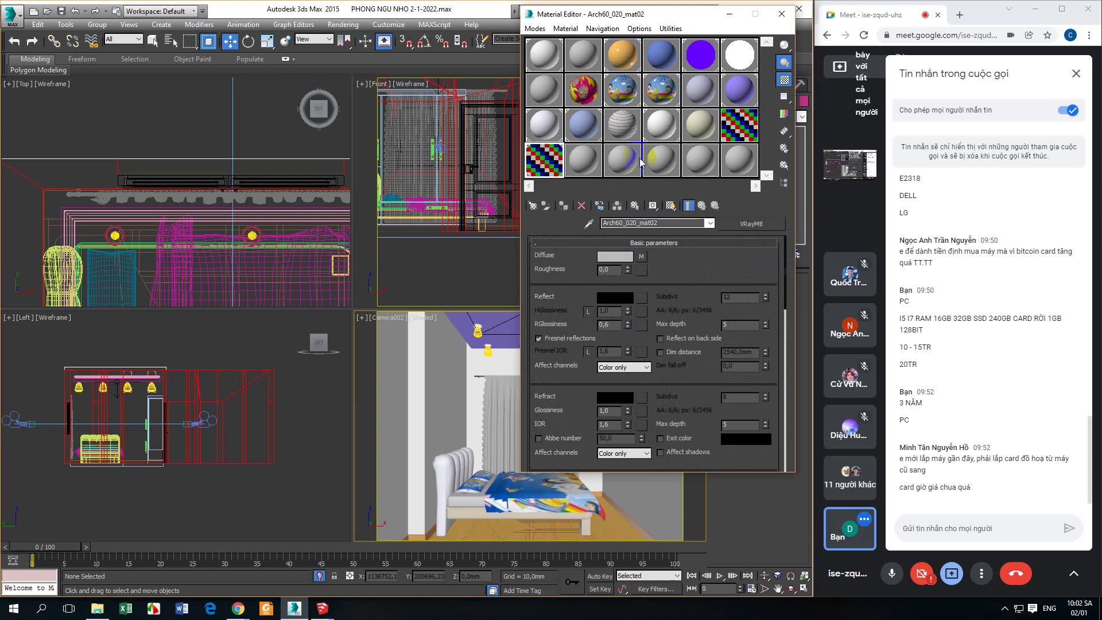
{"action": "scroll", "coordinate": [703, 276], "scroll_direction": "down", "scroll_amount": 2}
{"action": "scroll", "coordinate": [703, 277], "scroll_direction": "down", "scroll_amount": 10}
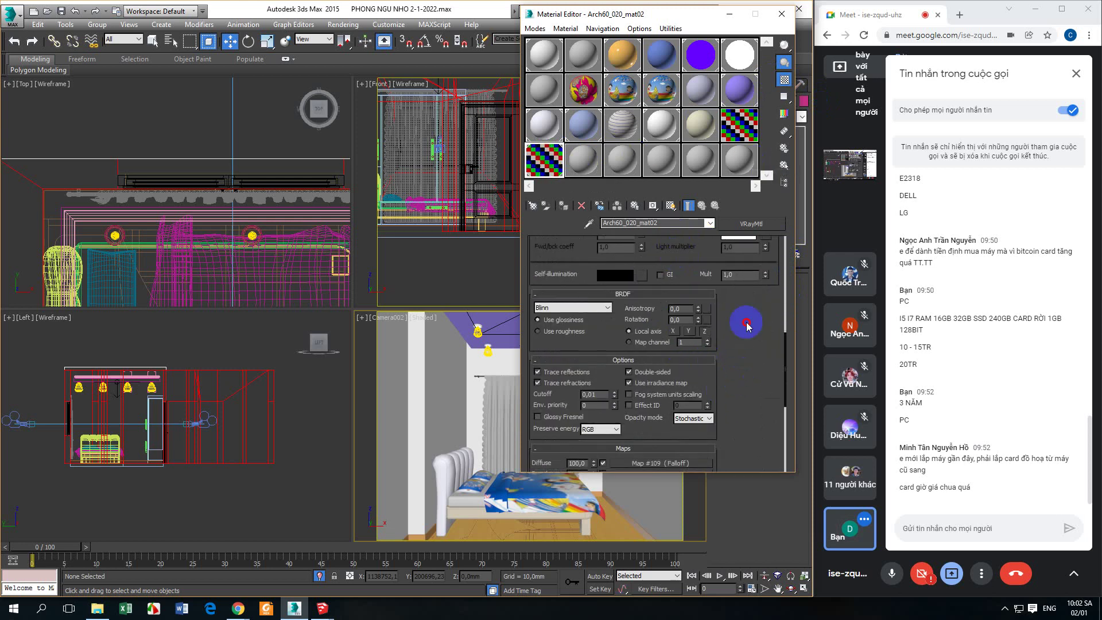
{"action": "left_click_drag", "start_coordinate": [782, 371], "coordinate": [782, 448]}
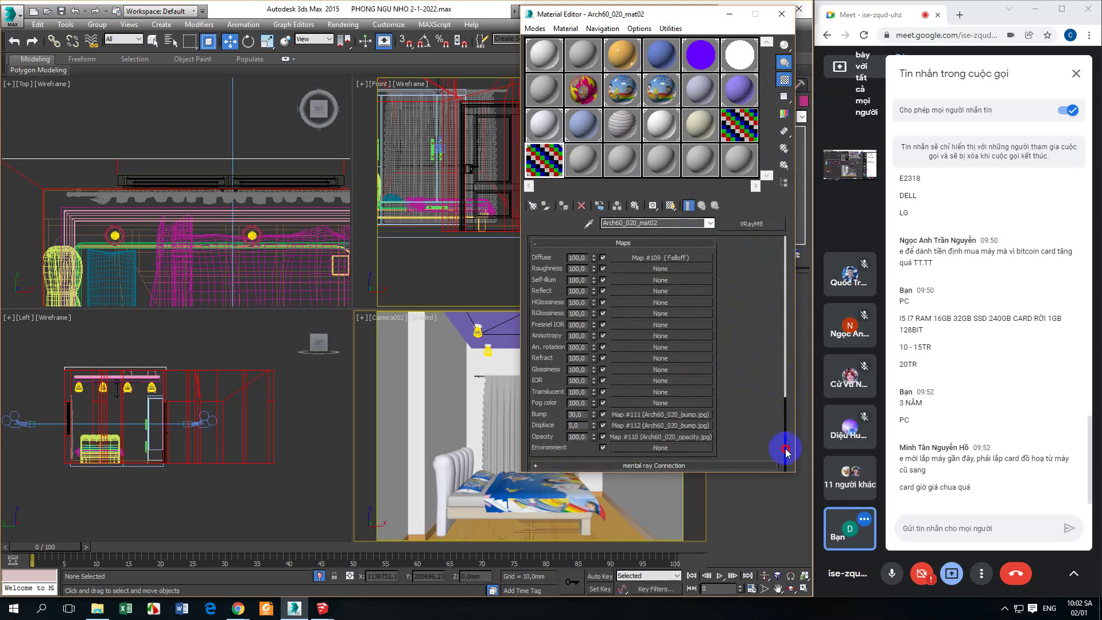
{"action": "double_click", "coordinate": [578, 437]}
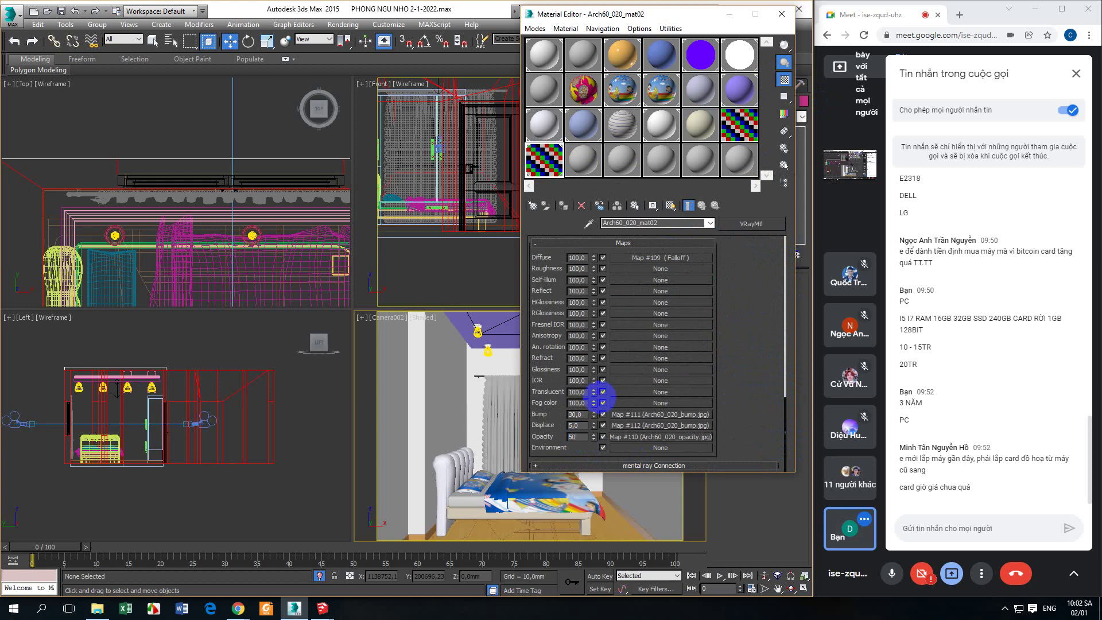
{"action": "type", "text": "50"}
{"action": "key", "text": "Return"}
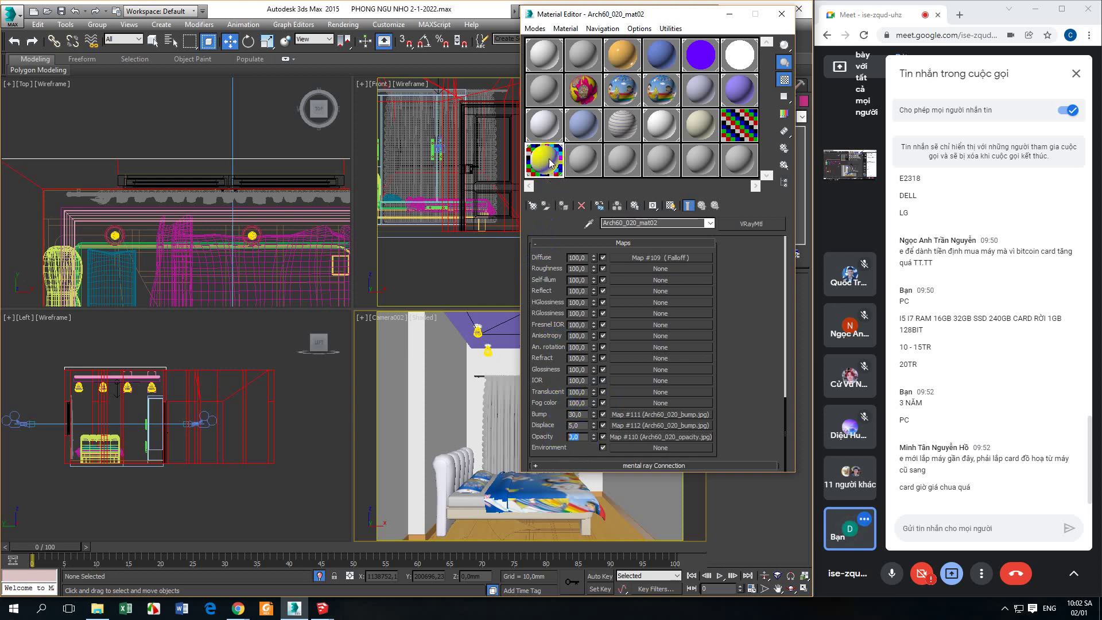
- Bring up the Camera002 rendered frame window and set the area to render to Region
{"action": "left_click_drag", "start_coordinate": [543, 159], "coordinate": [207, 82]}
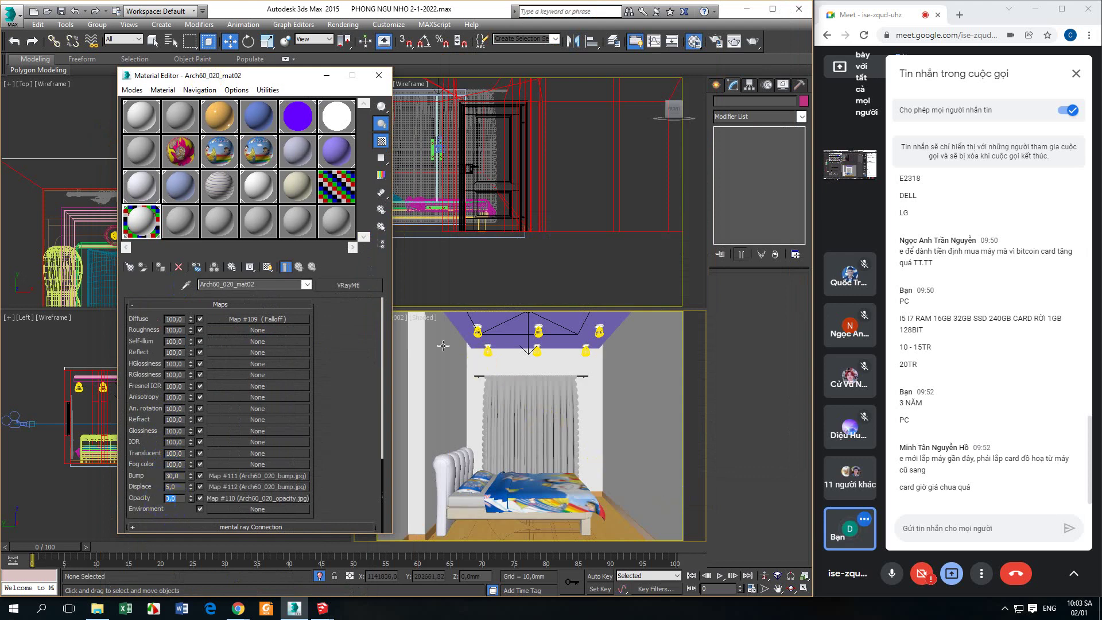
{"action": "left_click", "coordinate": [734, 41]}
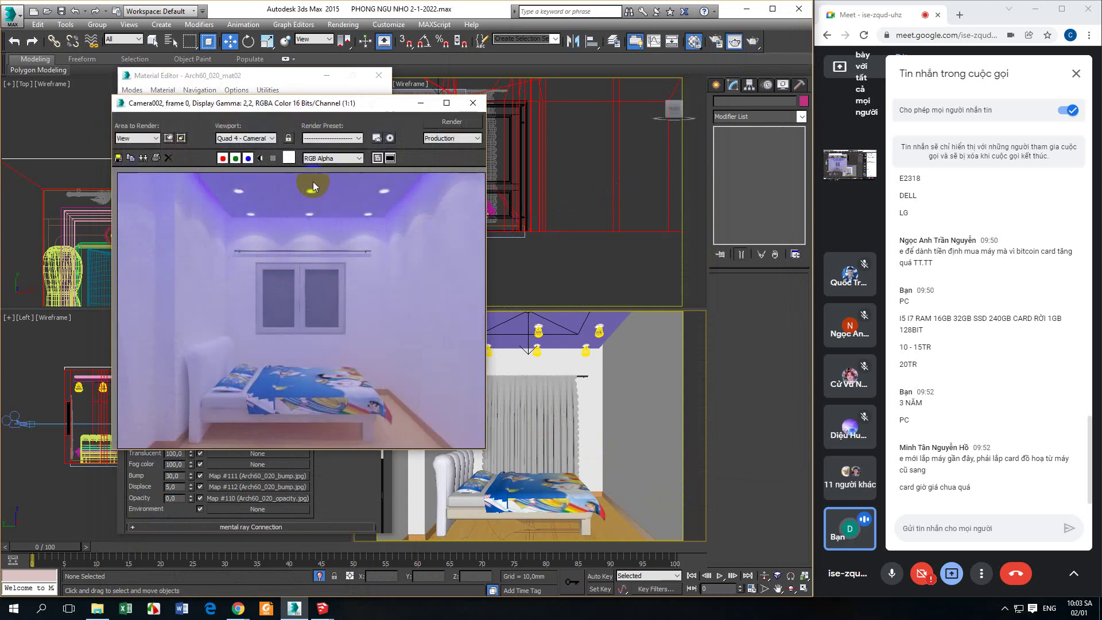
{"action": "left_click", "coordinate": [310, 138]}
{"action": "left_click", "coordinate": [313, 138]}
{"action": "left_click", "coordinate": [266, 138]}
{"action": "left_click", "coordinate": [265, 138]}
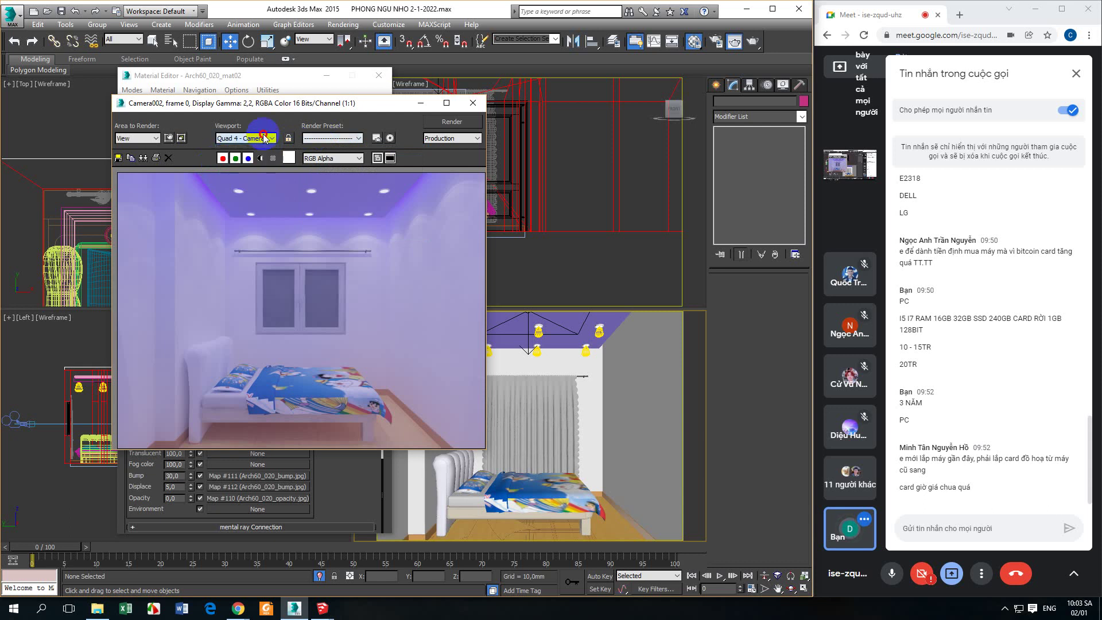
{"action": "left_click", "coordinate": [138, 138]}
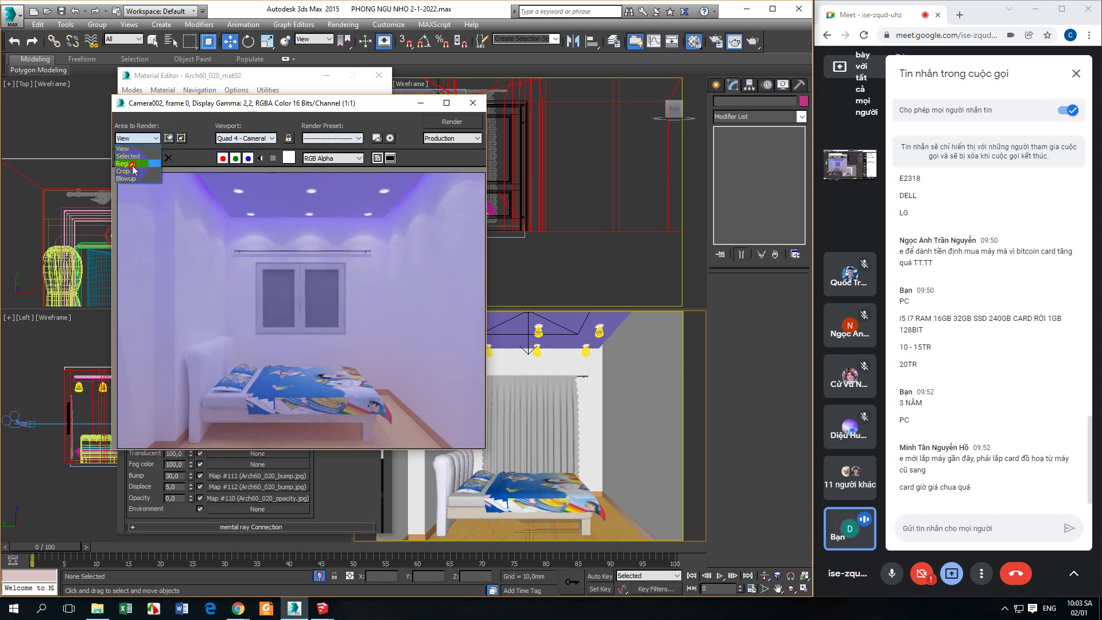
{"action": "left_click", "coordinate": [131, 164]}
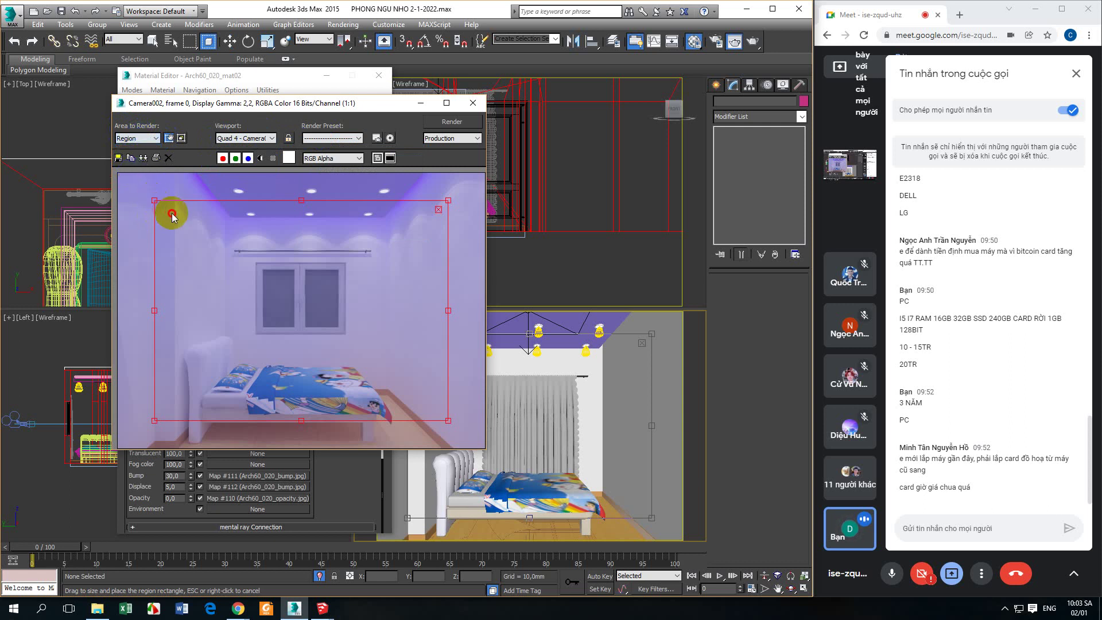
- Fit the render region around the window and curtain area, down to the upper part of the bed
{"action": "left_click_drag", "start_coordinate": [155, 200], "coordinate": [315, 345]}
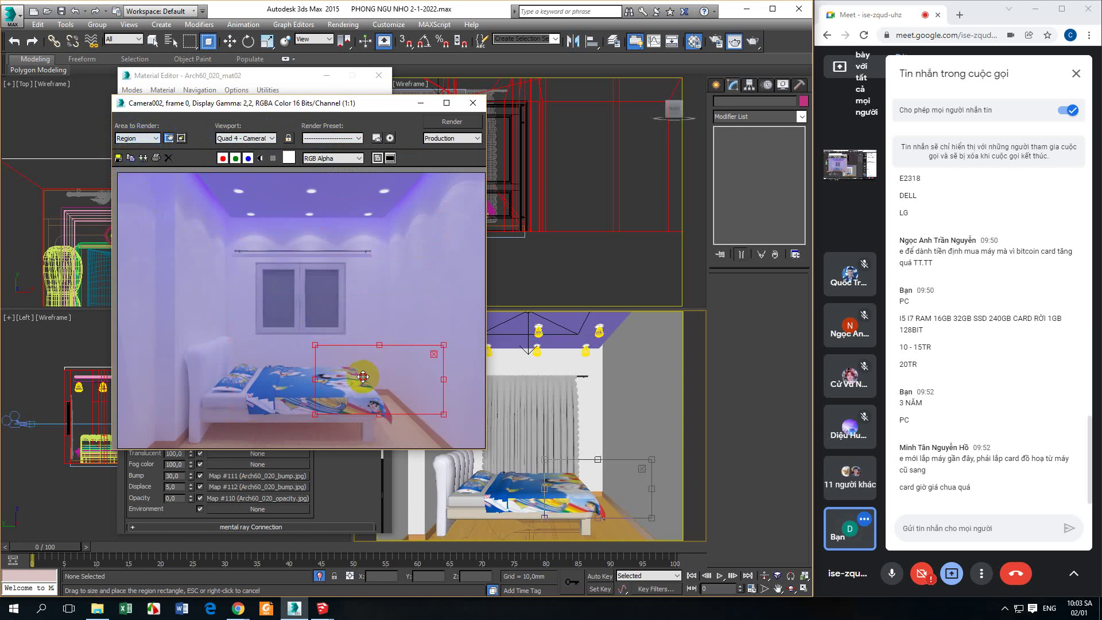
{"action": "left_click_drag", "start_coordinate": [363, 376], "coordinate": [274, 269]}
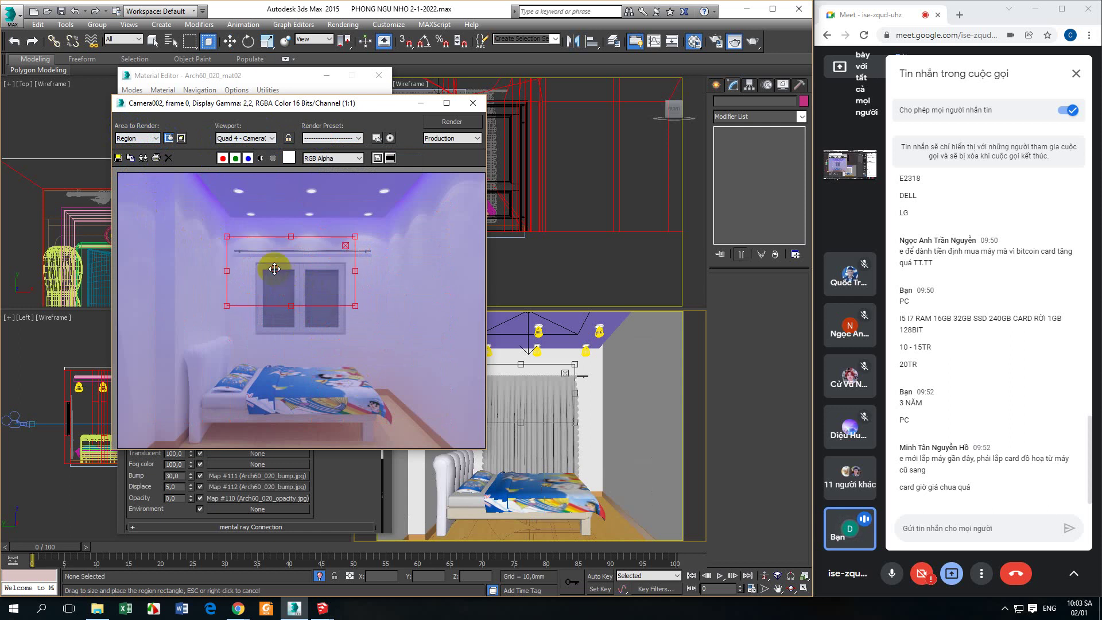
{"action": "left_click_drag", "start_coordinate": [356, 306], "coordinate": [379, 373]}
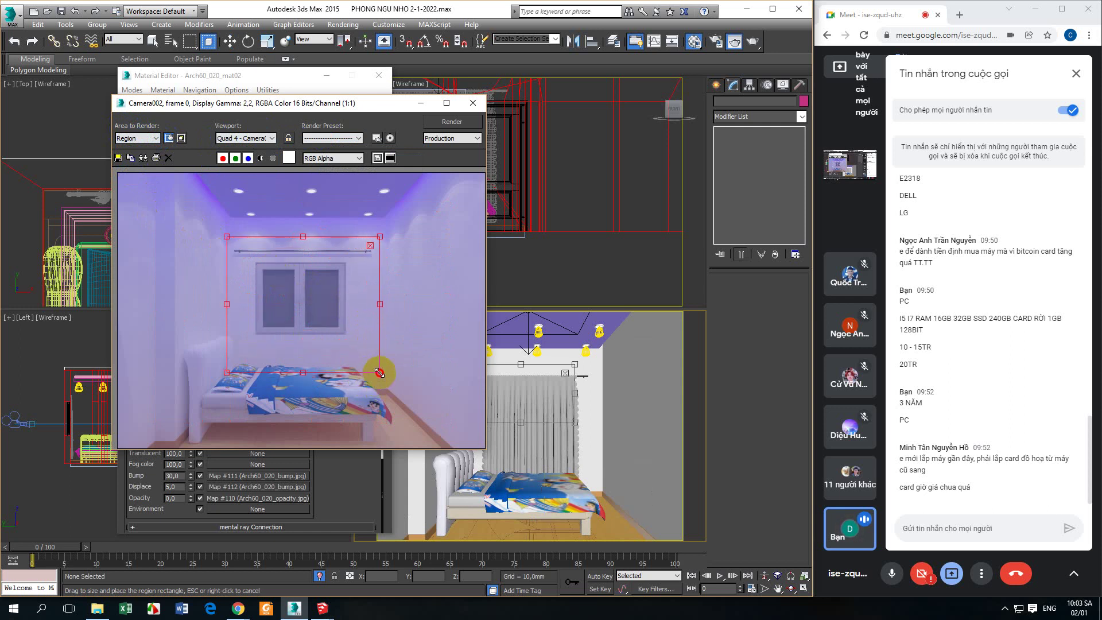
- Render the curtain region with V-Ray, keeping the progress dialog clear of the frame buffer
{"action": "left_click", "coordinate": [439, 121]}
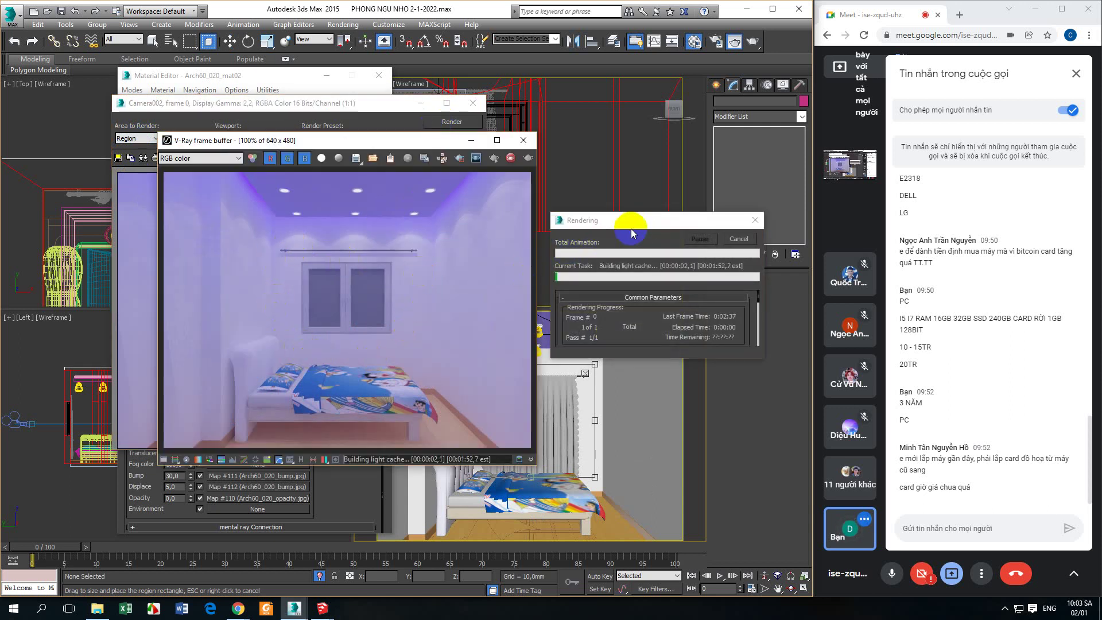
{"action": "left_click_drag", "start_coordinate": [635, 216], "coordinate": [612, 191]}
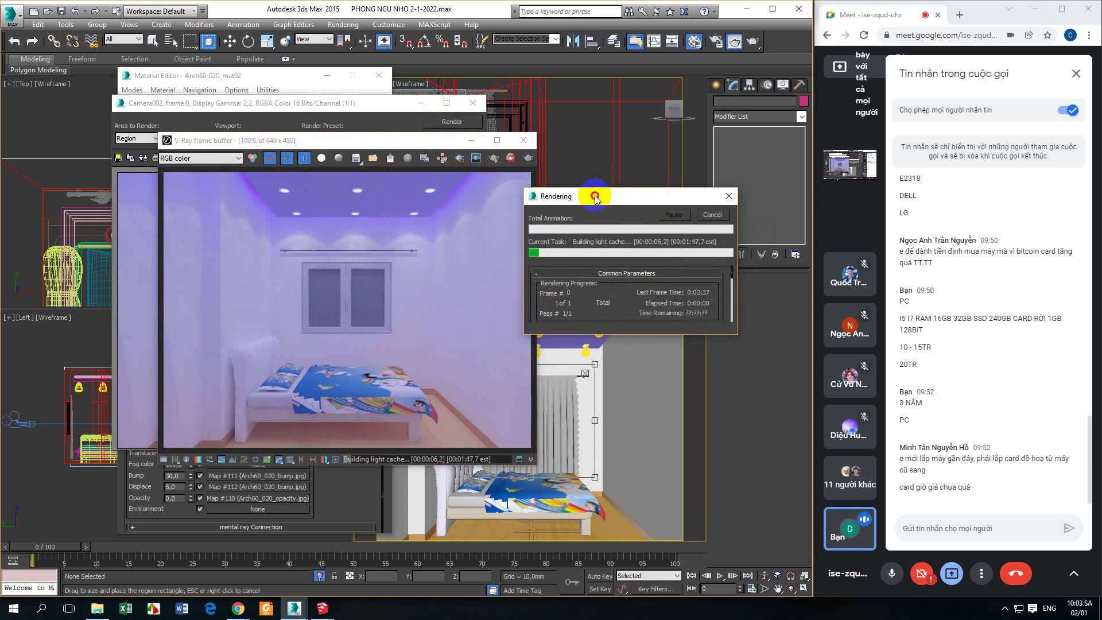
{"action": "left_click_drag", "start_coordinate": [611, 188], "coordinate": [614, 185]}
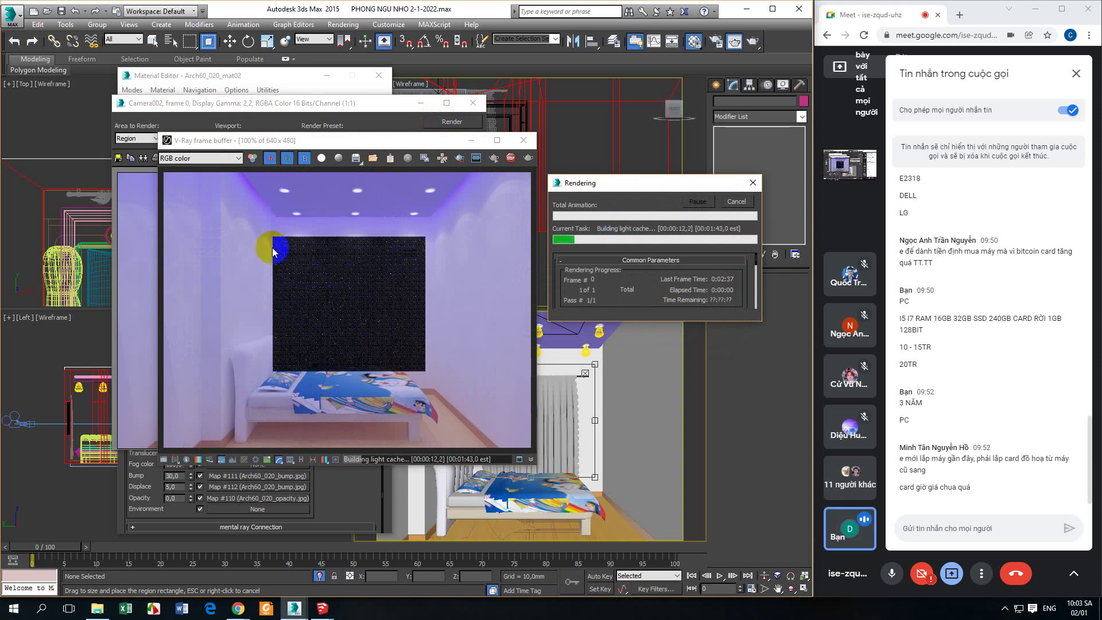
{"action": "left_click", "coordinate": [369, 330]}
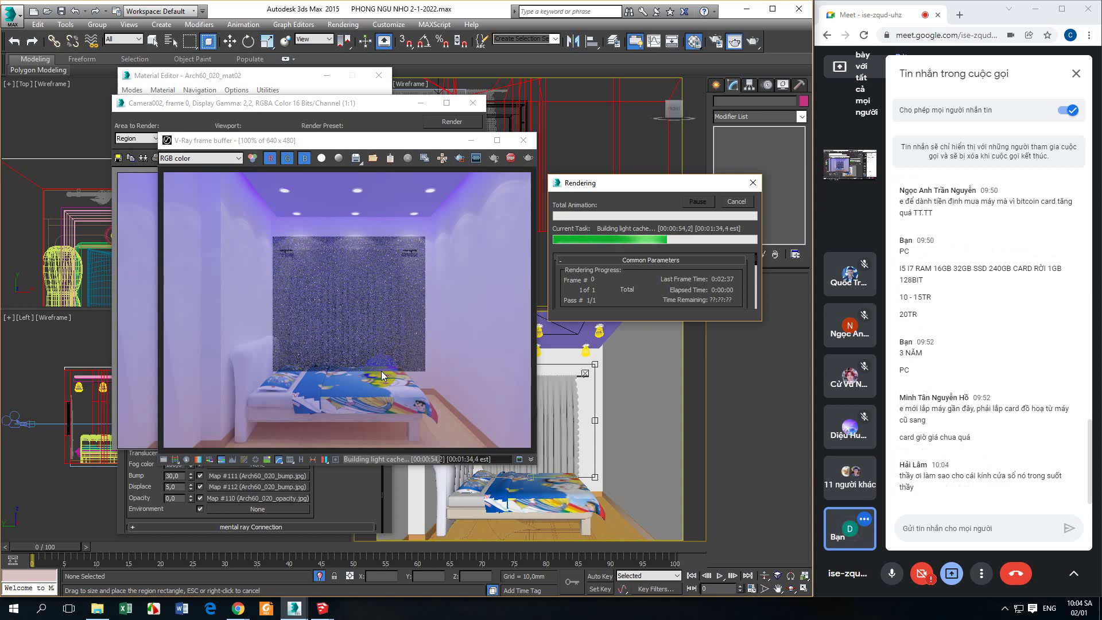
{"action": "left_click", "coordinate": [446, 330]}
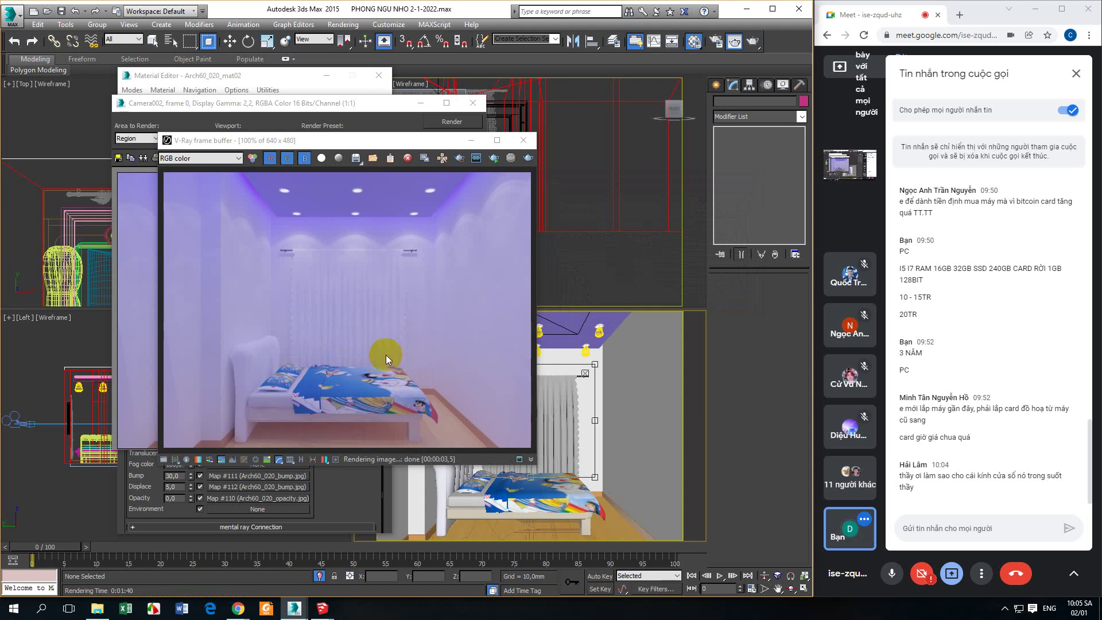
- Close the V-Ray frame buffer, rendered frame window and Material Editor, and exit render region editing in the camera view
{"action": "left_click", "coordinate": [524, 141]}
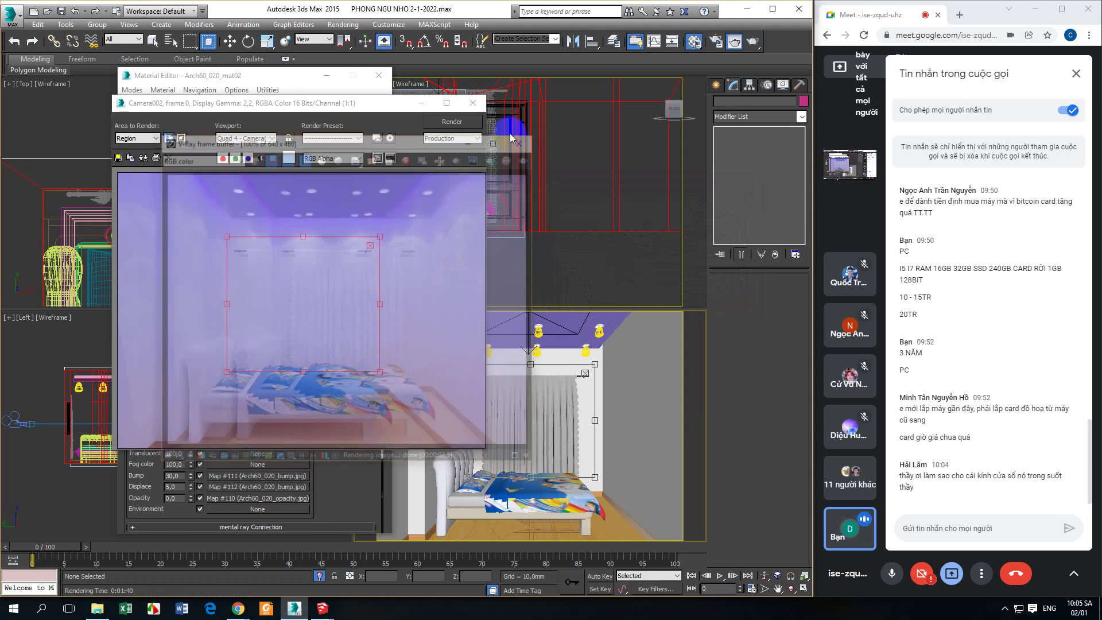
{"action": "left_click", "coordinate": [473, 102]}
{"action": "left_click", "coordinate": [378, 76]}
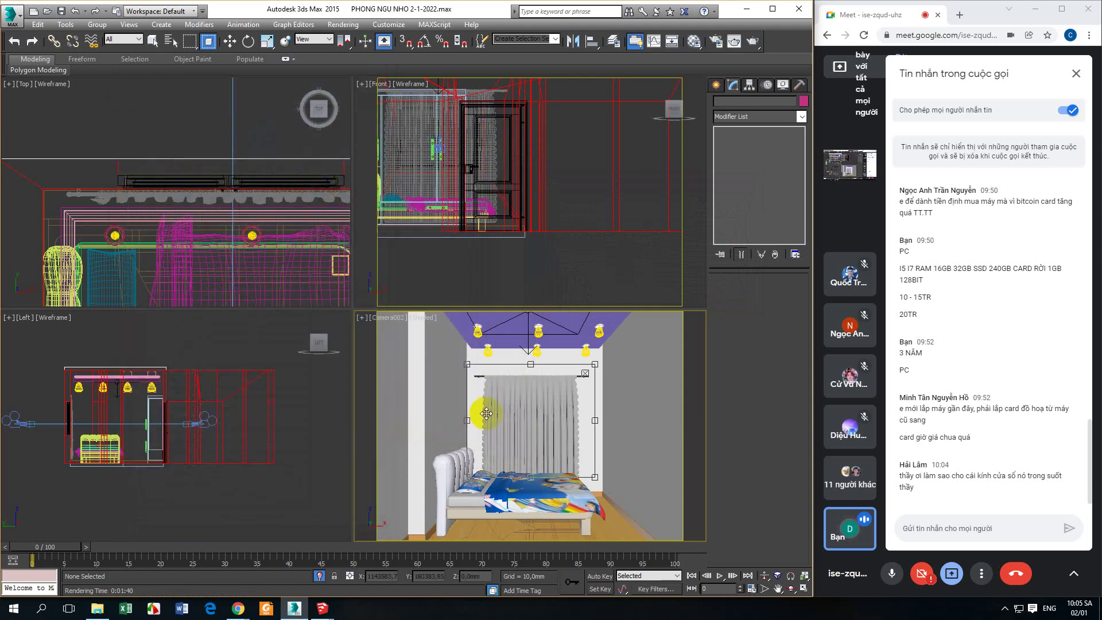
{"action": "key", "text": "w"}
{"action": "left_click", "coordinate": [586, 373]}
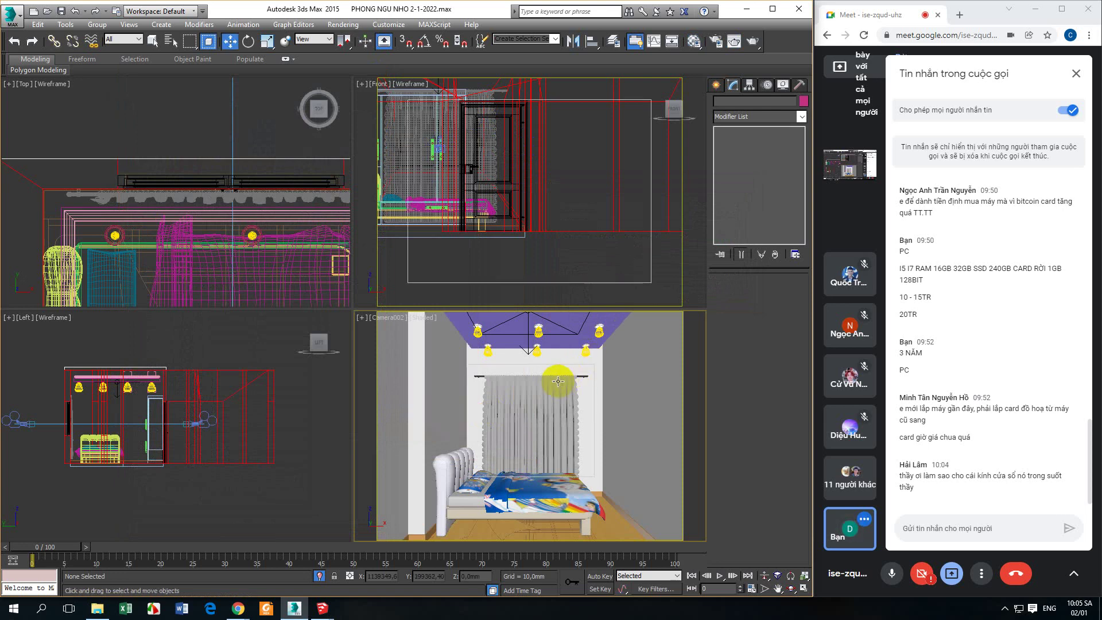
- Set the area to render back to View and close the rendered frame window
{"action": "left_click", "coordinate": [716, 41]}
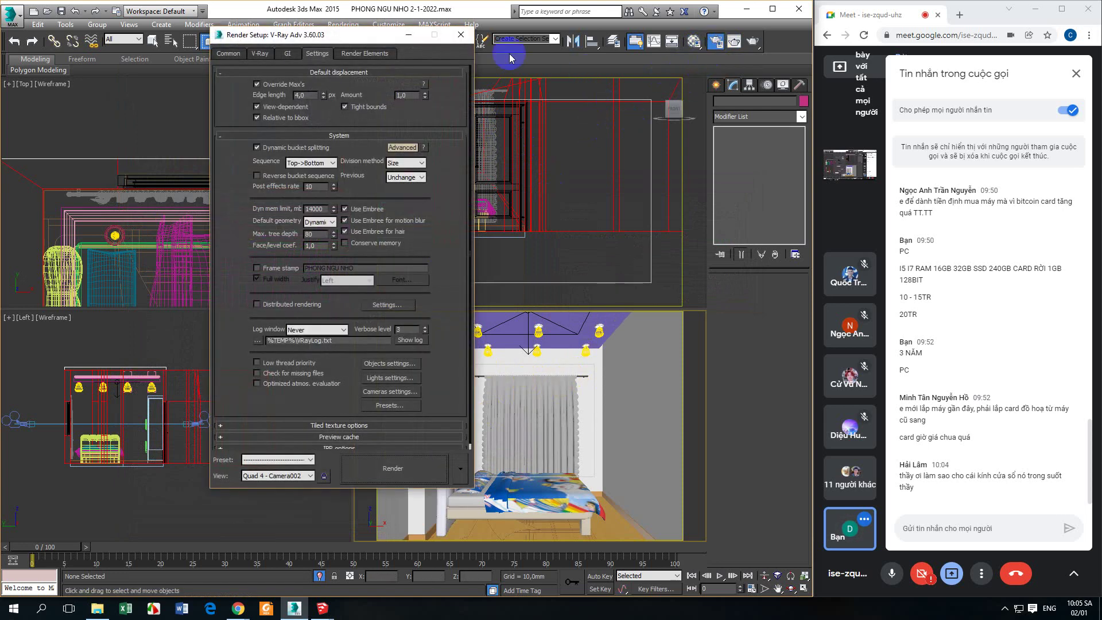
{"action": "left_click", "coordinate": [461, 34]}
{"action": "left_click", "coordinate": [734, 41]}
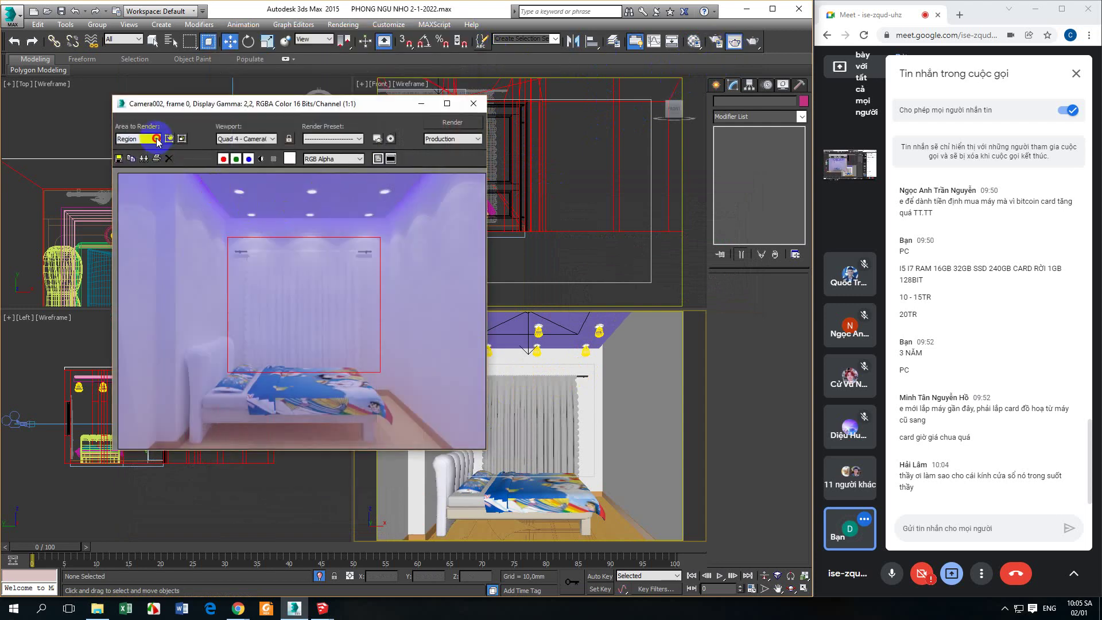
{"action": "left_click", "coordinate": [138, 139]}
{"action": "left_click", "coordinate": [135, 150]}
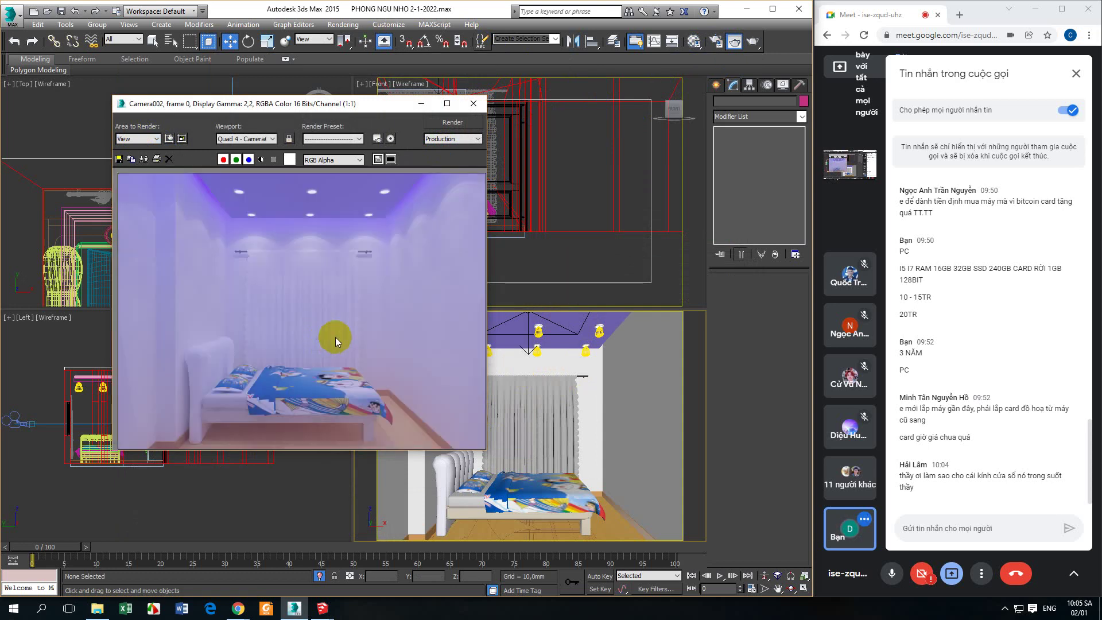
{"action": "left_click", "coordinate": [473, 104]}
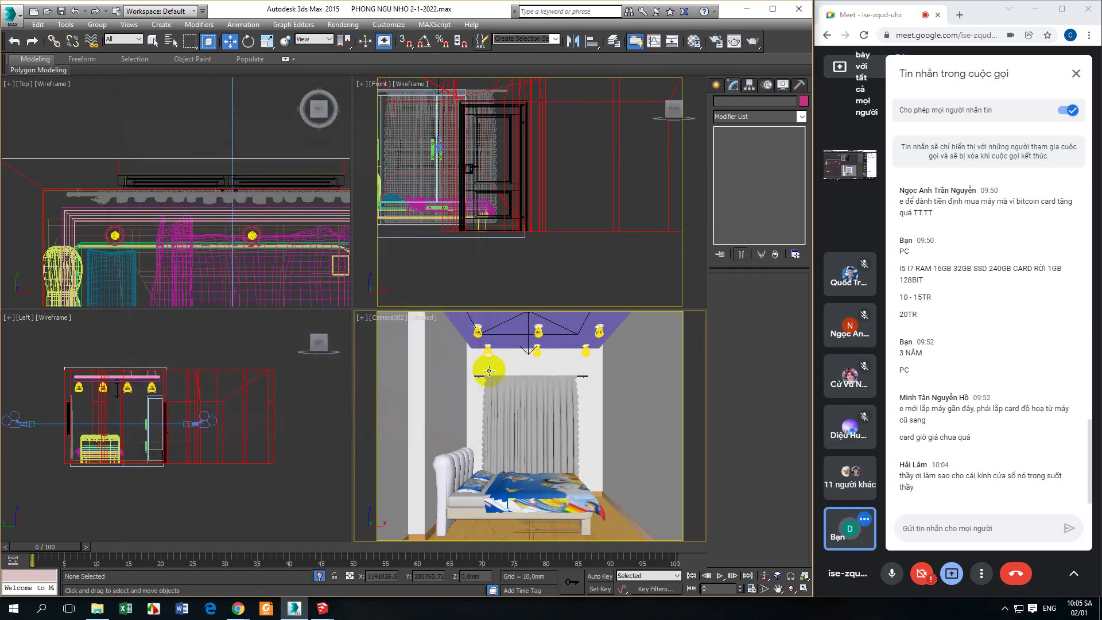
- Hide the curtain group and the window object behind it, exposing the wall opening in the camera view
{"action": "left_click", "coordinate": [520, 429]}
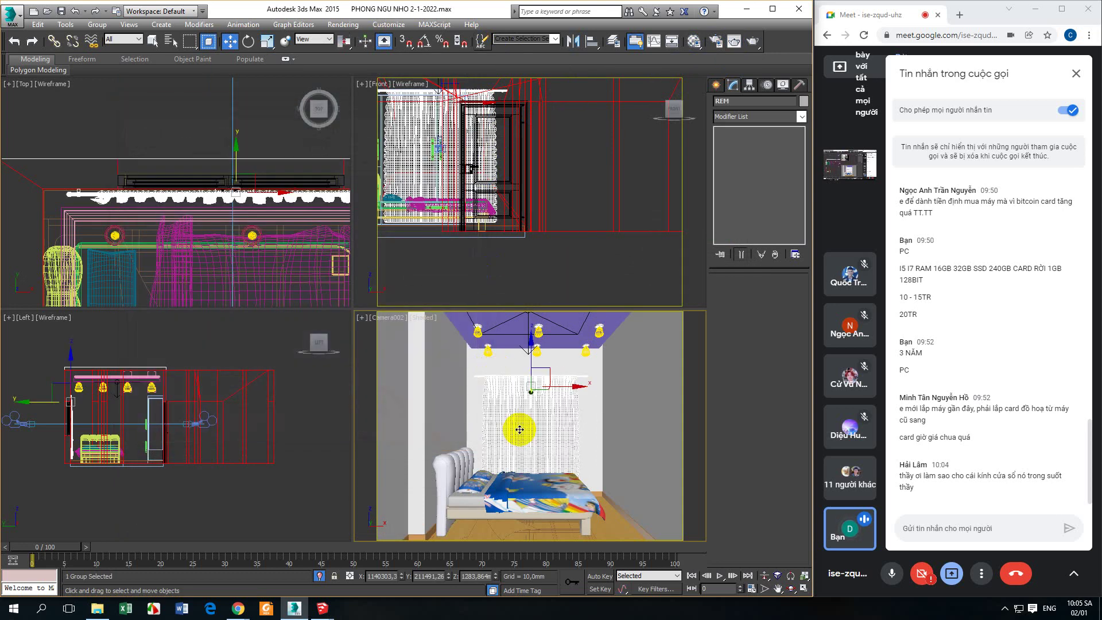
{"action": "right_click", "coordinate": [517, 421]}
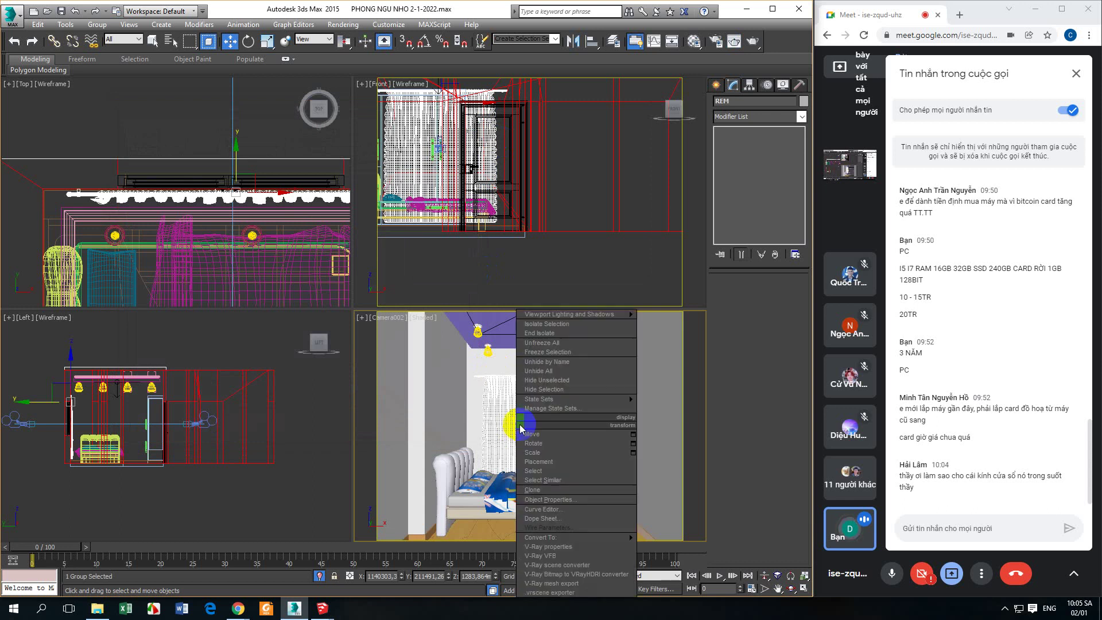
{"action": "left_click", "coordinate": [535, 387]}
{"action": "left_click", "coordinate": [528, 416]}
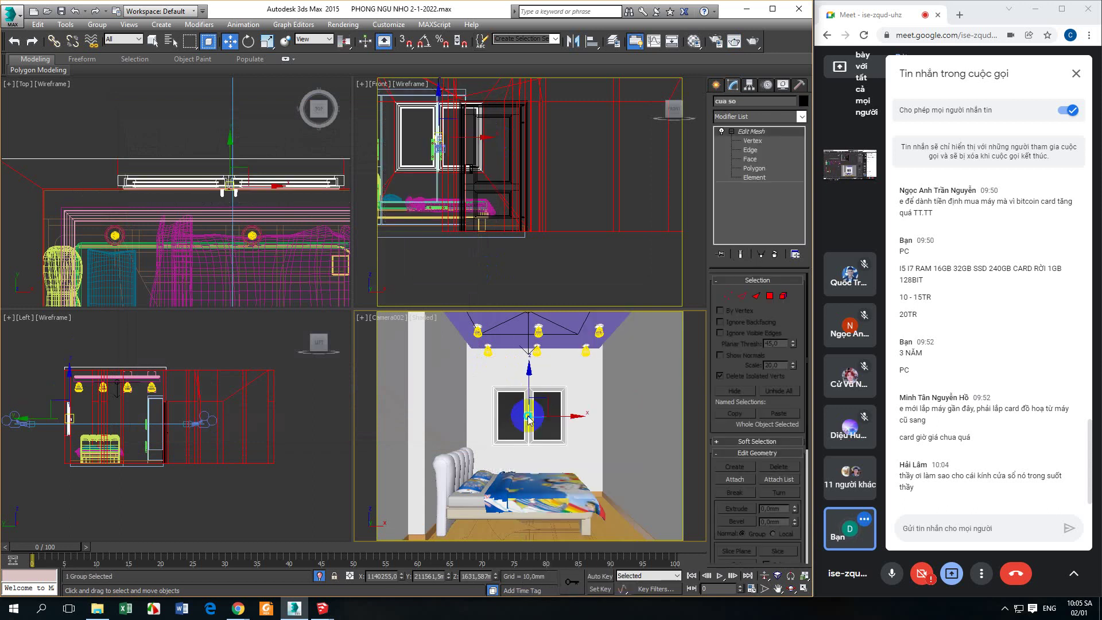
{"action": "right_click", "coordinate": [529, 420]}
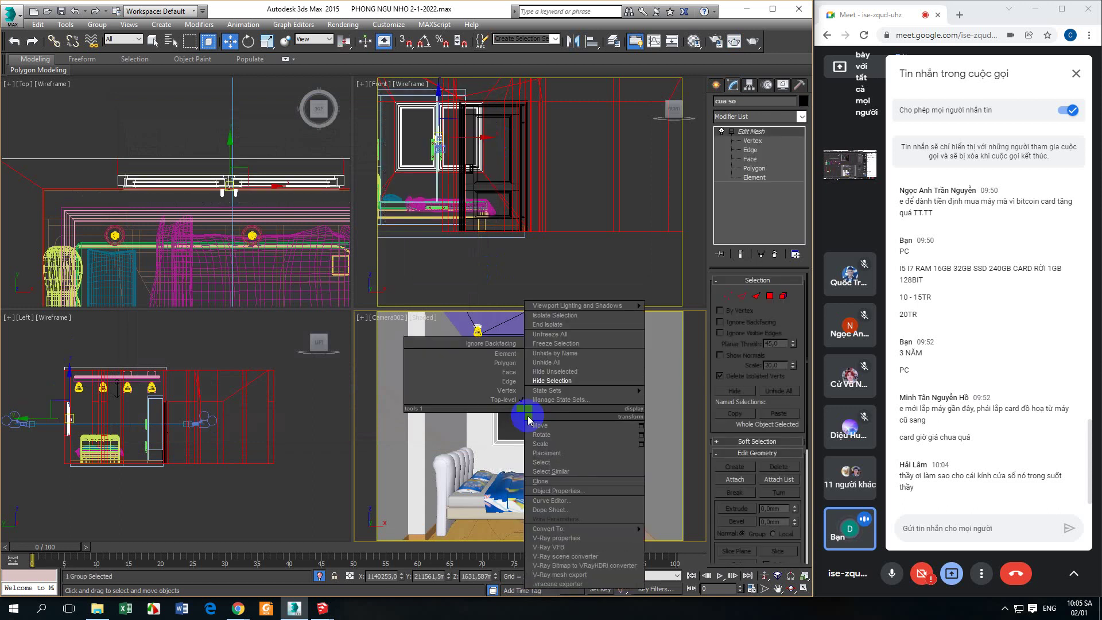
{"action": "left_click", "coordinate": [554, 381]}
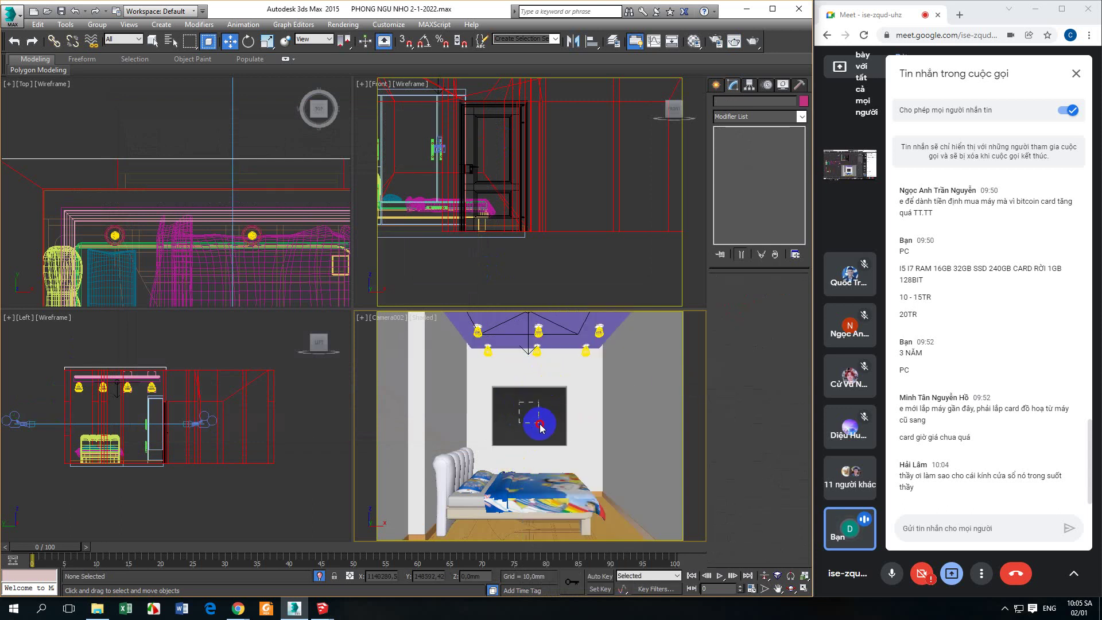
- Create a VRaySun in the Top view outside the window wall, aimed diagonally into the bedroom, and add the VRaySky environment map
{"action": "scroll", "coordinate": [263, 247], "scroll_direction": "down", "scroll_amount": 5}
{"action": "scroll", "coordinate": [264, 247], "scroll_direction": "down", "scroll_amount": 5}
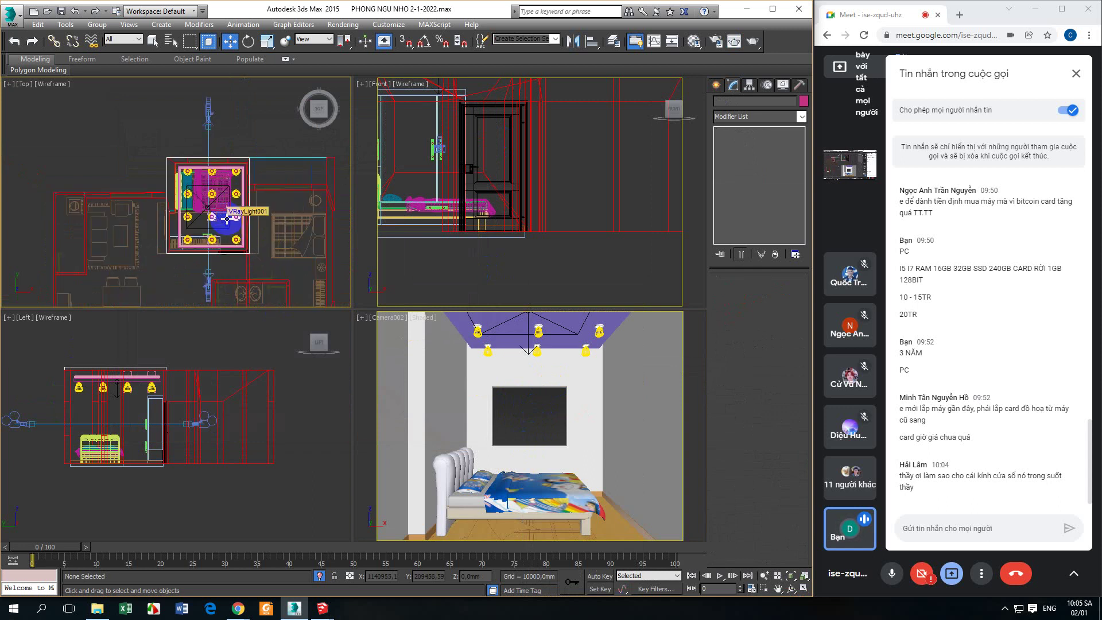
{"action": "left_click", "coordinate": [715, 85]}
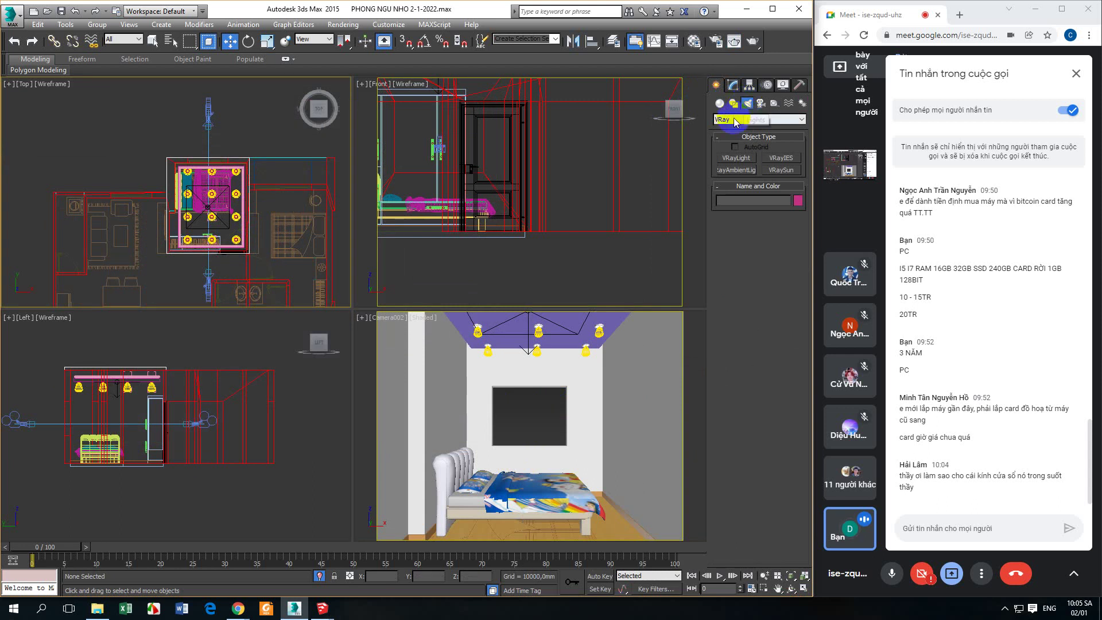
{"action": "left_click", "coordinate": [780, 171]}
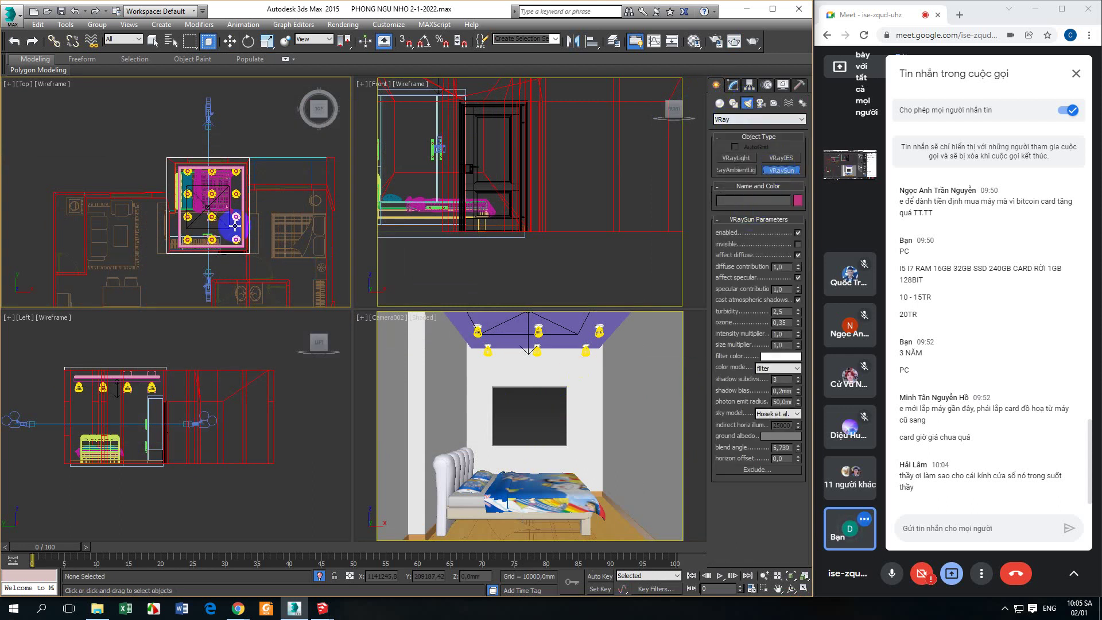
{"action": "middle_click_drag", "start_coordinate": [208, 181], "coordinate": [192, 223]}
{"action": "scroll", "coordinate": [485, 218], "scroll_direction": "down", "scroll_amount": 5}
{"action": "scroll", "coordinate": [143, 477], "scroll_direction": "down", "scroll_amount": 2}
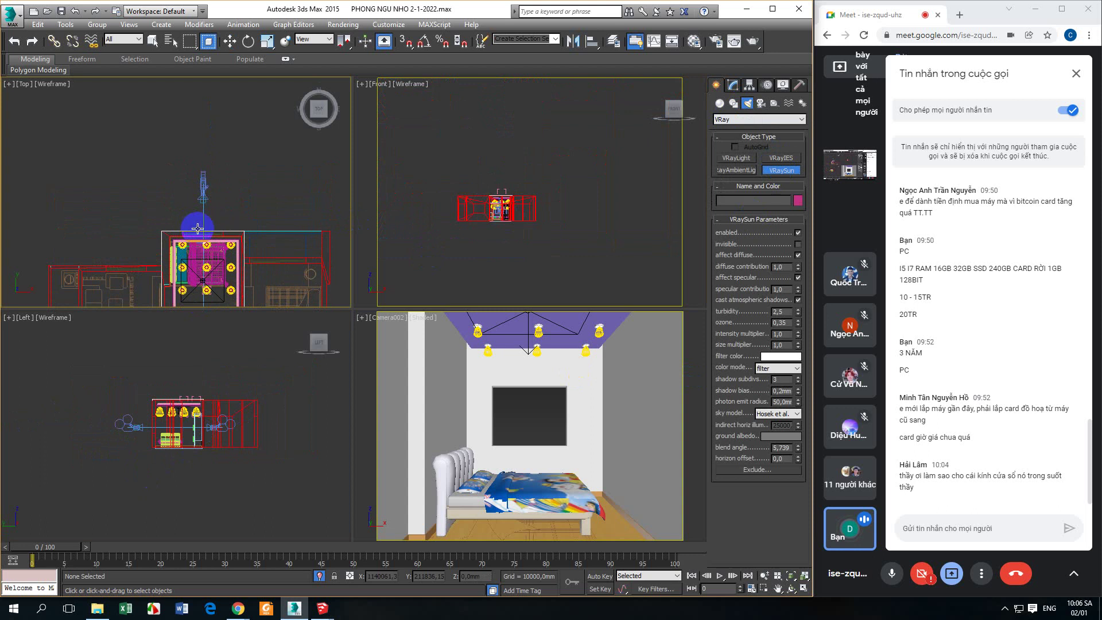
{"action": "middle_click_drag", "start_coordinate": [261, 175], "coordinate": [238, 179]}
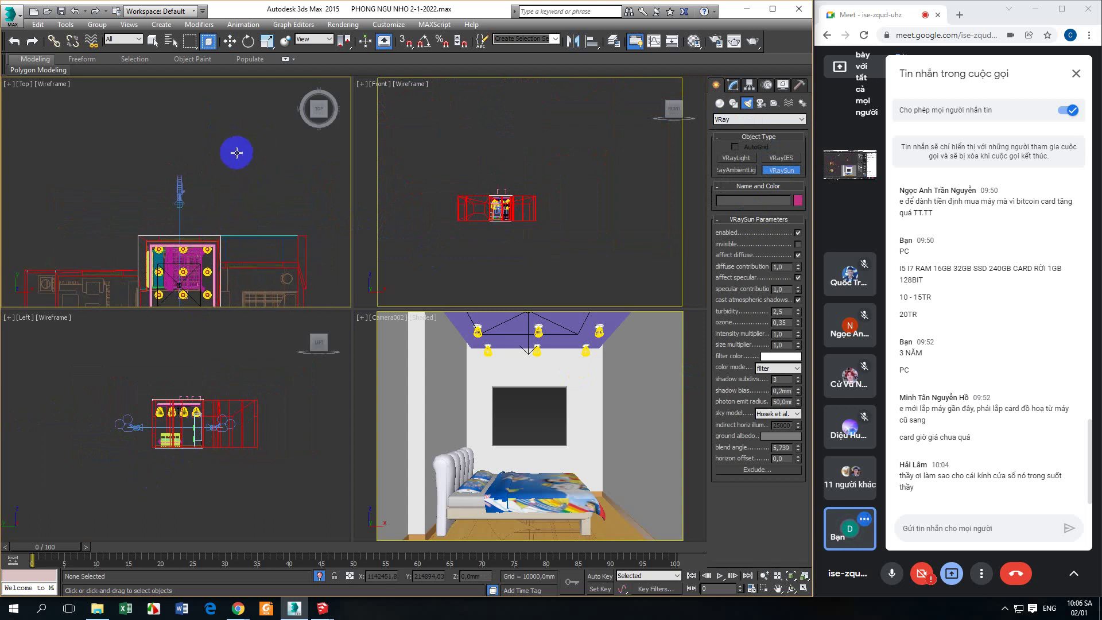
{"action": "left_click_drag", "start_coordinate": [238, 147], "coordinate": [184, 312]}
{"action": "left_click_drag", "start_coordinate": [453, 347], "coordinate": [339, 173]}
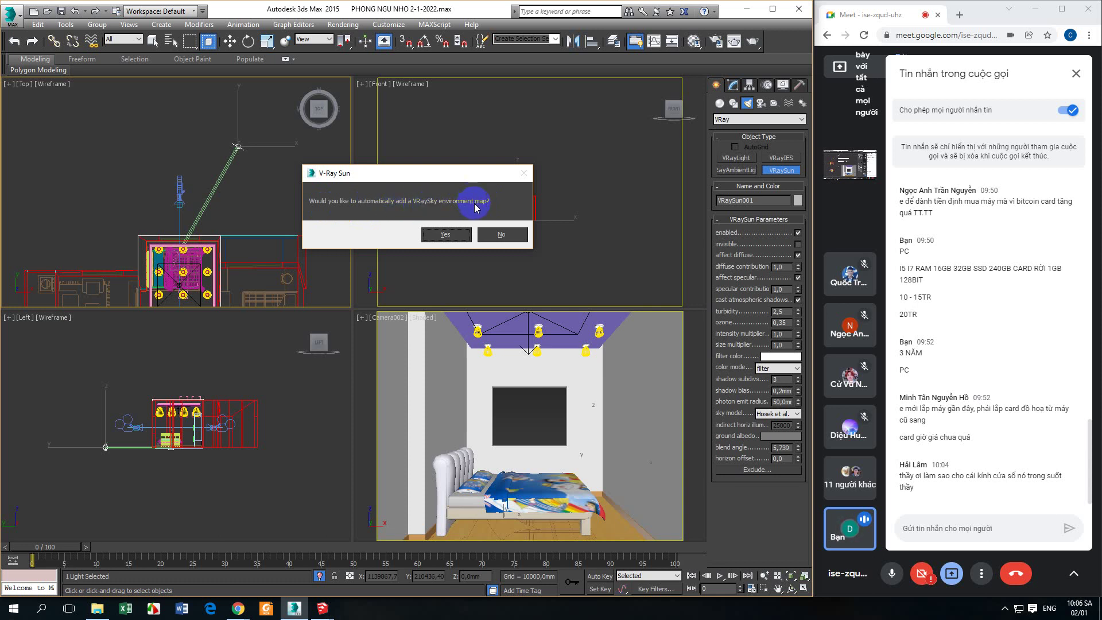
{"action": "left_click", "coordinate": [453, 235]}
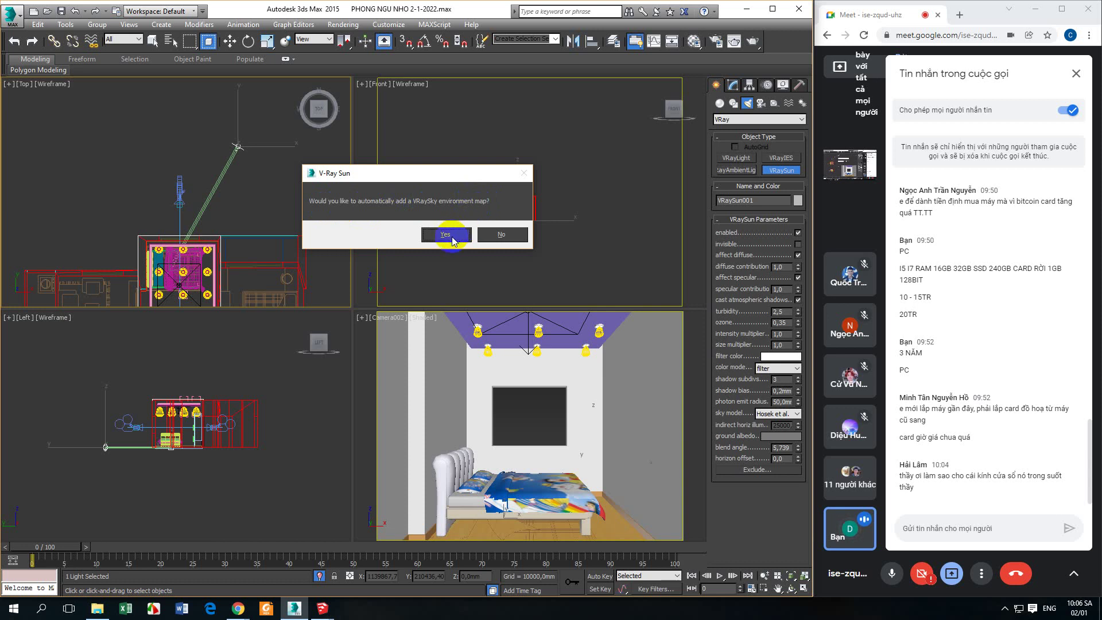
- Activate the Move tool and open the new VRaySun's parameters for editing
{"action": "key", "text": "w"}
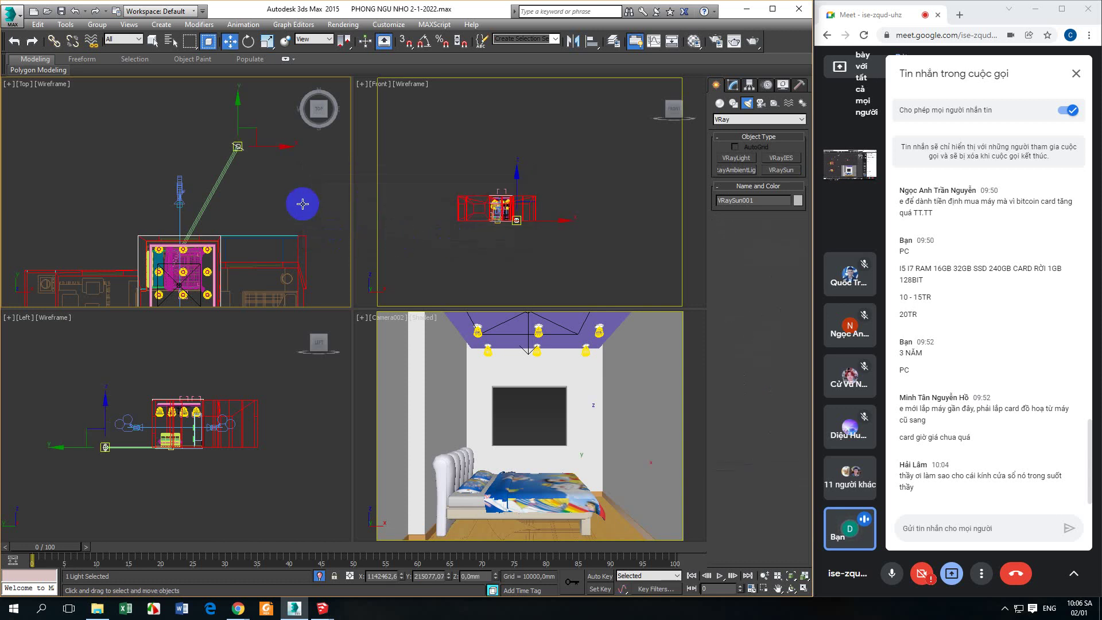
{"action": "left_click", "coordinate": [732, 86]}
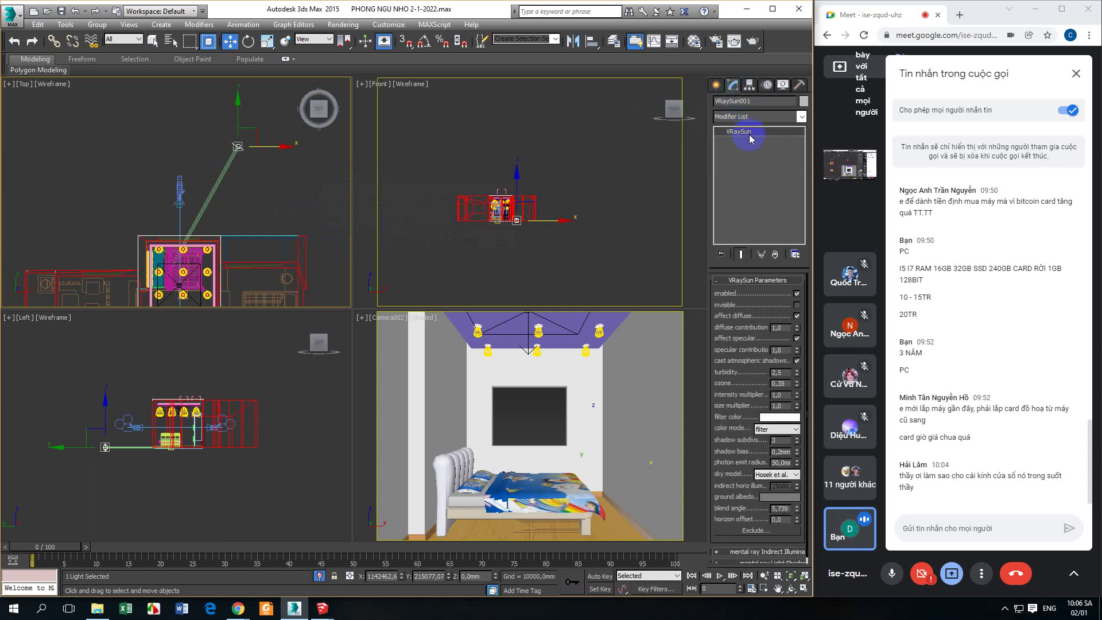
{"action": "left_click", "coordinate": [515, 409]}
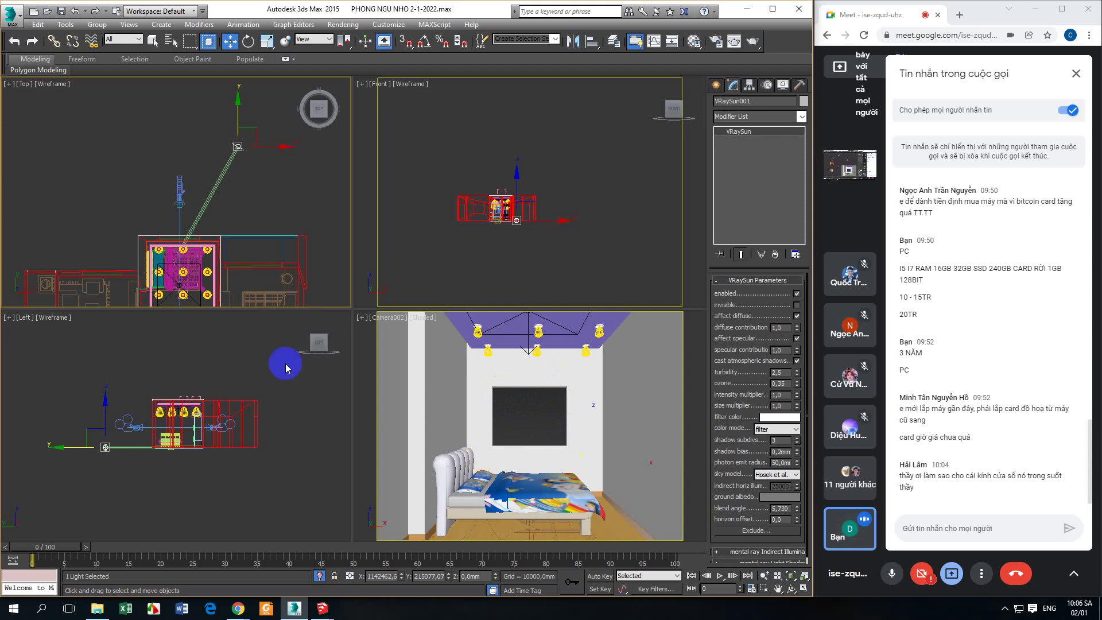
- Raise the VRaySun in the Left view to a height of about 2900 mm, keeping it aimed down into the bedroom
{"action": "scroll", "coordinate": [184, 261], "scroll_direction": "up", "scroll_amount": 3}
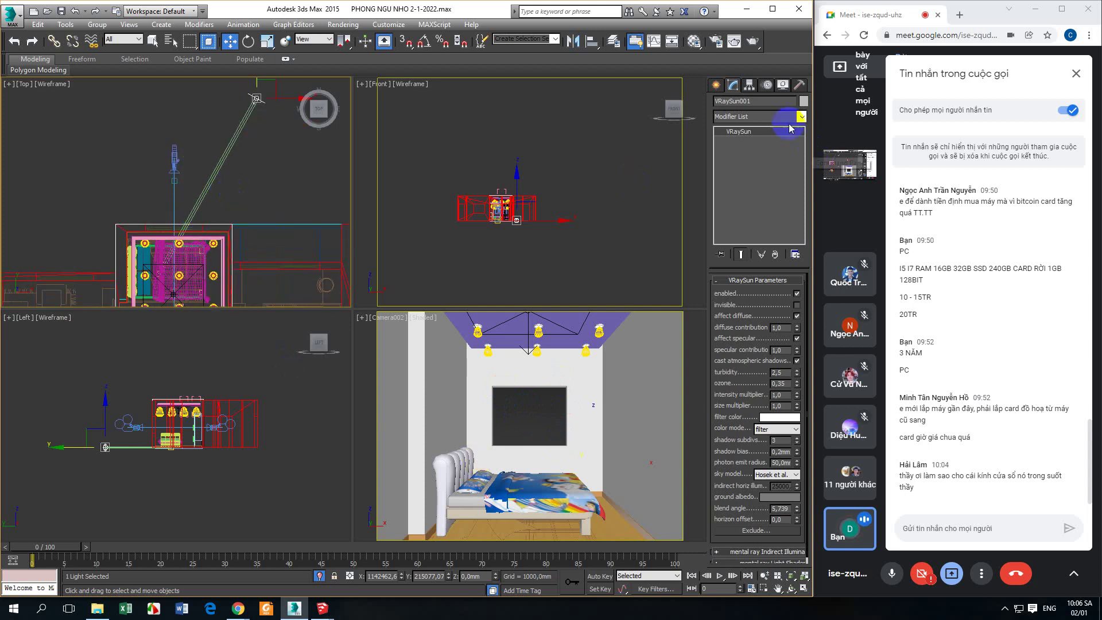
{"action": "scroll", "coordinate": [167, 409], "scroll_direction": "up", "scroll_amount": 3}
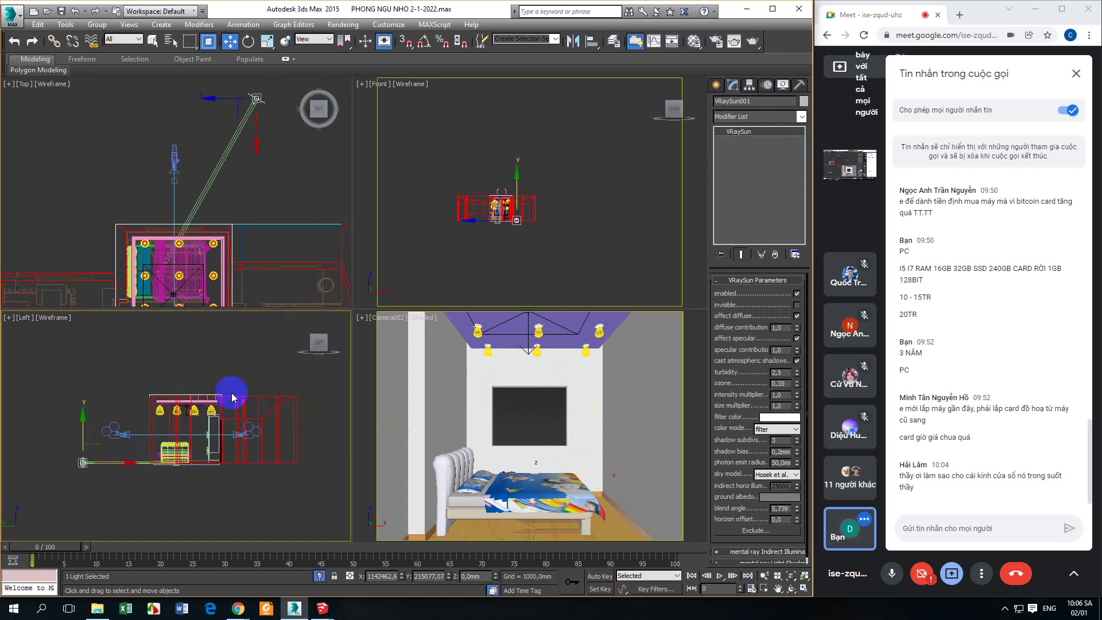
{"action": "scroll", "coordinate": [487, 236], "scroll_direction": "up", "scroll_amount": 3}
{"action": "scroll", "coordinate": [137, 456], "scroll_direction": "up", "scroll_amount": 2}
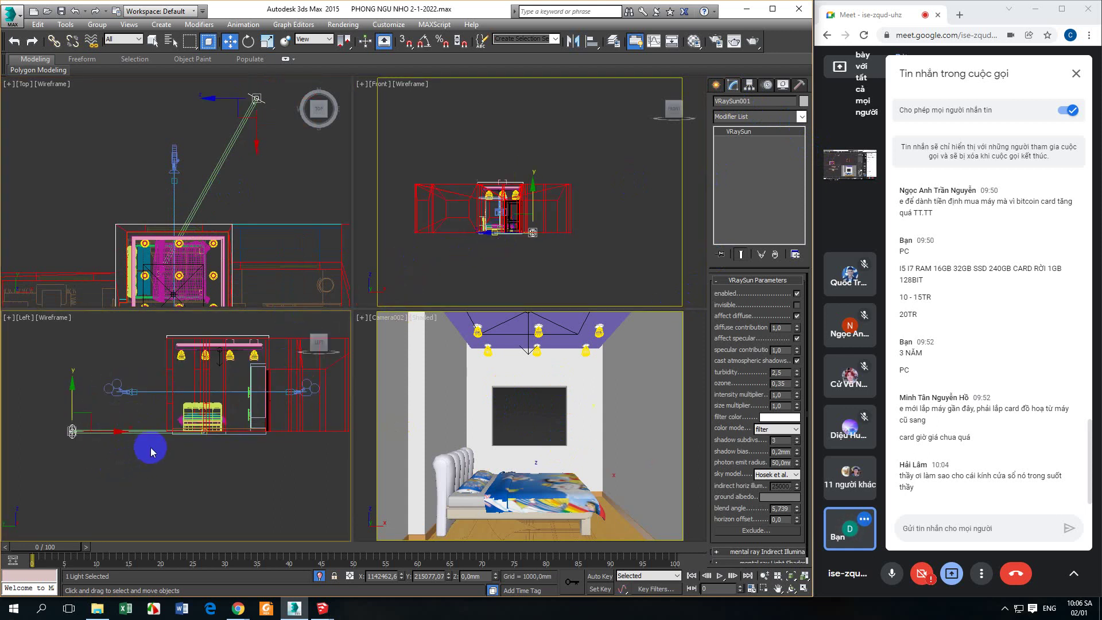
{"action": "scroll", "coordinate": [75, 440], "scroll_direction": "up", "scroll_amount": 5}
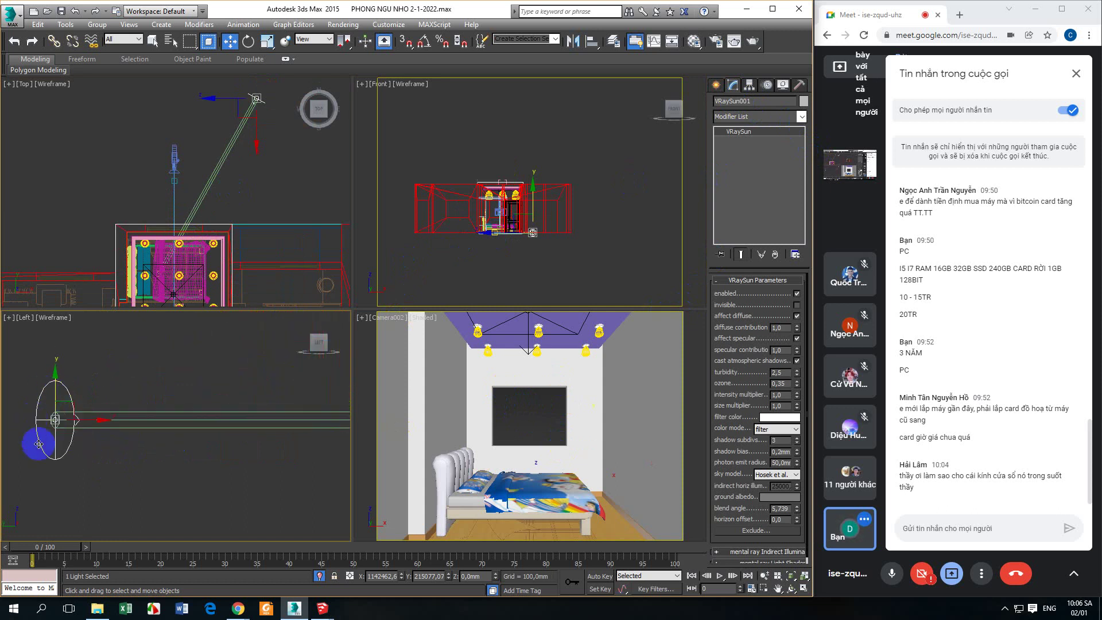
{"action": "scroll", "coordinate": [105, 413], "scroll_direction": "down", "scroll_amount": 4}
{"action": "scroll", "coordinate": [190, 416], "scroll_direction": "up", "scroll_amount": 3}
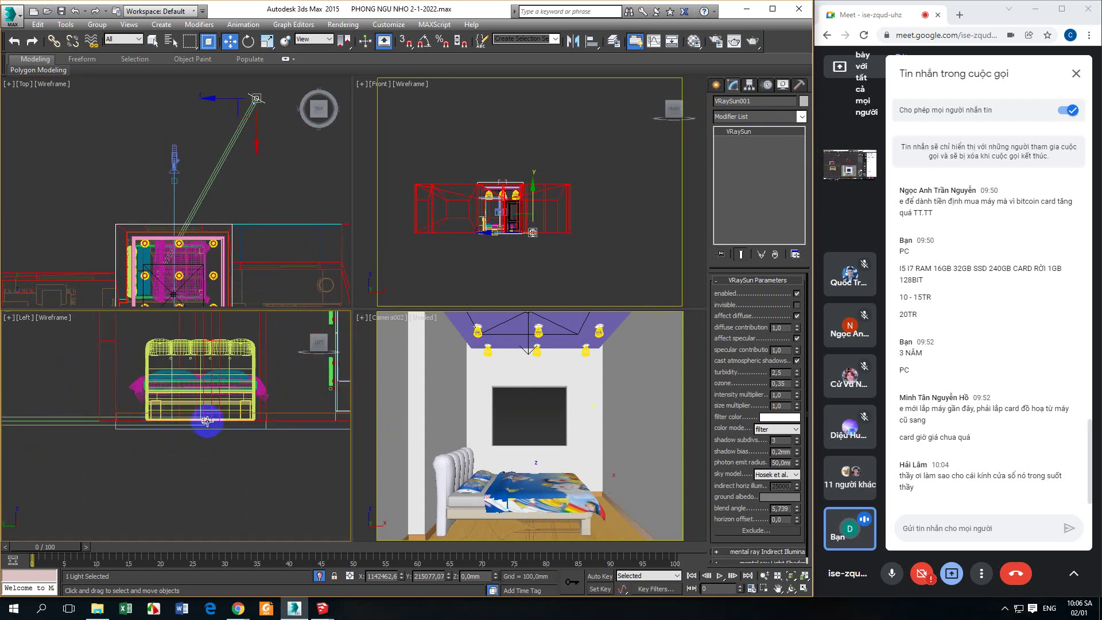
{"action": "scroll", "coordinate": [206, 421], "scroll_direction": "down", "scroll_amount": 4}
{"action": "scroll", "coordinate": [223, 212], "scroll_direction": "down", "scroll_amount": 4}
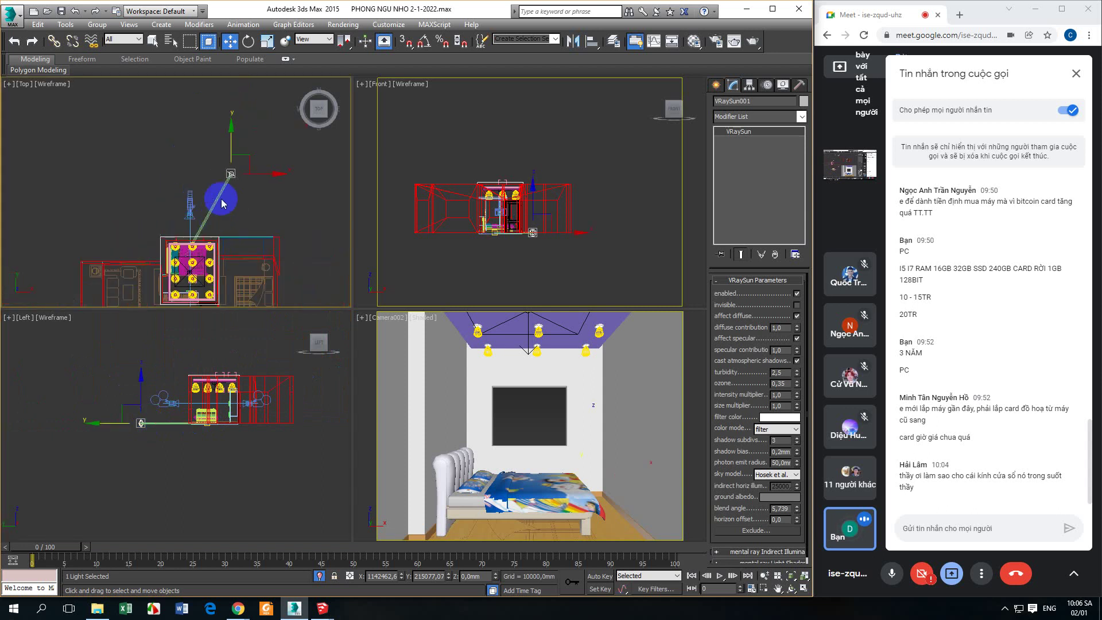
{"action": "scroll", "coordinate": [221, 209], "scroll_direction": "up", "scroll_amount": 4}
{"action": "scroll", "coordinate": [206, 401], "scroll_direction": "up", "scroll_amount": 3}
{"action": "middle_click_drag", "start_coordinate": [172, 405], "coordinate": [151, 463]}
{"action": "left_click_drag", "start_coordinate": [84, 433], "coordinate": [88, 373]}
{"action": "scroll", "coordinate": [95, 391], "scroll_direction": "down", "scroll_amount": 2}
{"action": "middle_click_drag", "start_coordinate": [95, 390], "coordinate": [118, 435]}
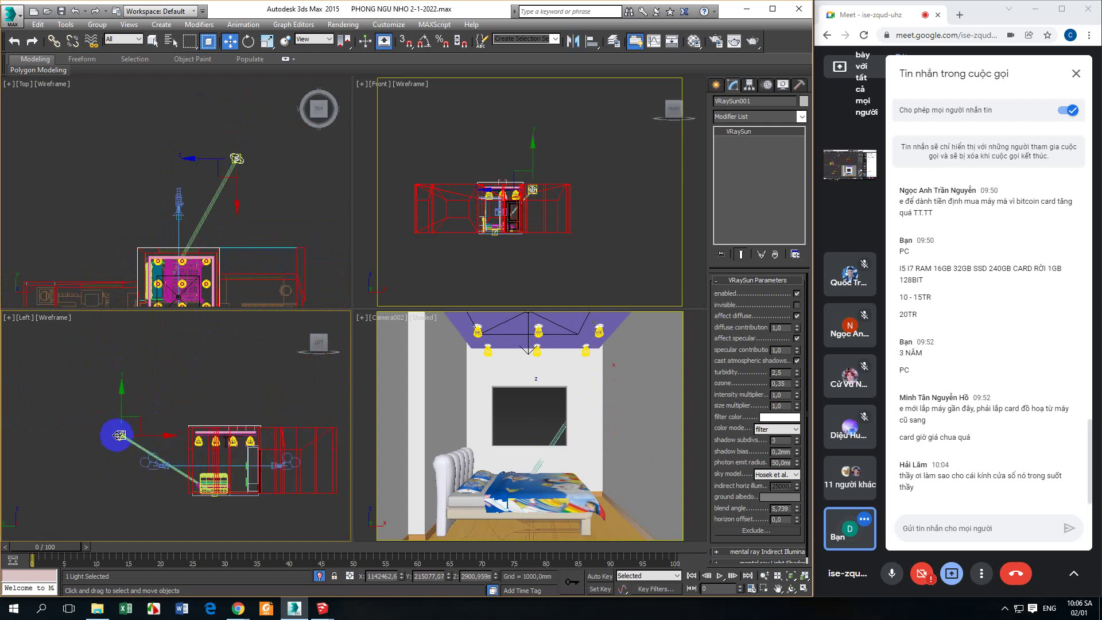
- Raise the VRaySun further in the Left view to a height of about 5106 mm, steepening its beam into the room
{"action": "left_click_drag", "start_coordinate": [118, 435], "coordinate": [140, 362]}
{"action": "scroll", "coordinate": [140, 361], "scroll_direction": "up", "scroll_amount": 3}
{"action": "left_click_drag", "start_coordinate": [167, 484], "coordinate": [196, 432]}
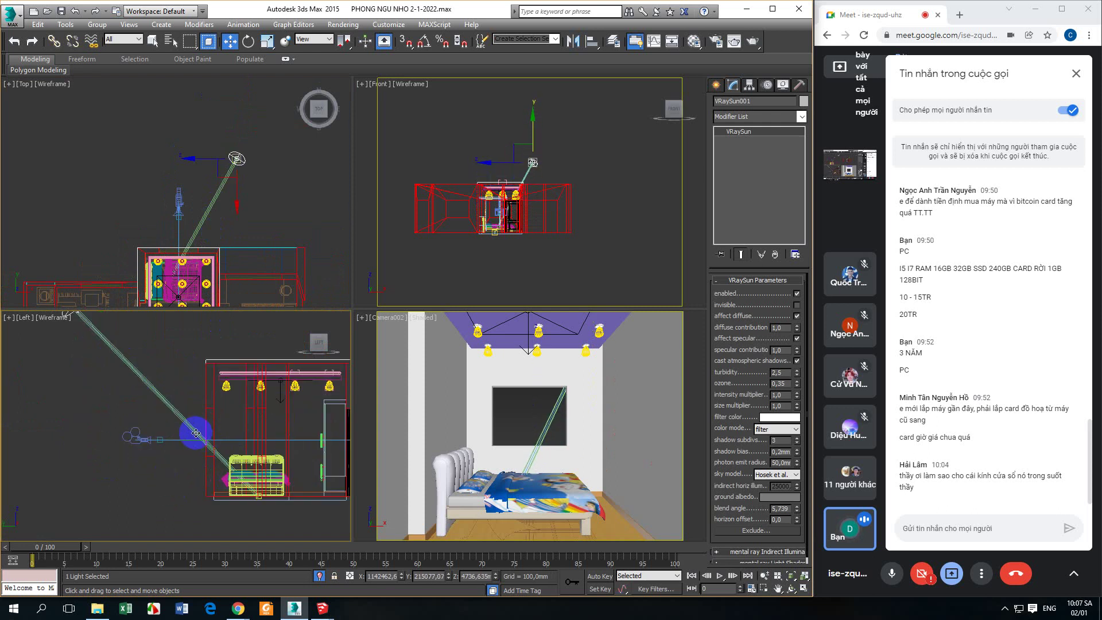
{"action": "middle_click_drag", "start_coordinate": [208, 425], "coordinate": [236, 481]}
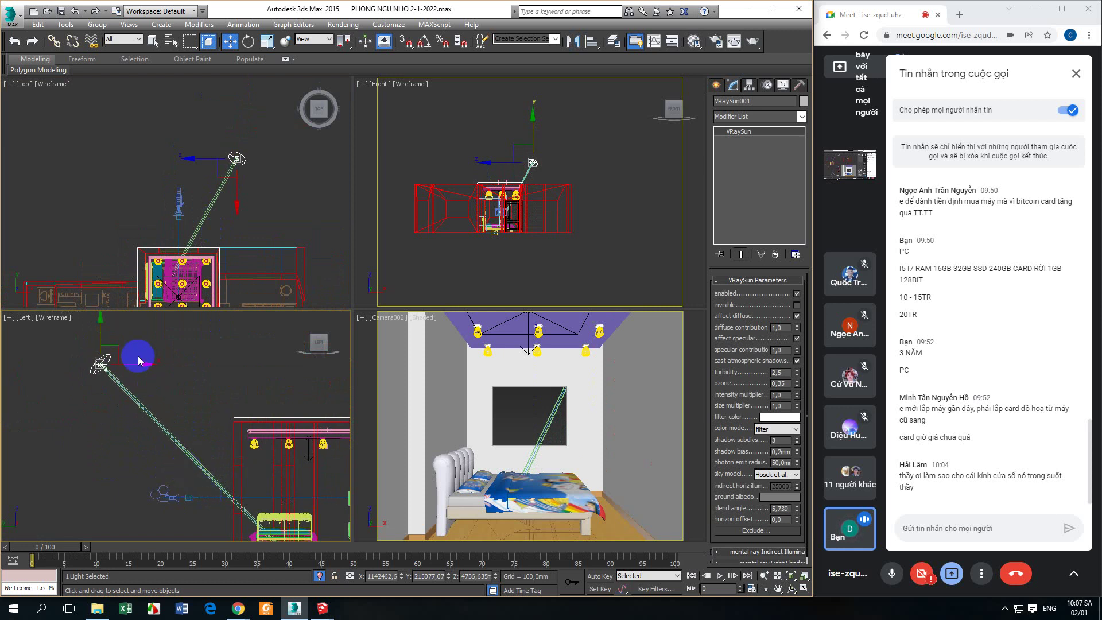
{"action": "left_click_drag", "start_coordinate": [139, 360], "coordinate": [96, 317]}
{"action": "scroll", "coordinate": [96, 316], "scroll_direction": "down", "scroll_amount": 2}
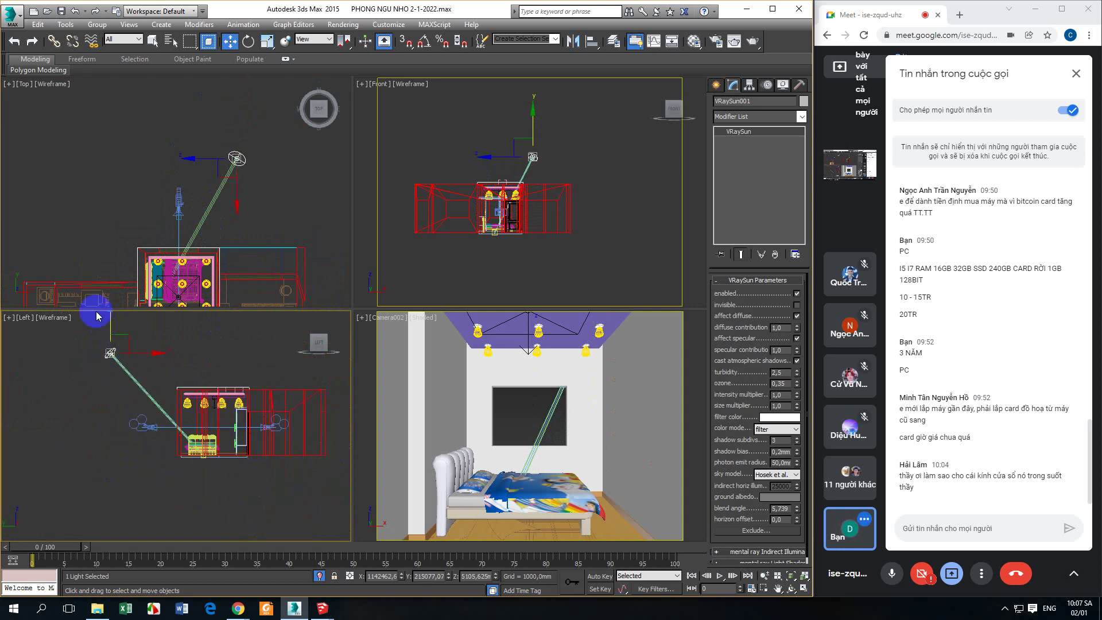
{"action": "middle_click_drag", "start_coordinate": [207, 403], "coordinate": [205, 415]}
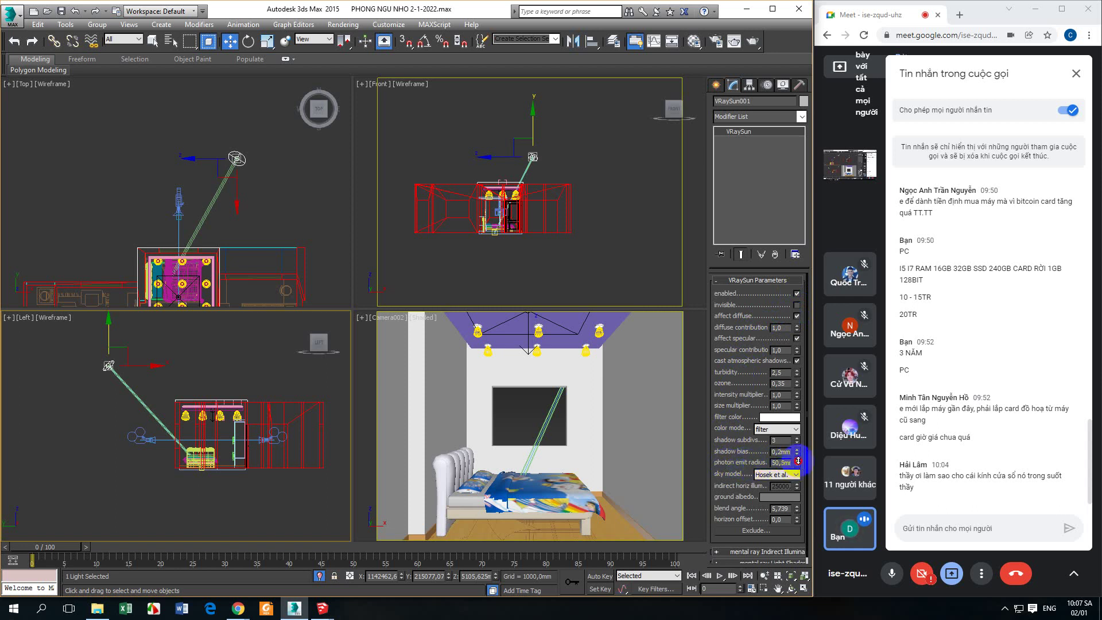
- Enlarge the VRaySun's photon emit radius to about 1087 mm so its beam spans the room
{"action": "left_click_drag", "start_coordinate": [798, 461], "coordinate": [792, 602]}
{"action": "scroll", "coordinate": [270, 261], "scroll_direction": "up", "scroll_amount": 2}
{"action": "middle_click_drag", "start_coordinate": [145, 260], "coordinate": [186, 251]}
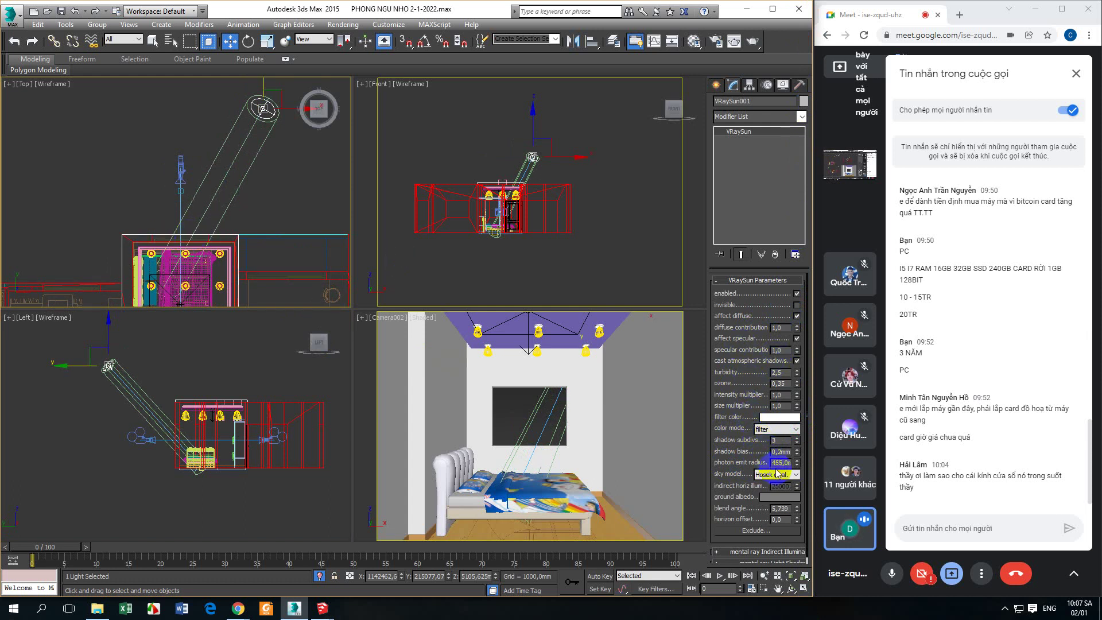
{"action": "left_click_drag", "start_coordinate": [797, 463], "coordinate": [800, 382]}
{"action": "scroll", "coordinate": [241, 214], "scroll_direction": "up", "scroll_amount": 3}
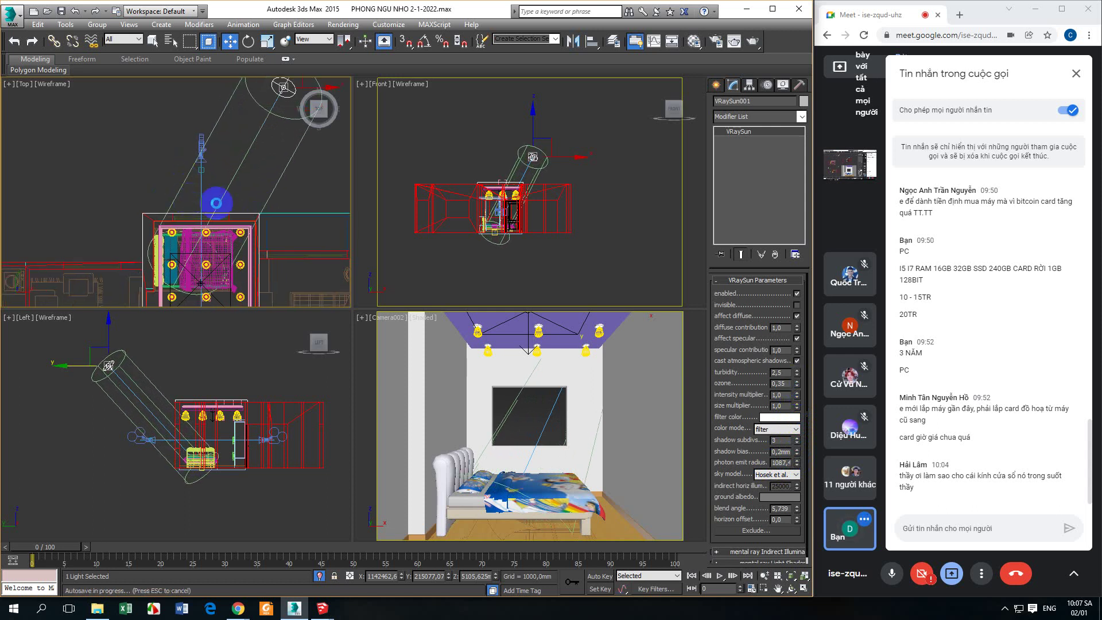
- Move the VRaySun along X in the Top view closer to the camera axis, making its beam less slanted toward the window wall
{"action": "scroll", "coordinate": [212, 217], "scroll_direction": "down", "scroll_amount": 3}
{"action": "scroll", "coordinate": [235, 143], "scroll_direction": "down", "scroll_amount": 2}
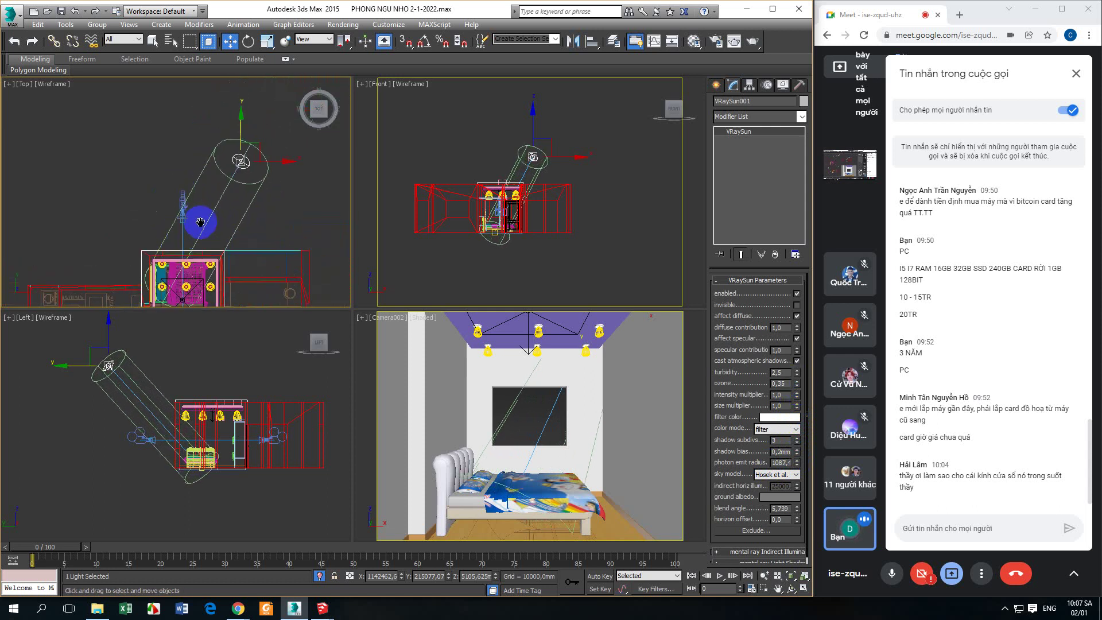
{"action": "left_click_drag", "start_coordinate": [262, 182], "coordinate": [243, 172]}
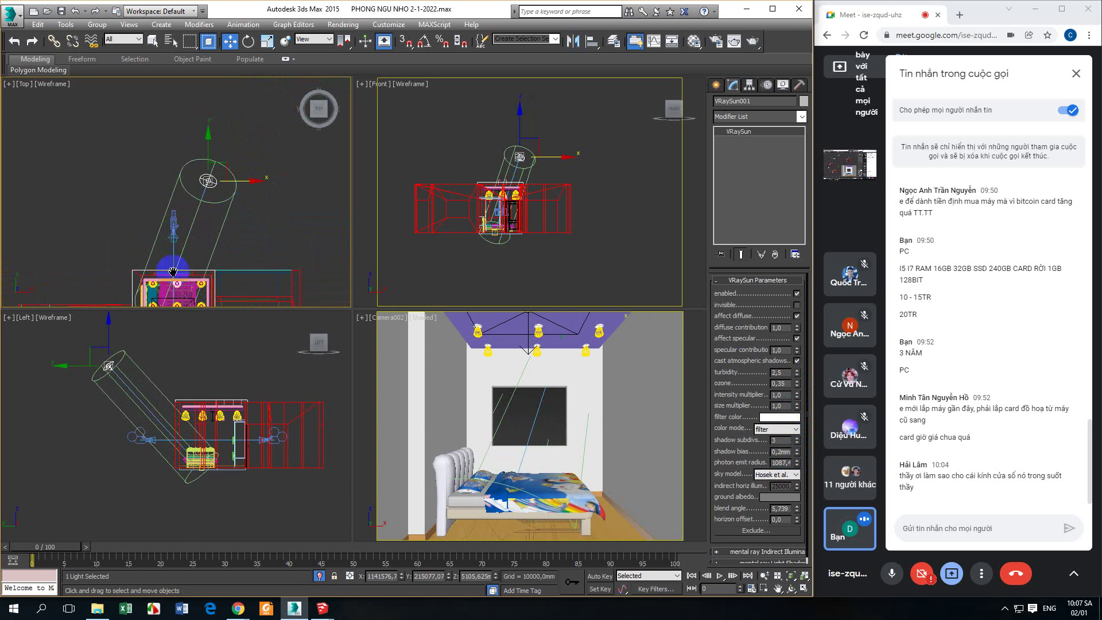
{"action": "scroll", "coordinate": [173, 274], "scroll_direction": "up", "scroll_amount": 2}
{"action": "middle_click_drag", "start_coordinate": [132, 375], "coordinate": [138, 350]}
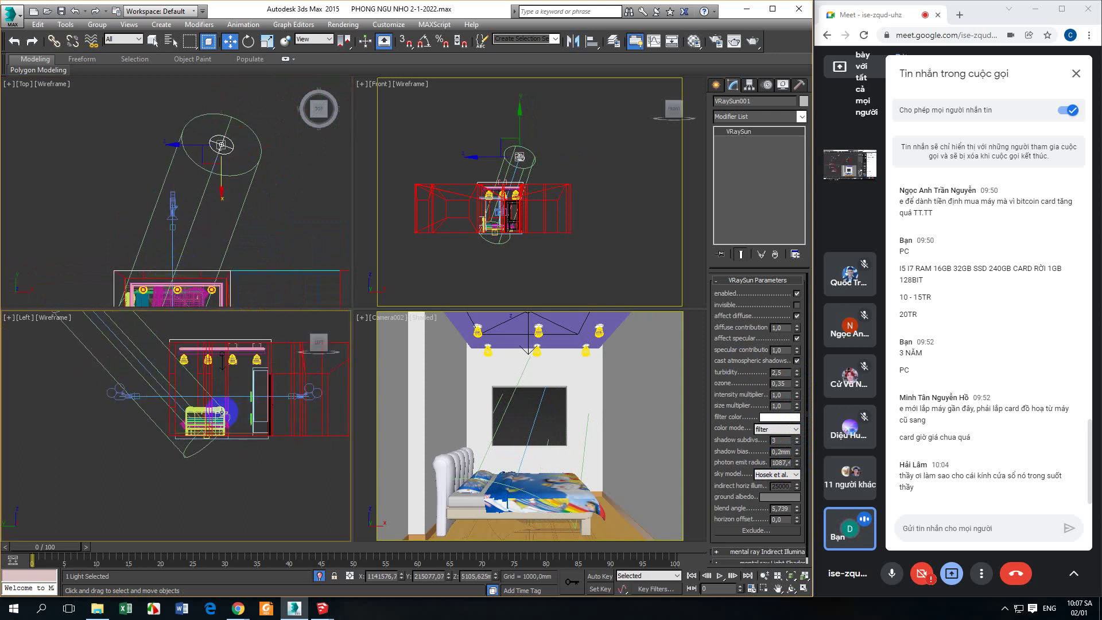
{"action": "middle_click_drag", "start_coordinate": [235, 413], "coordinate": [238, 397]}
{"action": "left_click", "coordinate": [523, 450]}
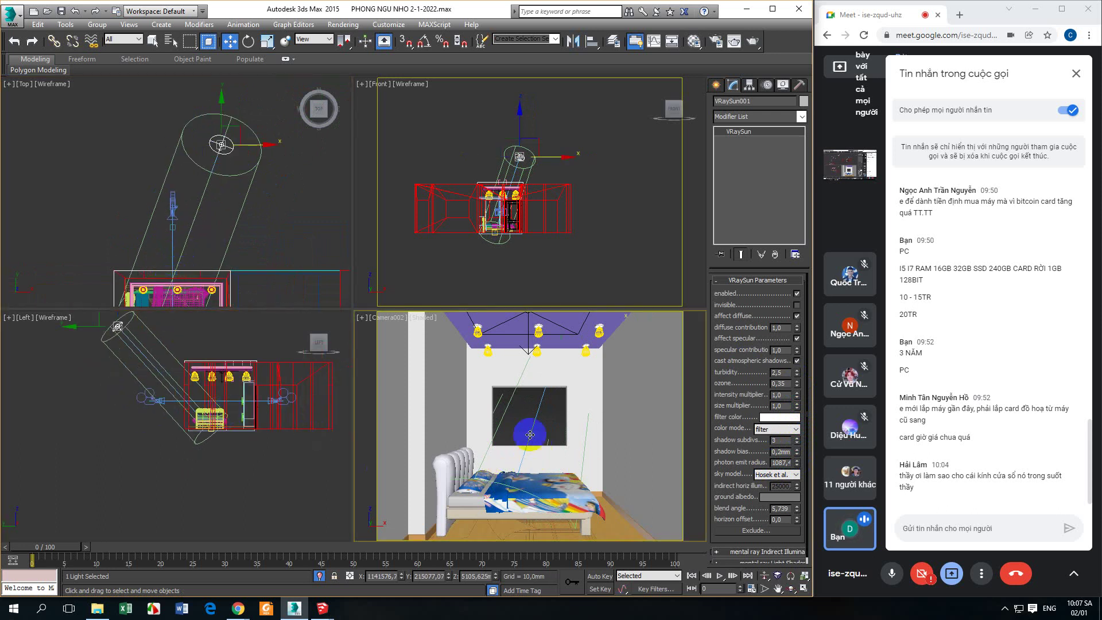
{"action": "scroll", "coordinate": [240, 233], "scroll_direction": "down", "scroll_amount": 3}
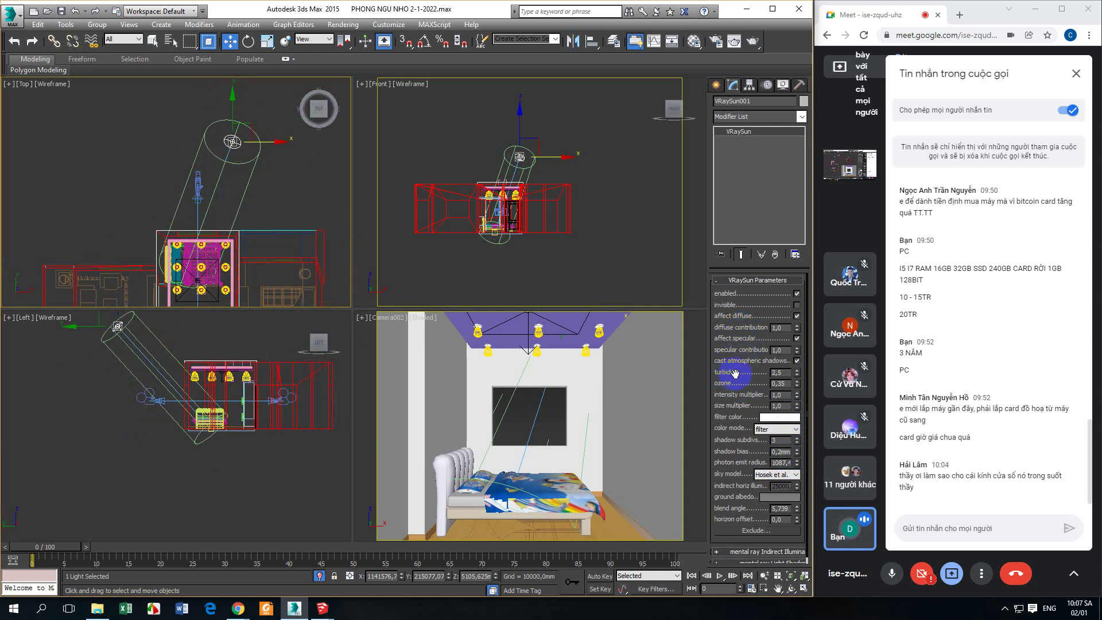
- Set the VRaySun's turbidity to 2.0, ozone to 1.0 and intensity multiplier to 0.03
{"action": "left_click", "coordinate": [780, 373]}
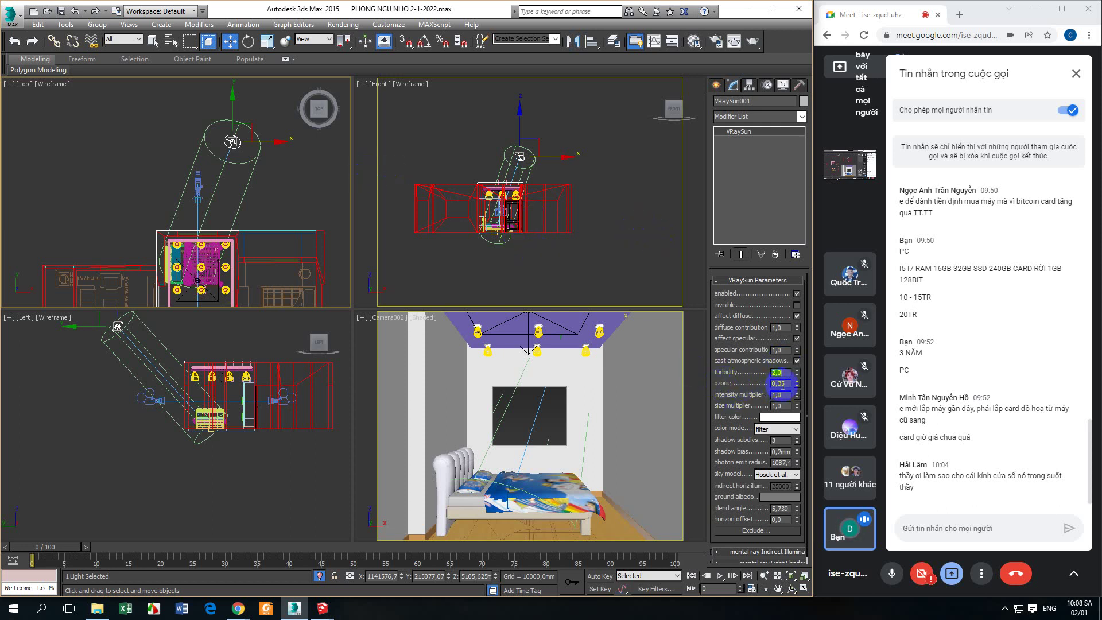
{"action": "key", "text": "Tab"}
{"action": "type", "text": "1"}
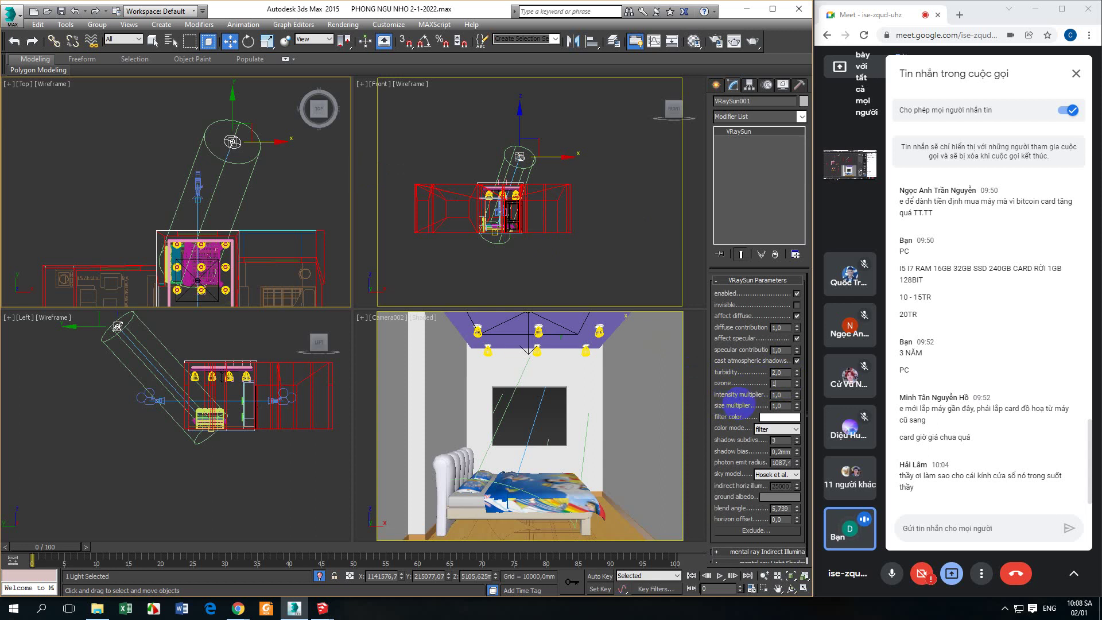
{"action": "key", "text": "Return"}
{"action": "key", "text": "Tab"}
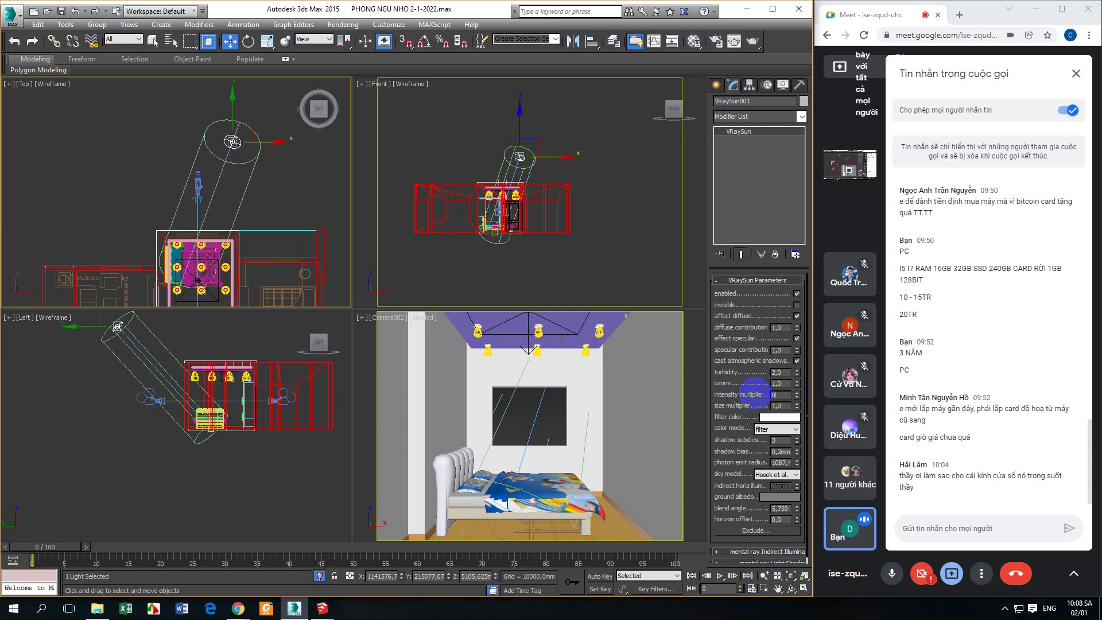
{"action": "key", "text": "Return"}
{"action": "double_click", "coordinate": [780, 395]}
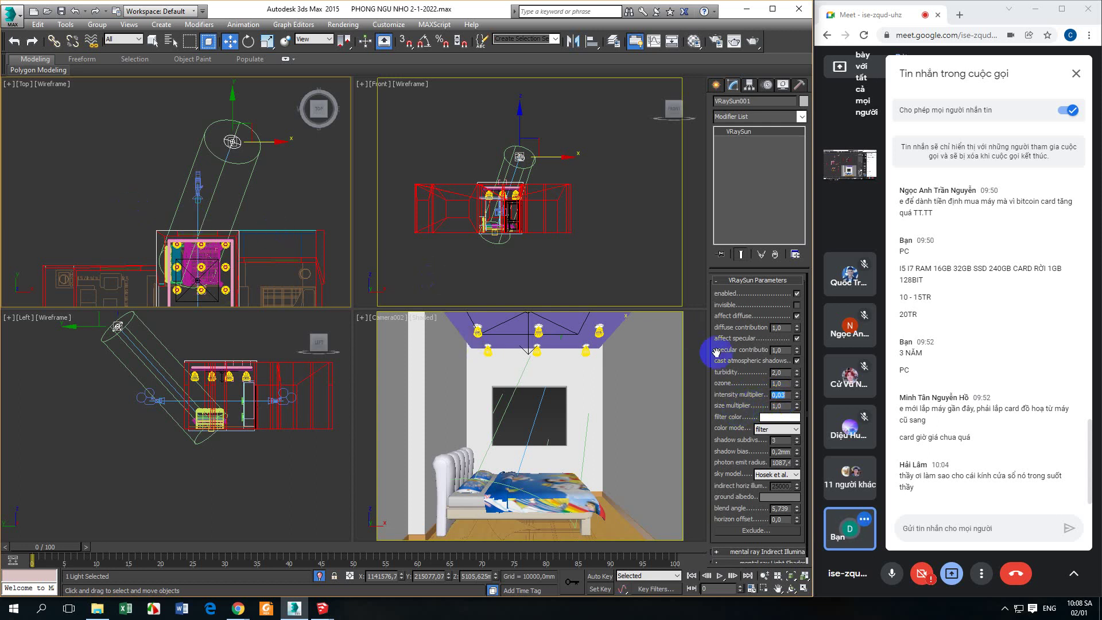
- Set the VRaySun's size multiplier to 2.0
{"action": "scroll", "coordinate": [275, 132], "scroll_direction": "up", "scroll_amount": 3}
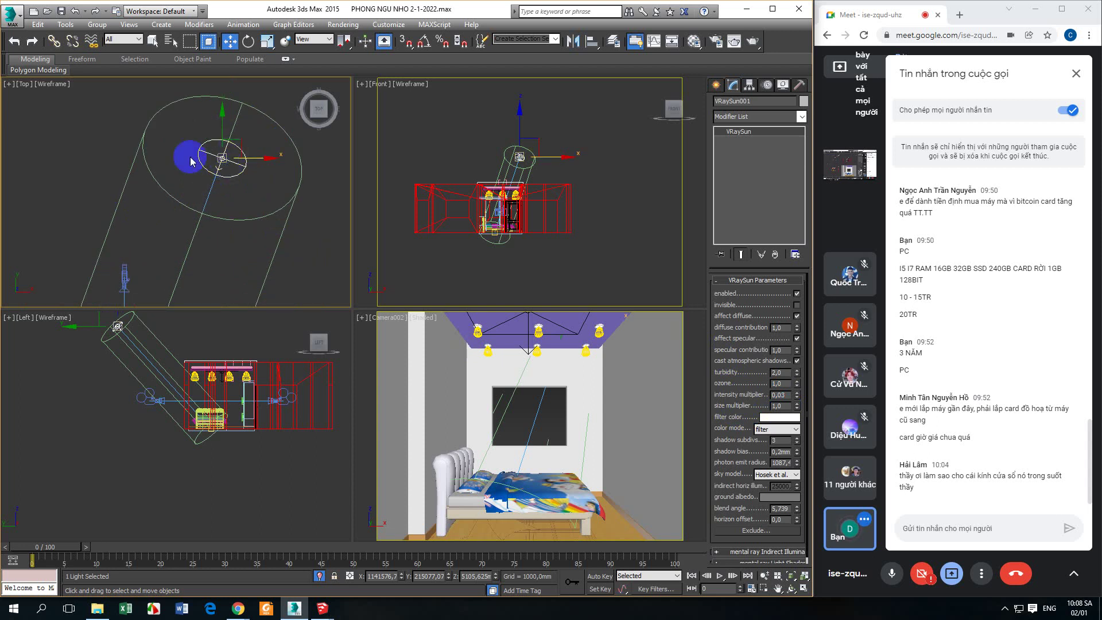
{"action": "middle_click_drag", "start_coordinate": [221, 191], "coordinate": [331, 236]}
{"action": "left_click_drag", "start_coordinate": [796, 405], "coordinate": [756, 346]}
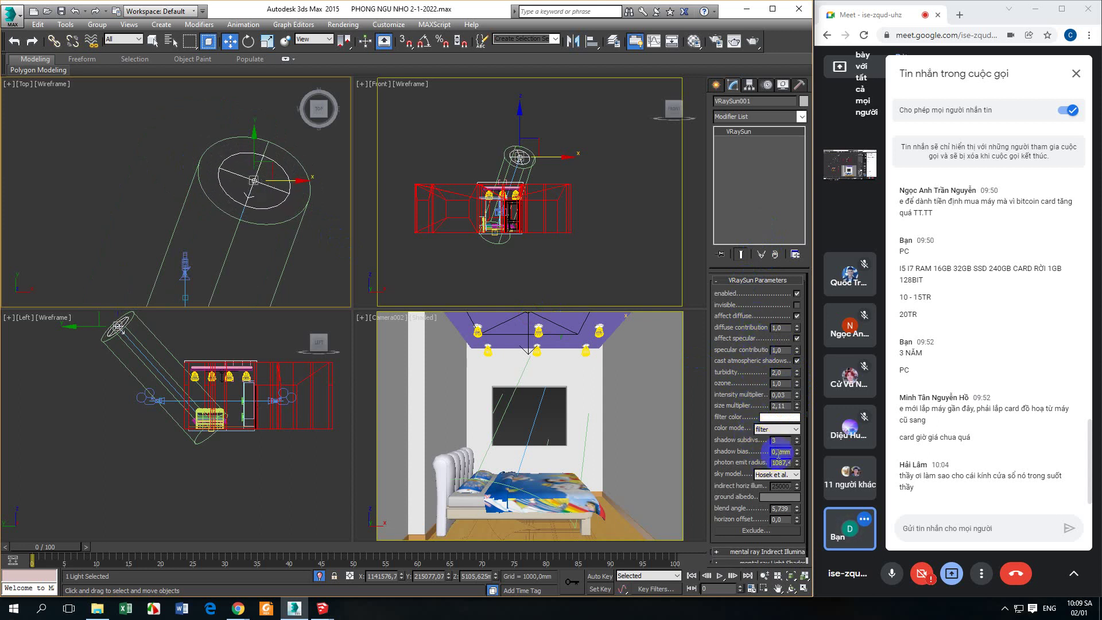
{"action": "left_click", "coordinate": [788, 406]}
{"action": "type", "text": "2"}
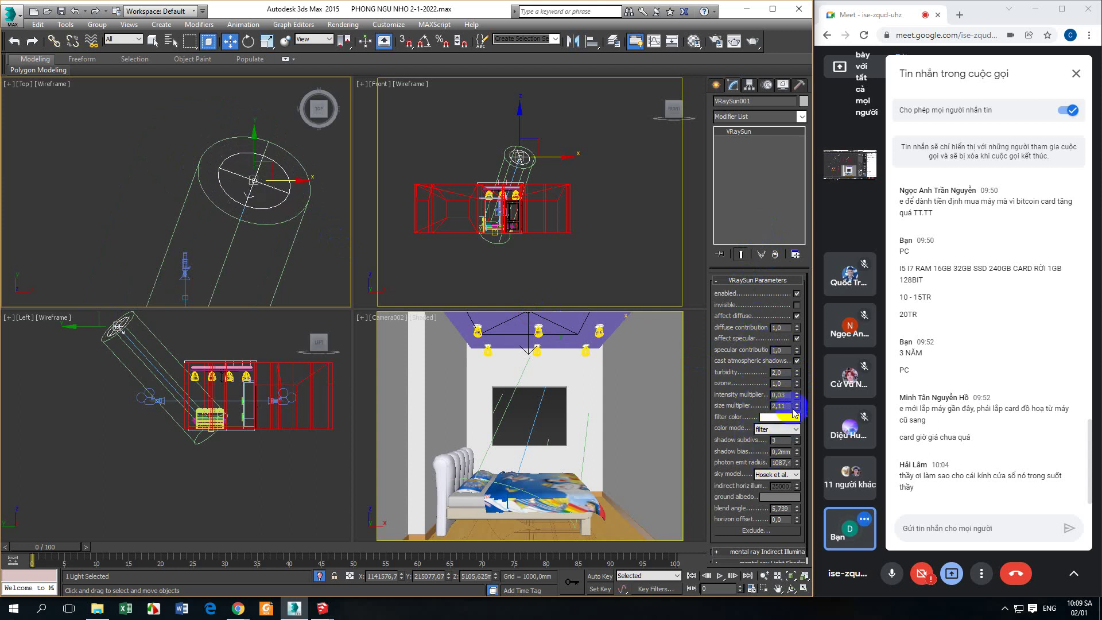
{"action": "key", "text": "Return"}
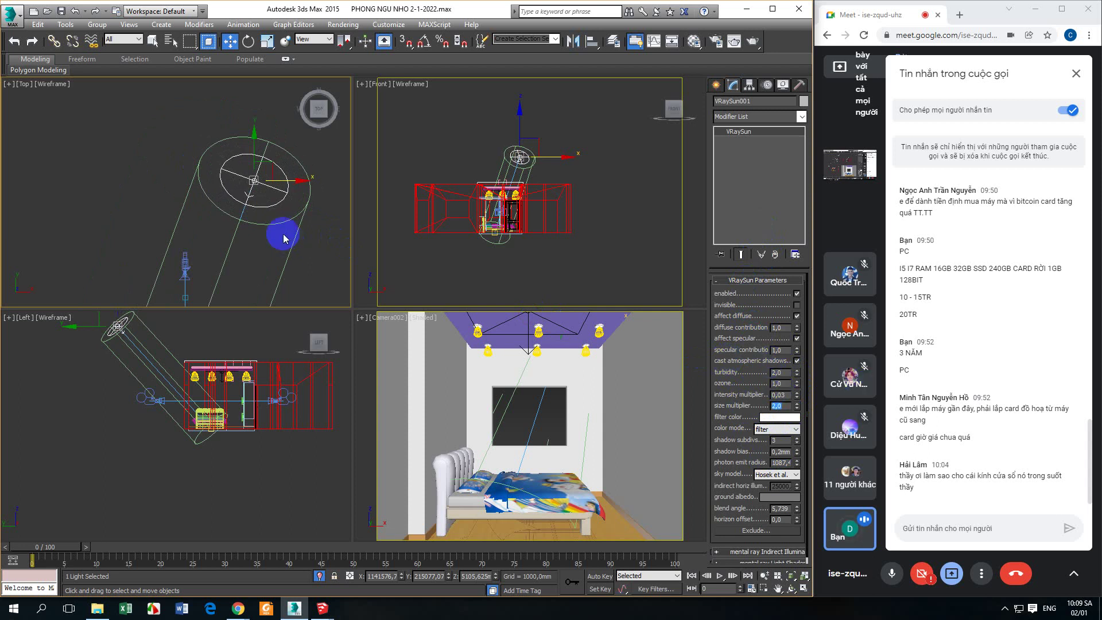
{"action": "scroll", "coordinate": [253, 201], "scroll_direction": "down", "scroll_amount": 5}
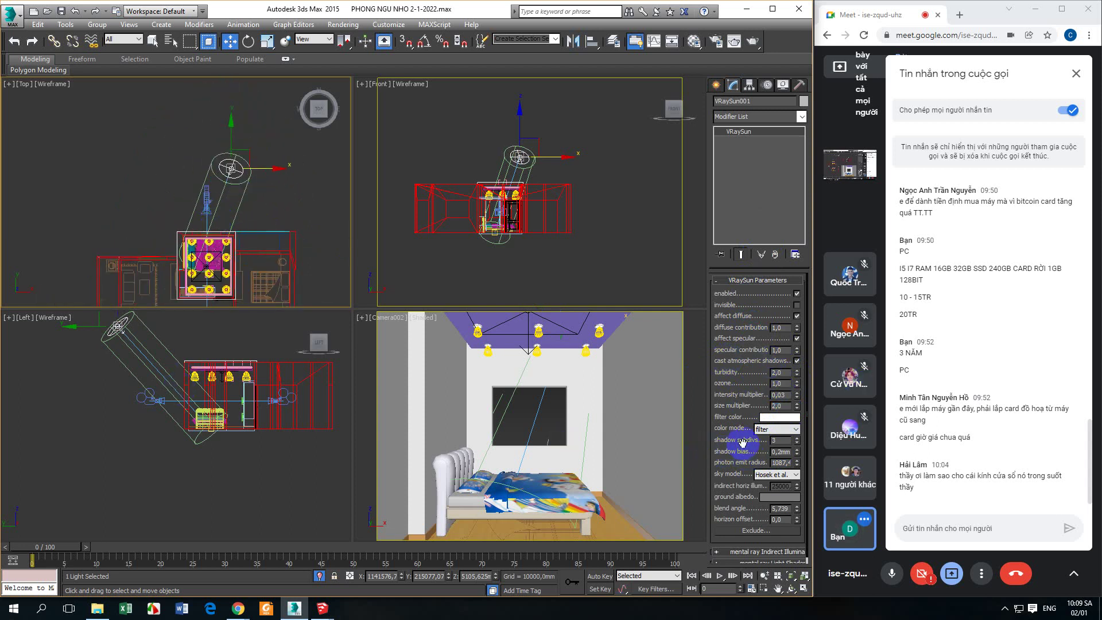
{"action": "scroll", "coordinate": [728, 459], "scroll_direction": "down", "scroll_amount": 1}
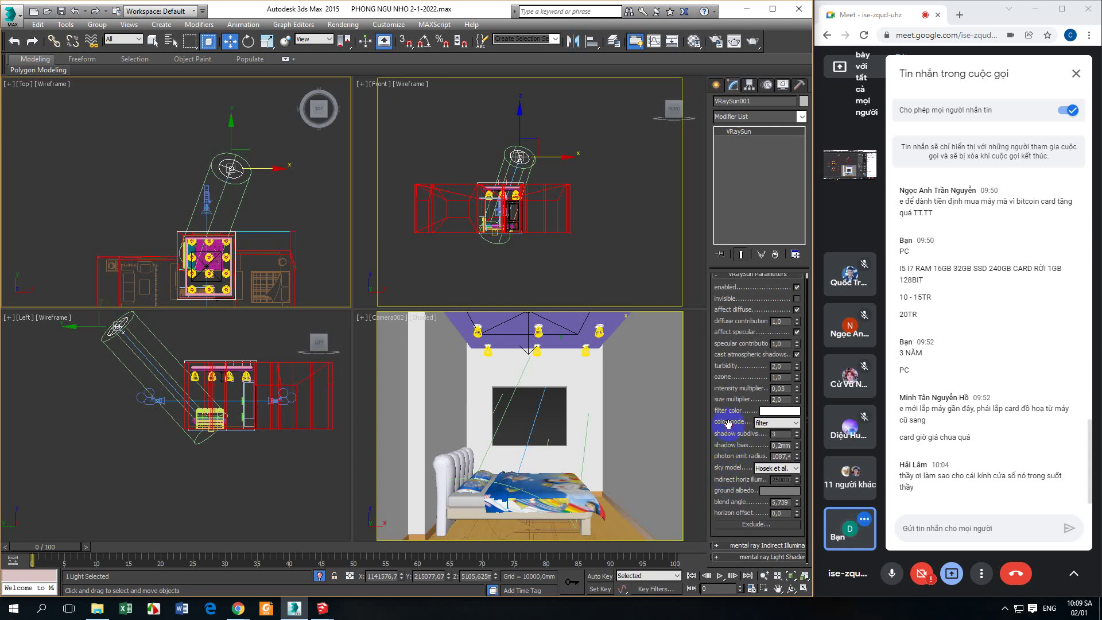
{"action": "scroll", "coordinate": [728, 423], "scroll_direction": "up", "scroll_amount": 1}
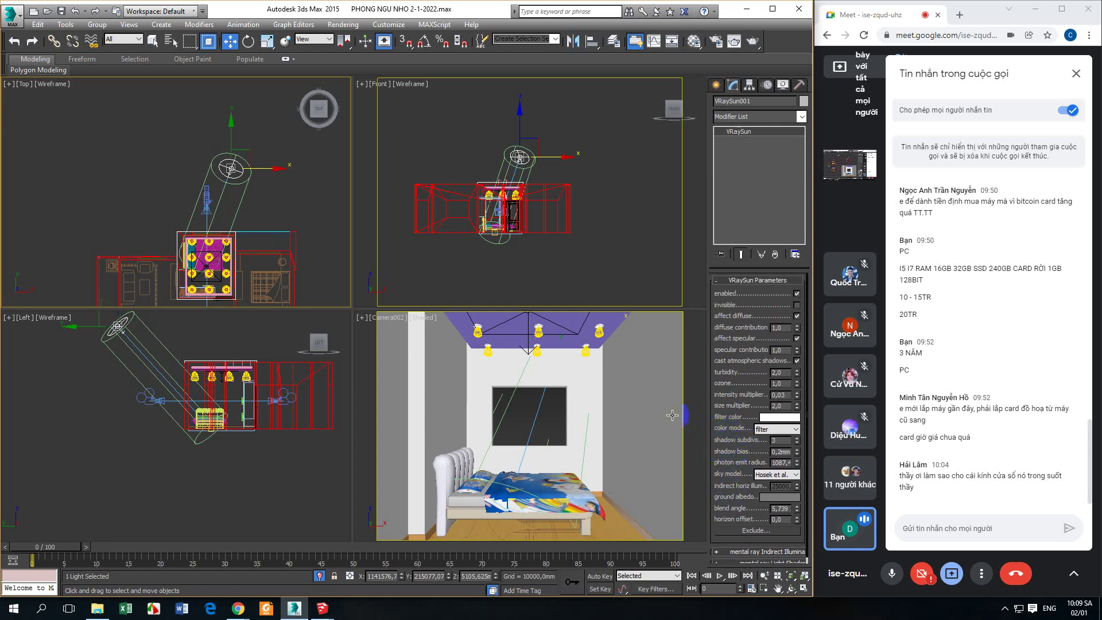
{"action": "middle_click_drag", "start_coordinate": [235, 210], "coordinate": [235, 177]}
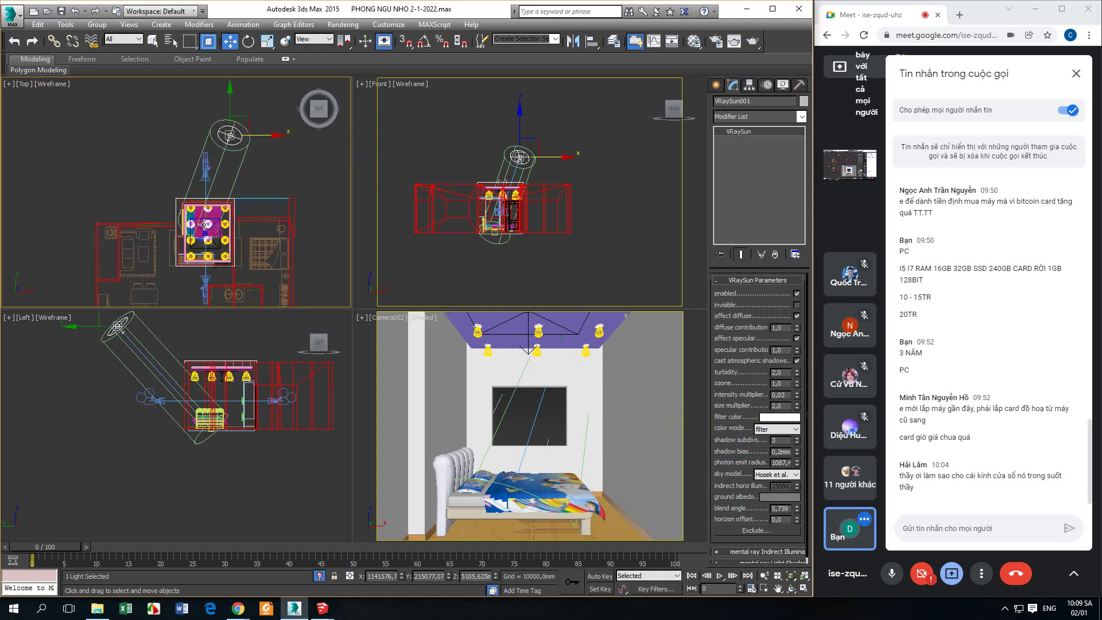
- Enable the V-Ray image filter with the Area filter type in the render setup
{"action": "left_click", "coordinate": [717, 42]}
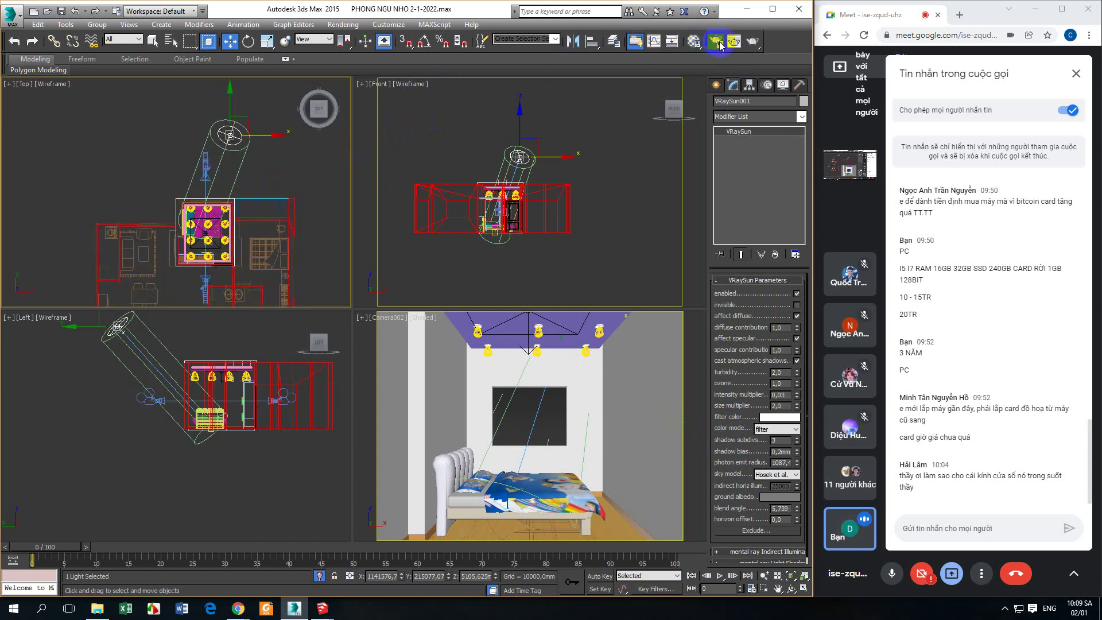
{"action": "left_click", "coordinate": [228, 53]}
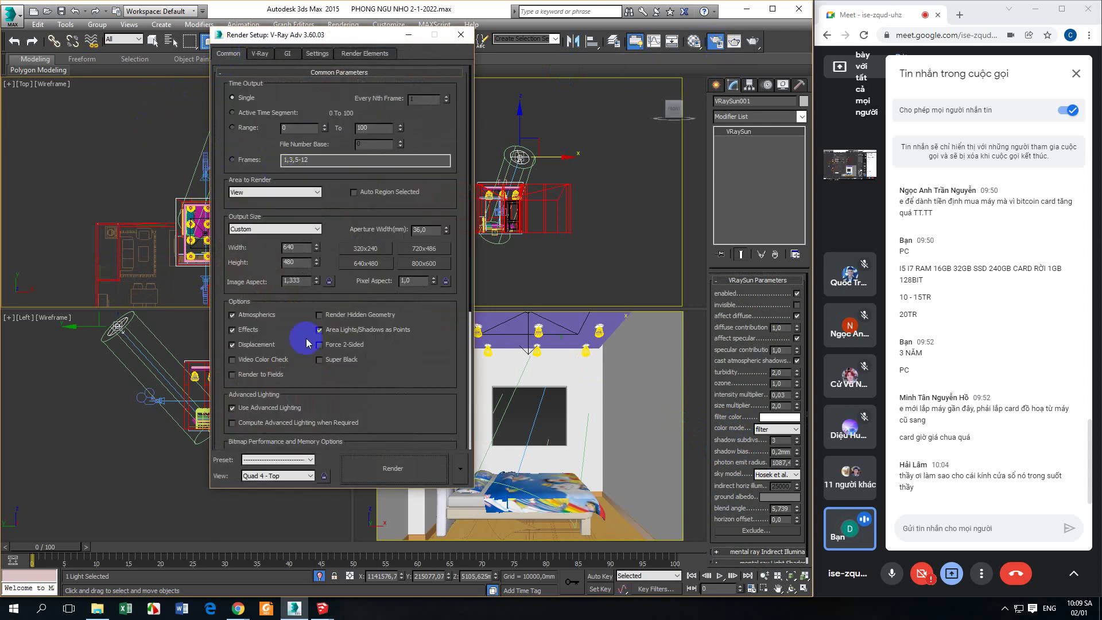
{"action": "left_click", "coordinate": [260, 54]}
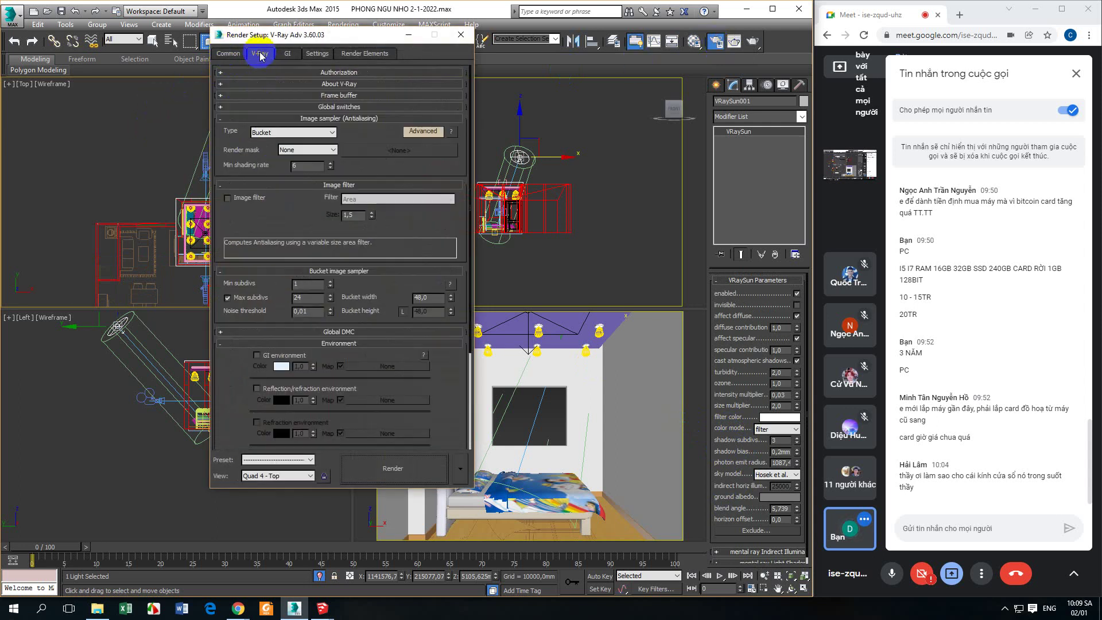
{"action": "left_click", "coordinate": [230, 199]}
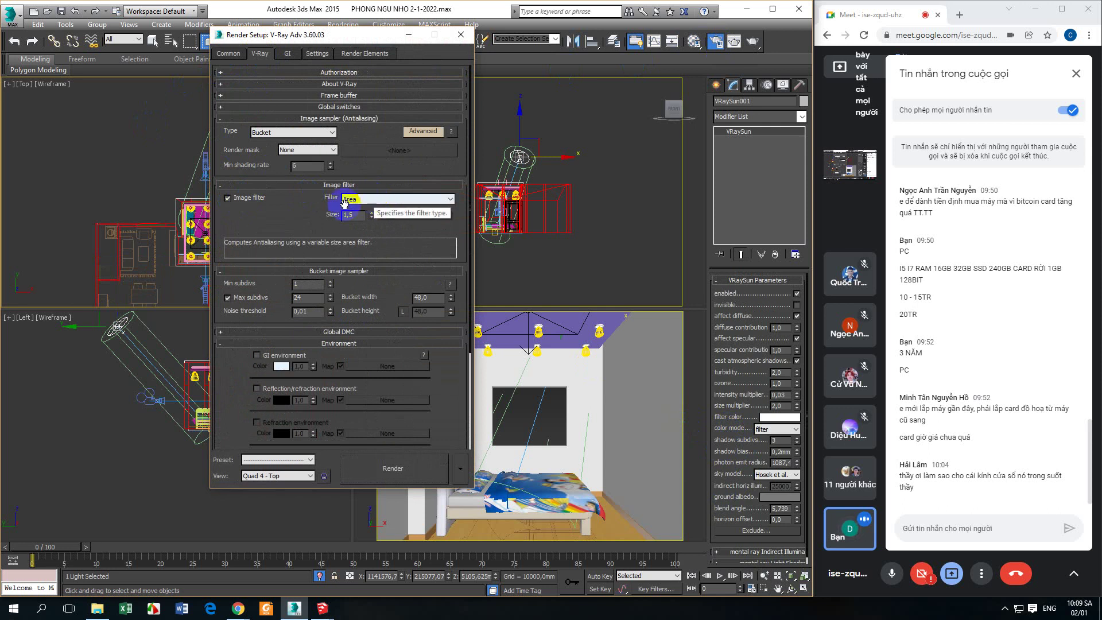
- Enable the GI environment and reflection/refraction environment overrides in the V-Ray render settings
{"action": "scroll", "coordinate": [292, 230], "scroll_direction": "down", "scroll_amount": 1}
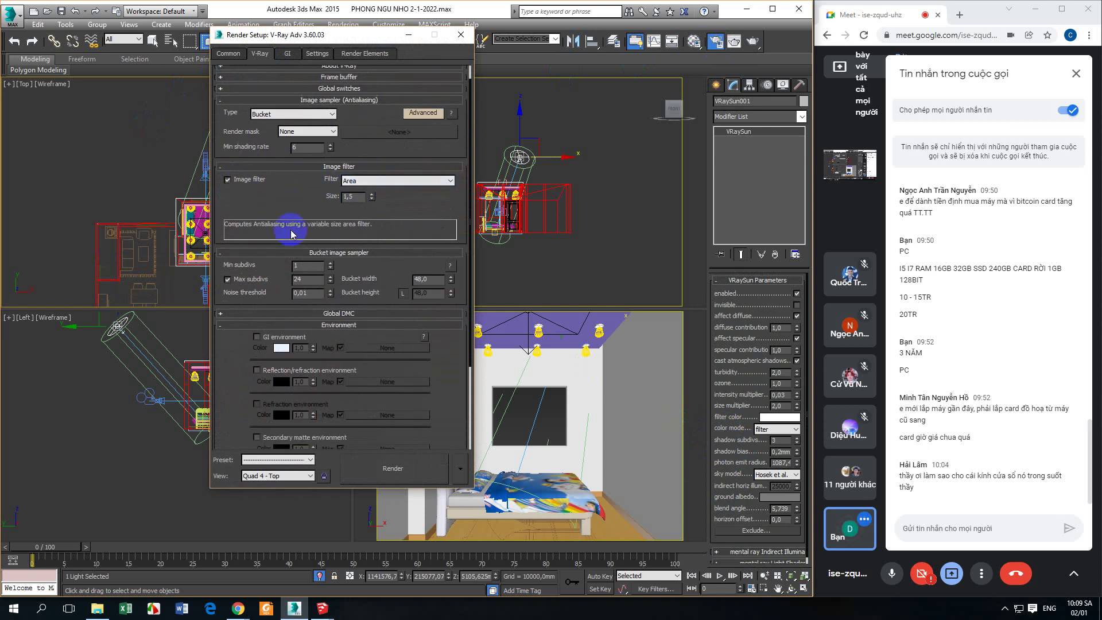
{"action": "left_click", "coordinate": [256, 336]}
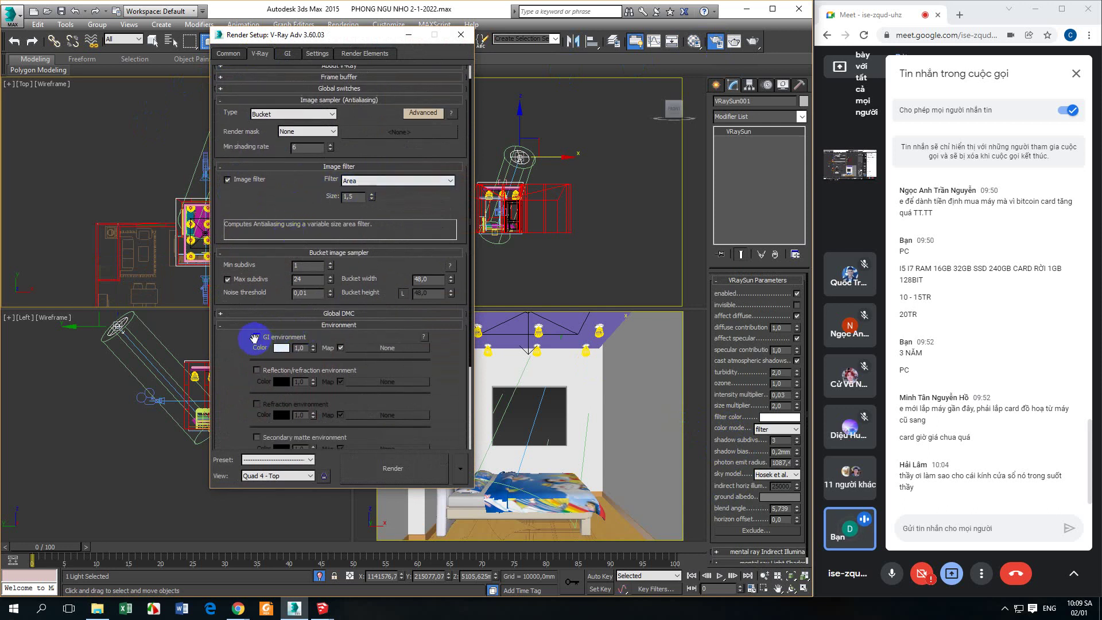
{"action": "left_click", "coordinate": [256, 371]}
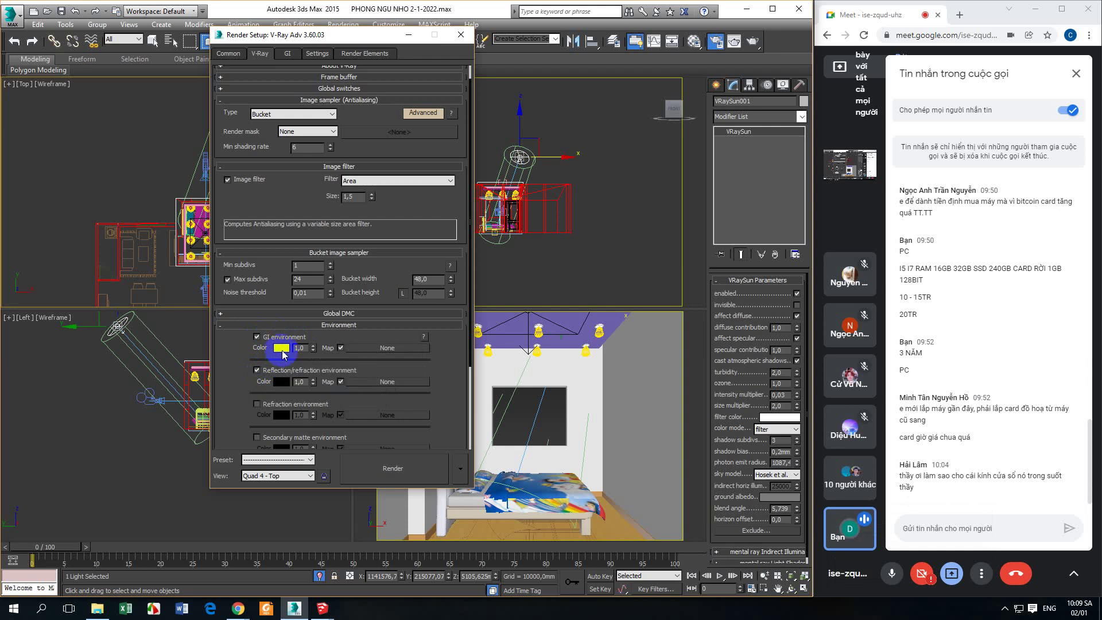
{"action": "left_click", "coordinate": [282, 348]}
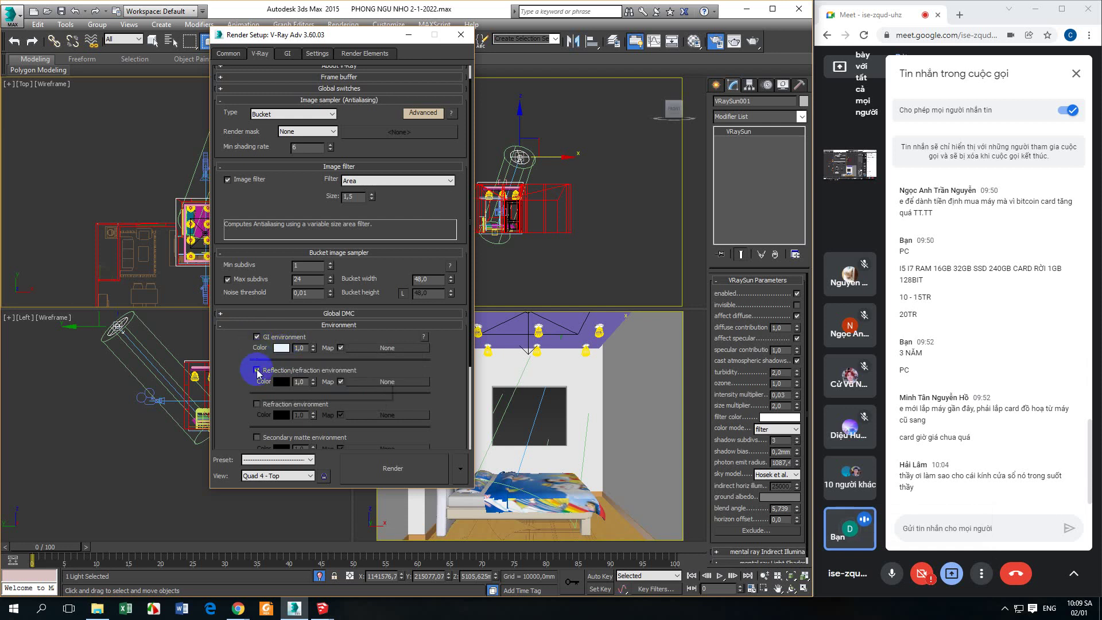
- Open the scene's environment settings beside the render setup and assign the DefaultVRaySky map to the GI environment as an instance
{"action": "left_click_drag", "start_coordinate": [333, 38], "coordinate": [182, 67]}
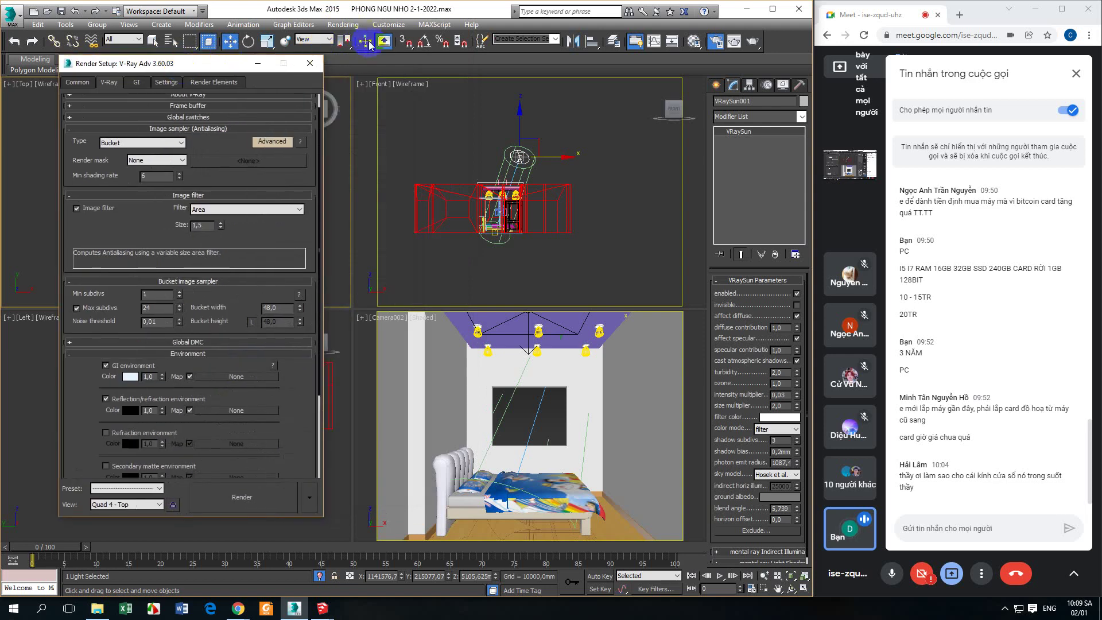
{"action": "left_click", "coordinate": [346, 25]}
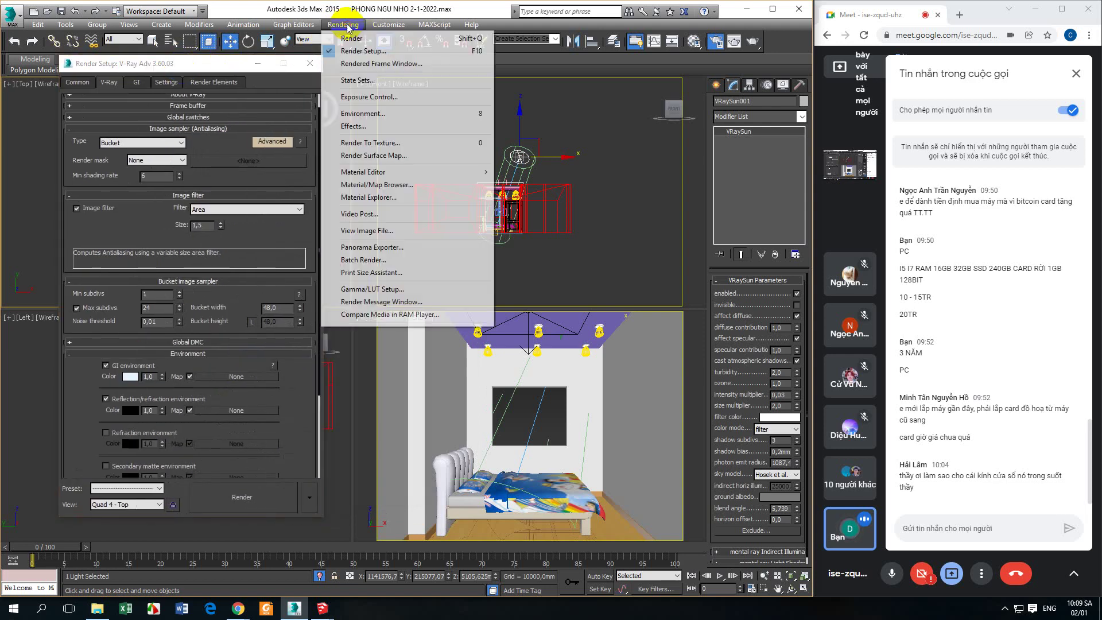
{"action": "left_click", "coordinate": [362, 113]}
{"action": "left_click_drag", "start_coordinate": [363, 90], "coordinate": [463, 84]}
{"action": "left_click_drag", "start_coordinate": [131, 67], "coordinate": [172, 62]}
{"action": "left_click_drag", "start_coordinate": [387, 74], "coordinate": [380, 62]}
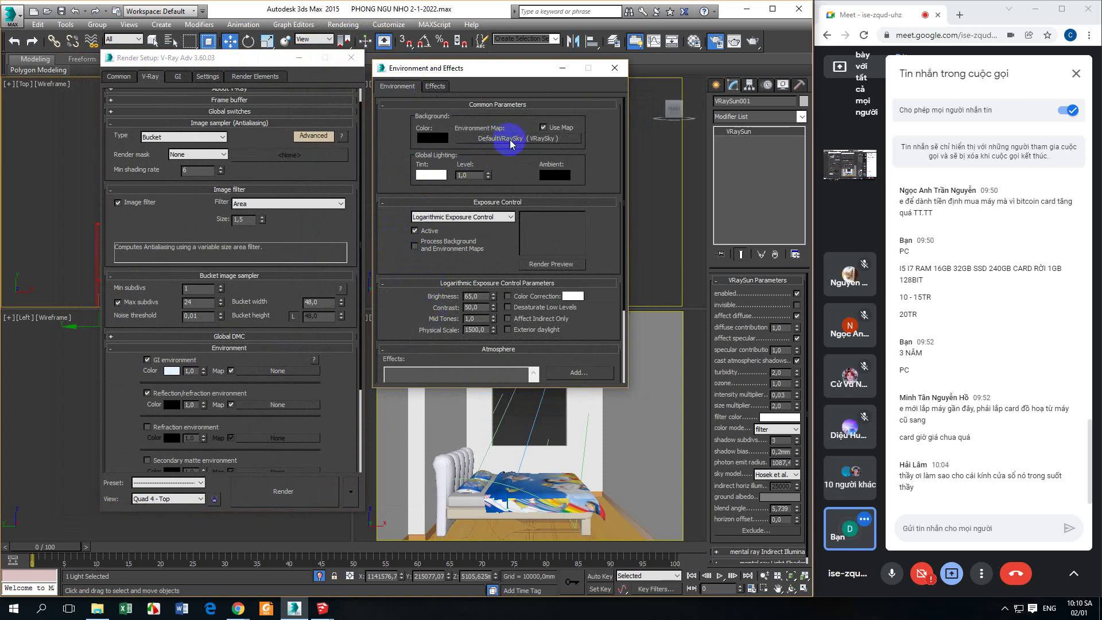
{"action": "left_click_drag", "start_coordinate": [509, 66], "coordinate": [500, 150]}
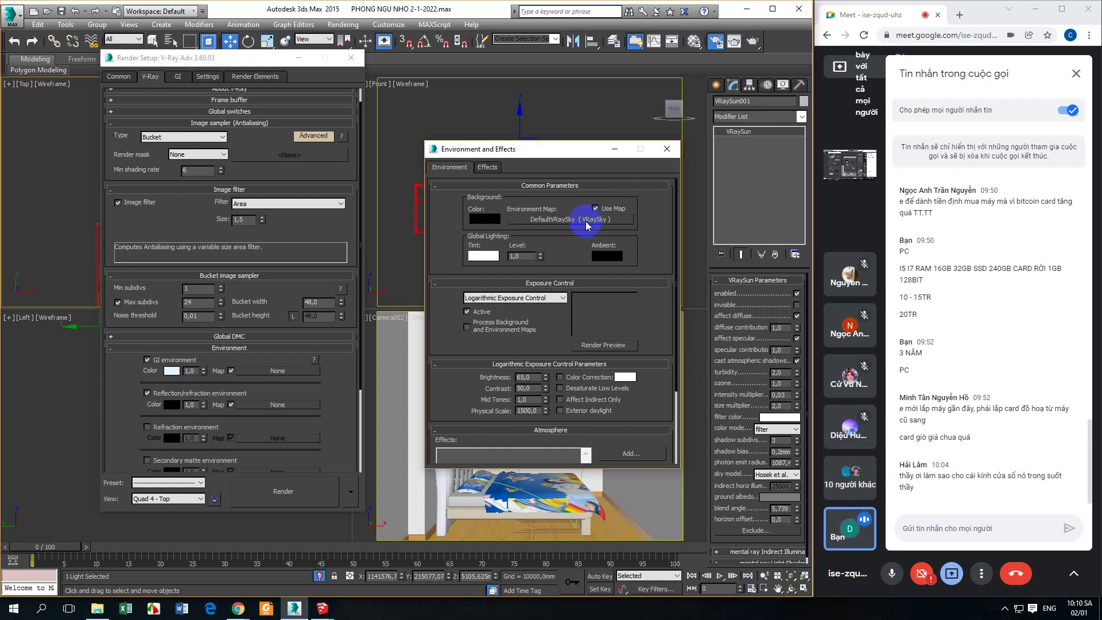
{"action": "left_click_drag", "start_coordinate": [567, 219], "coordinate": [291, 371]}
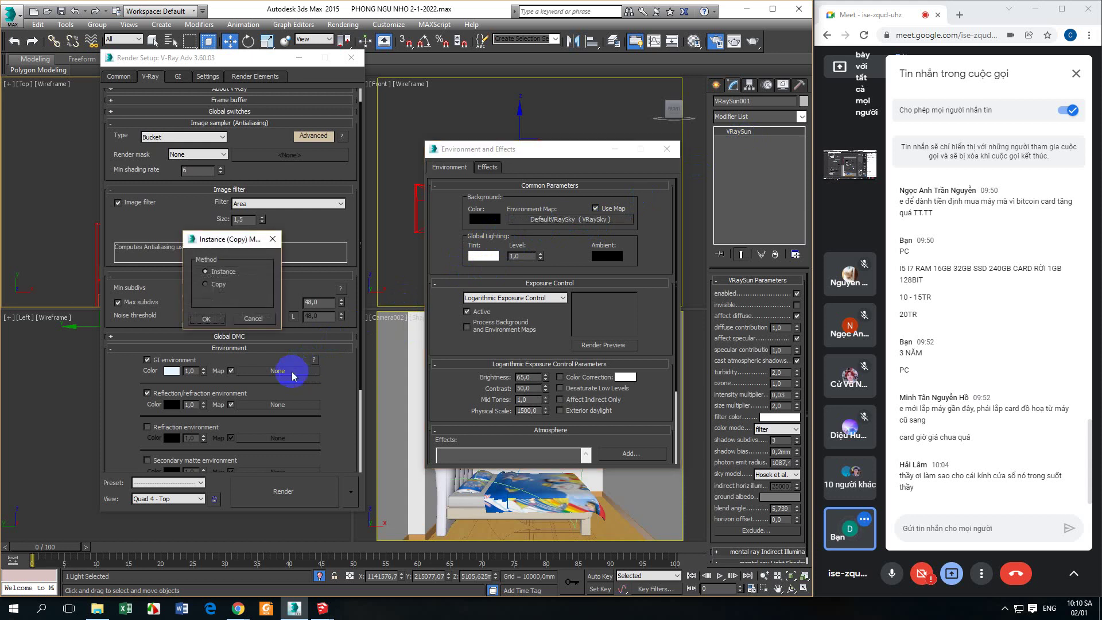
{"action": "left_click_drag", "start_coordinate": [231, 243], "coordinate": [247, 201]}
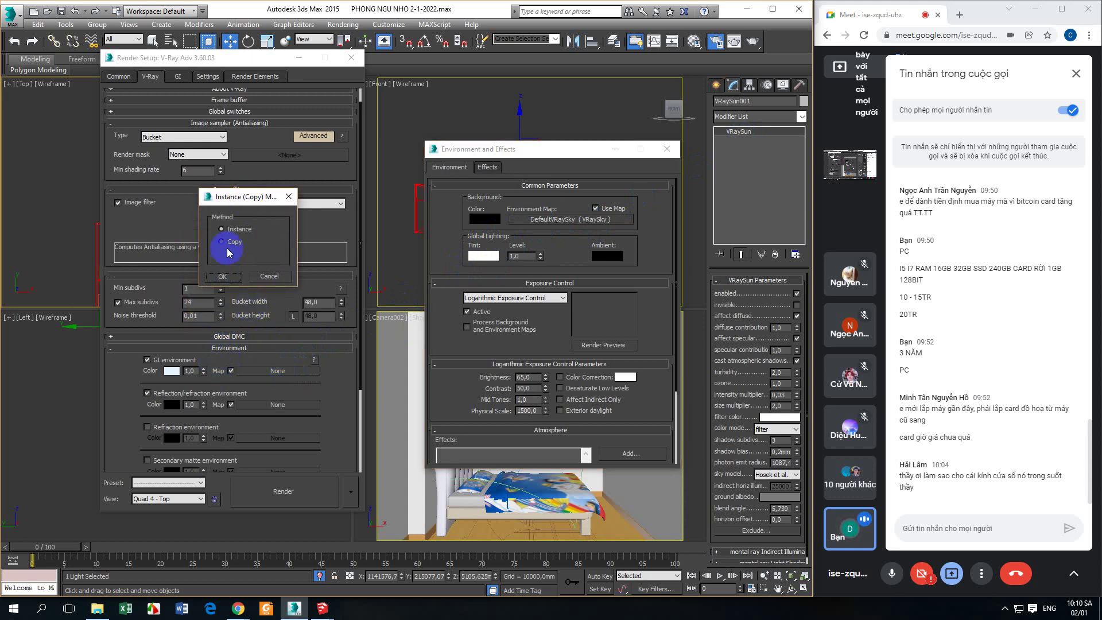
{"action": "left_click", "coordinate": [224, 279]}
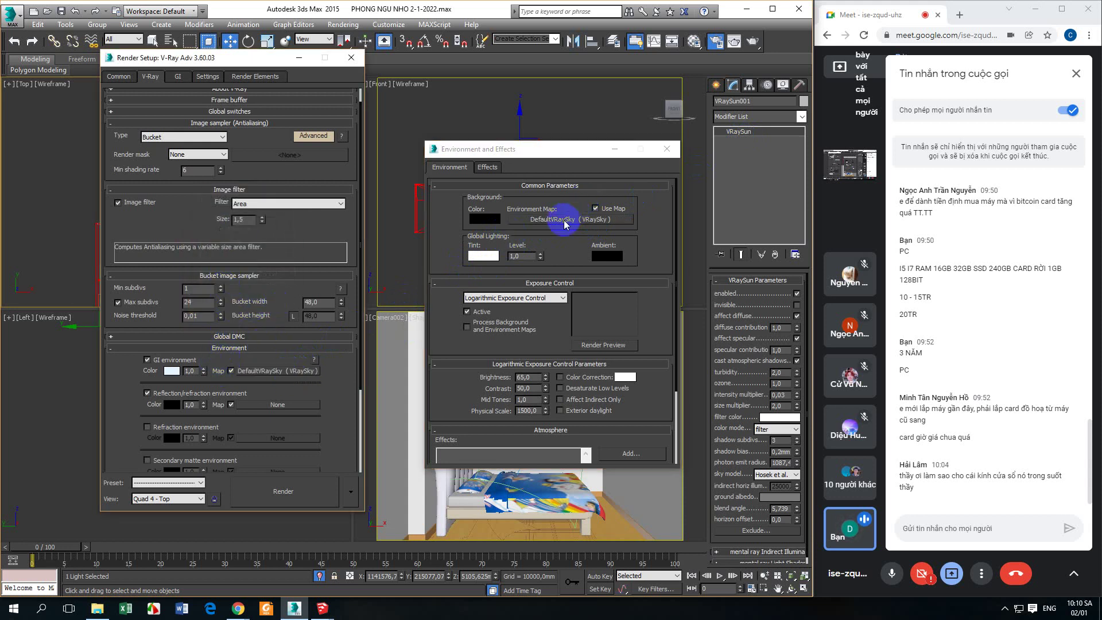
- Assign the DefaultVRaySky map to the reflection/refraction environment as an instance and close the environment settings
{"action": "left_click_drag", "start_coordinate": [564, 217], "coordinate": [277, 405]}
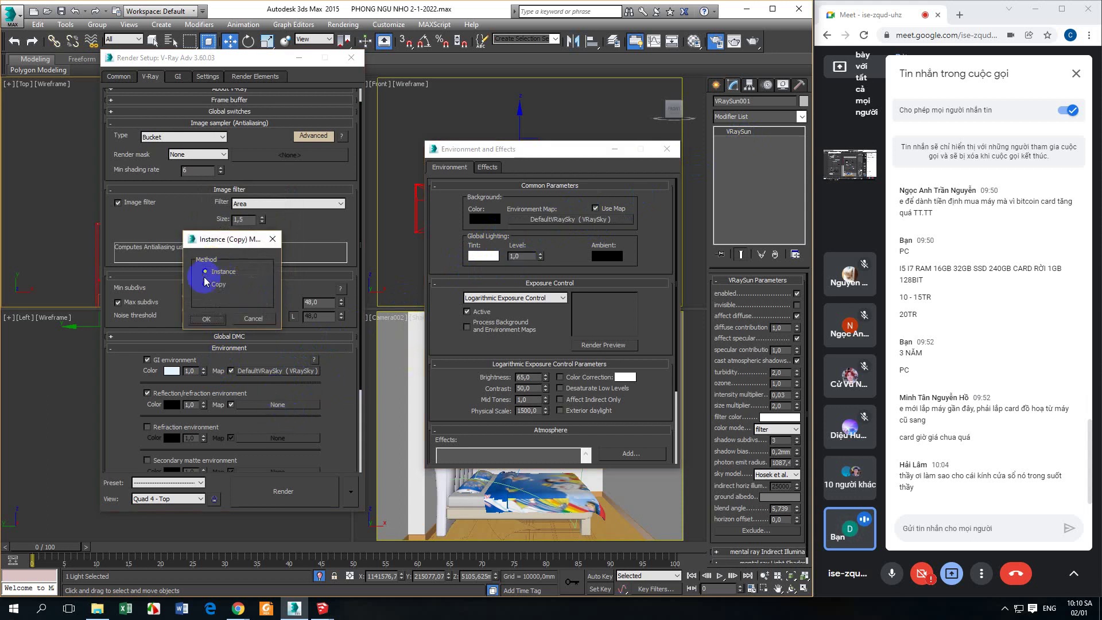
{"action": "left_click", "coordinate": [212, 324]}
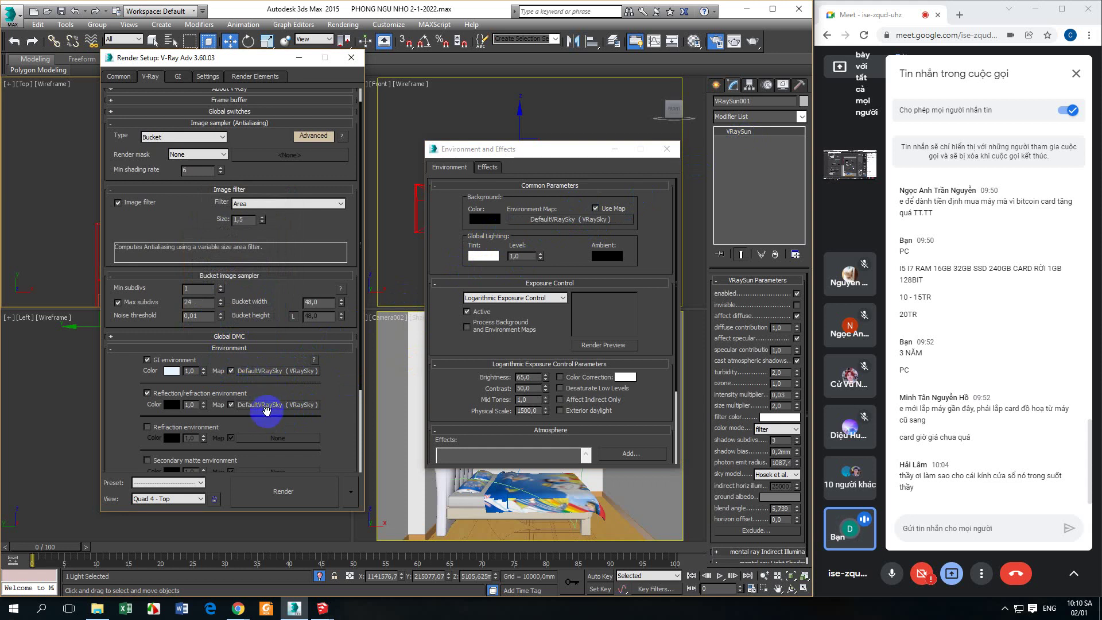
{"action": "left_click", "coordinate": [667, 149]}
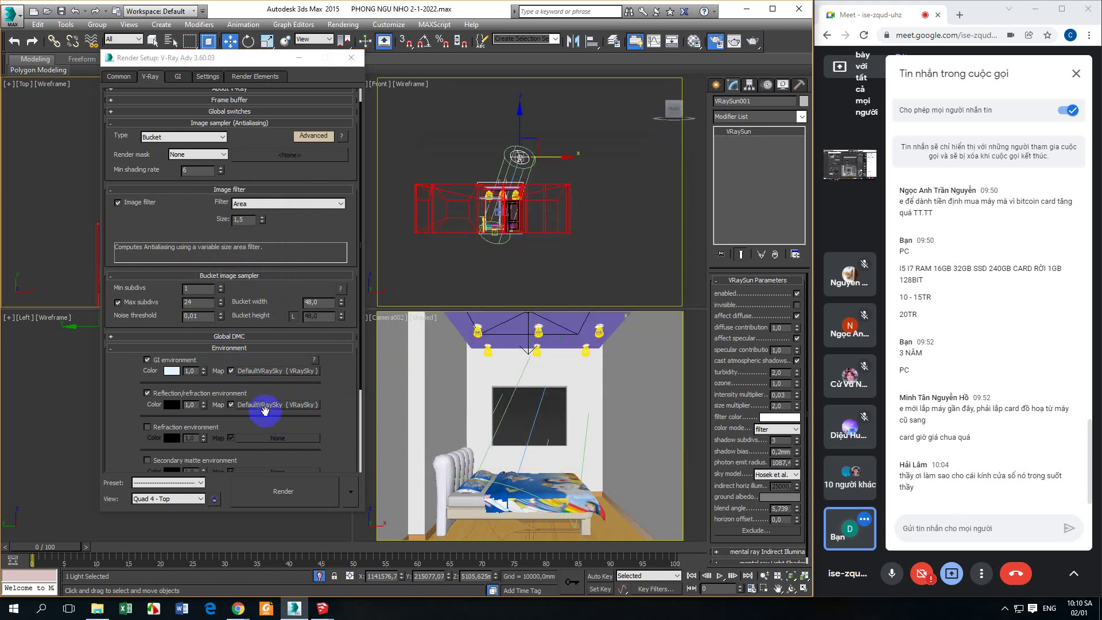
- Check the GI and system render settings, and render the maximized Camera002 view
{"action": "left_click_drag", "start_coordinate": [260, 410], "coordinate": [319, 347]}
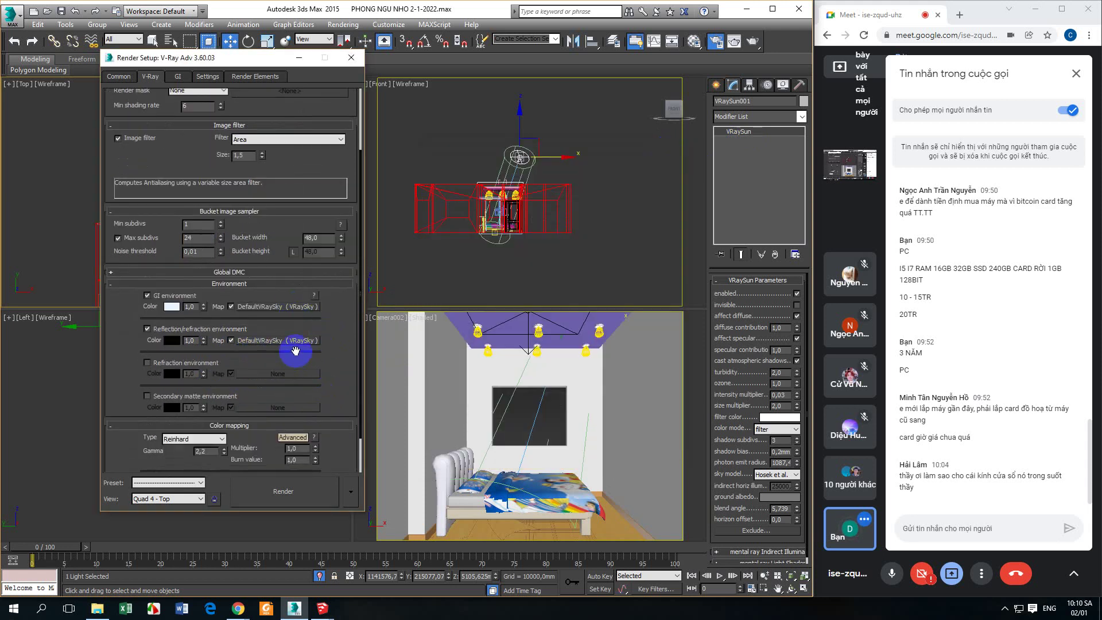
{"action": "left_click", "coordinate": [178, 76]}
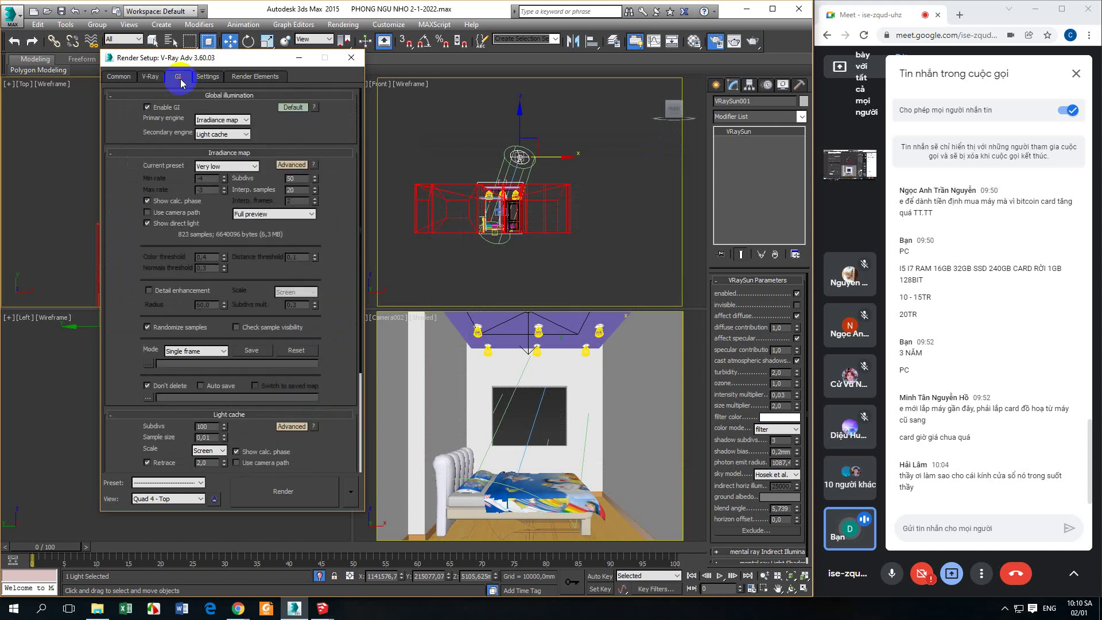
{"action": "left_click_drag", "start_coordinate": [115, 364], "coordinate": [127, 209]}
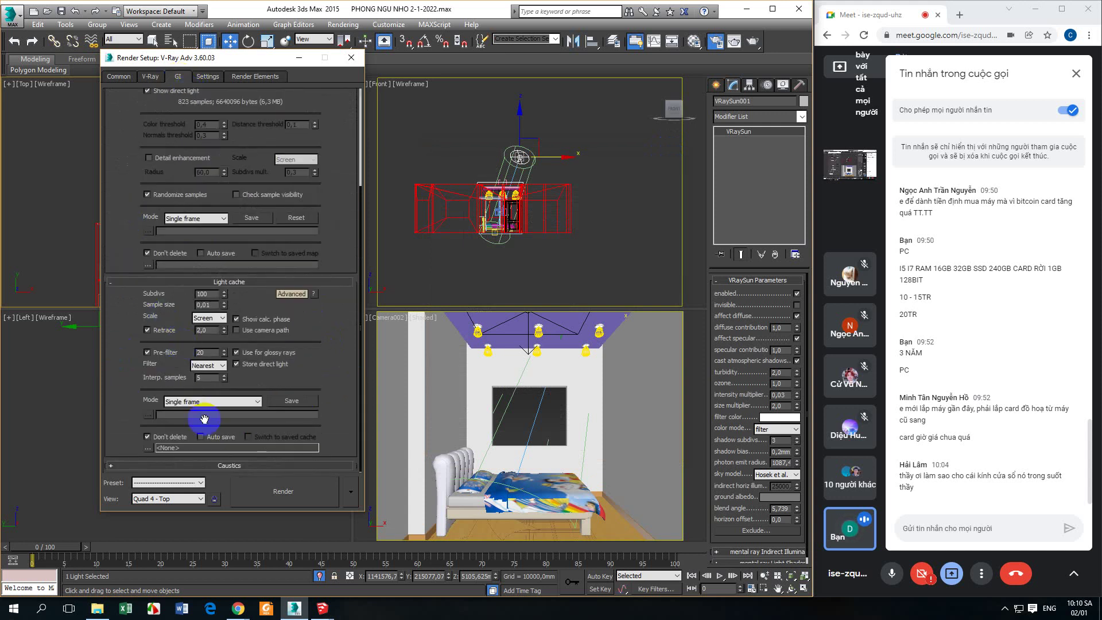
{"action": "left_click", "coordinate": [215, 76]}
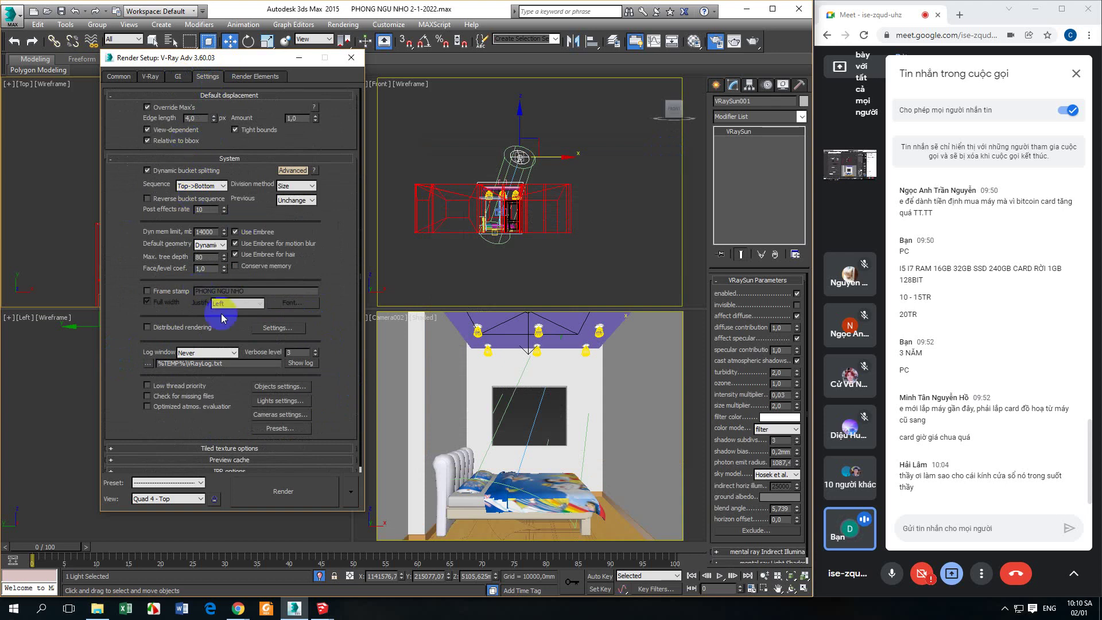
{"action": "right_click", "coordinate": [597, 531]}
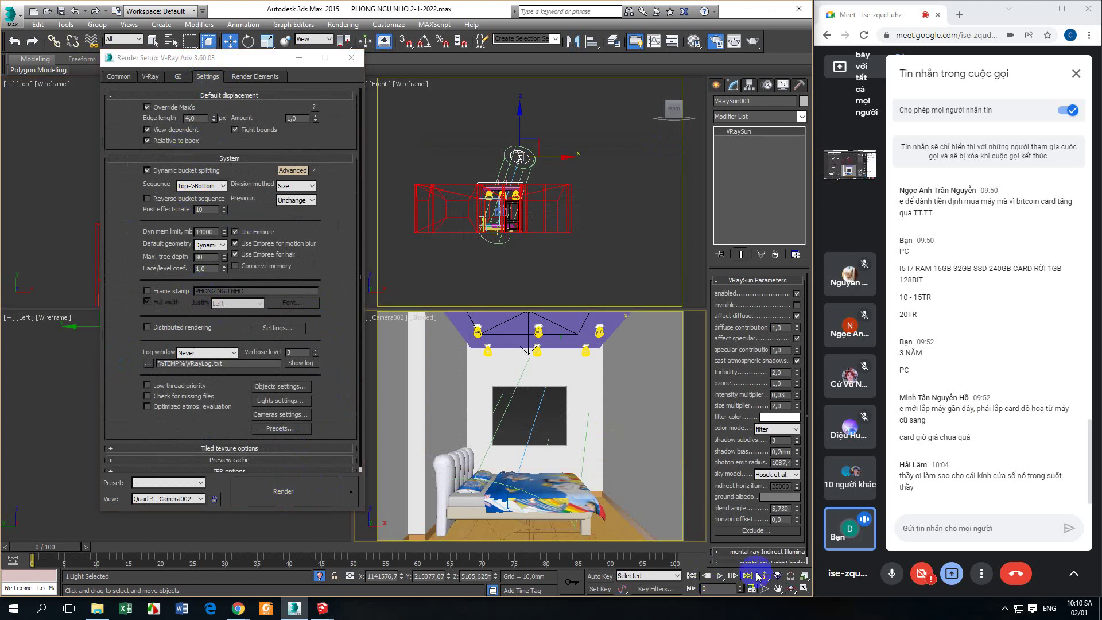
{"action": "left_click", "coordinate": [803, 589]}
{"action": "left_click_drag", "start_coordinate": [245, 57], "coordinate": [631, 50]}
{"action": "left_click", "coordinate": [661, 487]}
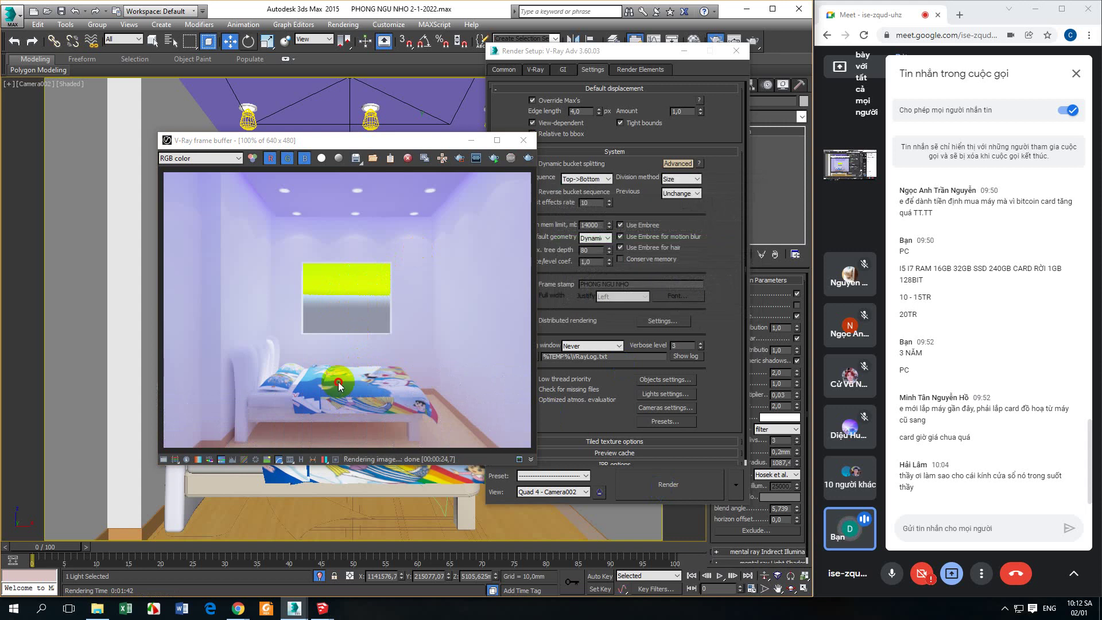
- Examine the rendered bed and window area up close, and put away the frame buffer and render setup windows
{"action": "scroll", "coordinate": [338, 381], "scroll_direction": "up", "scroll_amount": 2}
{"action": "scroll", "coordinate": [325, 390], "scroll_direction": "down", "scroll_amount": 2}
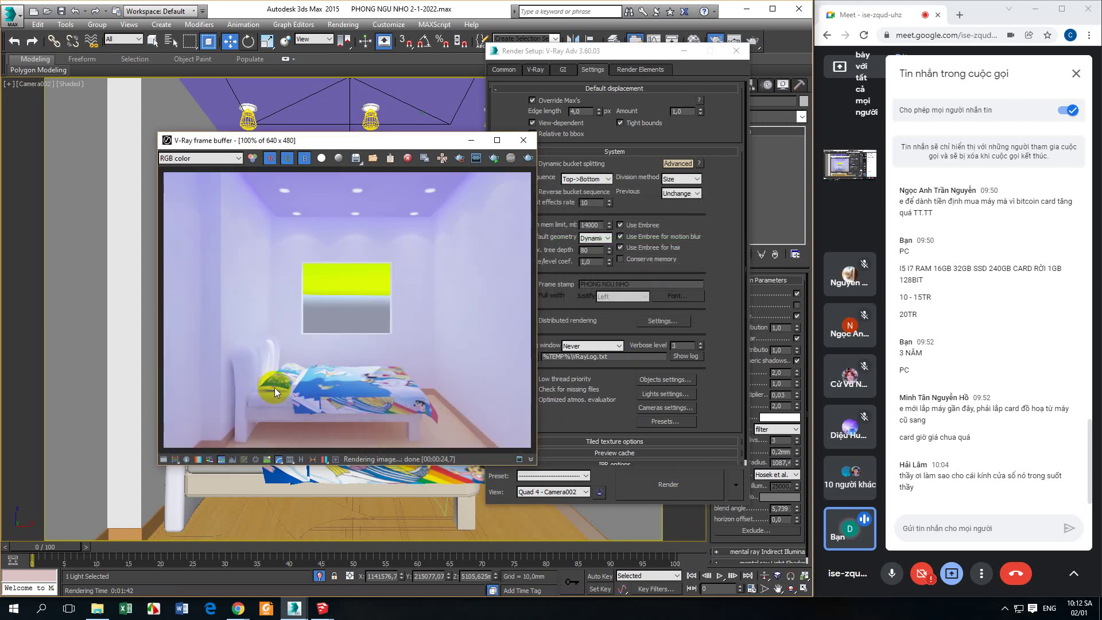
{"action": "scroll", "coordinate": [356, 384], "scroll_direction": "up", "scroll_amount": 1}
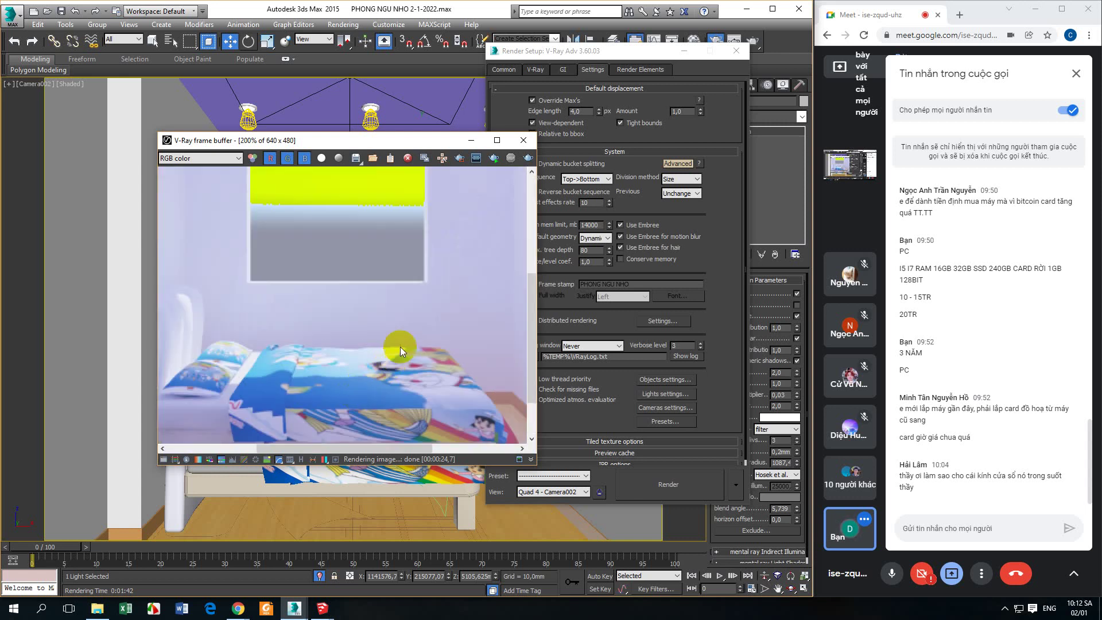
{"action": "scroll", "coordinate": [338, 381], "scroll_direction": "down", "scroll_amount": 1}
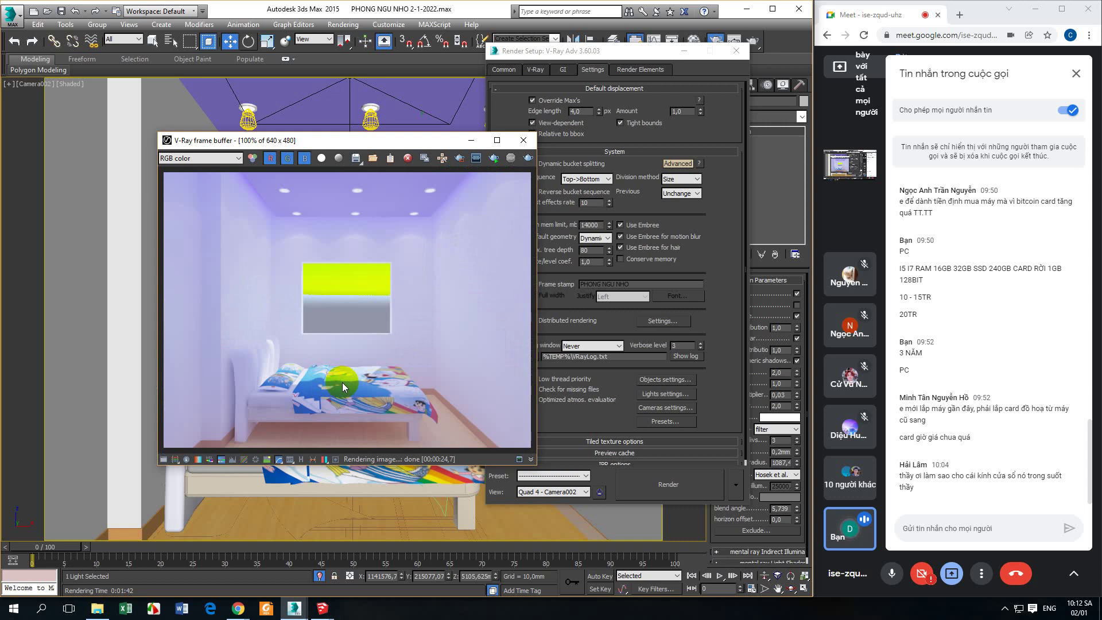
{"action": "scroll", "coordinate": [342, 382], "scroll_direction": "up", "scroll_amount": 2}
{"action": "scroll", "coordinate": [342, 382], "scroll_direction": "down", "scroll_amount": 2}
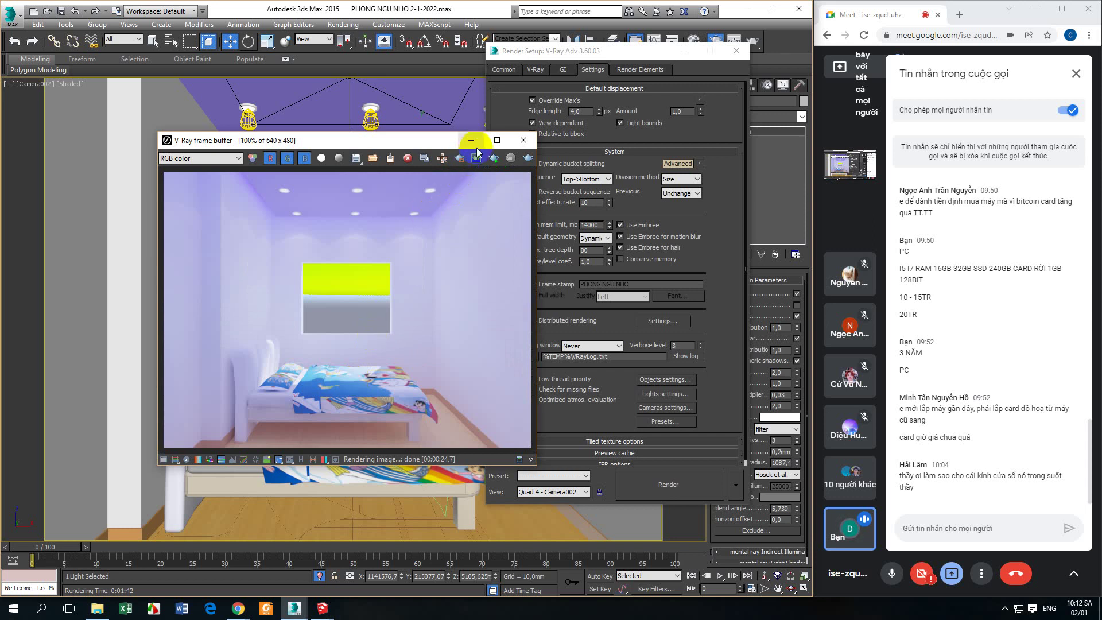
{"action": "left_click", "coordinate": [523, 140]}
{"action": "left_click", "coordinate": [679, 44]}
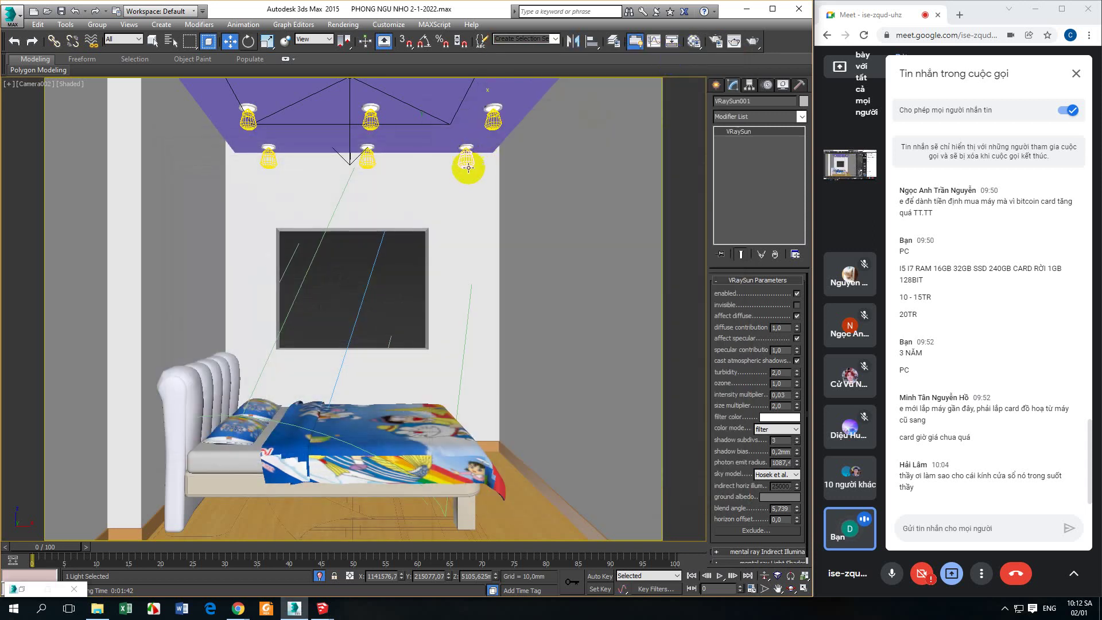
- Show the camera view in wireframe and open the group of the front row's middle ceiling spotlight
{"action": "left_click", "coordinate": [363, 161]}
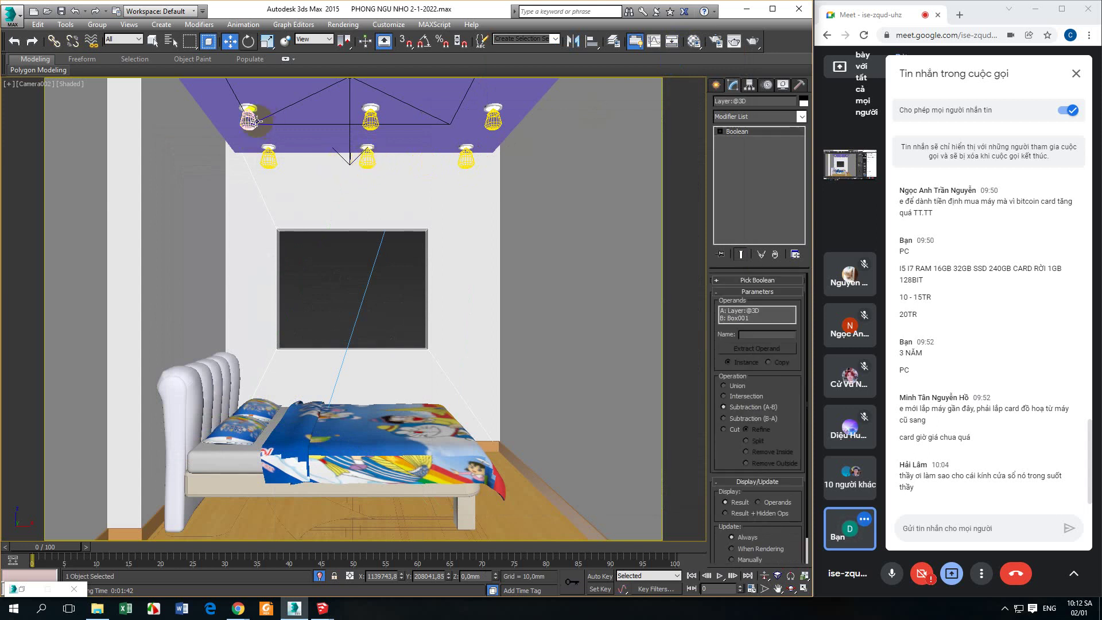
{"action": "left_click", "coordinate": [245, 125]}
{"action": "left_click", "coordinate": [251, 123]}
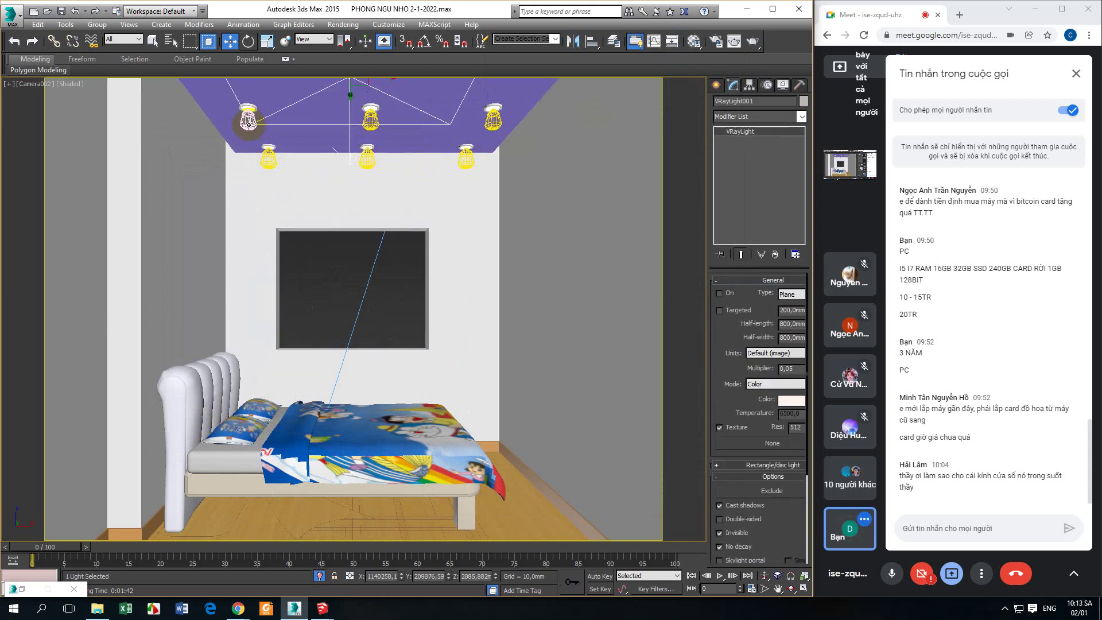
{"action": "key", "text": "F3"}
{"action": "left_click", "coordinate": [265, 162]}
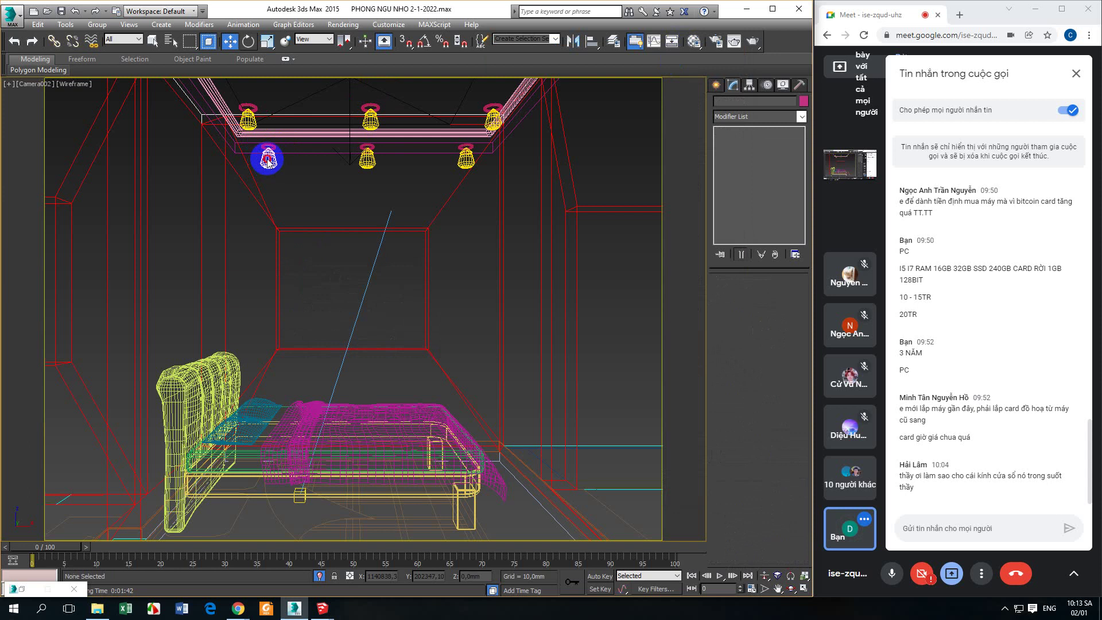
{"action": "left_click", "coordinate": [366, 158]}
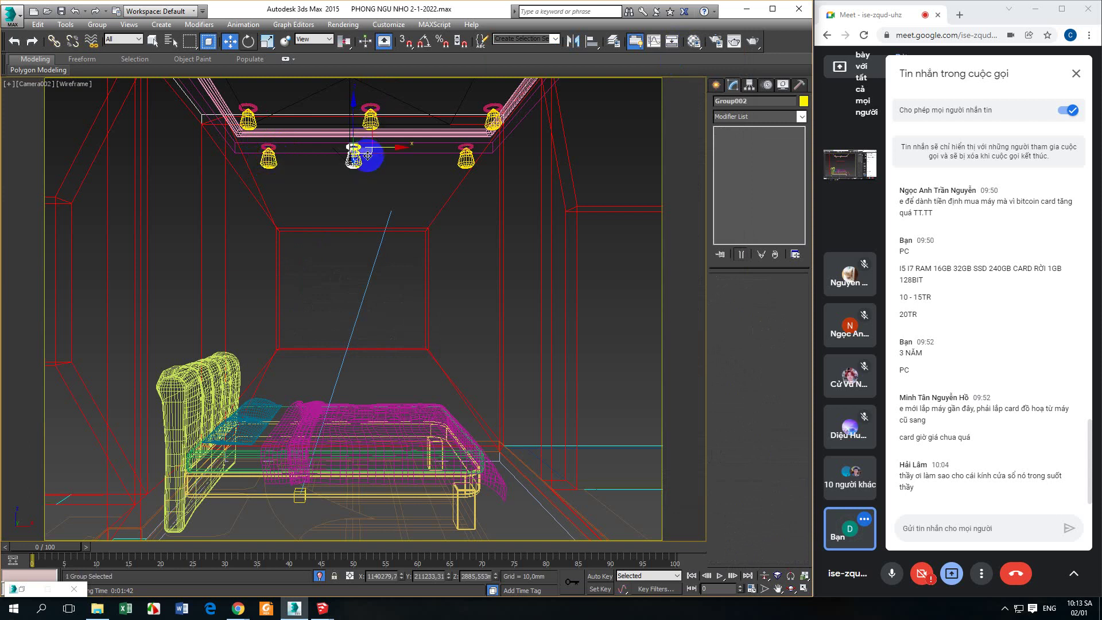
{"action": "left_click", "coordinate": [97, 25]}
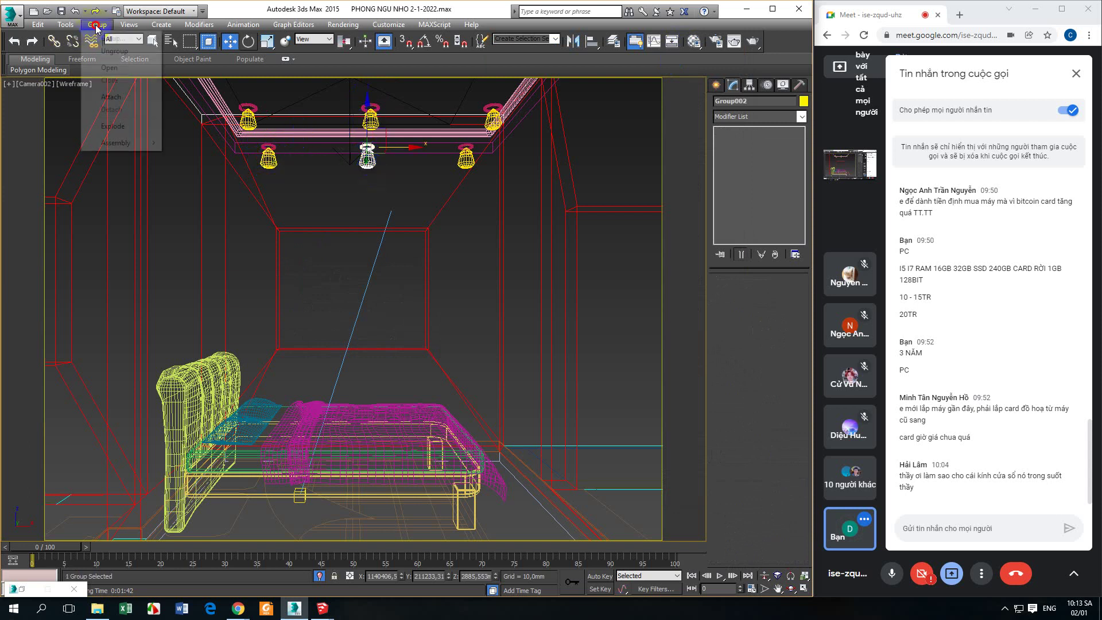
{"action": "left_click", "coordinate": [109, 68]}
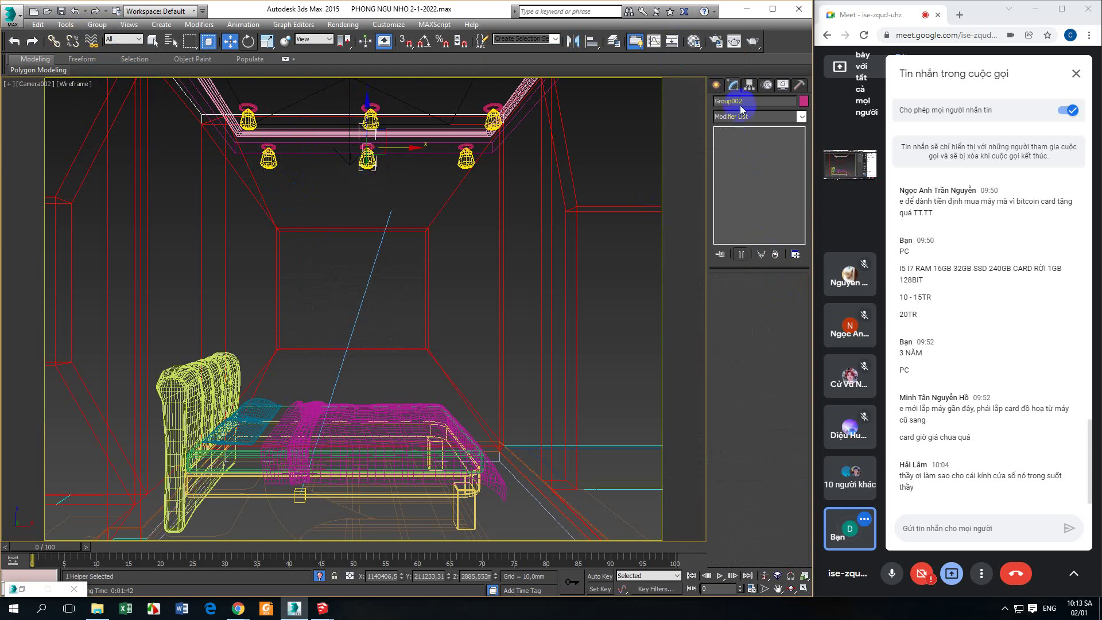
{"action": "left_click", "coordinate": [97, 24]}
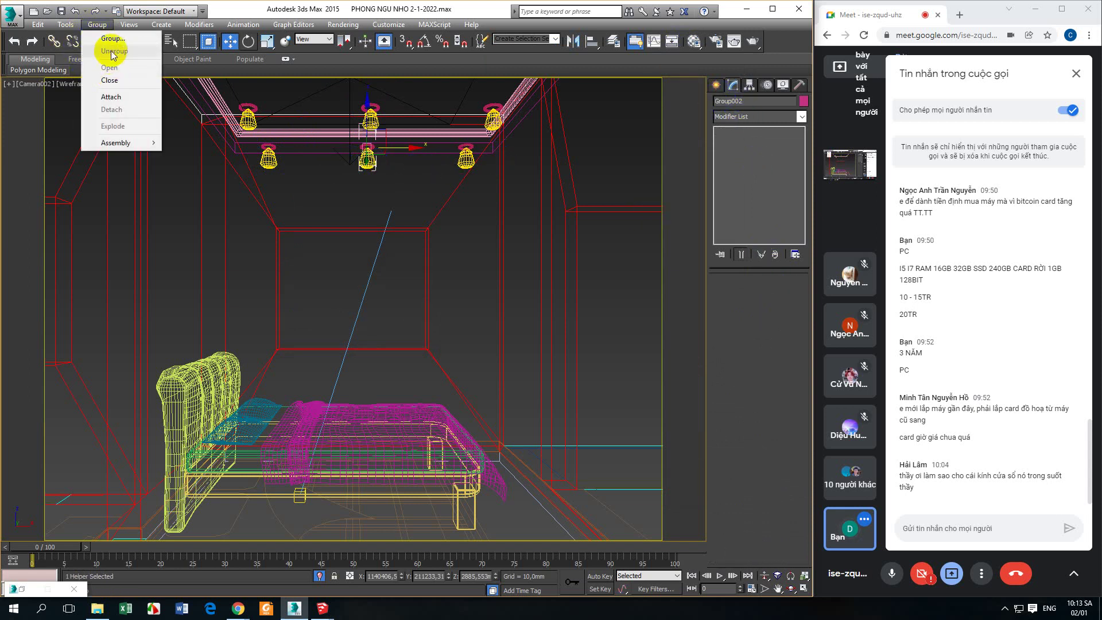
{"action": "left_click", "coordinate": [327, 236]}
- Turn off the free photometric light inside the opened spotlight group and return the camera view to shaded display
{"action": "left_click", "coordinate": [368, 157]}
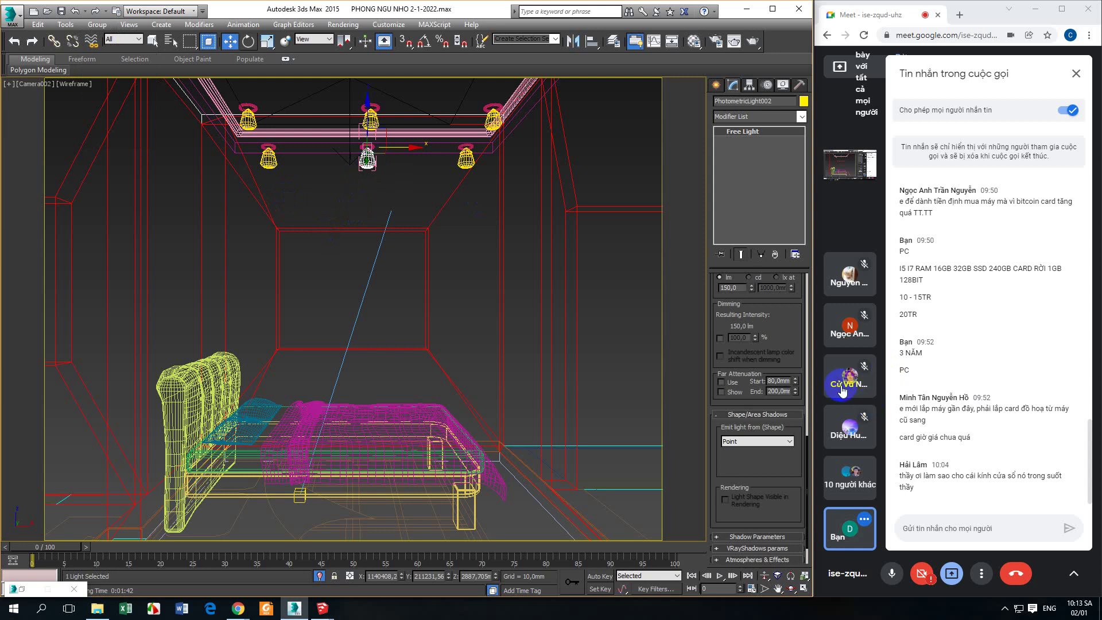
{"action": "scroll", "coordinate": [776, 386], "scroll_direction": "up", "scroll_amount": 4}
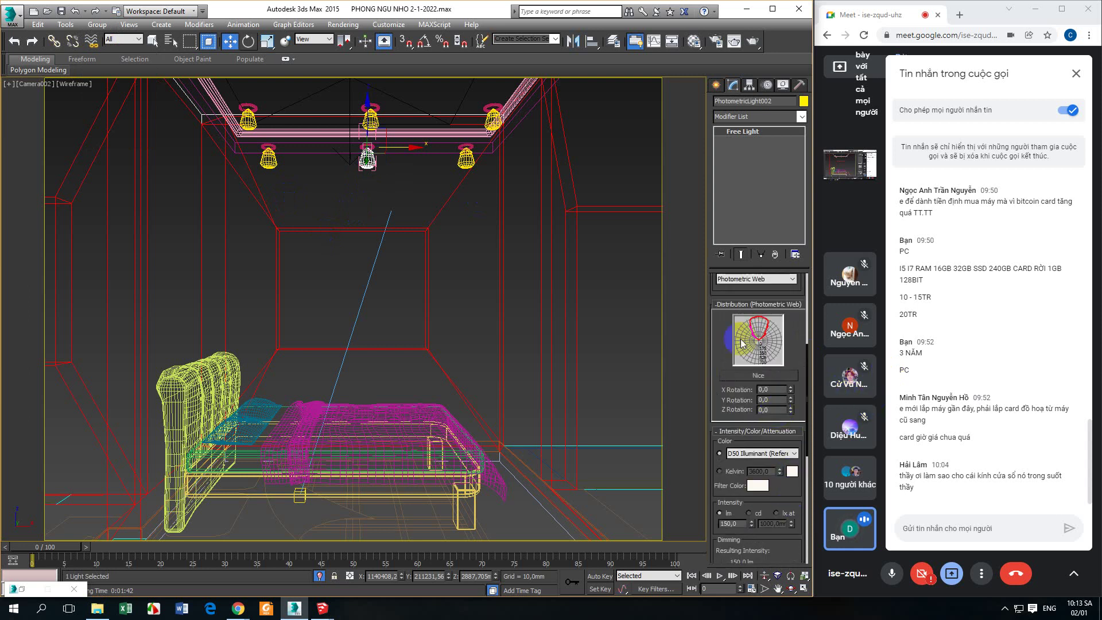
{"action": "scroll", "coordinate": [746, 367], "scroll_direction": "up", "scroll_amount": 3}
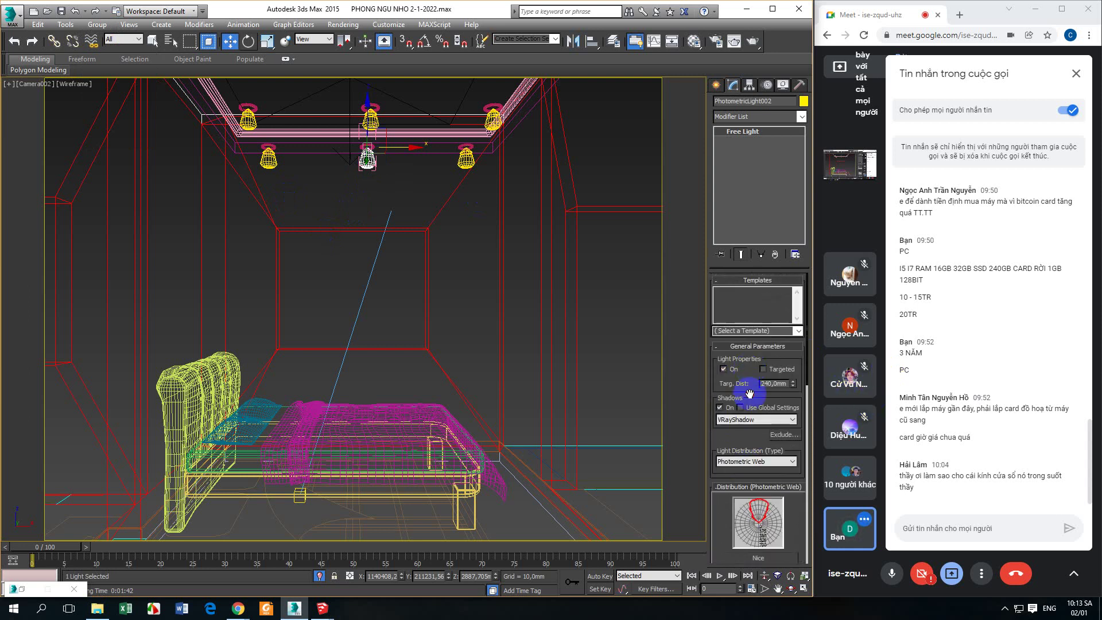
{"action": "left_click", "coordinate": [725, 366]}
{"action": "left_click", "coordinate": [384, 199]}
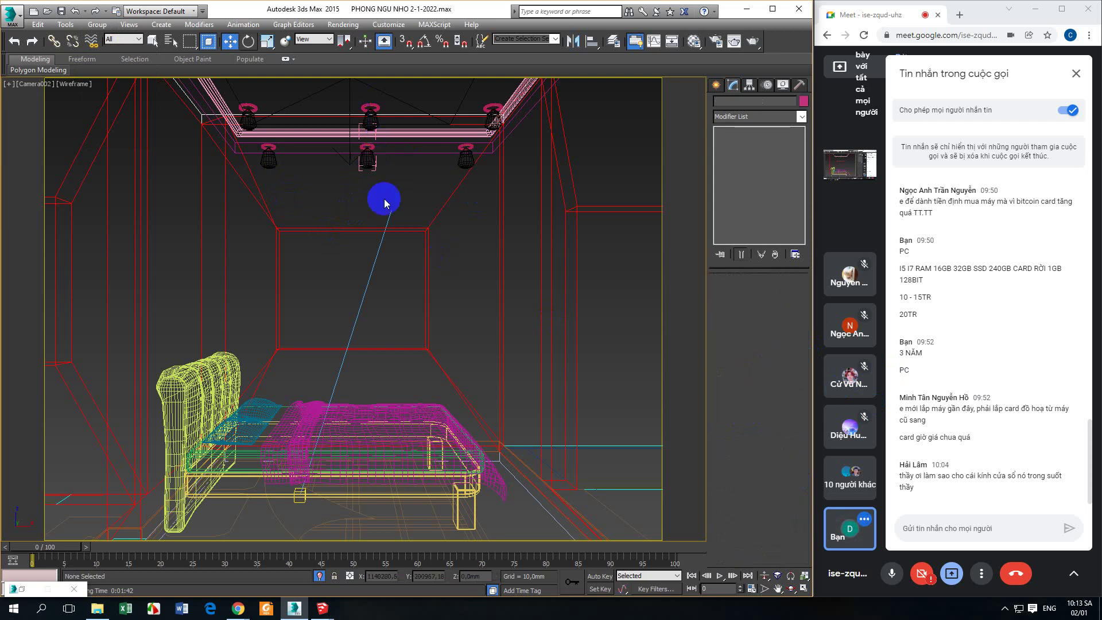
{"action": "key", "text": "F3"}
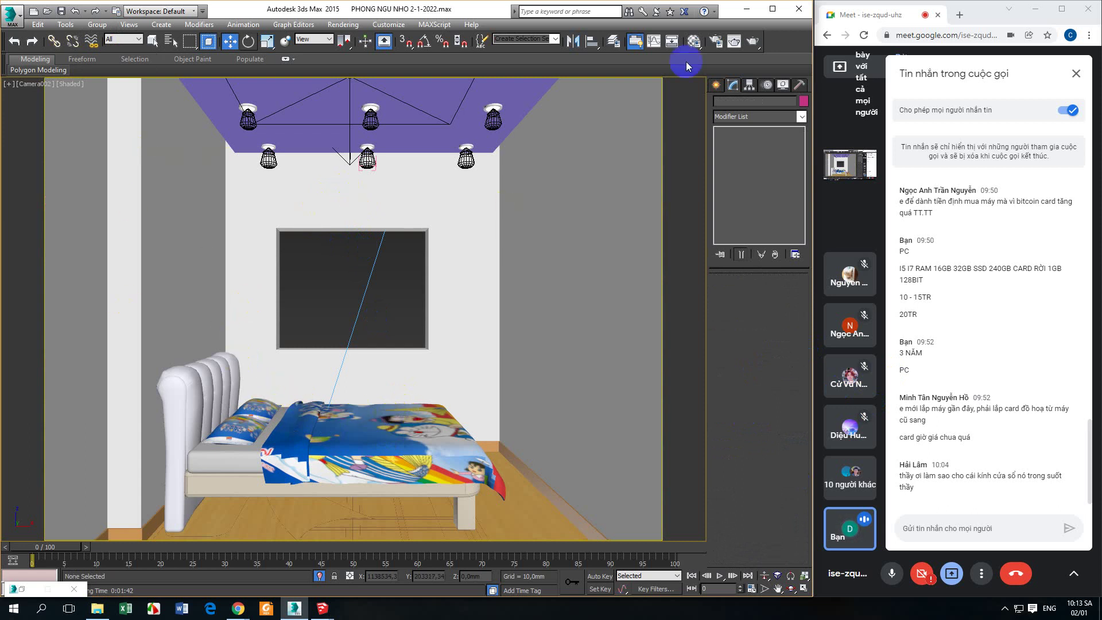
- Bring up the rendered frame window and examine the previous render's window and bed area
{"action": "left_click", "coordinate": [734, 42]}
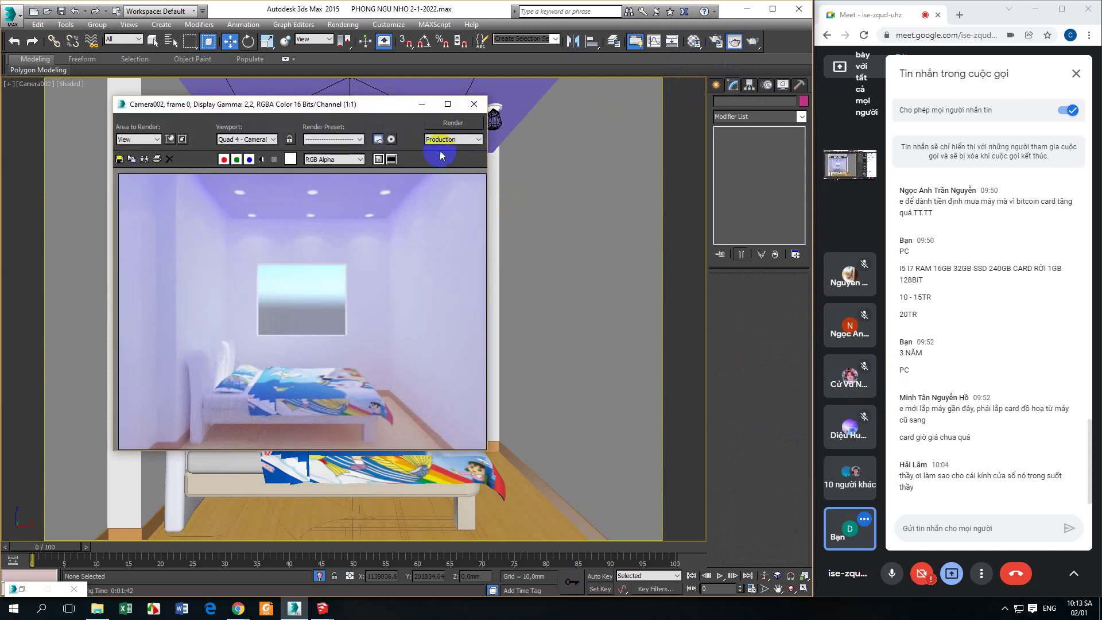
{"action": "left_click_drag", "start_coordinate": [361, 104], "coordinate": [400, 108]}
{"action": "scroll", "coordinate": [375, 297], "scroll_direction": "up", "scroll_amount": 3}
{"action": "scroll", "coordinate": [381, 301], "scroll_direction": "down", "scroll_amount": 3}
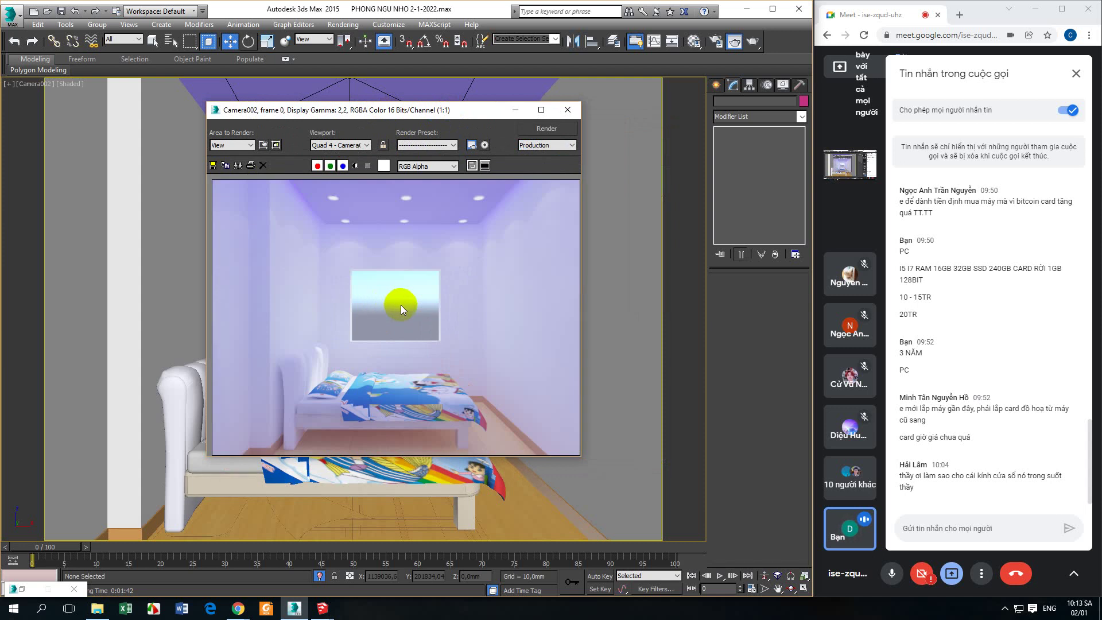
{"action": "left_click_drag", "start_coordinate": [360, 109], "coordinate": [346, 131]}
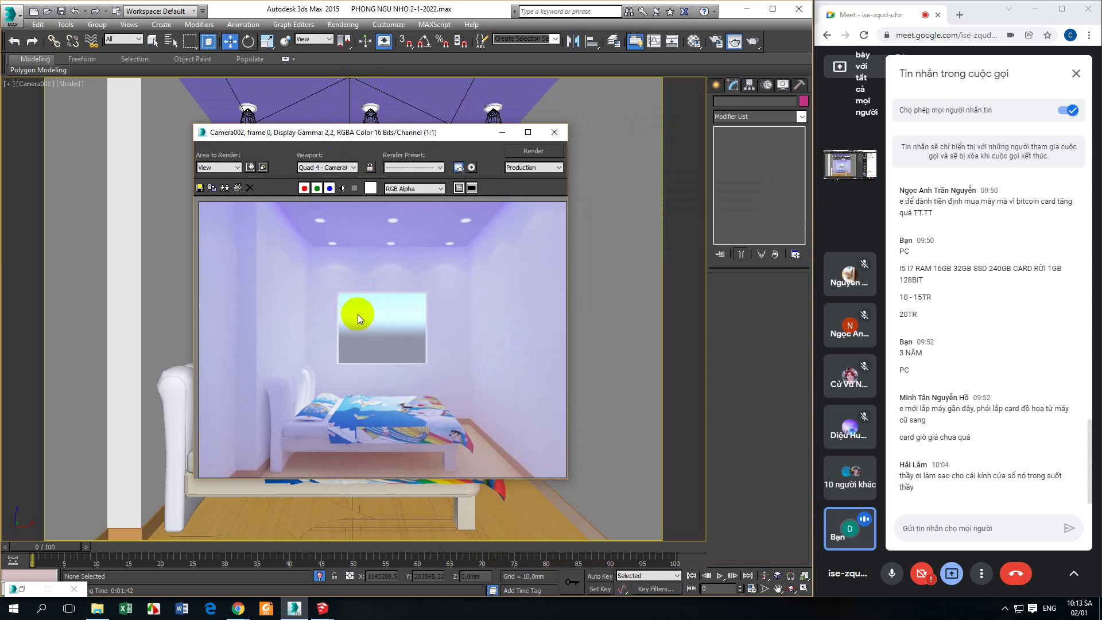
{"action": "left_click_drag", "start_coordinate": [370, 132], "coordinate": [349, 116]}
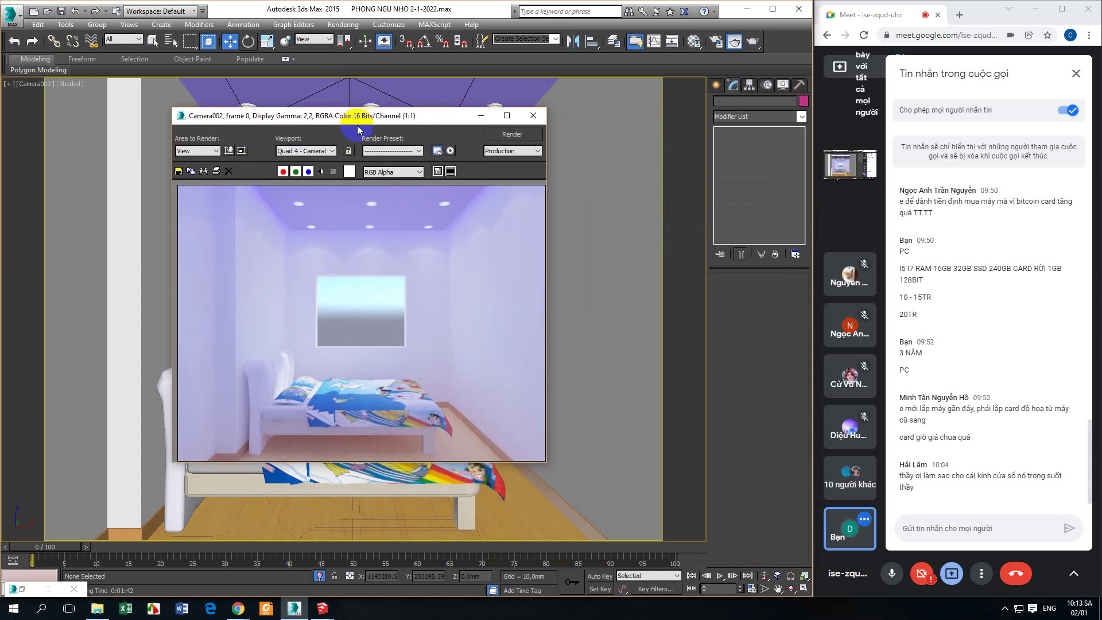
- Render the Camera002 view with the ceiling spotlights switched off
{"action": "key", "text": "shift+q"}
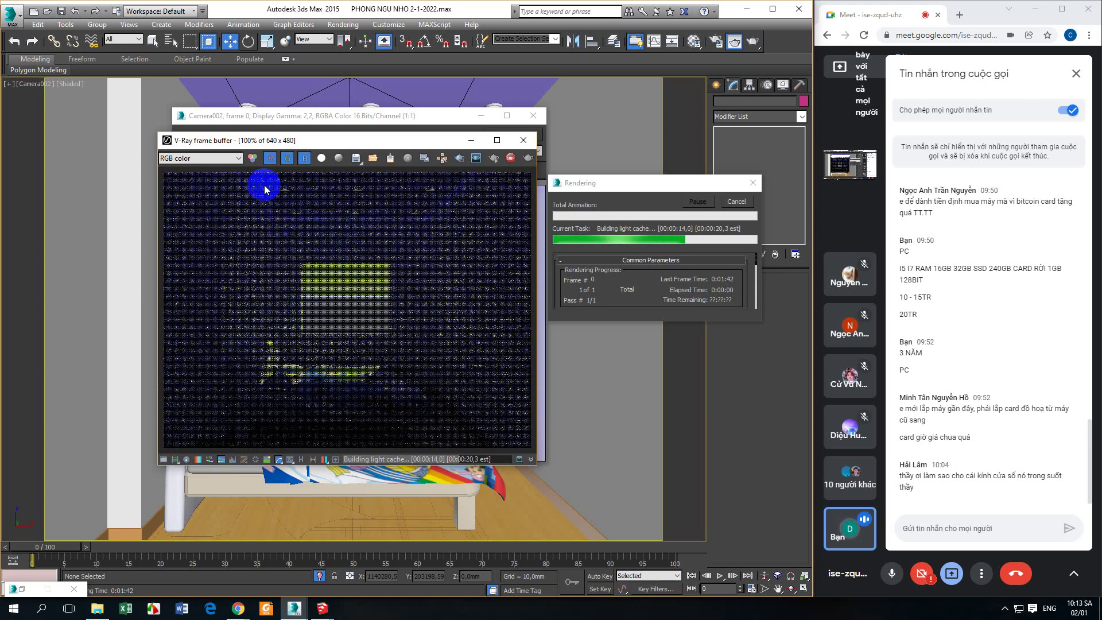
{"action": "left_click_drag", "start_coordinate": [374, 131], "coordinate": [339, 102]}
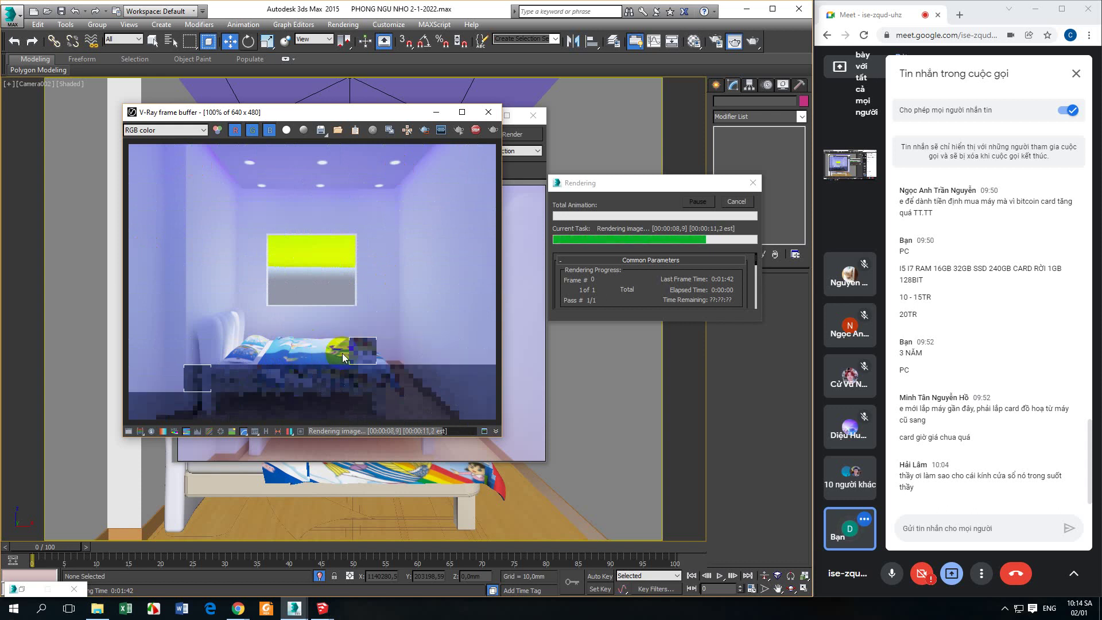
{"action": "left_click", "coordinate": [343, 352]}
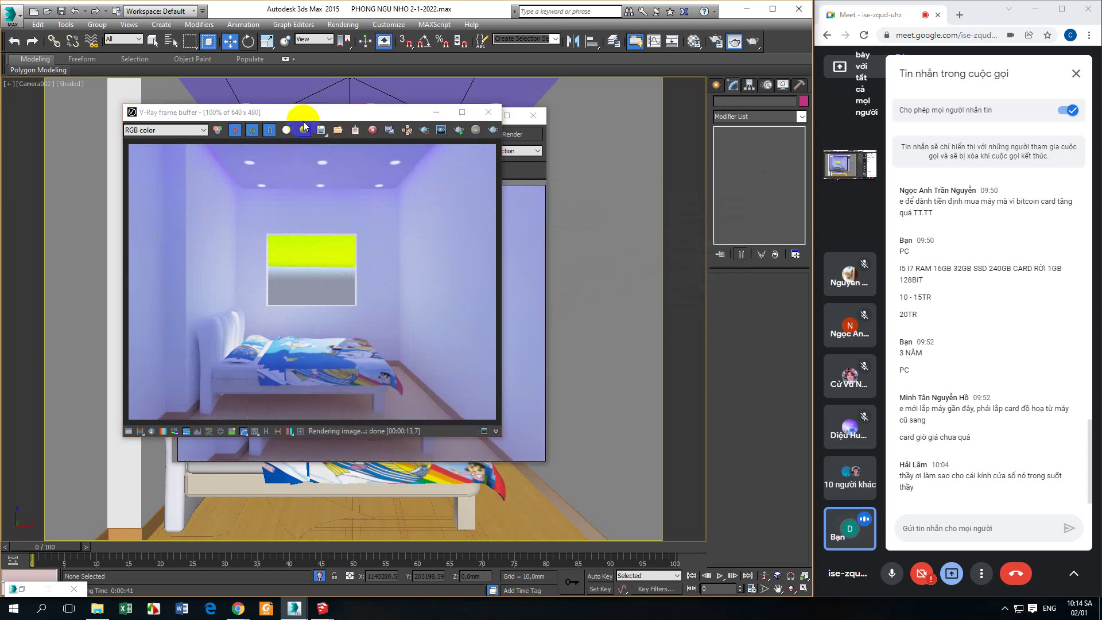
- Arrange the V-Ray frame buffer and the rendered frame window side by side to compare their images
{"action": "left_click_drag", "start_coordinate": [311, 113], "coordinate": [535, 198]}
{"action": "left_click", "coordinate": [216, 307]}
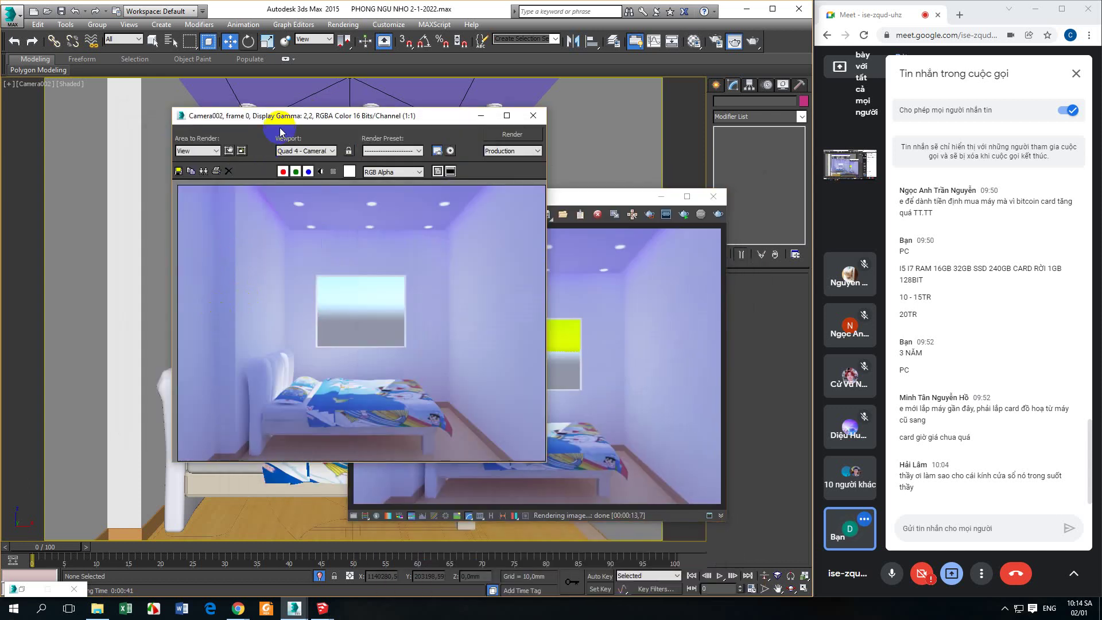
{"action": "left_click_drag", "start_coordinate": [288, 121], "coordinate": [210, 109]}
{"action": "left_click_drag", "start_coordinate": [510, 200], "coordinate": [487, 158]}
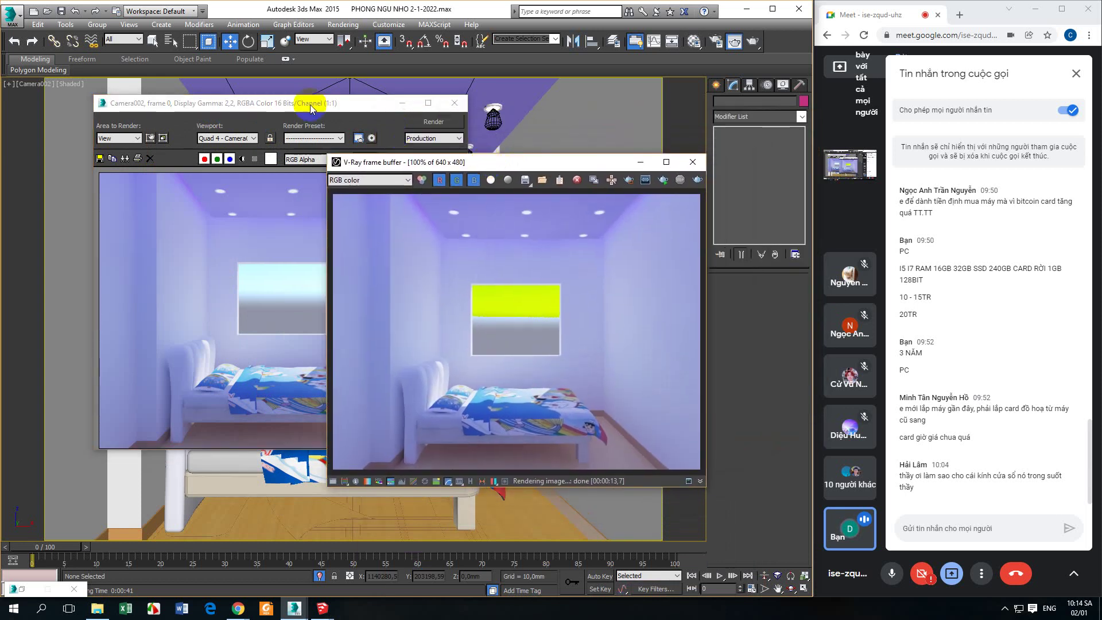
{"action": "left_click_drag", "start_coordinate": [310, 105], "coordinate": [302, 90]}
{"action": "left_click_drag", "start_coordinate": [493, 164], "coordinate": [521, 152]}
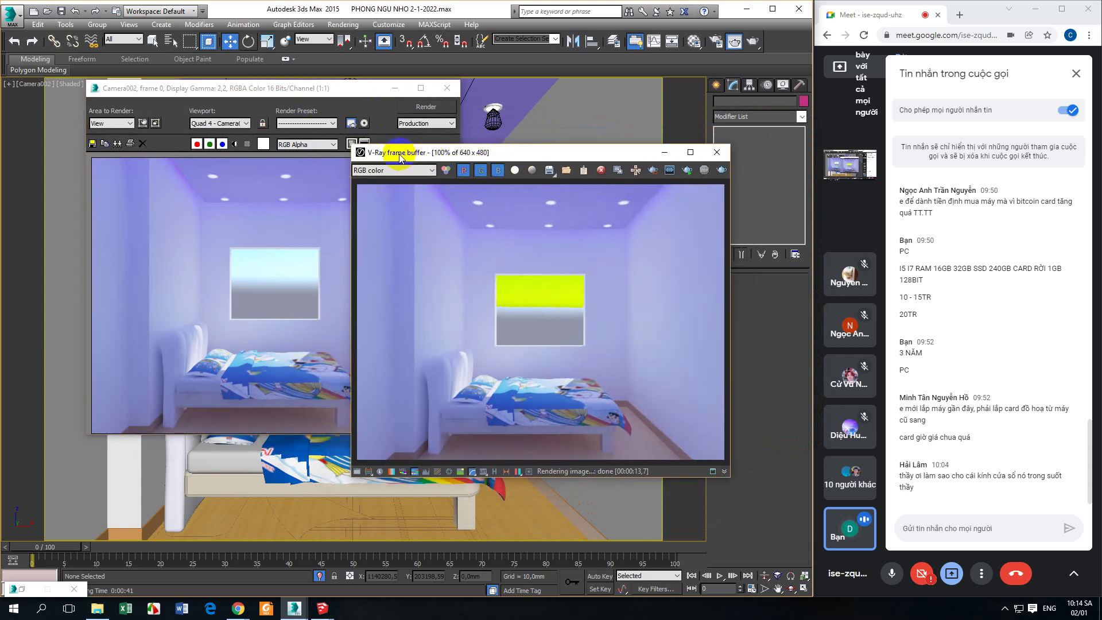
{"action": "left_click", "coordinate": [195, 209]}
{"action": "left_click_drag", "start_coordinate": [304, 89], "coordinate": [324, 106]}
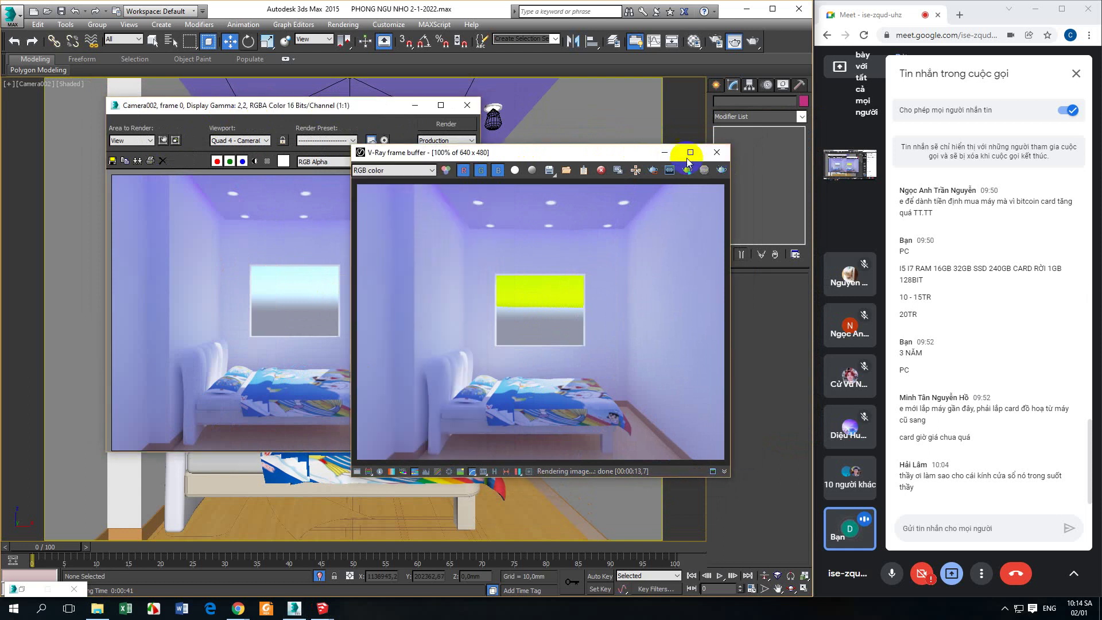
- Close the V-Ray frame buffer, inspect the image in the rendered frame window, and close that window too
{"action": "left_click", "coordinate": [716, 152]}
{"action": "left_click_drag", "start_coordinate": [257, 109], "coordinate": [348, 109]}
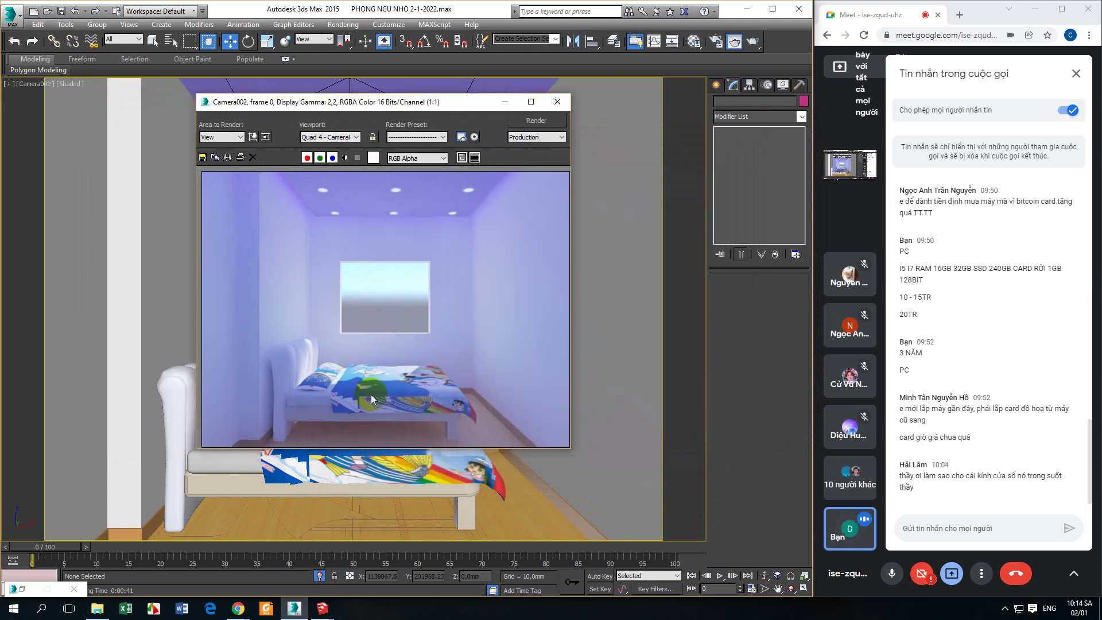
{"action": "scroll", "coordinate": [371, 392], "scroll_direction": "up", "scroll_amount": 1}
{"action": "scroll", "coordinate": [435, 367], "scroll_direction": "down", "scroll_amount": 1}
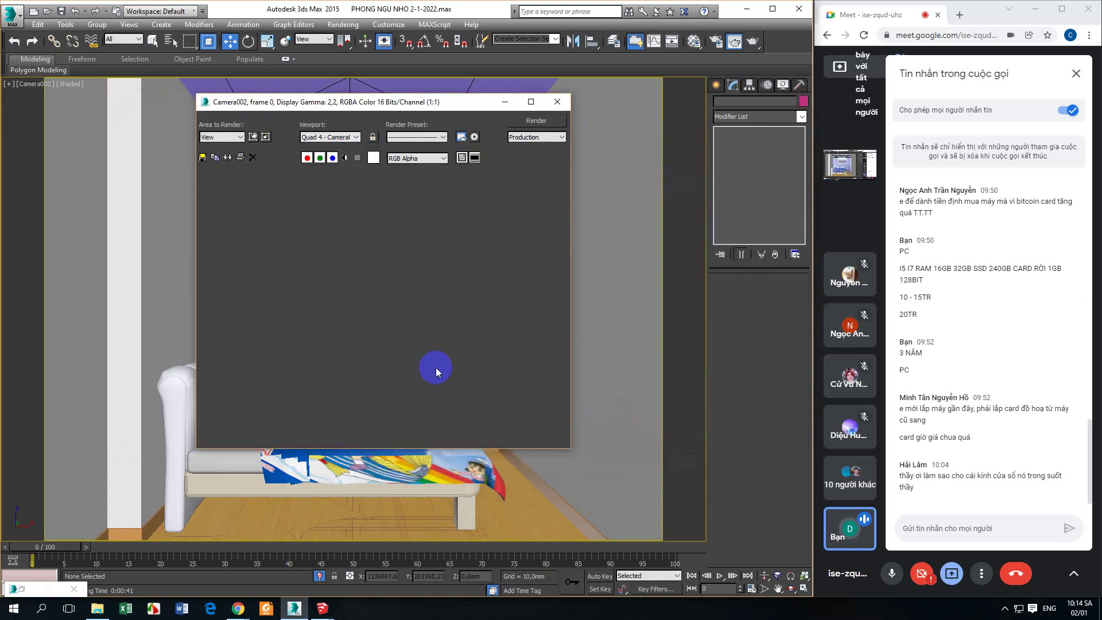
{"action": "left_click", "coordinate": [559, 104]}
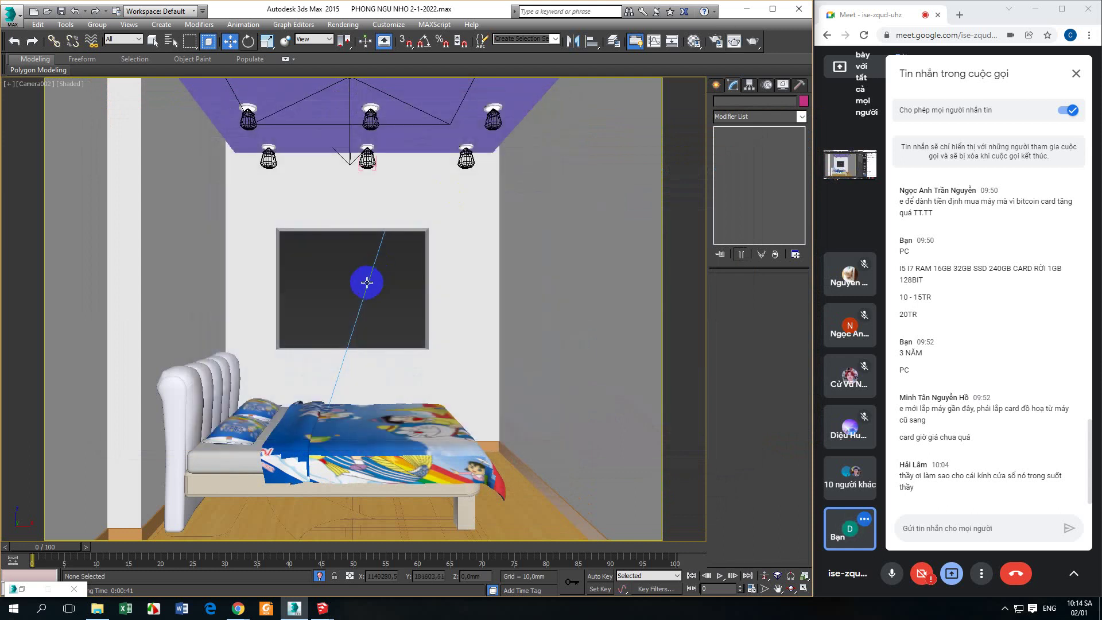
- Set the VRaySun's intensity multiplier to 0,05 and maximize the Camera002 view again
{"action": "left_click", "coordinate": [803, 588]}
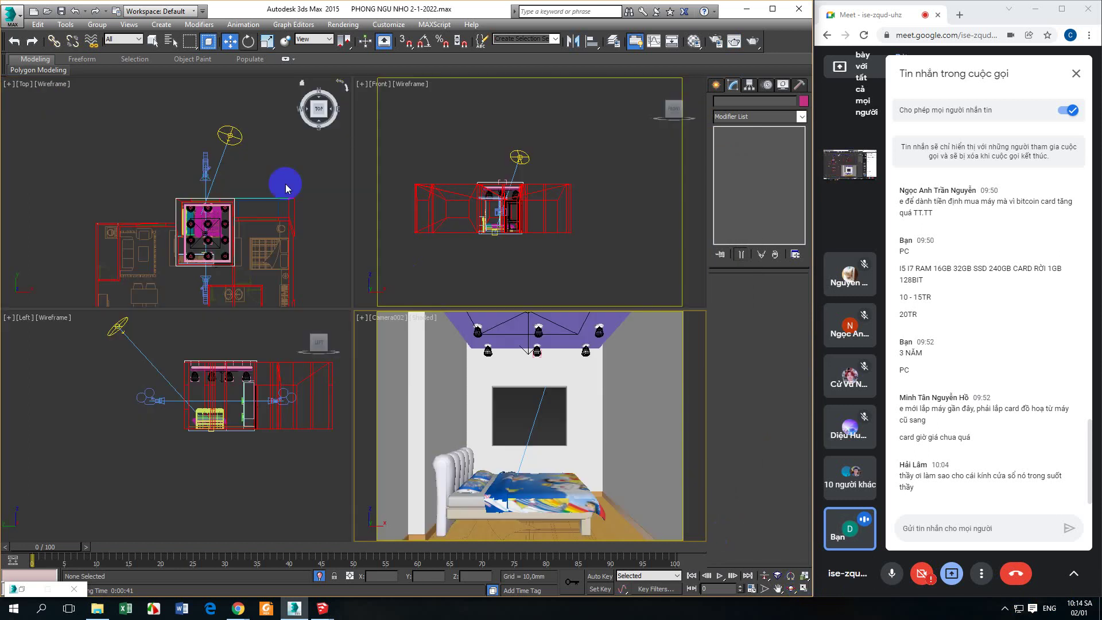
{"action": "left_click", "coordinate": [226, 136]}
{"action": "scroll", "coordinate": [224, 136], "scroll_direction": "up", "scroll_amount": 2}
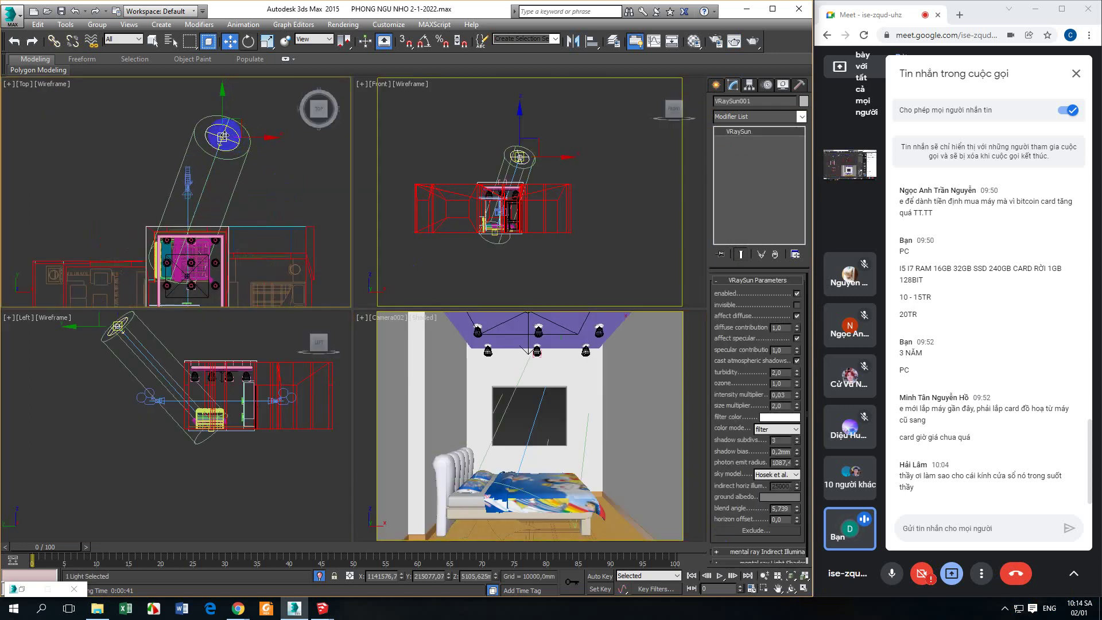
{"action": "double_click", "coordinate": [779, 395]}
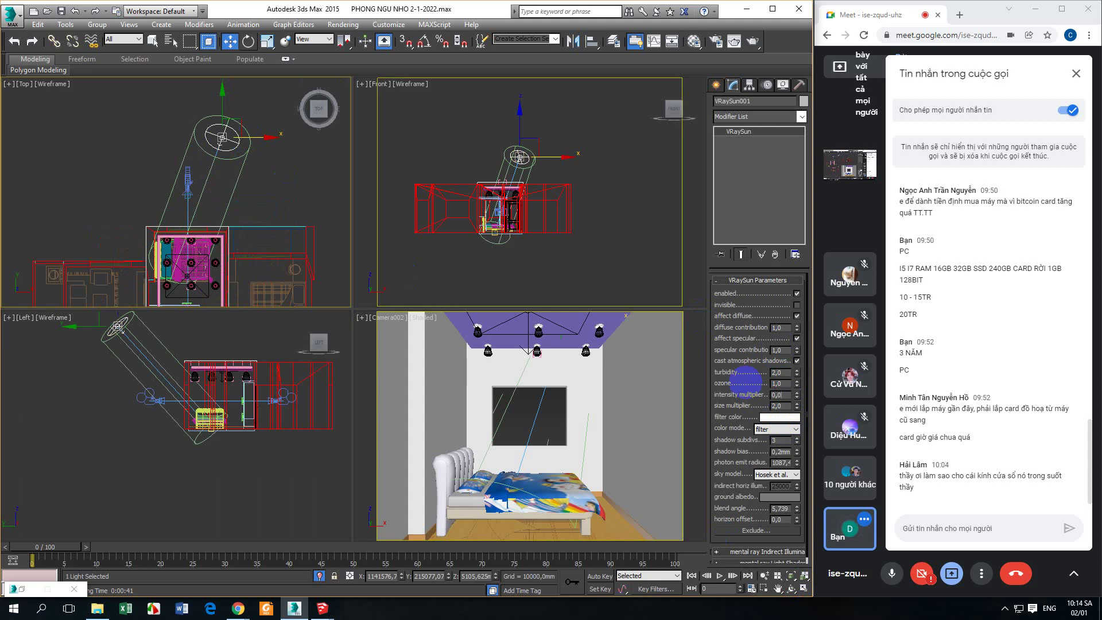
{"action": "right_click", "coordinate": [505, 361]}
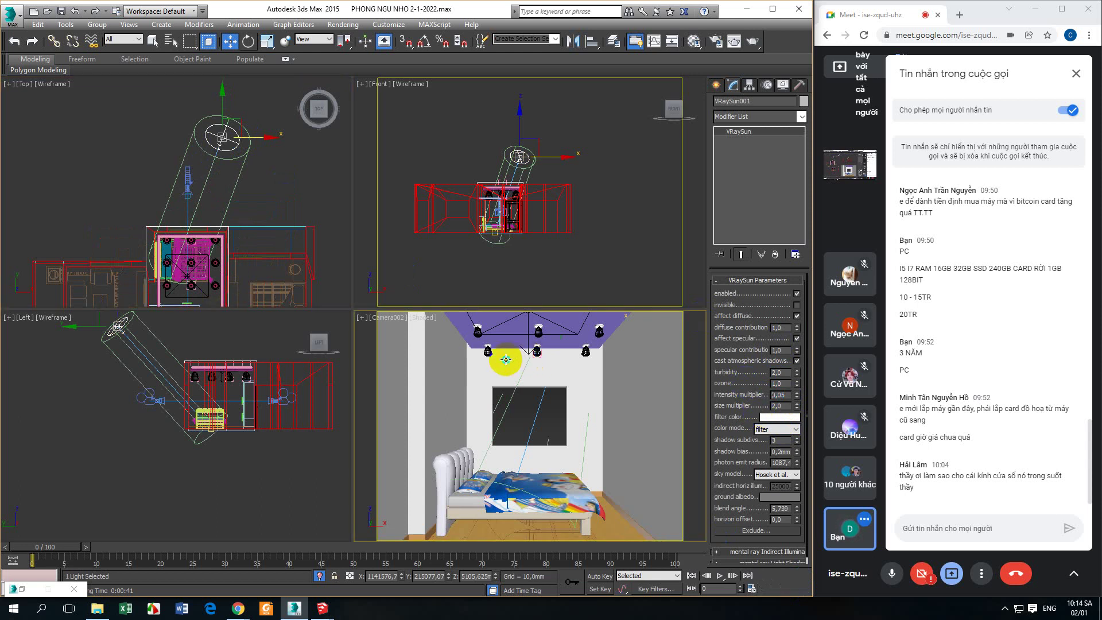
{"action": "left_click", "coordinate": [802, 589]}
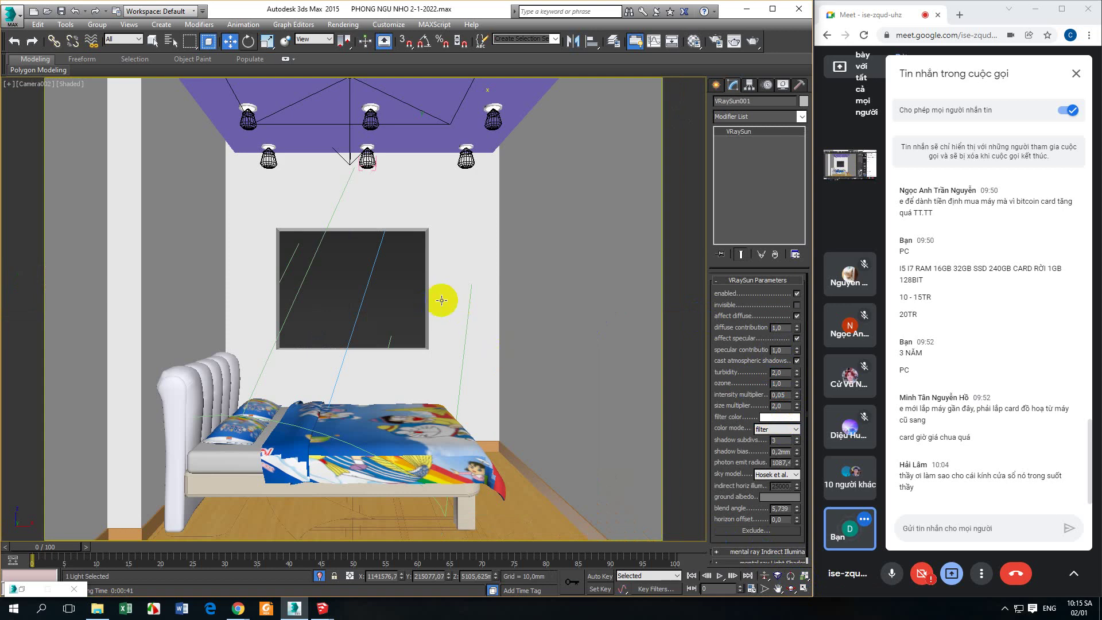
- Render the Camera002 view with the stronger sun and examine the resulting room lighting
{"action": "left_click", "coordinate": [753, 42]}
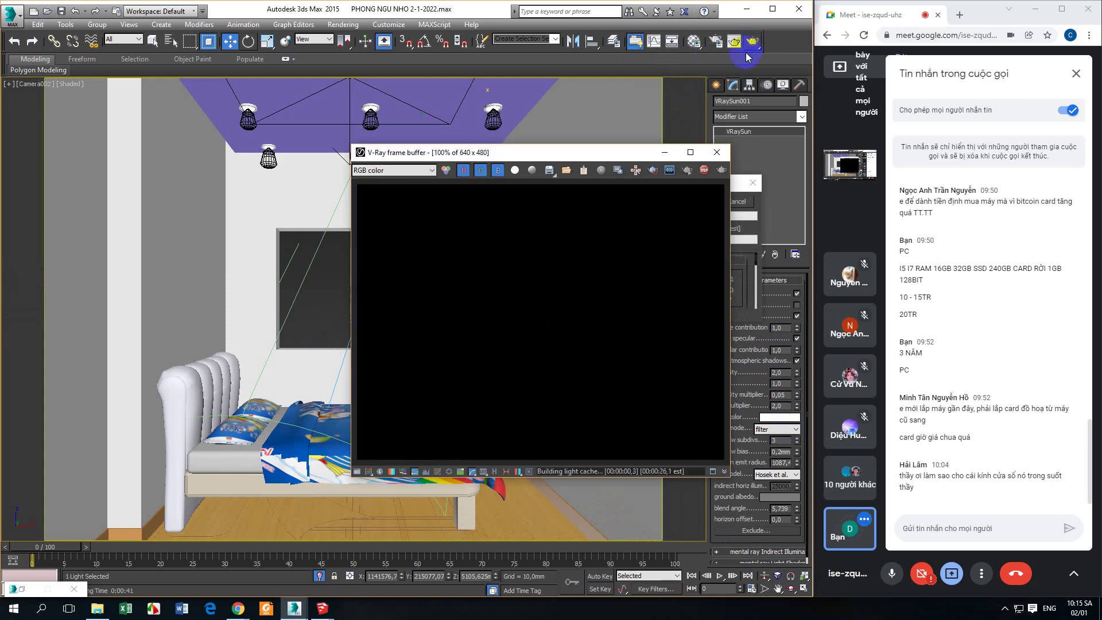
{"action": "left_click_drag", "start_coordinate": [607, 156], "coordinate": [436, 103]}
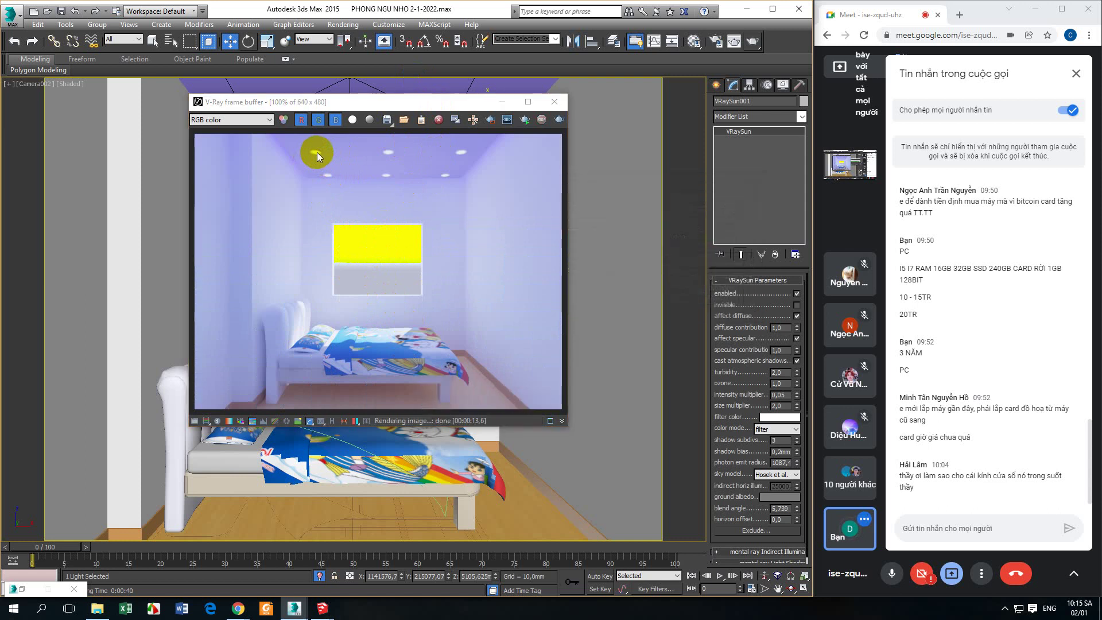
{"action": "mouse_move", "coordinate": [419, 102]}
{"action": "left_mouse_down"}
{"action": "mouse_move", "coordinate": [484, 185]}
{"action": "mouse_move", "coordinate": [467, 109]}
{"action": "mouse_move", "coordinate": [440, 107]}
{"action": "left_mouse_up"}
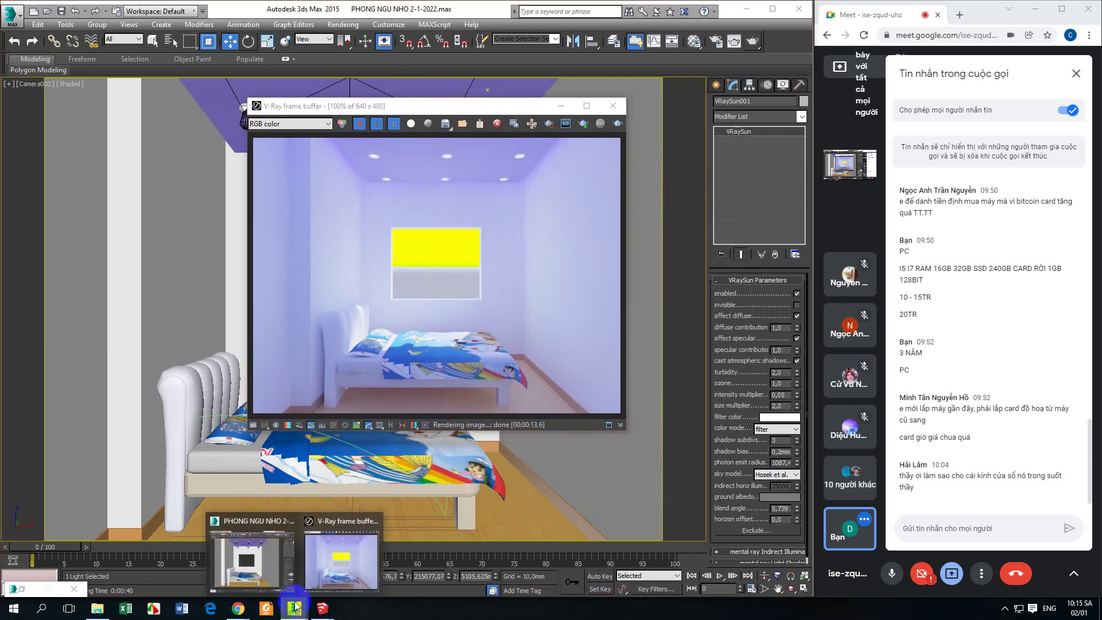
{"action": "left_click_drag", "start_coordinate": [411, 105], "coordinate": [345, 105]}
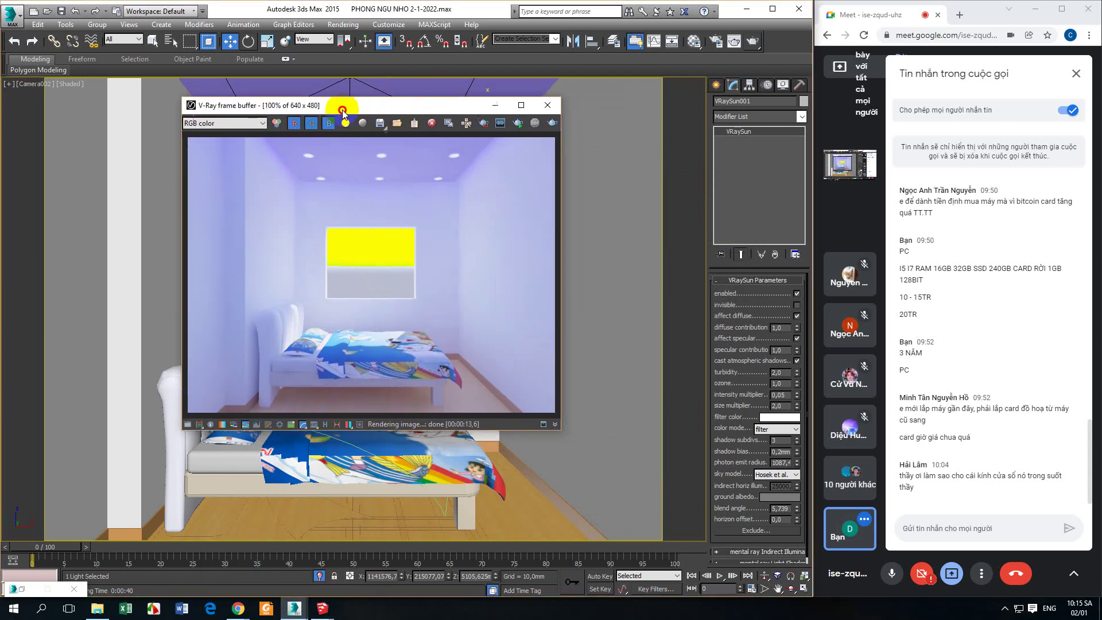
- Inspect the bed and window of the rendered image at 200% and close the V-Ray frame buffer
{"action": "scroll", "coordinate": [374, 348], "scroll_direction": "up", "scroll_amount": 2}
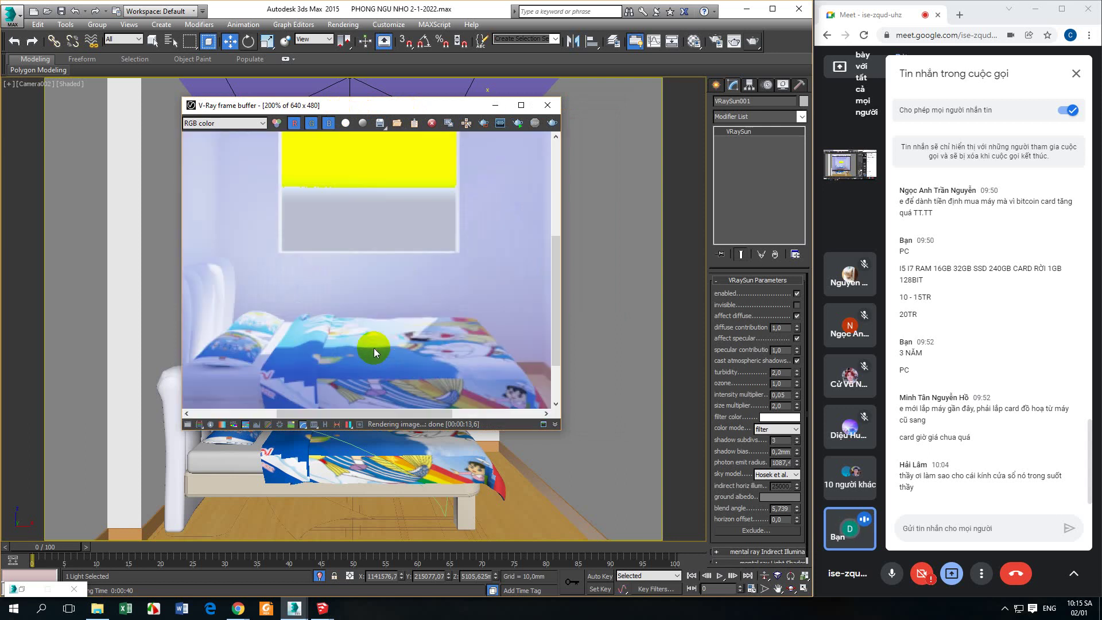
{"action": "scroll", "coordinate": [374, 341], "scroll_direction": "down", "scroll_amount": 2}
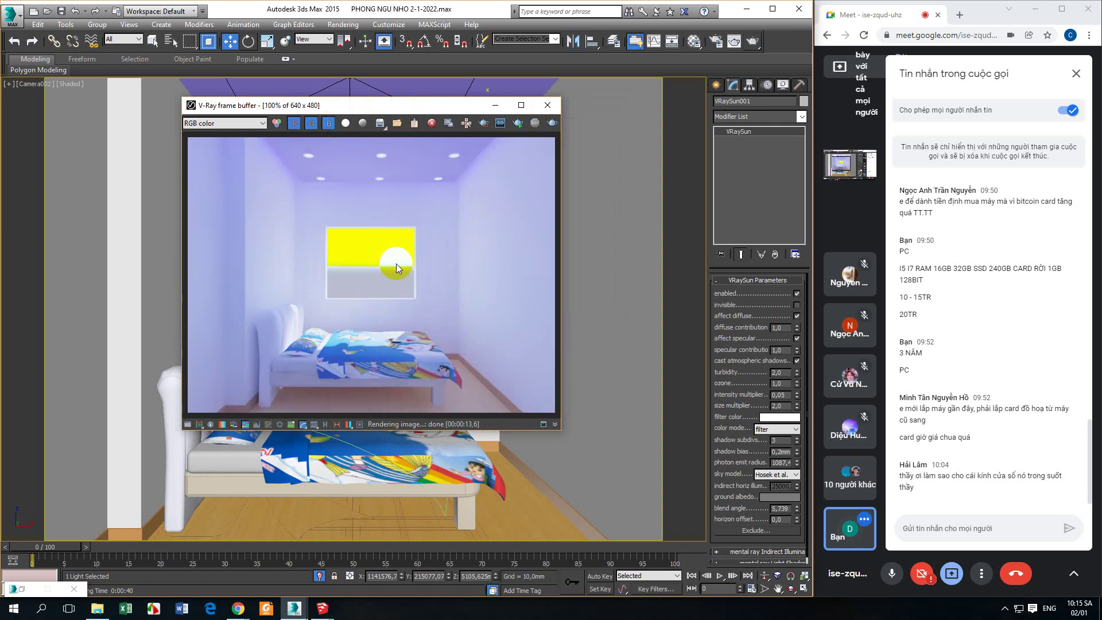
{"action": "left_click", "coordinate": [548, 105]}
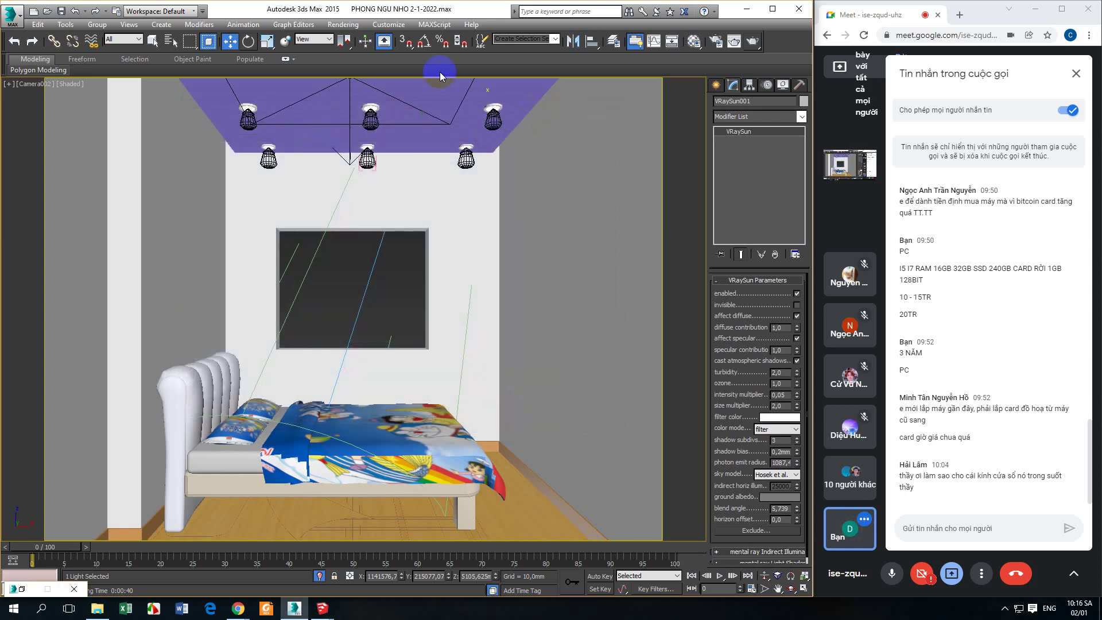
- Open the render setup beside the camera view and review the common output size, options and render output settings
{"action": "left_click", "coordinate": [676, 40]}
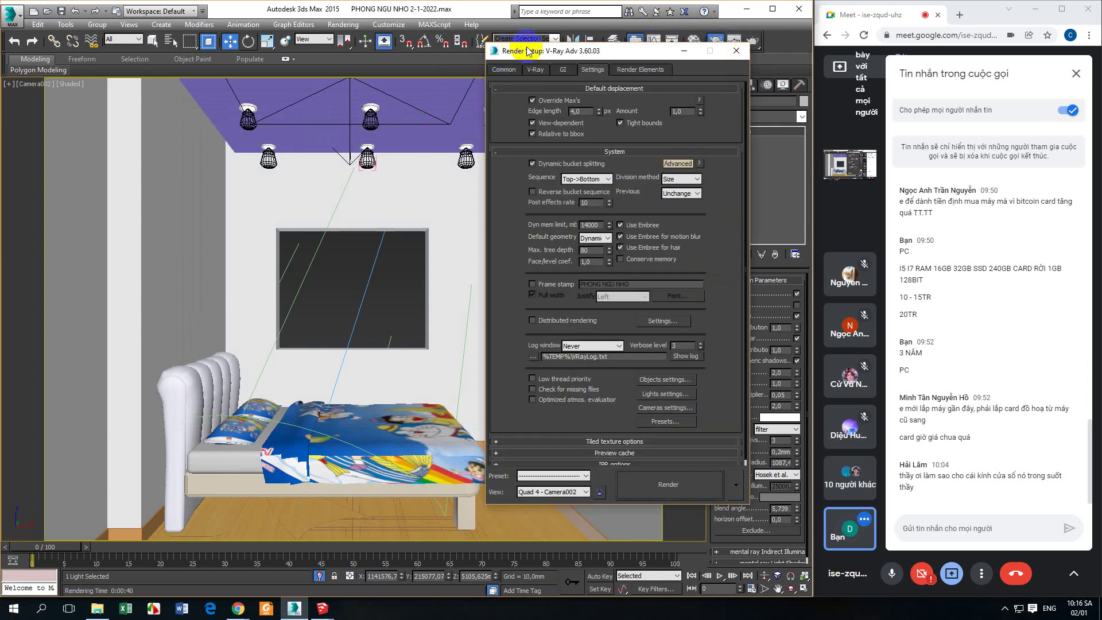
{"action": "left_click", "coordinate": [503, 69]}
{"action": "left_click_drag", "start_coordinate": [519, 44], "coordinate": [246, 49]}
{"action": "left_click", "coordinate": [533, 79]}
{"action": "scroll", "coordinate": [290, 80], "scroll_direction": "down", "scroll_amount": 5}
{"action": "left_click", "coordinate": [264, 69]}
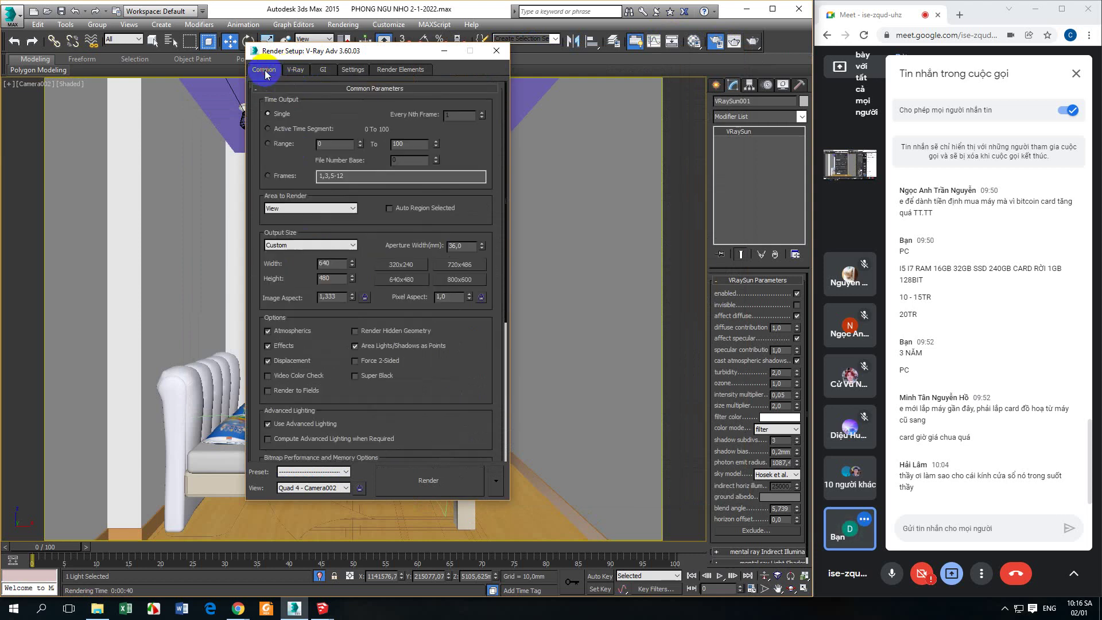
{"action": "scroll", "coordinate": [443, 390], "scroll_direction": "down", "scroll_amount": 3}
{"action": "scroll", "coordinate": [437, 401], "scroll_direction": "up", "scroll_amount": 3}
{"action": "scroll", "coordinate": [405, 360], "scroll_direction": "down", "scroll_amount": 4}
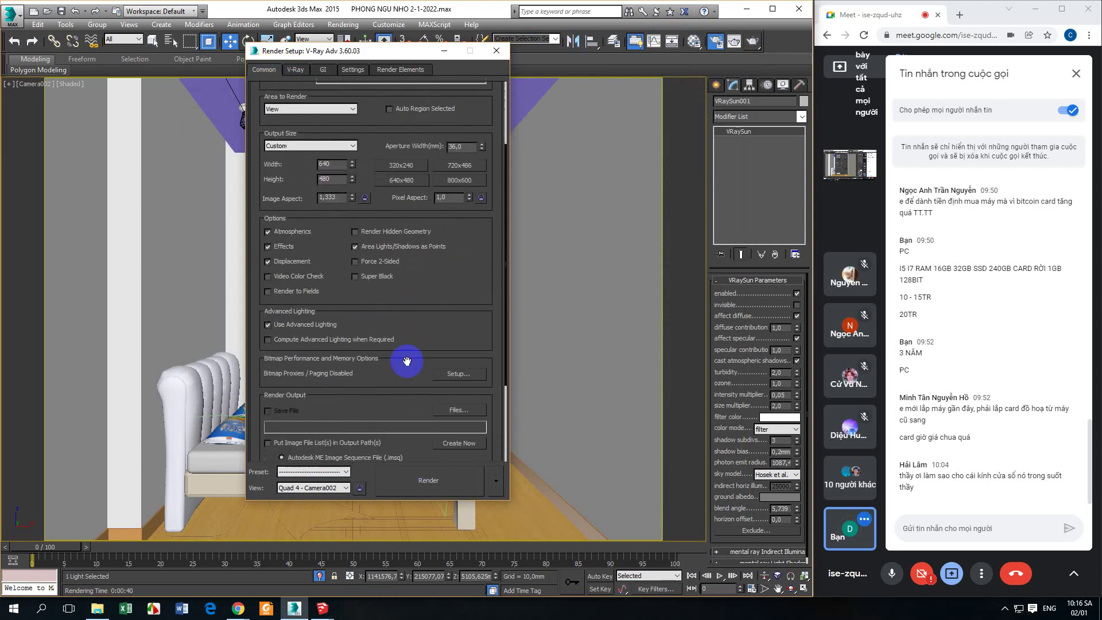
{"action": "scroll", "coordinate": [402, 359], "scroll_direction": "up", "scroll_amount": 2}
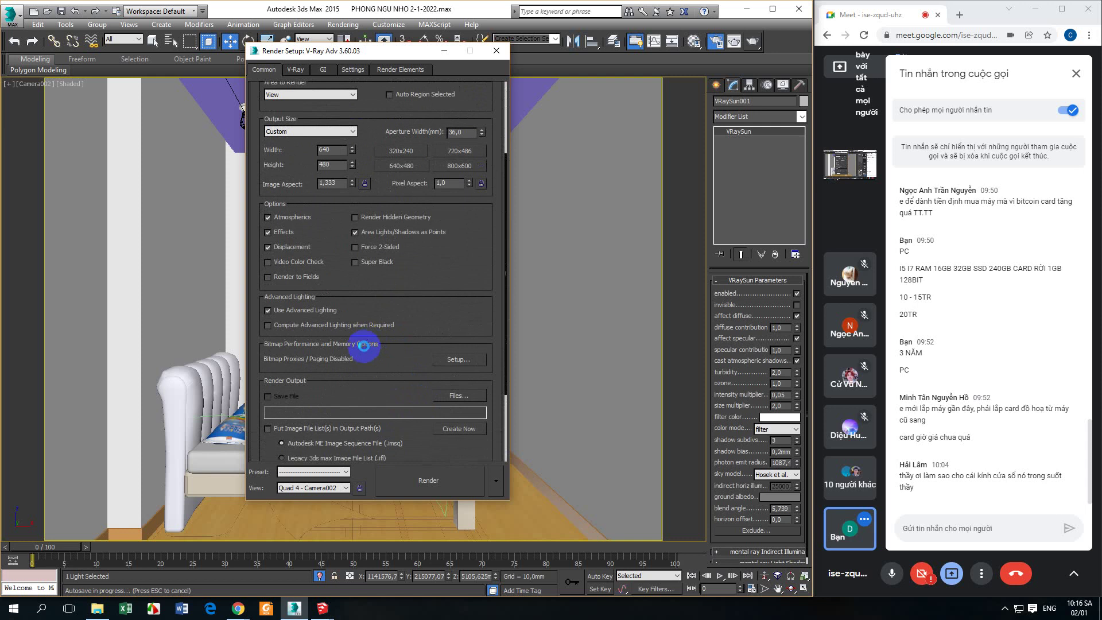
{"action": "scroll", "coordinate": [364, 344], "scroll_direction": "up", "scroll_amount": 2}
- Disable V-Ray's built-in frame buffer in the render setup and minimize that window
{"action": "left_click", "coordinate": [296, 70]}
{"action": "left_click_drag", "start_coordinate": [321, 149], "coordinate": [332, 315]}
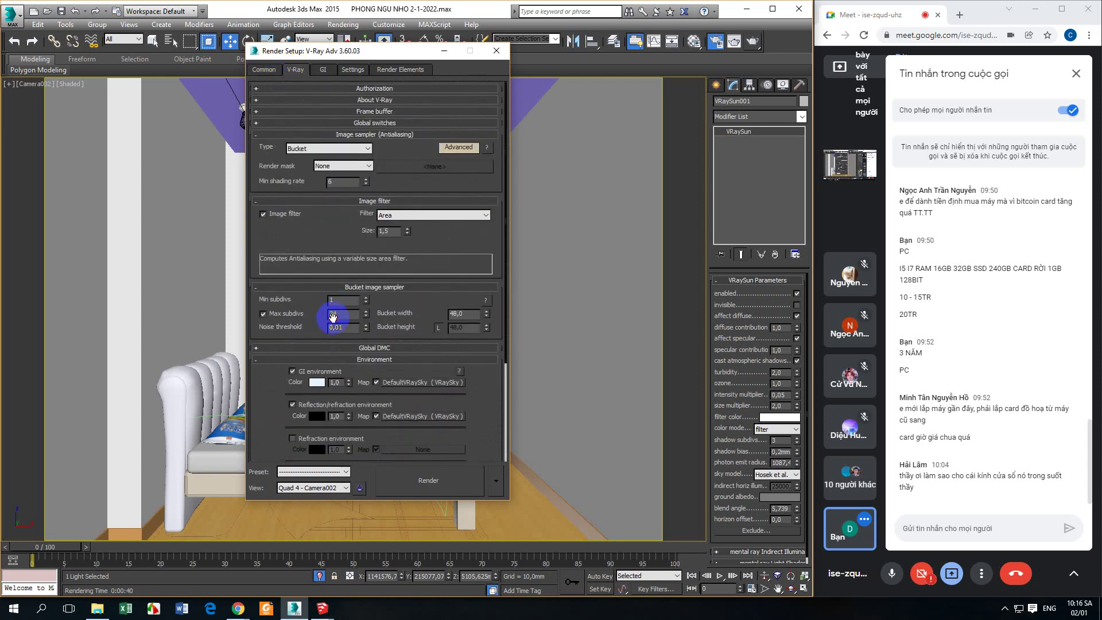
{"action": "scroll", "coordinate": [345, 115], "scroll_direction": "up", "scroll_amount": 3}
{"action": "left_click", "coordinate": [265, 127]}
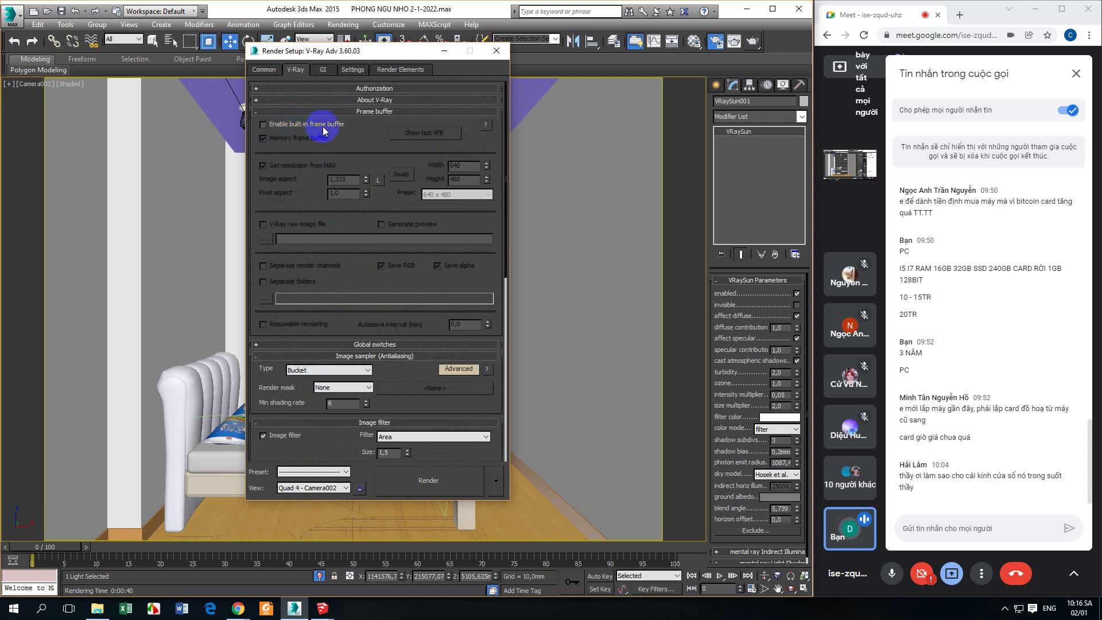
{"action": "left_click", "coordinate": [444, 50]}
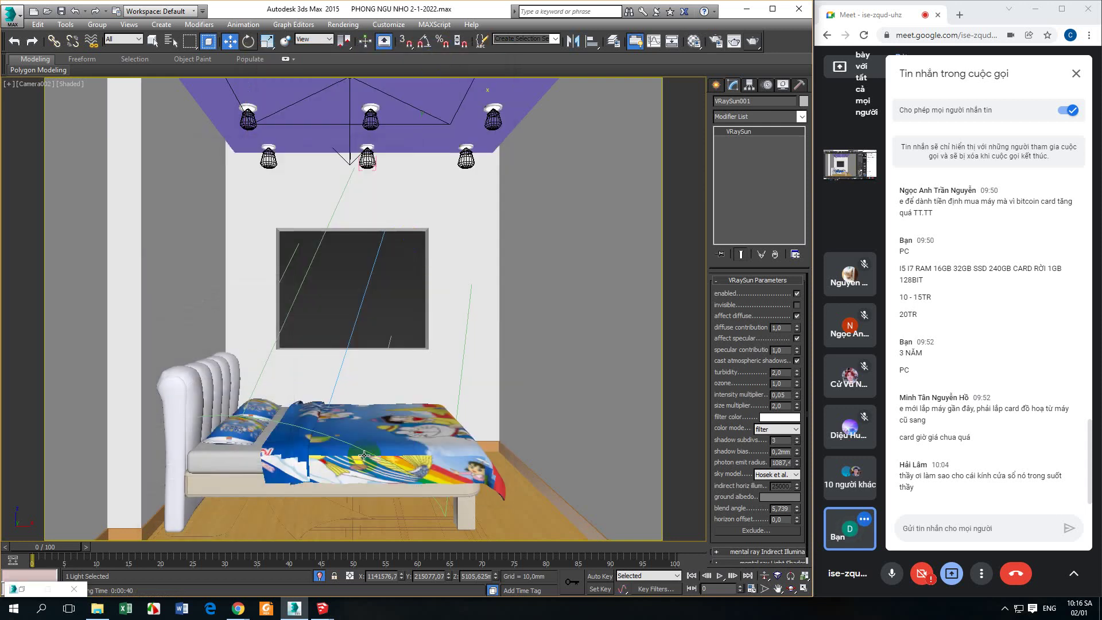
- Select the middle ceiling photometric light nearest the window wall and switch the light on
{"action": "left_click", "coordinate": [370, 156]}
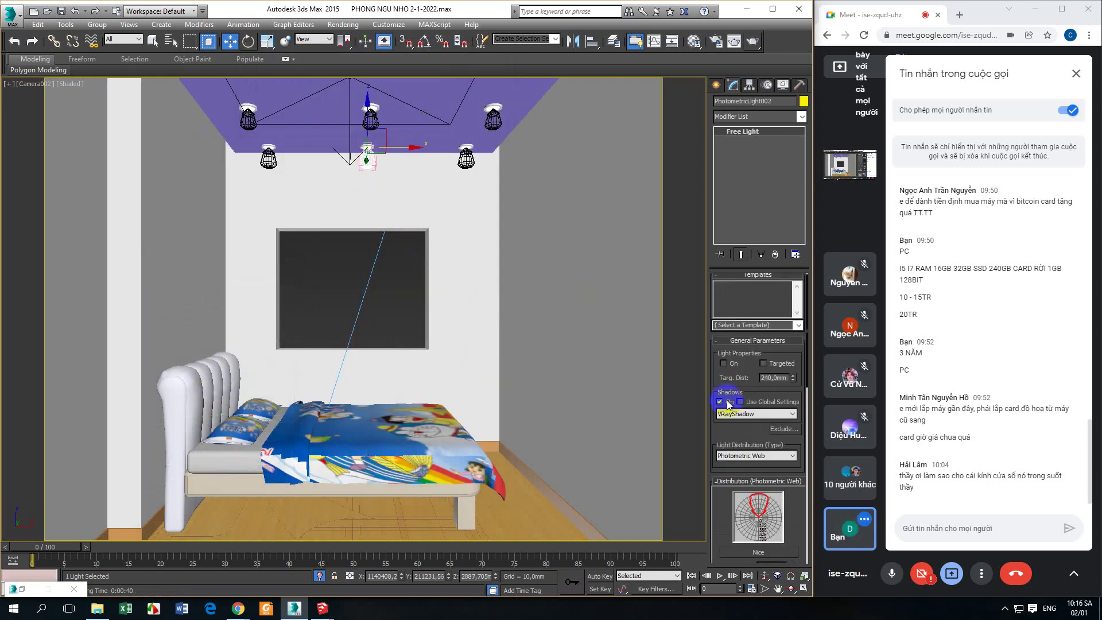
{"action": "scroll", "coordinate": [757, 382], "scroll_direction": "down", "scroll_amount": 1}
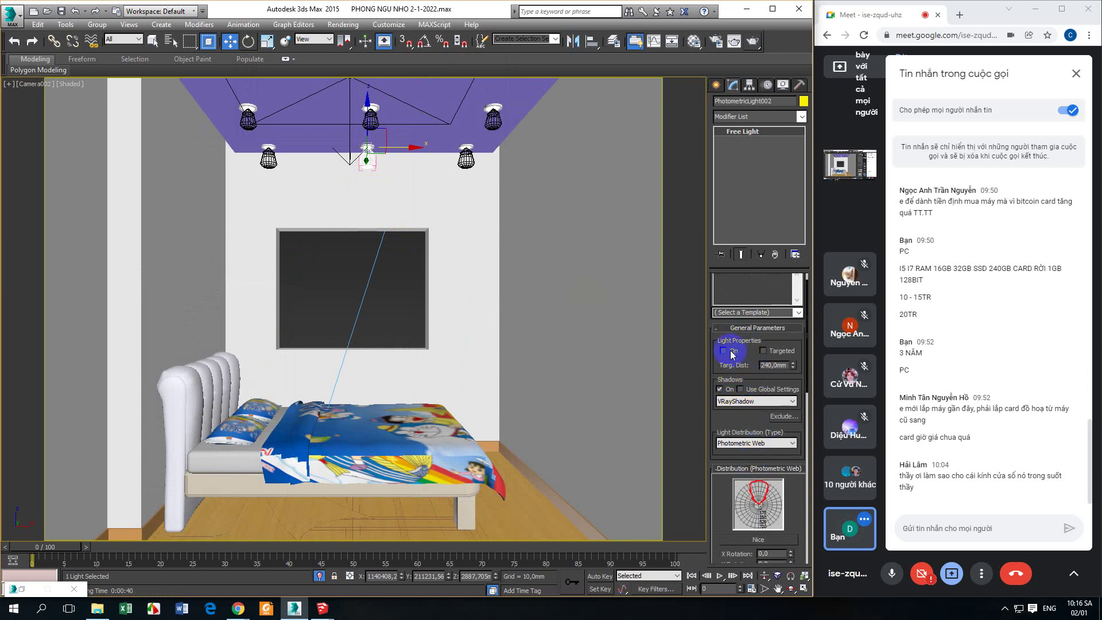
{"action": "left_click", "coordinate": [724, 350]}
- Render the Camera002 view with the ceiling lights on and examine how they light the room
{"action": "left_click", "coordinate": [734, 41]}
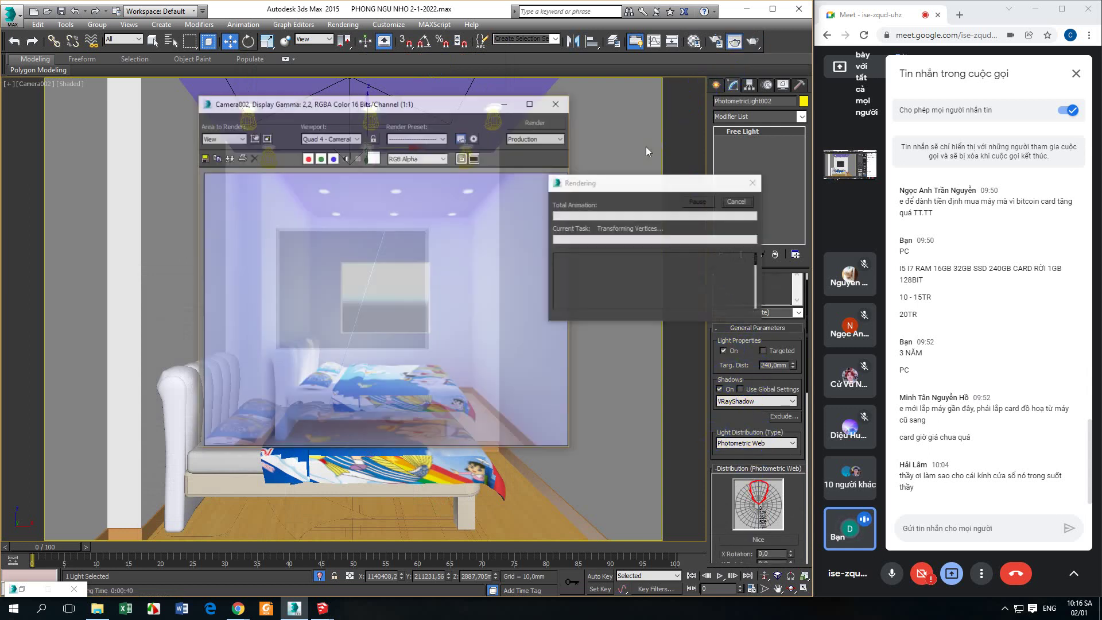
{"action": "left_click", "coordinate": [511, 363]}
{"action": "left_click_drag", "start_coordinate": [393, 102], "coordinate": [366, 99]}
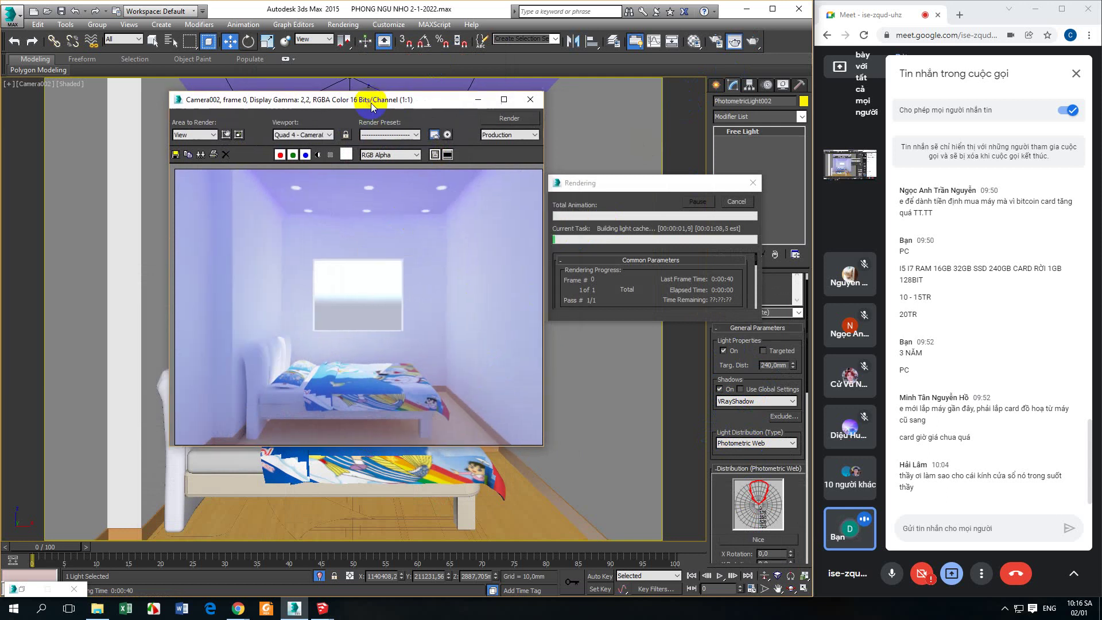
{"action": "left_click", "coordinate": [373, 294]}
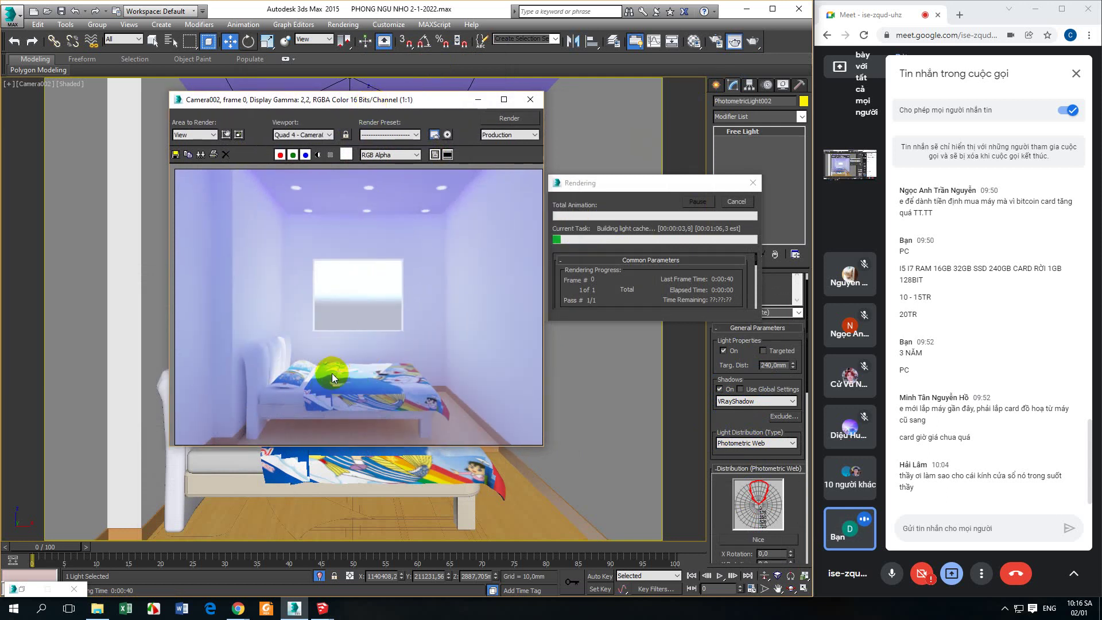
{"action": "left_click_drag", "start_coordinate": [606, 188], "coordinate": [642, 184]}
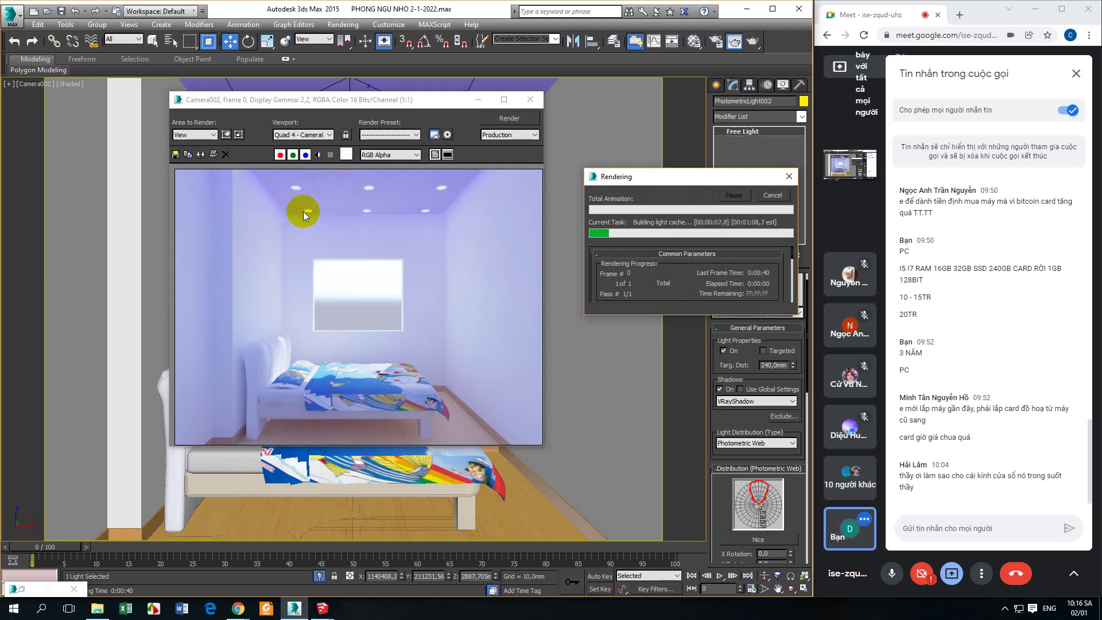
{"action": "mouse_move", "coordinate": [317, 344]}
{"action": "left_mouse_down"}
{"action": "mouse_move", "coordinate": [316, 374]}
{"action": "mouse_move", "coordinate": [333, 393]}
{"action": "mouse_move", "coordinate": [360, 365]}
{"action": "mouse_move", "coordinate": [346, 333]}
{"action": "left_mouse_up"}
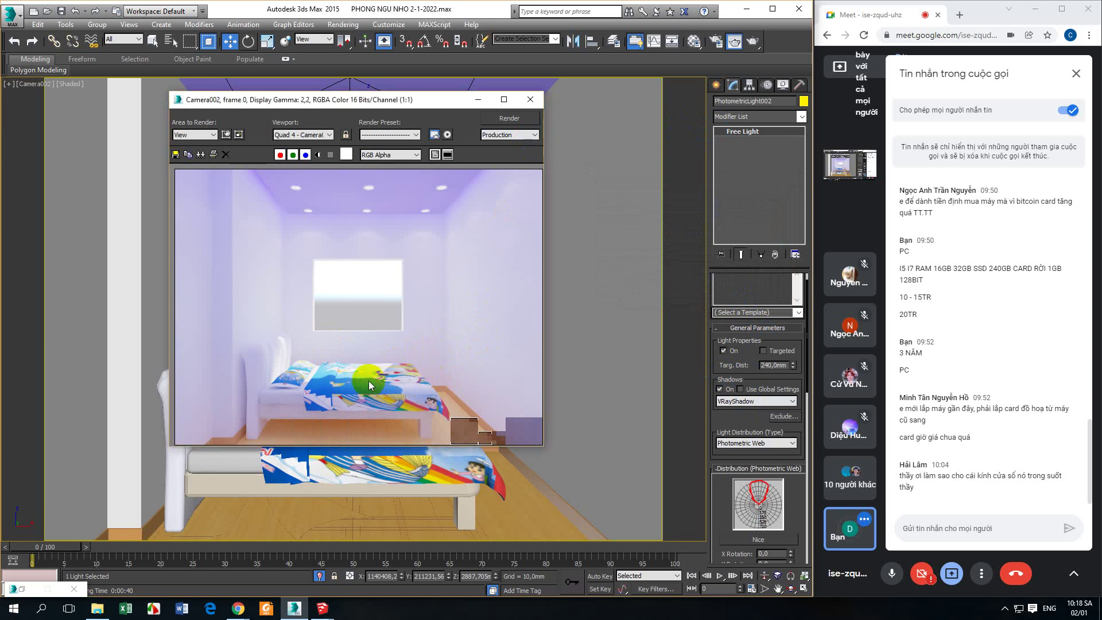
{"action": "scroll", "coordinate": [366, 383], "scroll_direction": "up", "scroll_amount": 1}
{"action": "scroll", "coordinate": [346, 381], "scroll_direction": "down", "scroll_amount": 1}
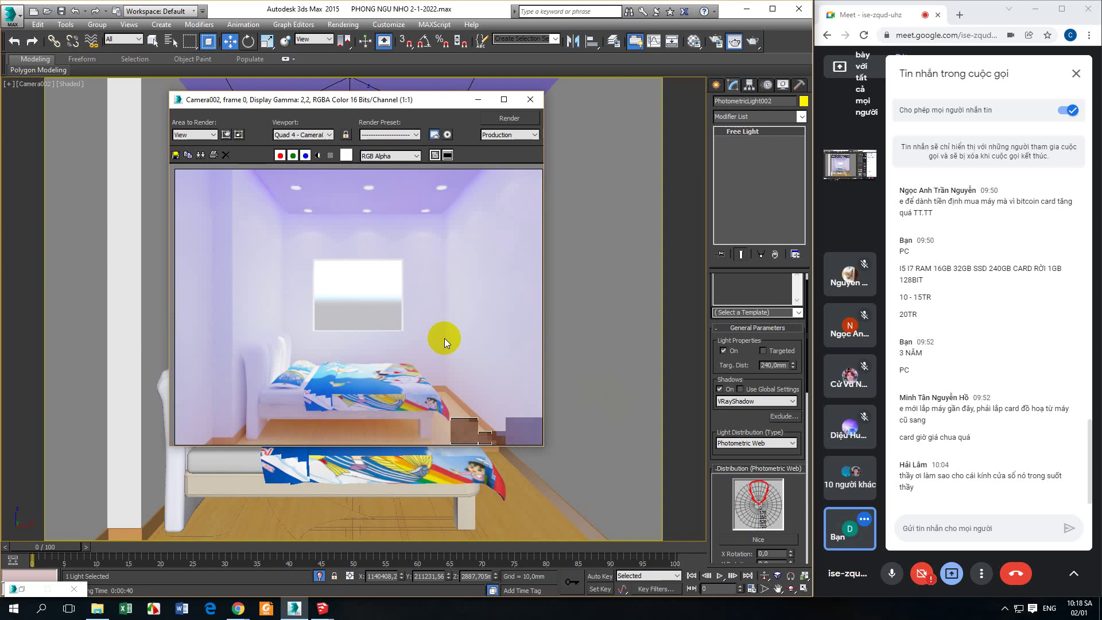
{"action": "left_click", "coordinate": [294, 607]}
{"action": "left_click", "coordinate": [294, 607]}
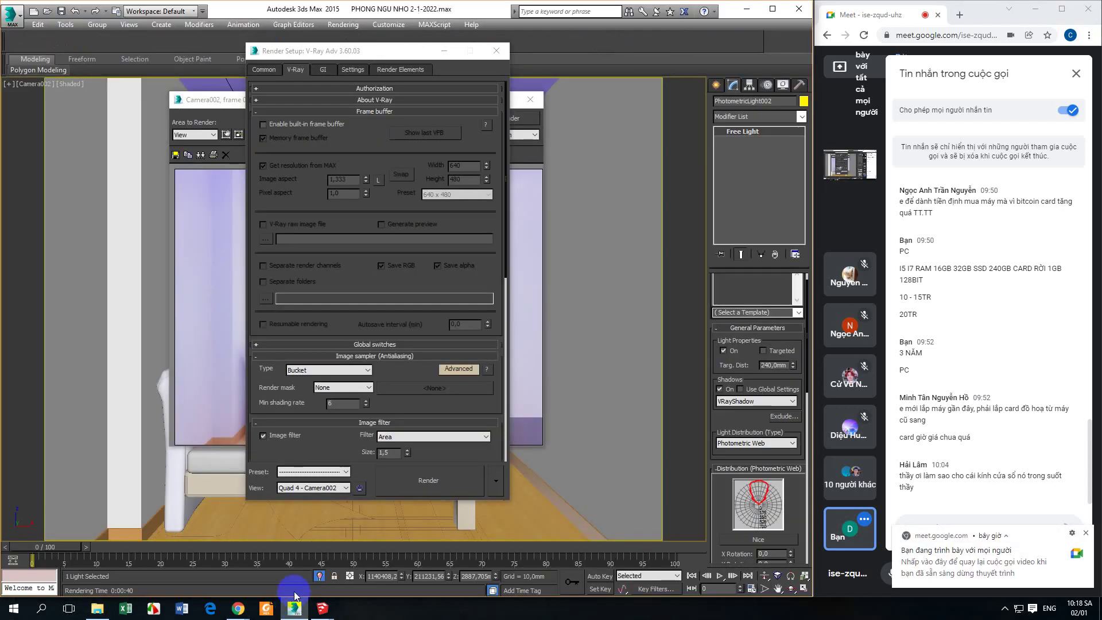
{"action": "left_click", "coordinate": [443, 50]}
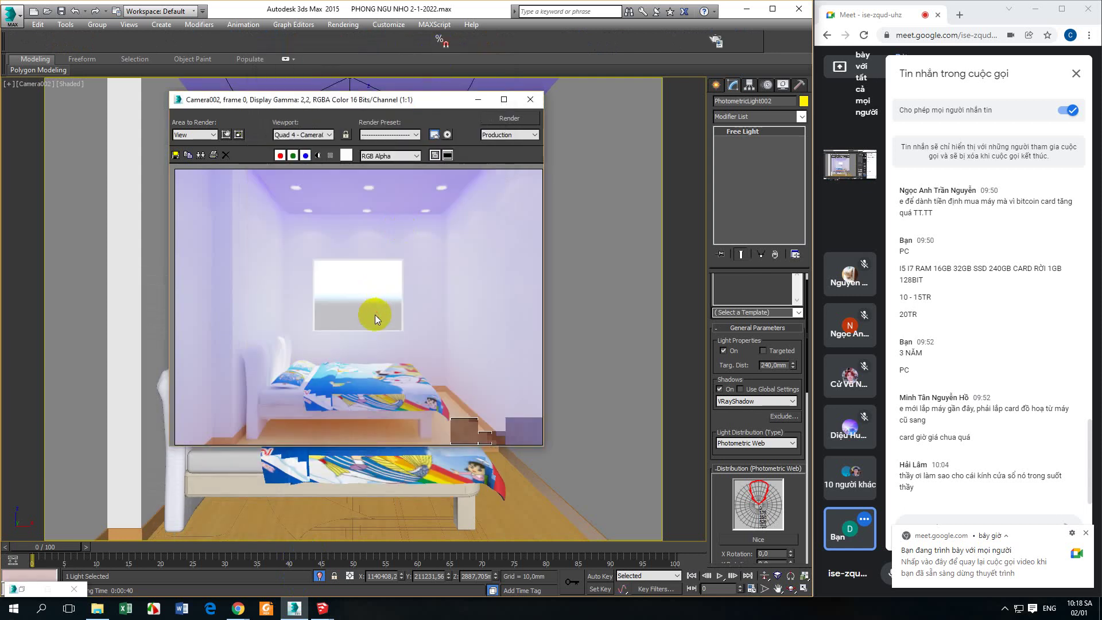
- Minimize the rendered image, return to the four-viewport layout and set the VRaySun's intensity multiplier to 0,03
{"action": "left_click", "coordinate": [478, 100]}
{"action": "left_click", "coordinate": [803, 588]}
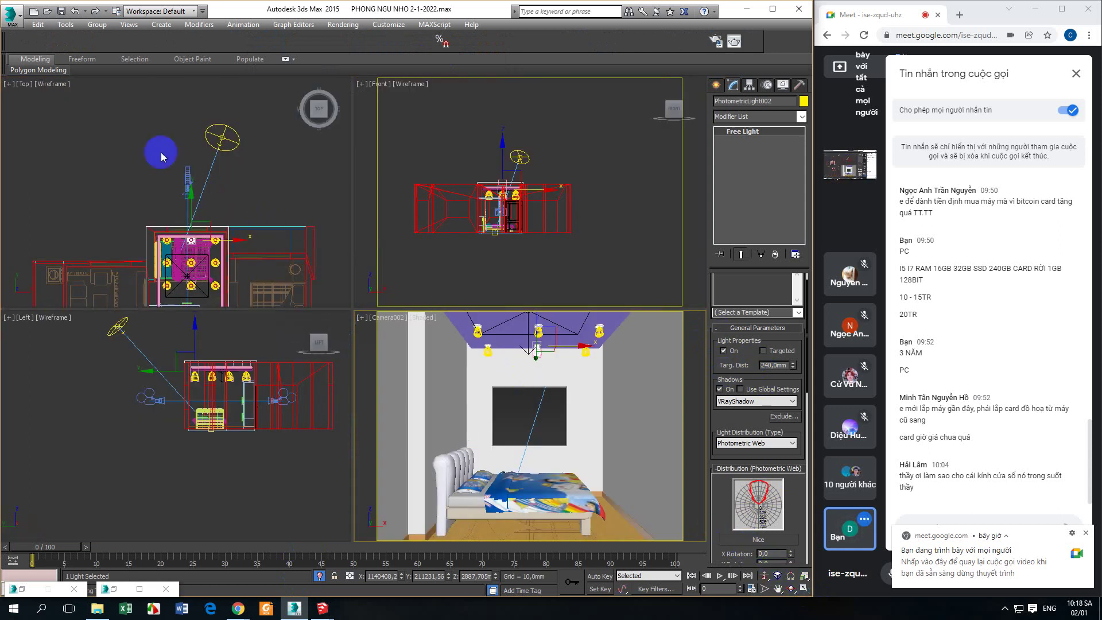
{"action": "left_click", "coordinate": [221, 138]}
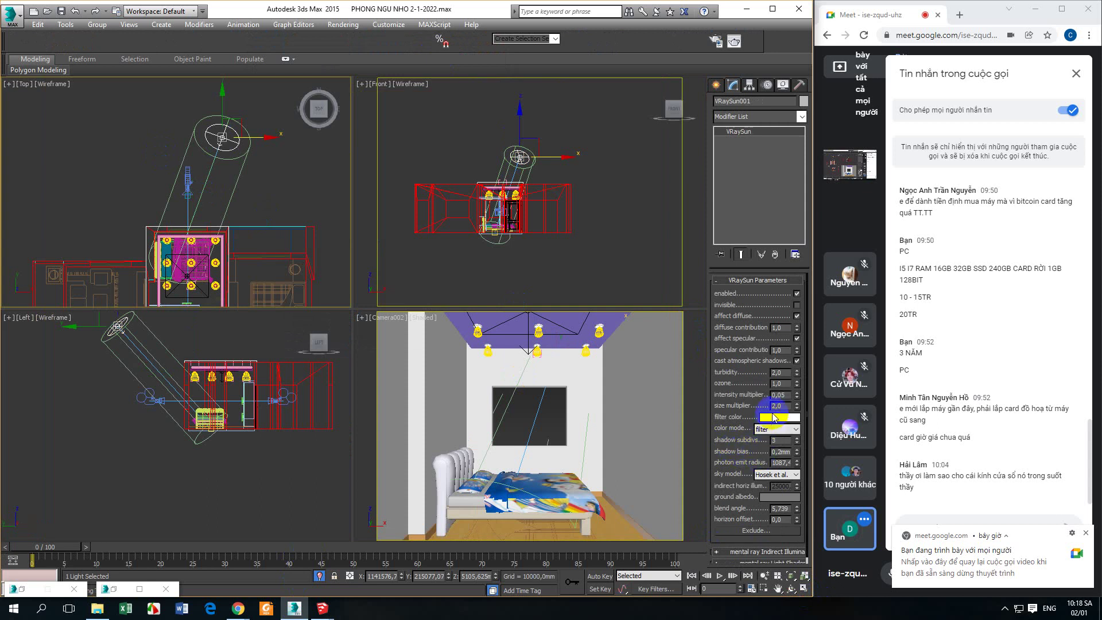
{"action": "left_click", "coordinate": [777, 440]}
{"action": "left_click", "coordinate": [787, 393]}
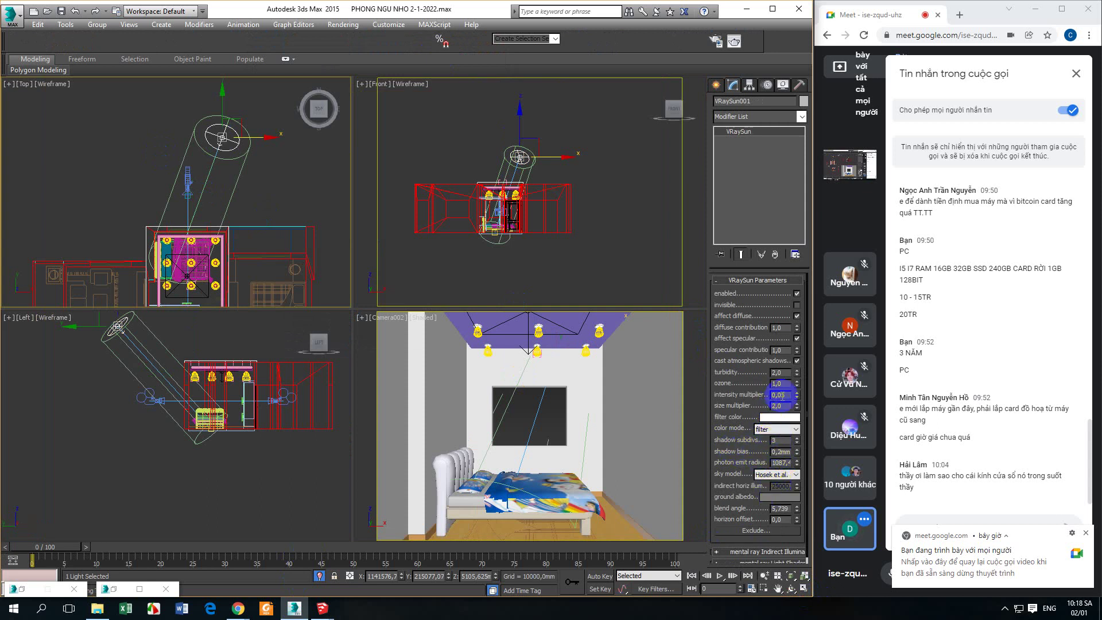
{"action": "left_click_drag", "start_coordinate": [787, 392], "coordinate": [742, 392]}
{"action": "type", "text": "0,0"}
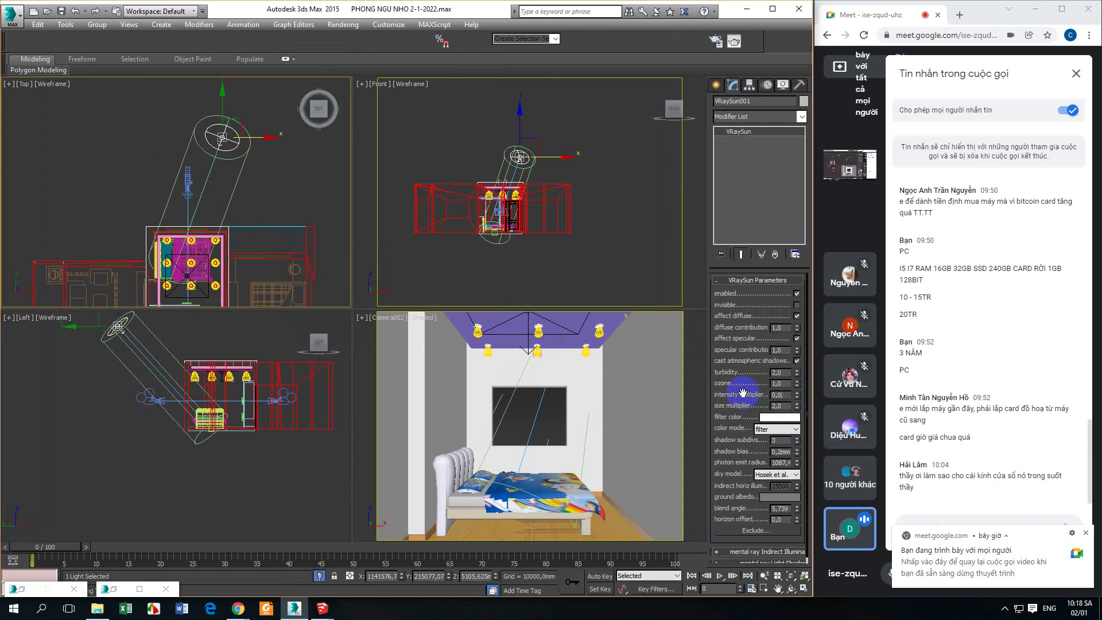
{"action": "type", "text": "3"}
{"action": "key", "text": "Return"}
- Change the VRaySun's filter color to a pale warm orange
{"action": "left_click", "coordinate": [775, 417]}
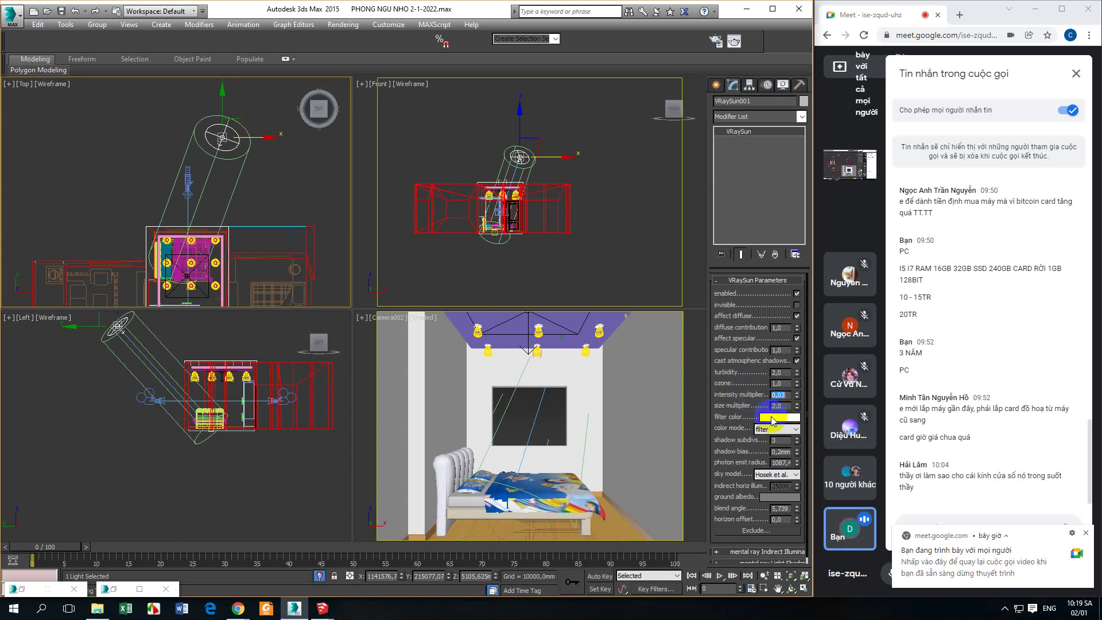
{"action": "left_click", "coordinate": [397, 165]}
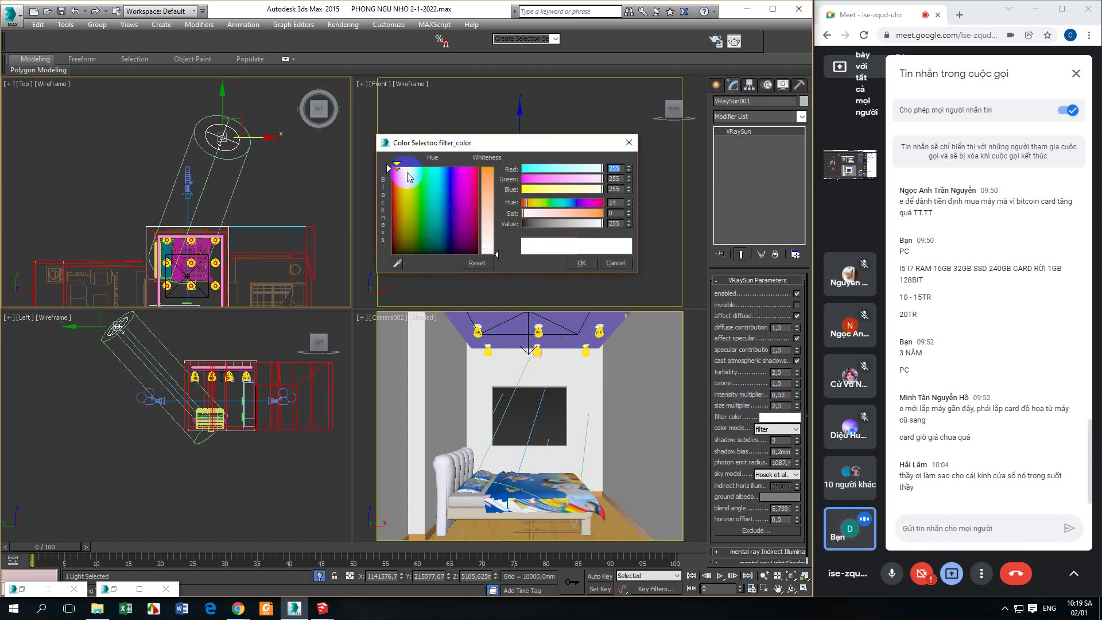
{"action": "left_click", "coordinate": [405, 167]}
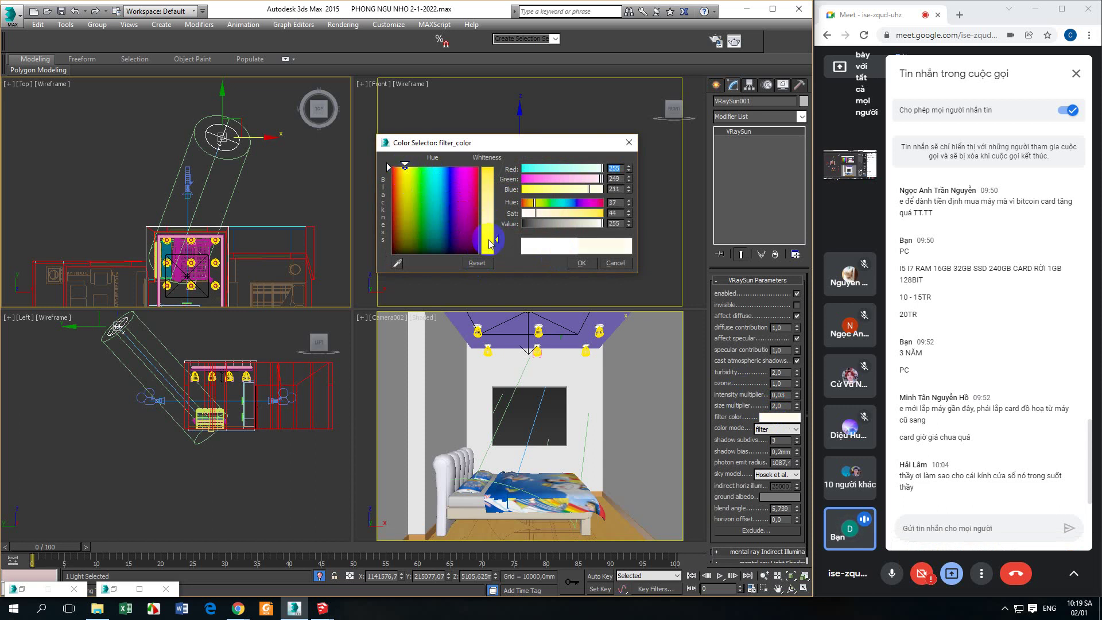
{"action": "left_click", "coordinate": [400, 166]}
{"action": "left_click", "coordinate": [482, 227]}
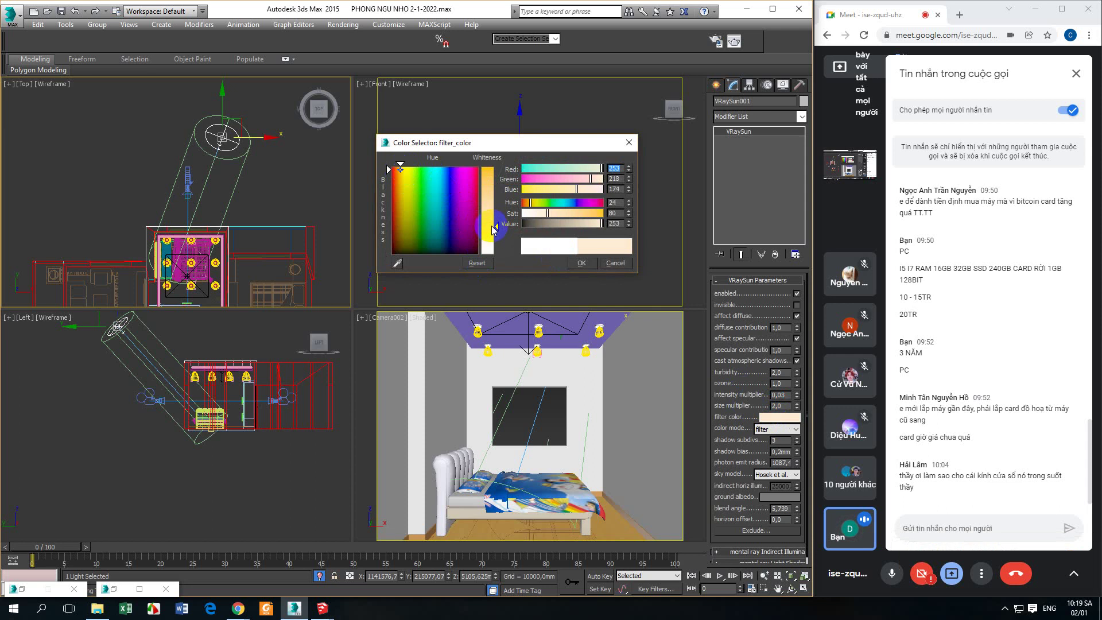
{"action": "left_click", "coordinate": [581, 262]}
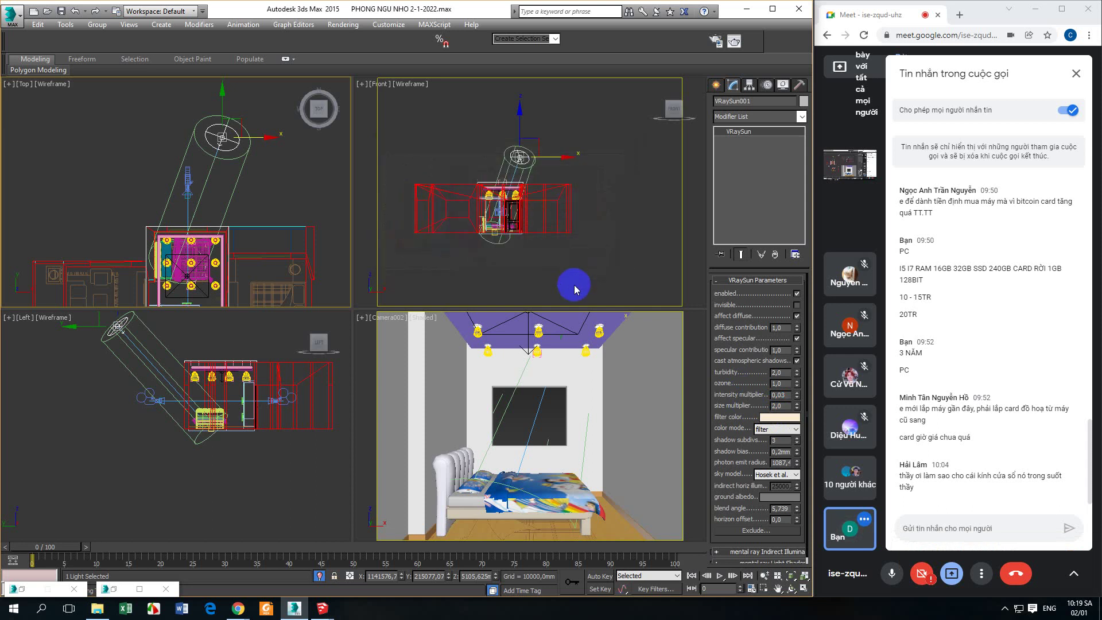
{"action": "left_click", "coordinate": [734, 42]}
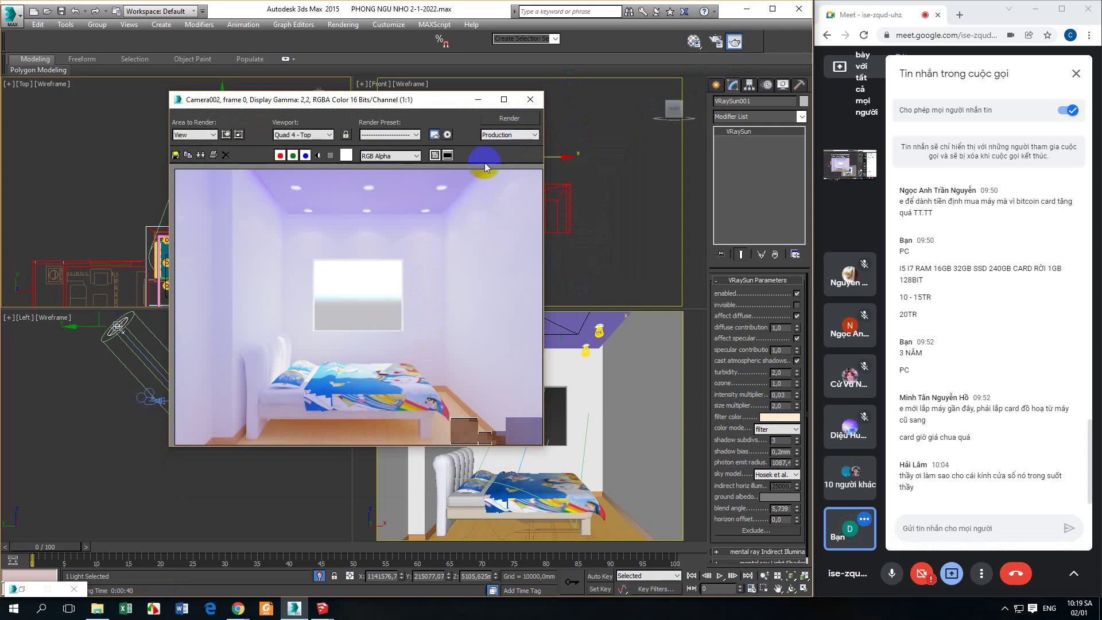
{"action": "left_click", "coordinate": [511, 118]}
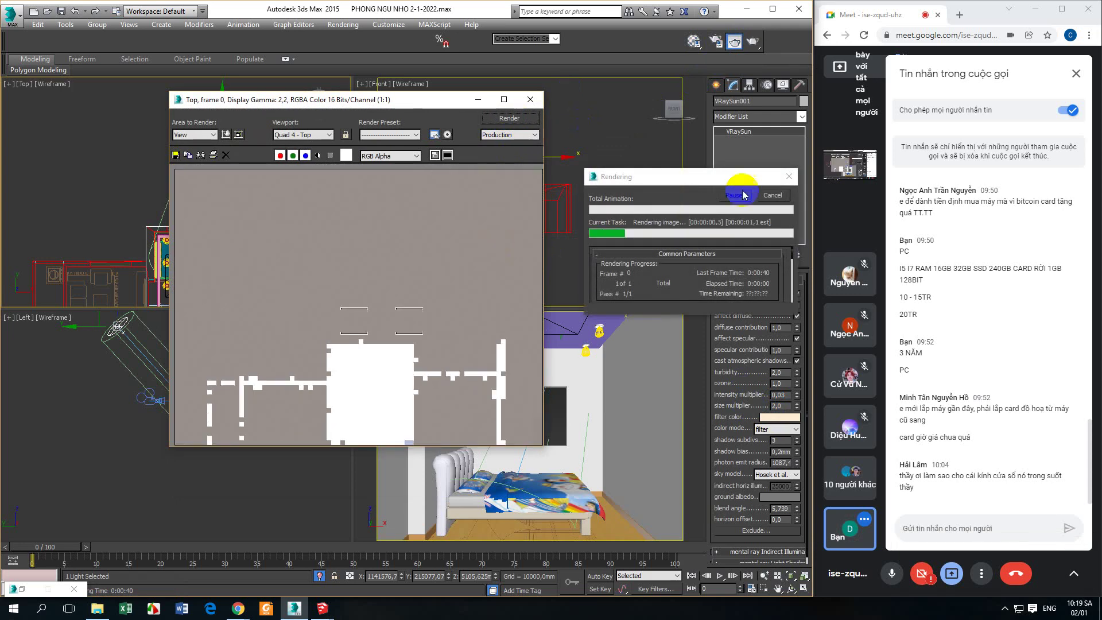
{"action": "left_click", "coordinate": [772, 196]}
{"action": "left_click", "coordinate": [531, 99]}
- Activate the Camera002 view and render it with the weaker, warmer sun
{"action": "left_click", "coordinate": [476, 394]}
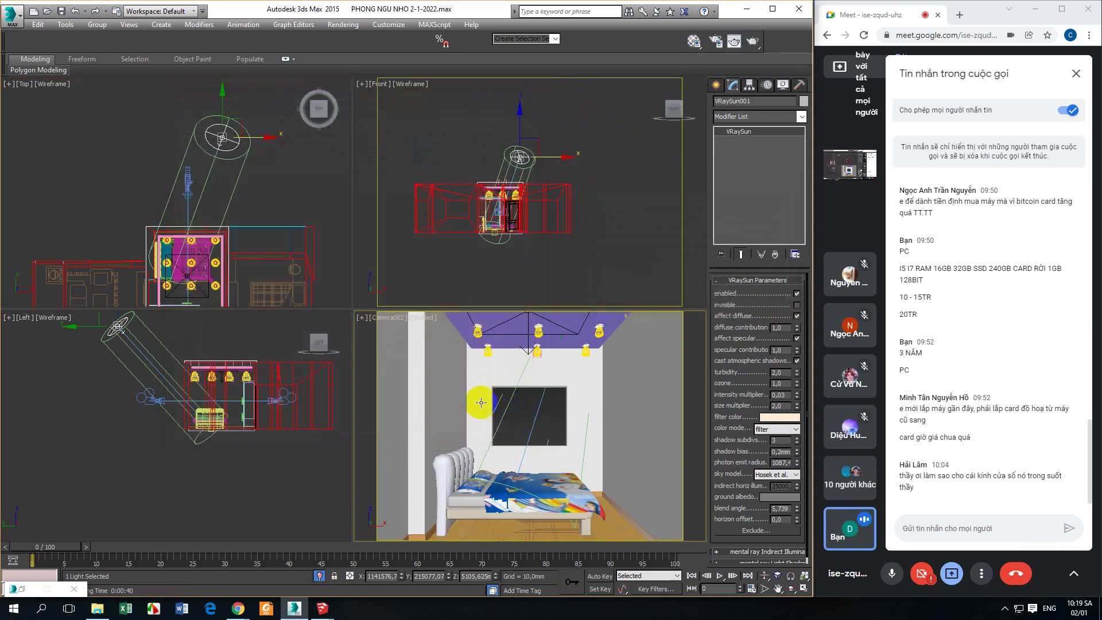
{"action": "left_click", "coordinate": [734, 41]}
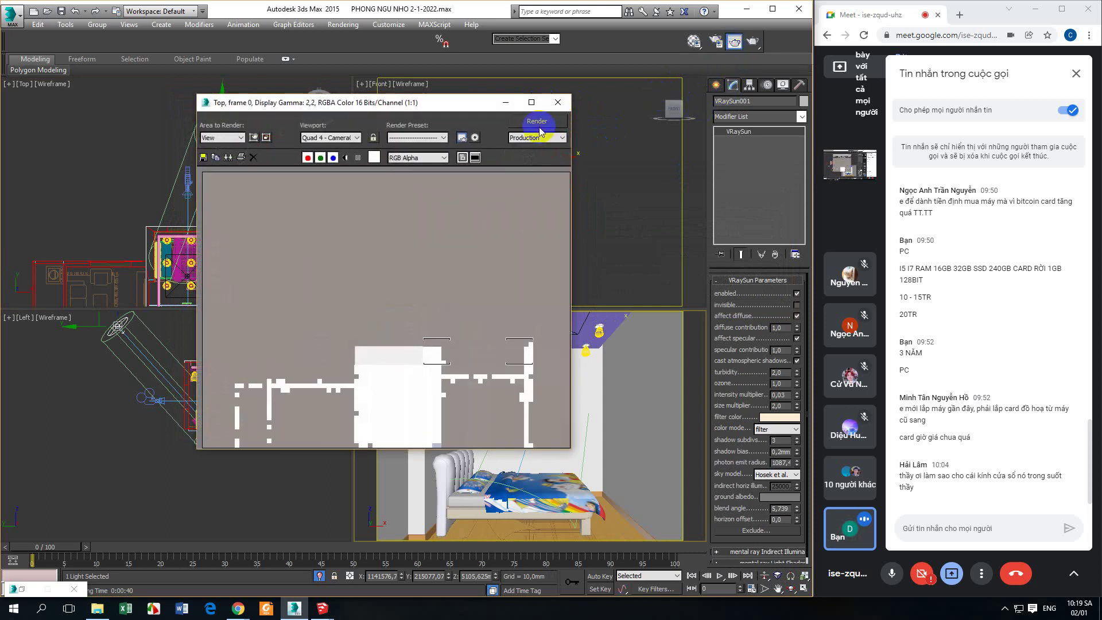
{"action": "left_click", "coordinate": [537, 123]}
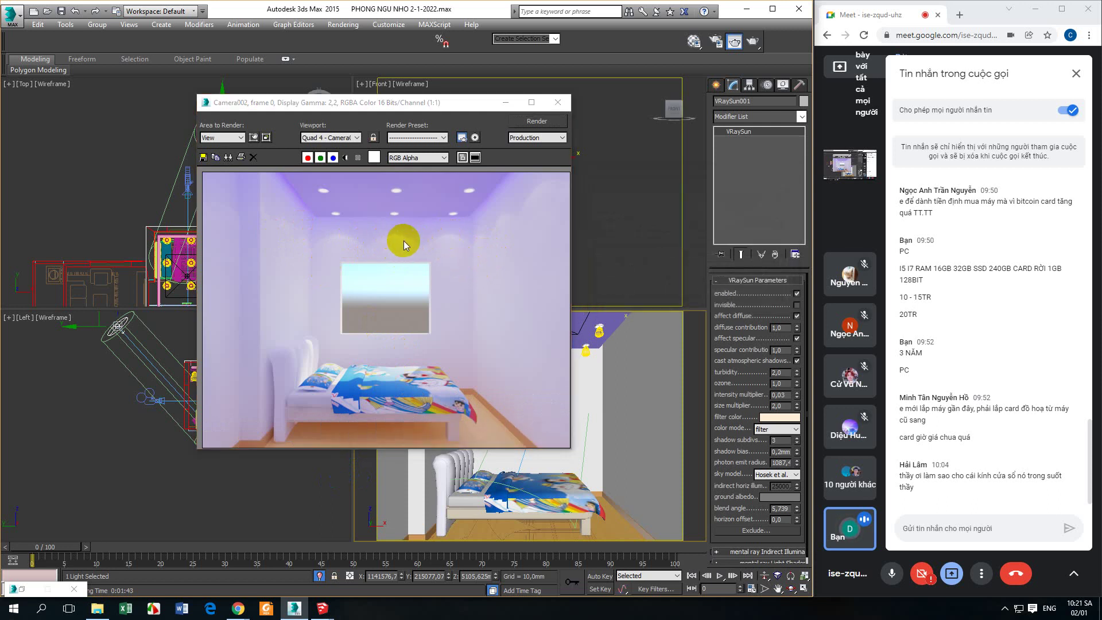
- Open the reference image RENDER FINAL.jpg from the CAN HO folder, examine its lighting, close it and return to 3ds Max
{"action": "left_click", "coordinate": [97, 608]}
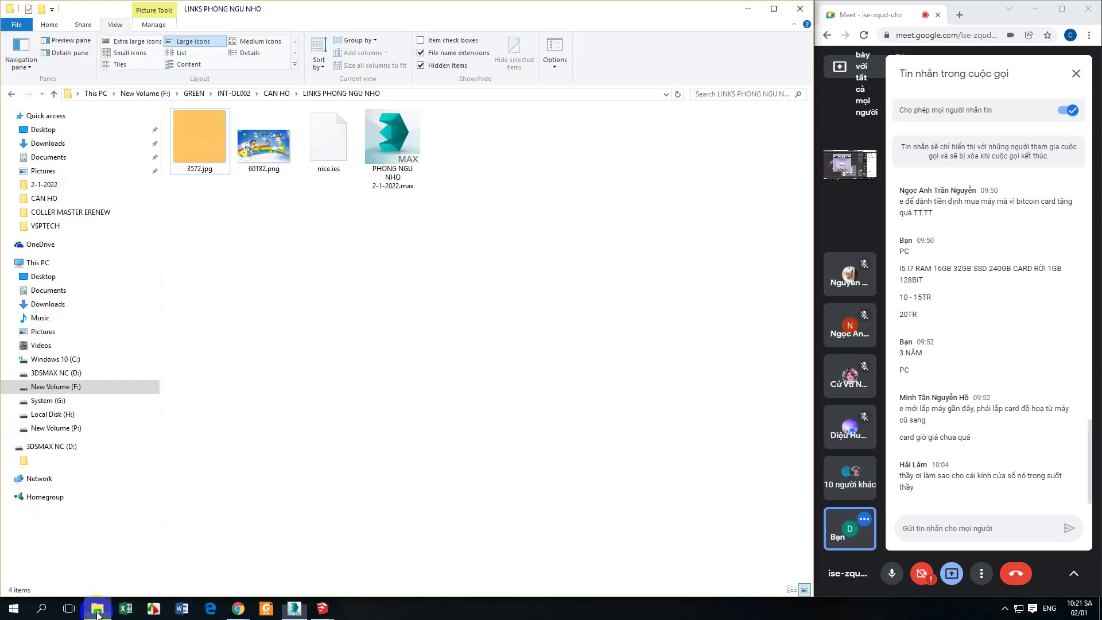
{"action": "left_click", "coordinate": [277, 93]}
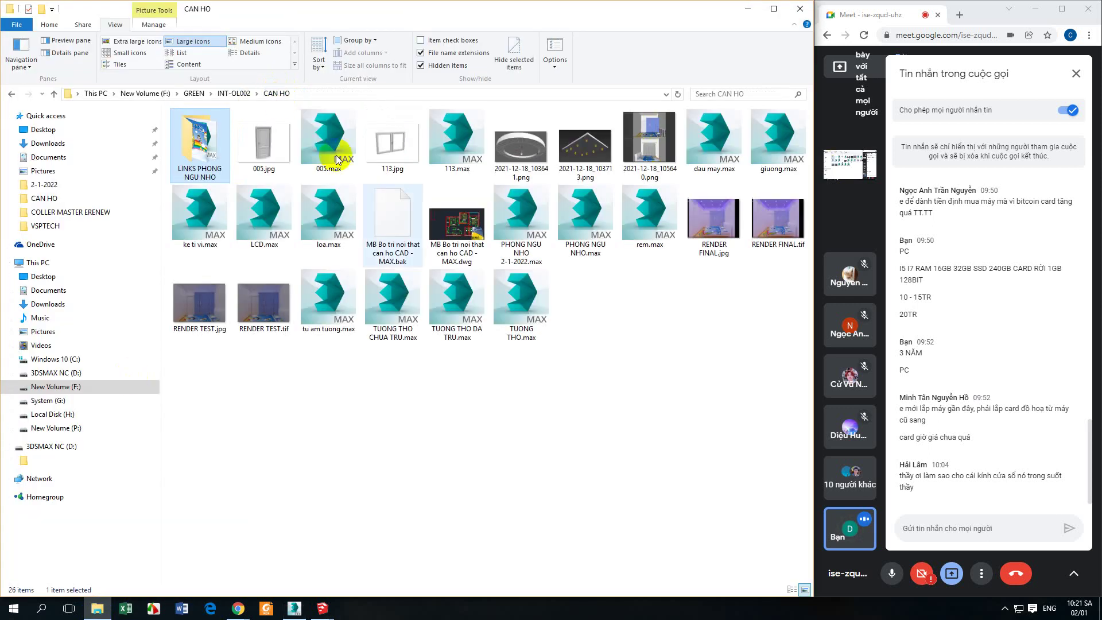
{"action": "double_click", "coordinate": [715, 252]}
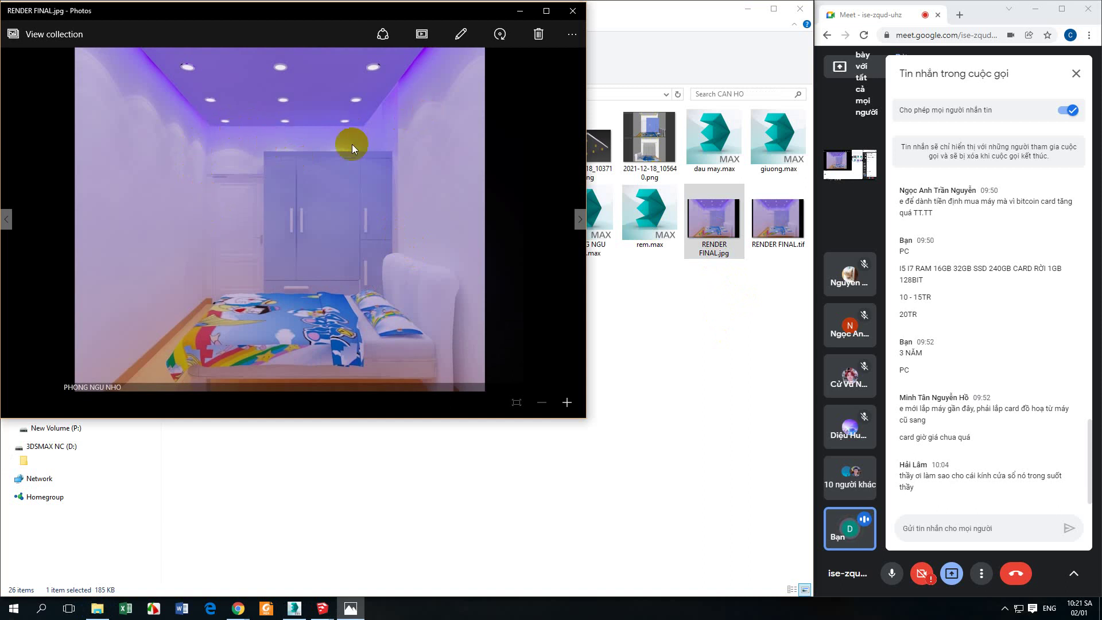
{"action": "left_click", "coordinate": [572, 11]}
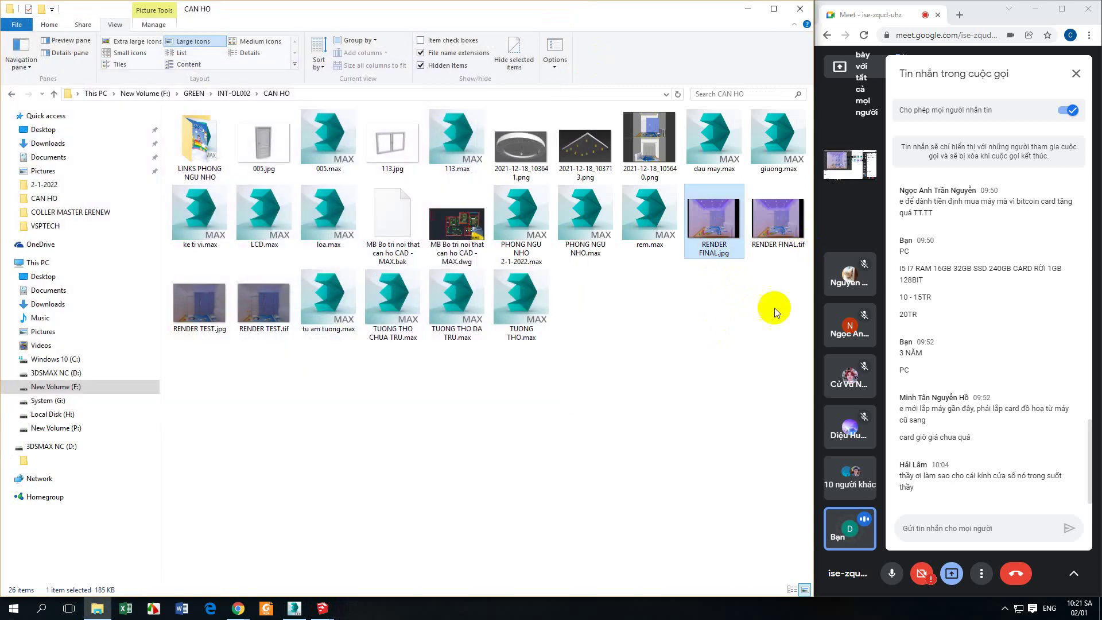
{"action": "left_click", "coordinate": [296, 608]}
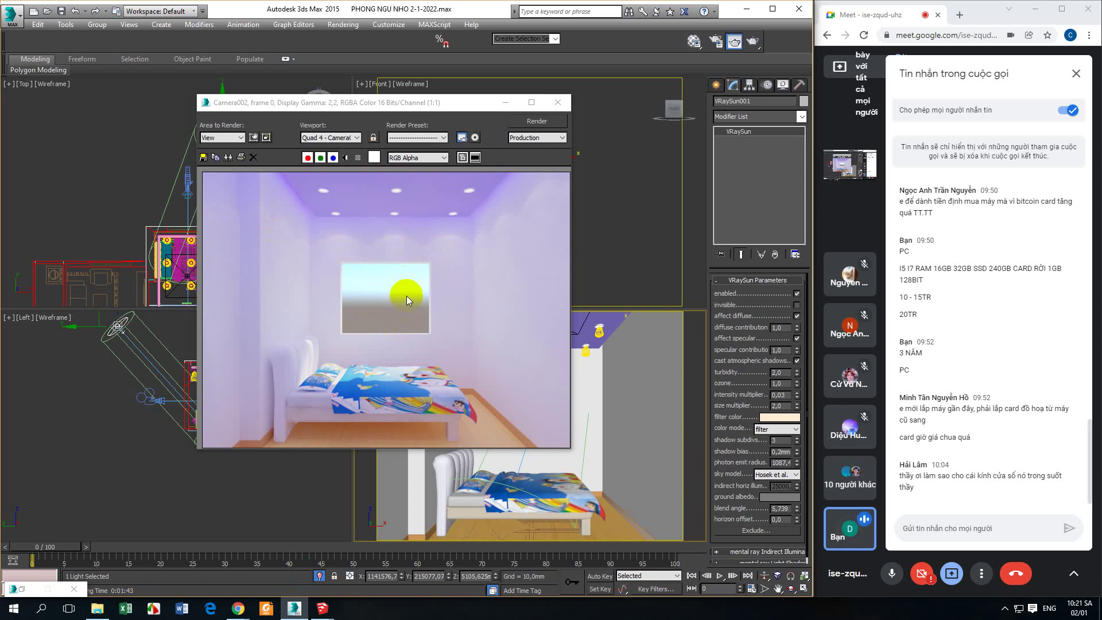
- Close the rendered image, unhide all objects and hide only the curtain in front of the window
{"action": "left_click", "coordinate": [558, 102]}
{"action": "right_click", "coordinate": [520, 417]}
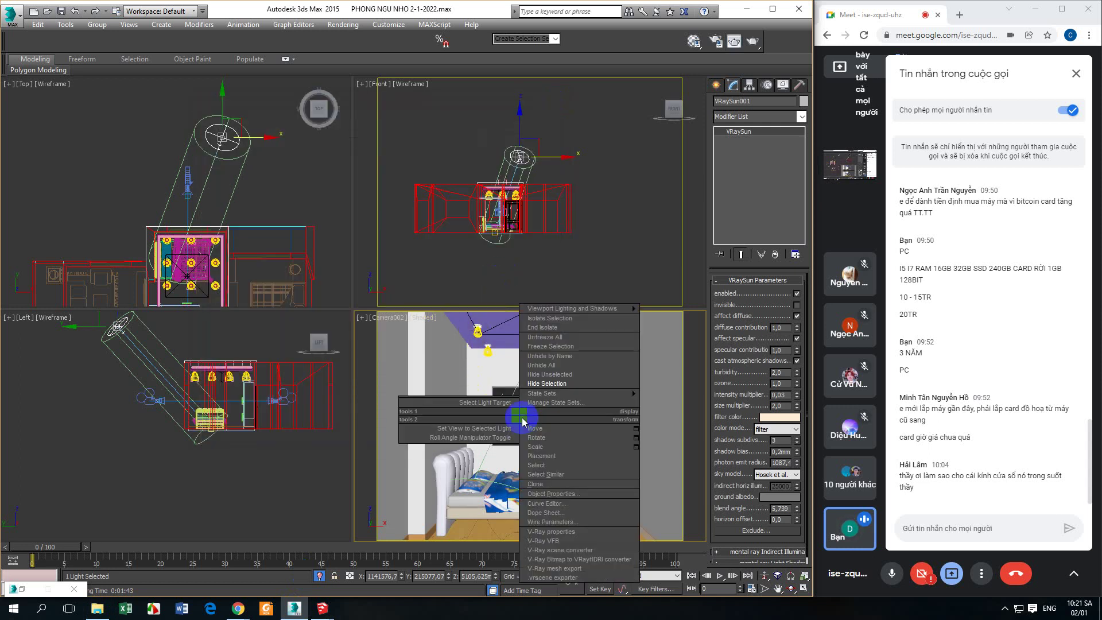
{"action": "left_click", "coordinate": [541, 365]}
{"action": "left_click", "coordinate": [526, 413]}
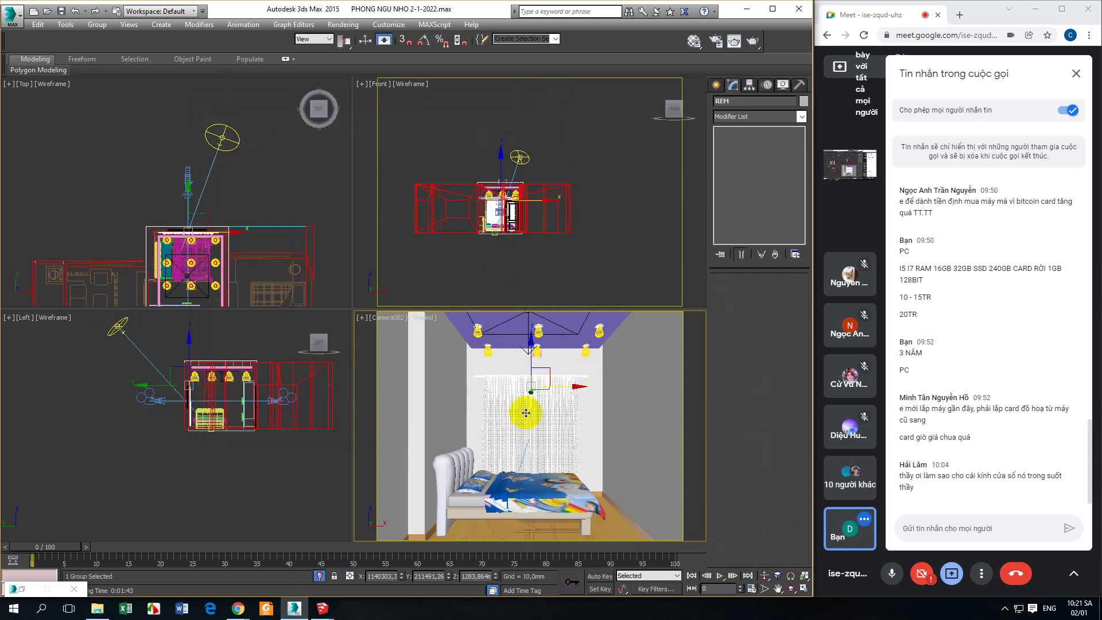
{"action": "right_click", "coordinate": [526, 413]}
{"action": "left_click", "coordinate": [551, 405]}
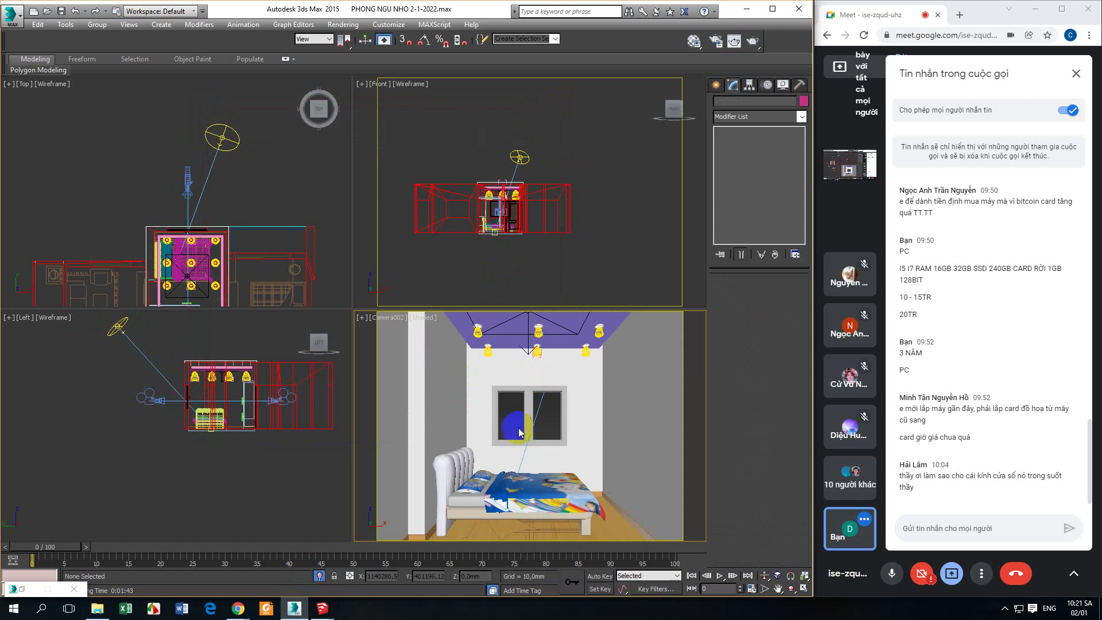
- Enlarge the Camera002 view to fill the viewport area and render it with the window unhidden
{"action": "left_click", "coordinate": [532, 415]}
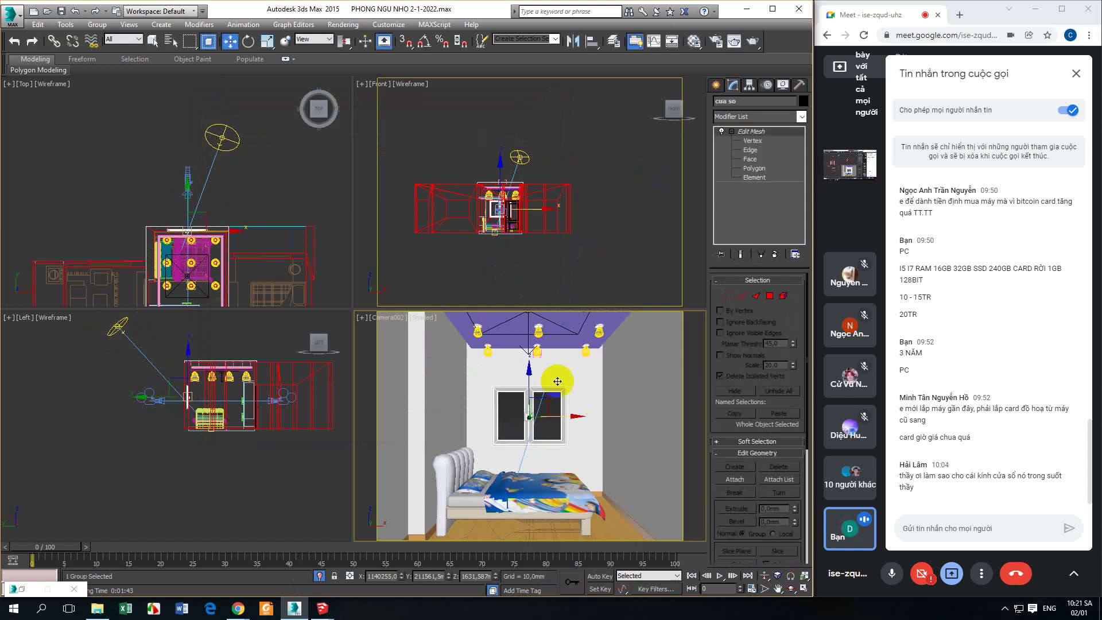
{"action": "right_click", "coordinate": [544, 428]}
{"action": "left_click", "coordinate": [465, 493]}
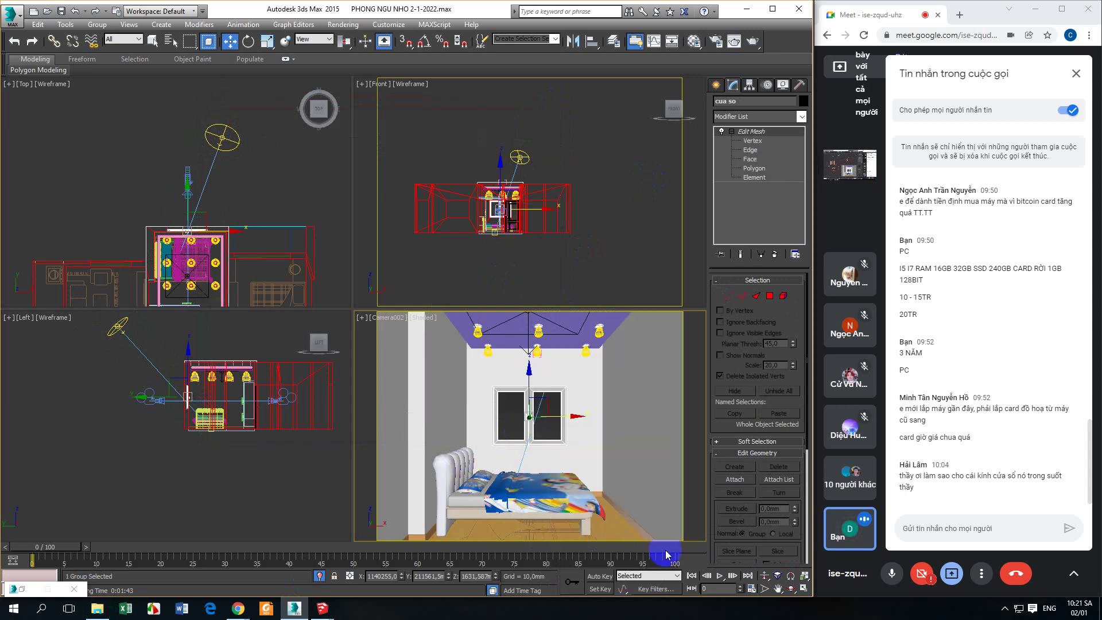
{"action": "left_click", "coordinate": [804, 588]}
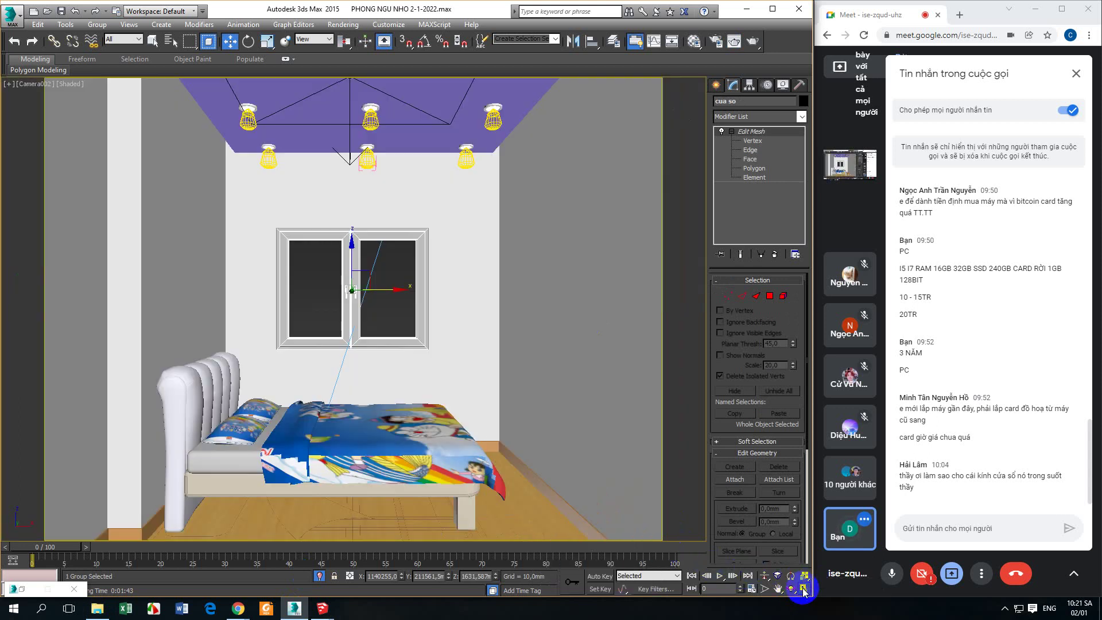
{"action": "left_click", "coordinate": [448, 291]}
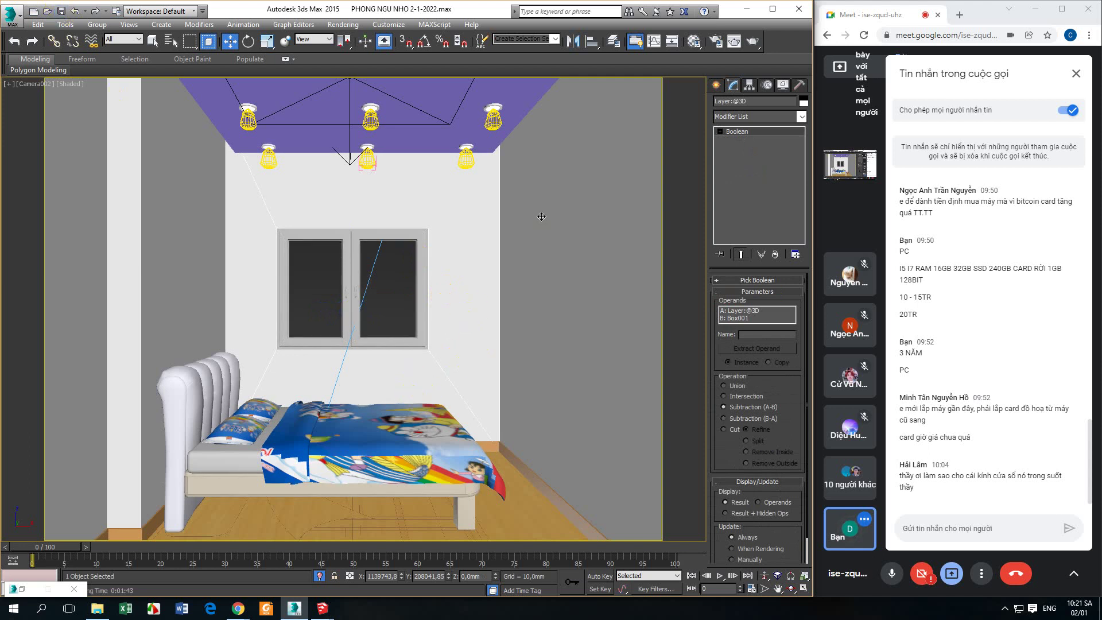
{"action": "left_click", "coordinate": [735, 41]}
{"action": "left_click", "coordinate": [550, 132]}
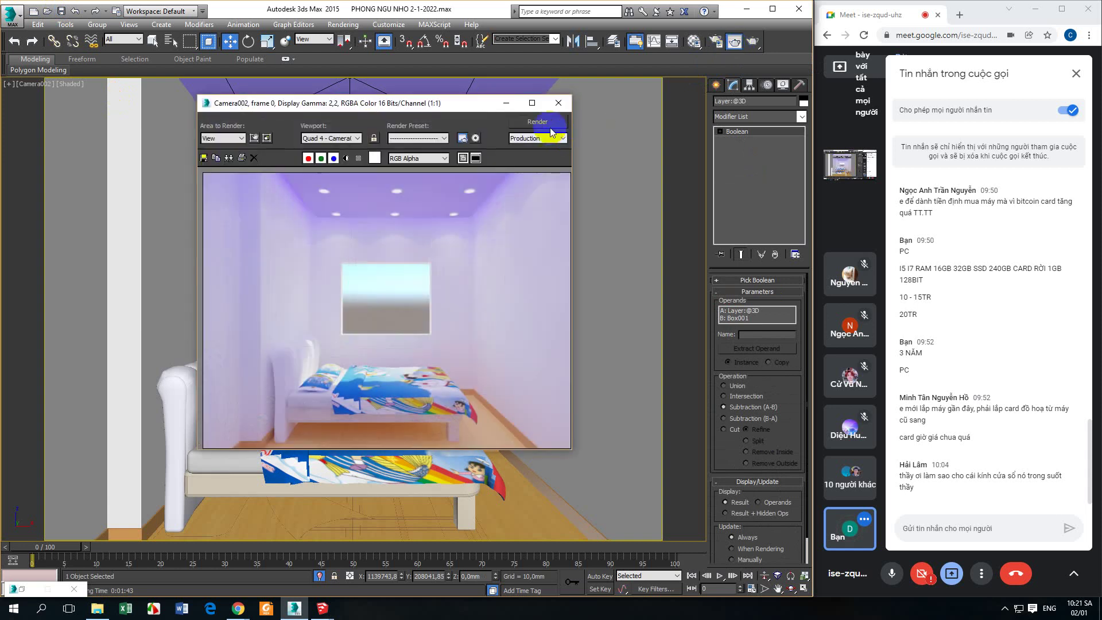
{"action": "left_click", "coordinate": [538, 122]}
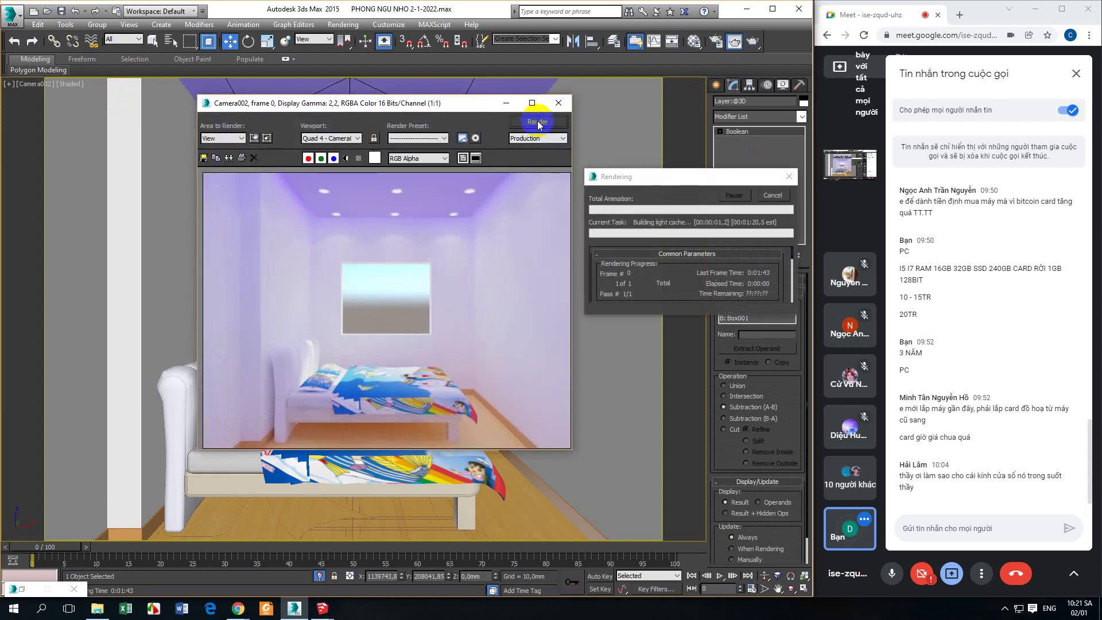
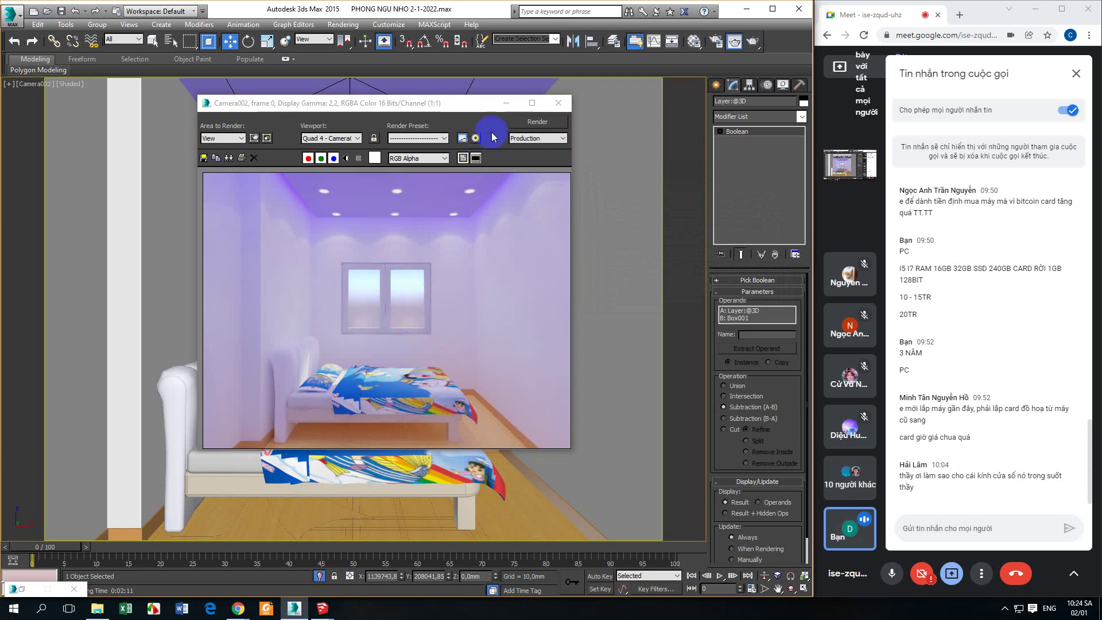
- Minimize the rendered image, save the scene and return to the four-viewport layout
{"action": "left_click", "coordinate": [505, 105]}
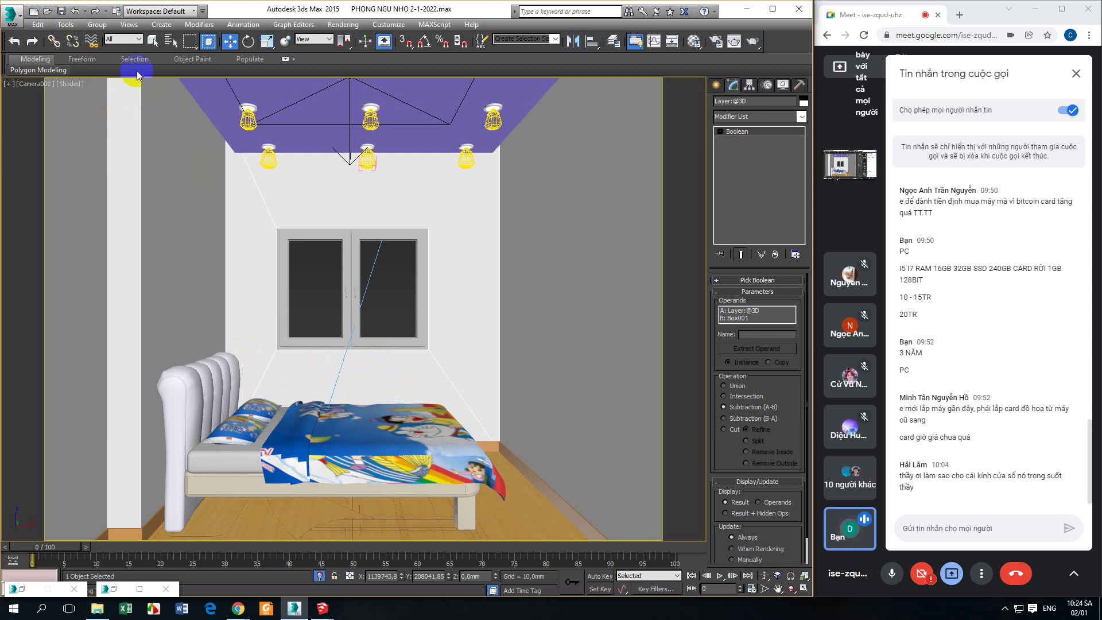
{"action": "left_click", "coordinate": [61, 10]}
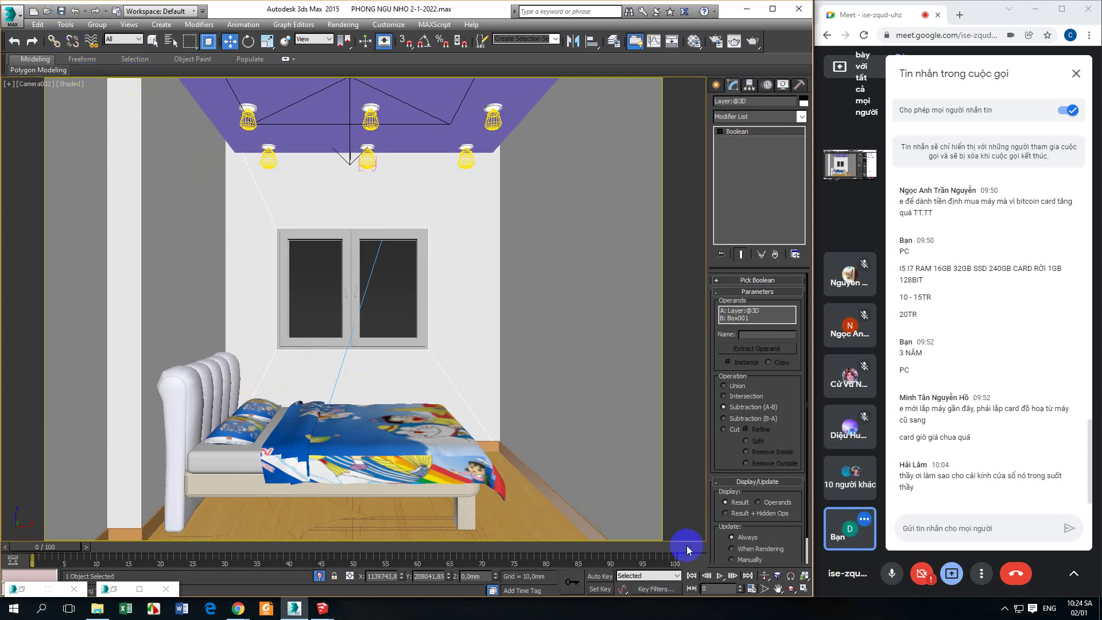
{"action": "left_click", "coordinate": [804, 588]}
- Draw a straight horizontal line about 5620 mm long outside the bedroom window in the Top view, crossing the exterior camera
{"action": "middle_click_drag", "start_coordinate": [272, 224], "coordinate": [269, 187]}
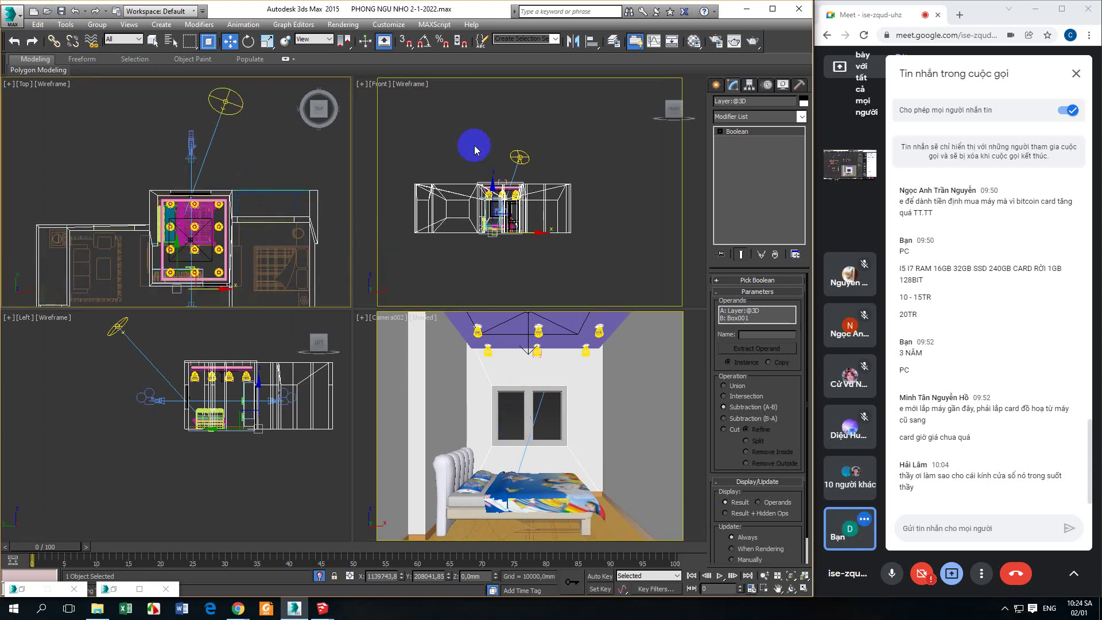
{"action": "left_click", "coordinate": [714, 85]}
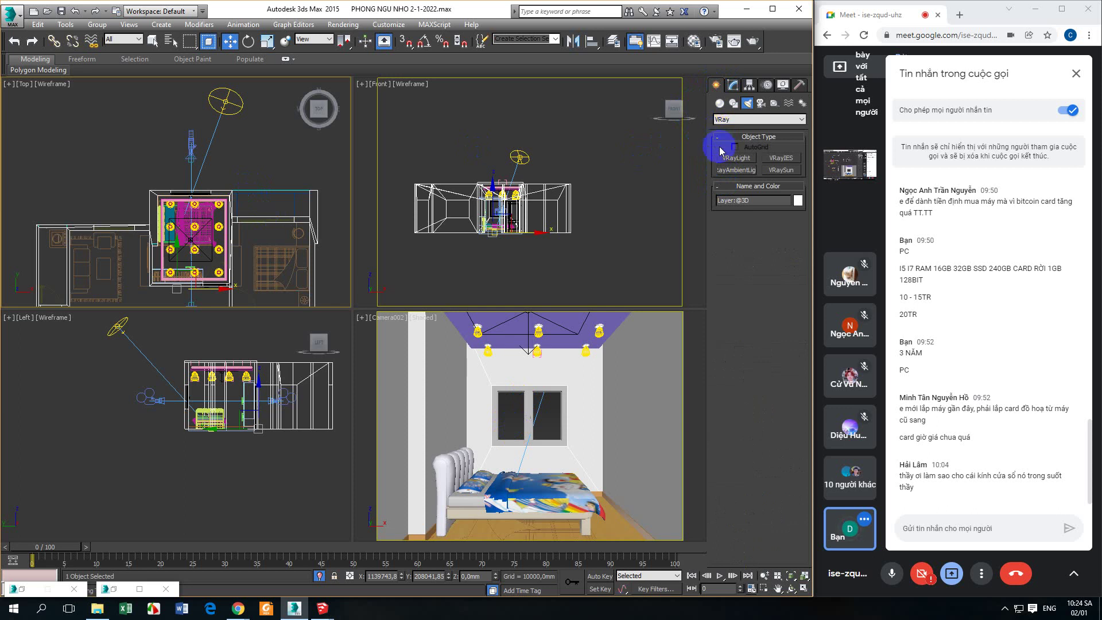
{"action": "left_click", "coordinate": [733, 103]}
{"action": "left_click", "coordinate": [736, 167]}
{"action": "middle_click_drag", "start_coordinate": [249, 178], "coordinate": [253, 214]}
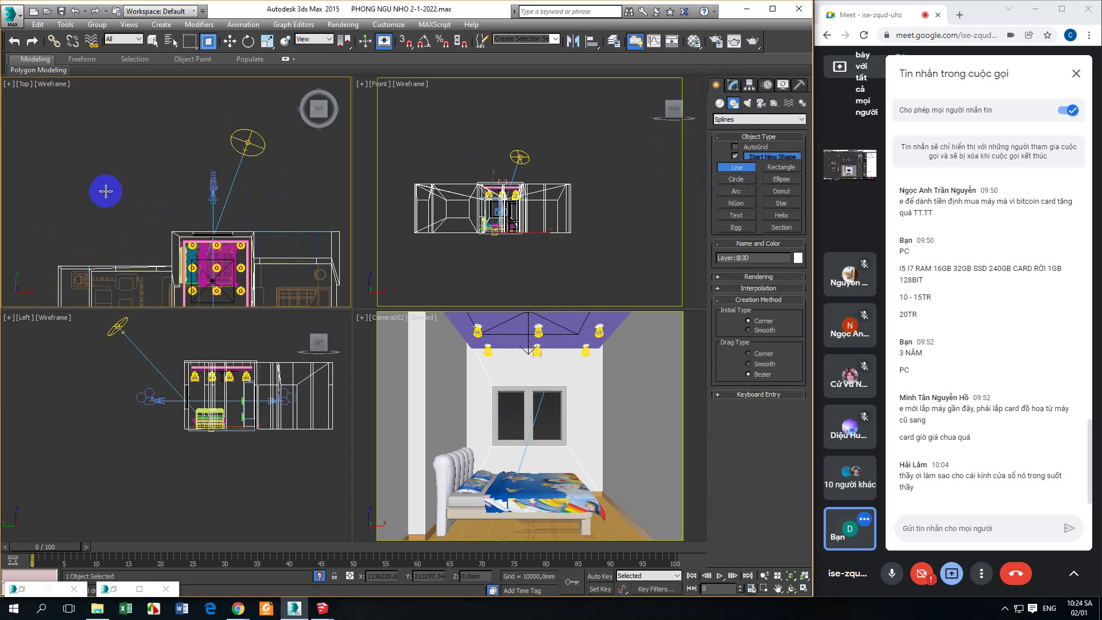
{"action": "left_click", "coordinate": [148, 188]}
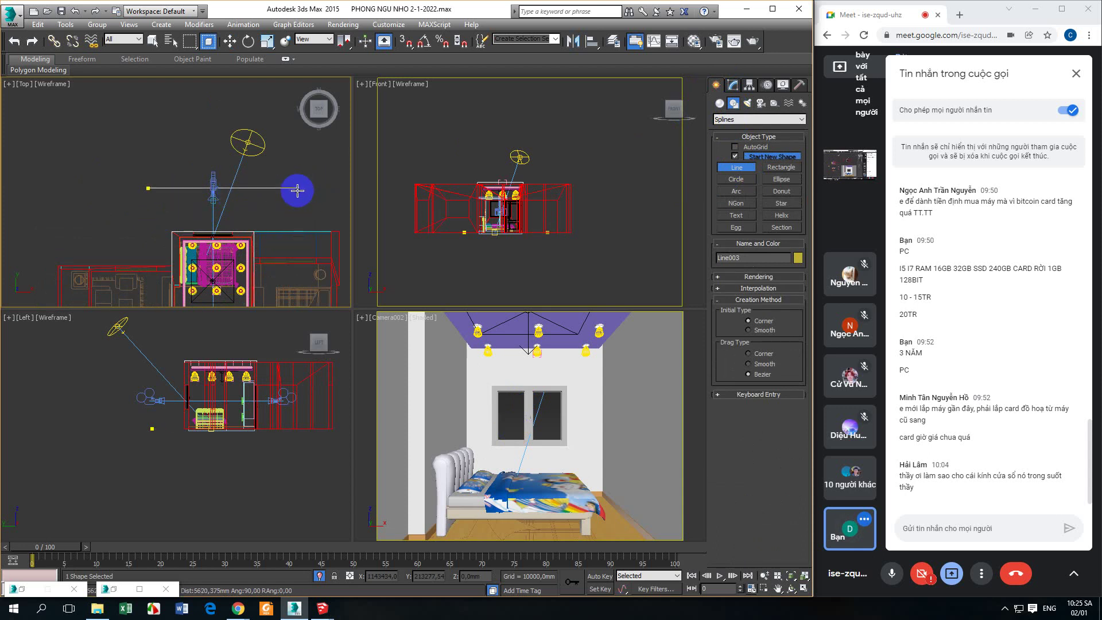
{"action": "left_click", "coordinate": [297, 190]}
{"action": "key", "text": "w"}
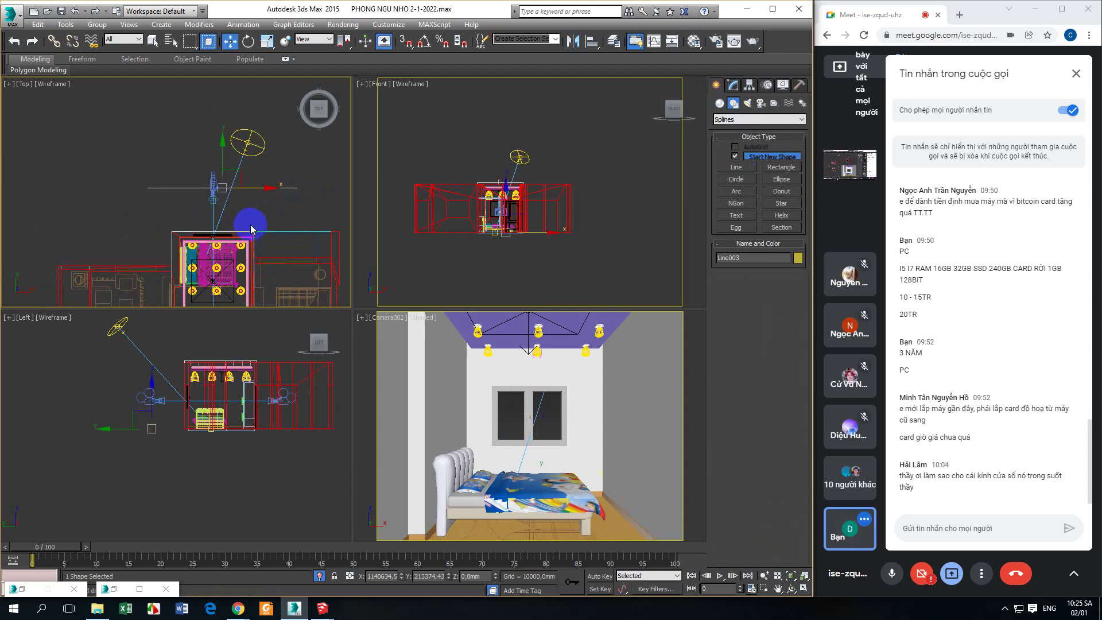
- Apply an Extrude modifier to the line with an amount of 3481 mm to form an upright backdrop plane
{"action": "scroll", "coordinate": [204, 336], "scroll_direction": "down", "scroll_amount": 2}
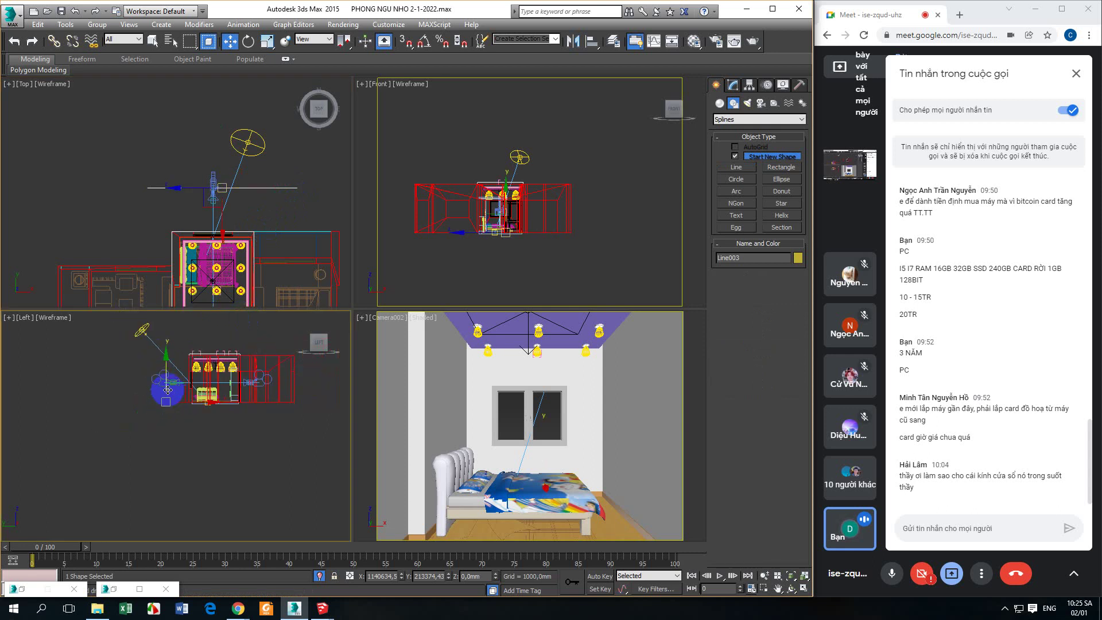
{"action": "scroll", "coordinate": [250, 142], "scroll_direction": "up", "scroll_amount": 3}
{"action": "right_click", "coordinate": [407, 202]}
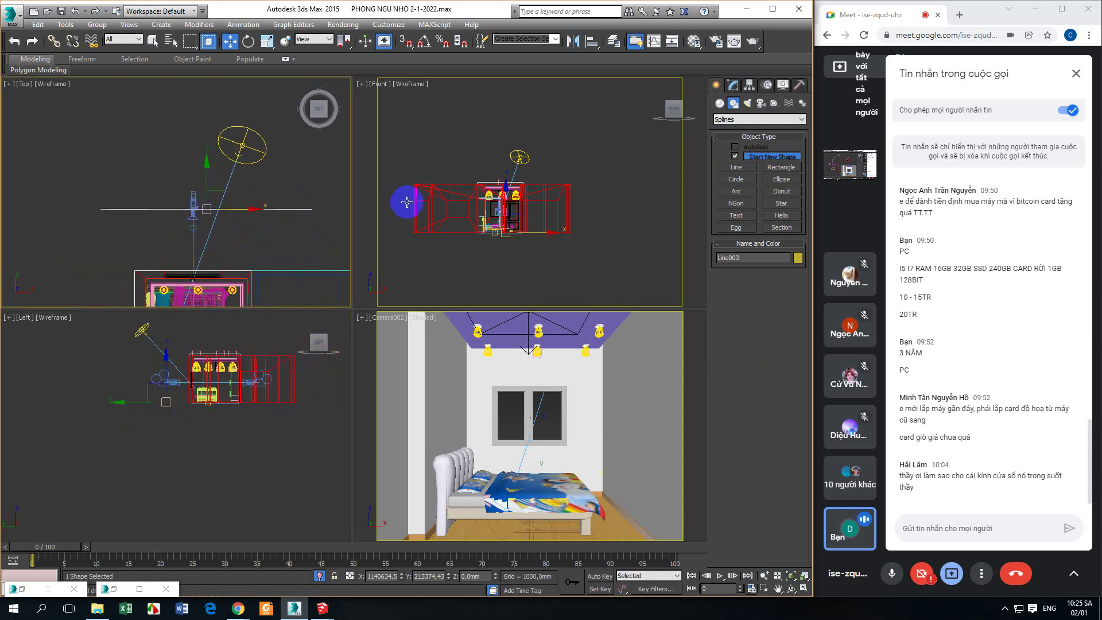
{"action": "left_click", "coordinate": [733, 85]}
{"action": "left_click", "coordinate": [738, 284]}
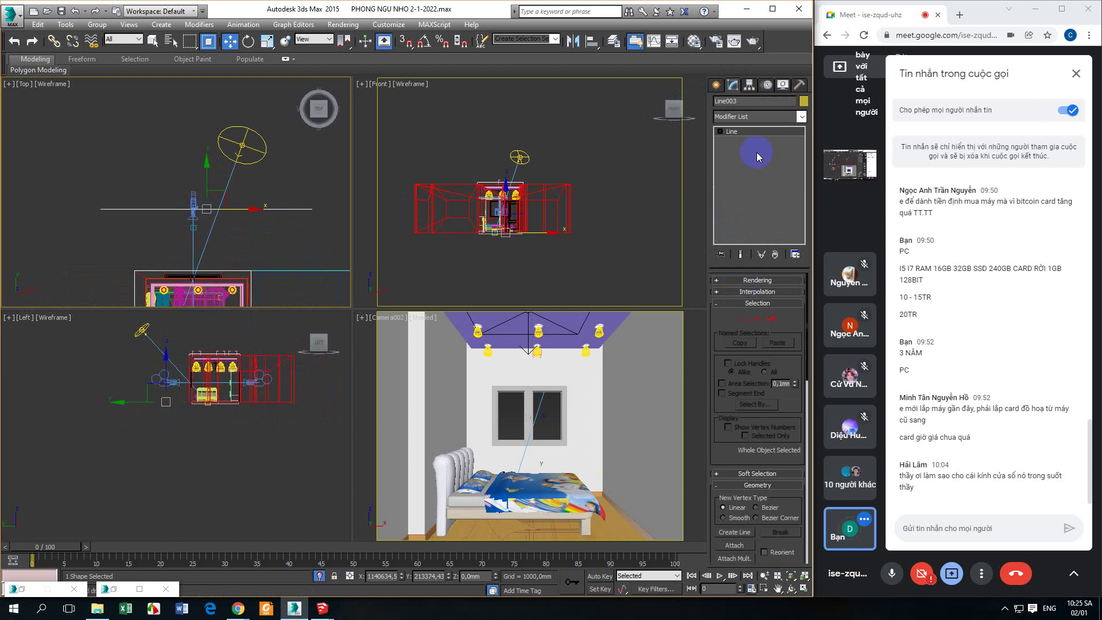
{"action": "left_click", "coordinate": [758, 117]}
{"action": "scroll", "coordinate": [746, 196], "scroll_direction": "down", "scroll_amount": 10}
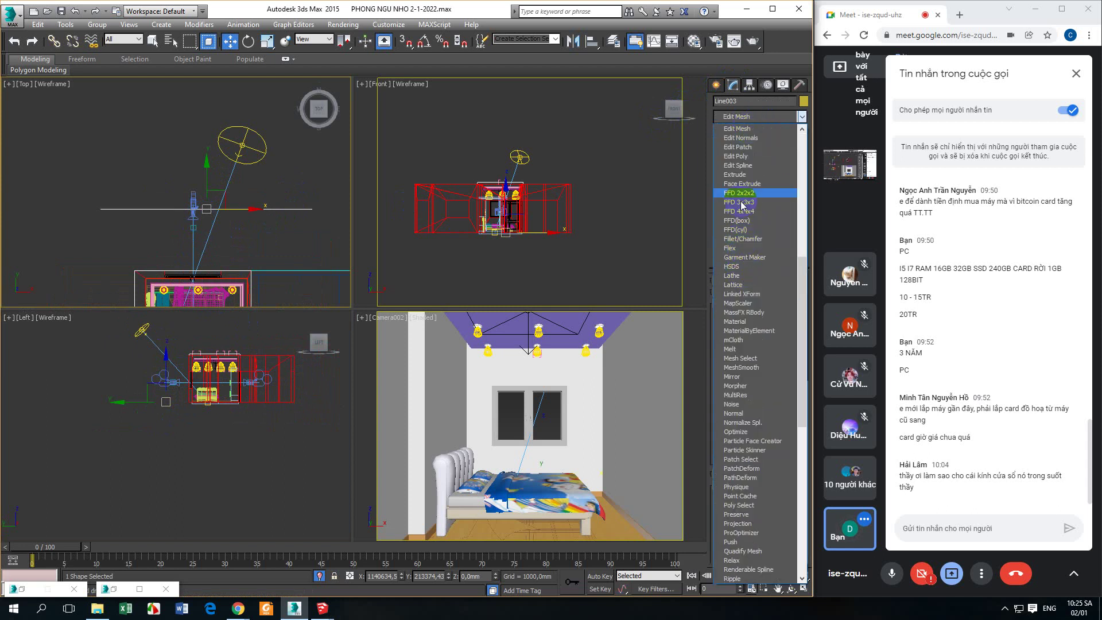
{"action": "left_click", "coordinate": [741, 174]}
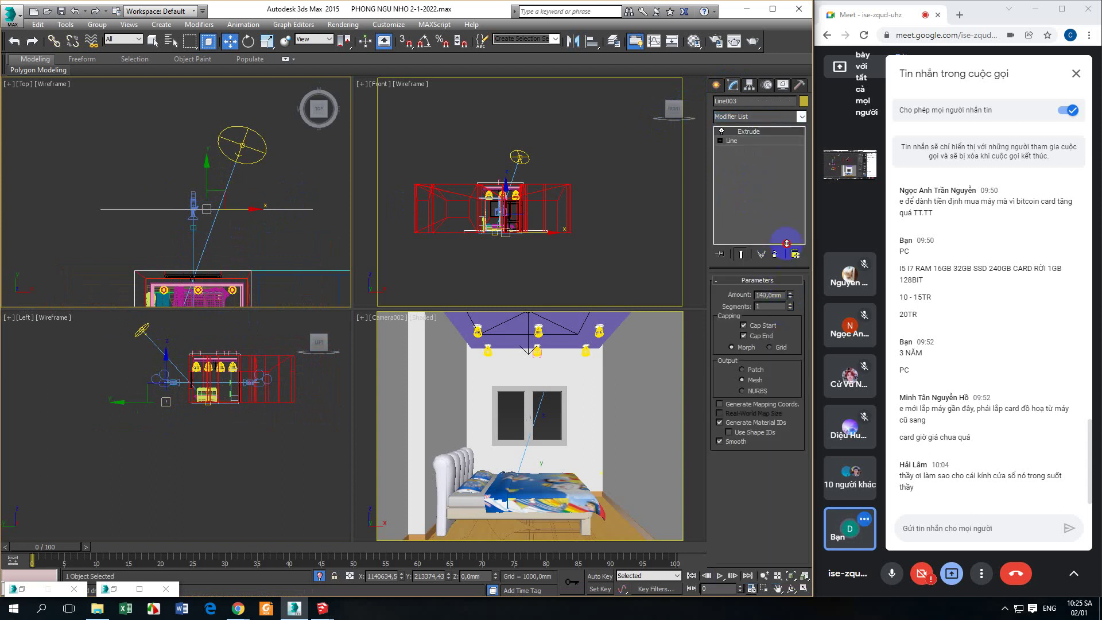
{"action": "left_click_drag", "start_coordinate": [789, 293], "coordinate": [814, 597]}
{"action": "left_click_drag", "start_coordinate": [790, 292], "coordinate": [792, 254]}
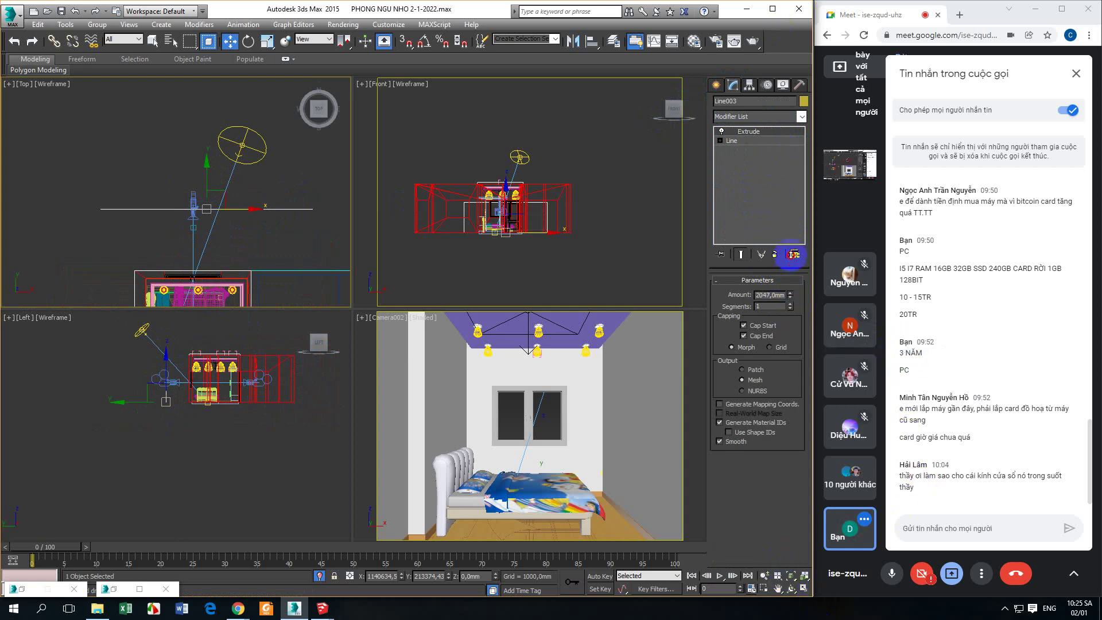
{"action": "left_click_drag", "start_coordinate": [779, 204], "coordinate": [458, 315]}
- Change the Left view to a shaded Perspective view and inspect the extruded plane in front of the window
{"action": "middle_click_drag", "start_coordinate": [224, 254], "coordinate": [216, 221]}
{"action": "middle_click_drag", "start_coordinate": [191, 420], "coordinate": [190, 442]}
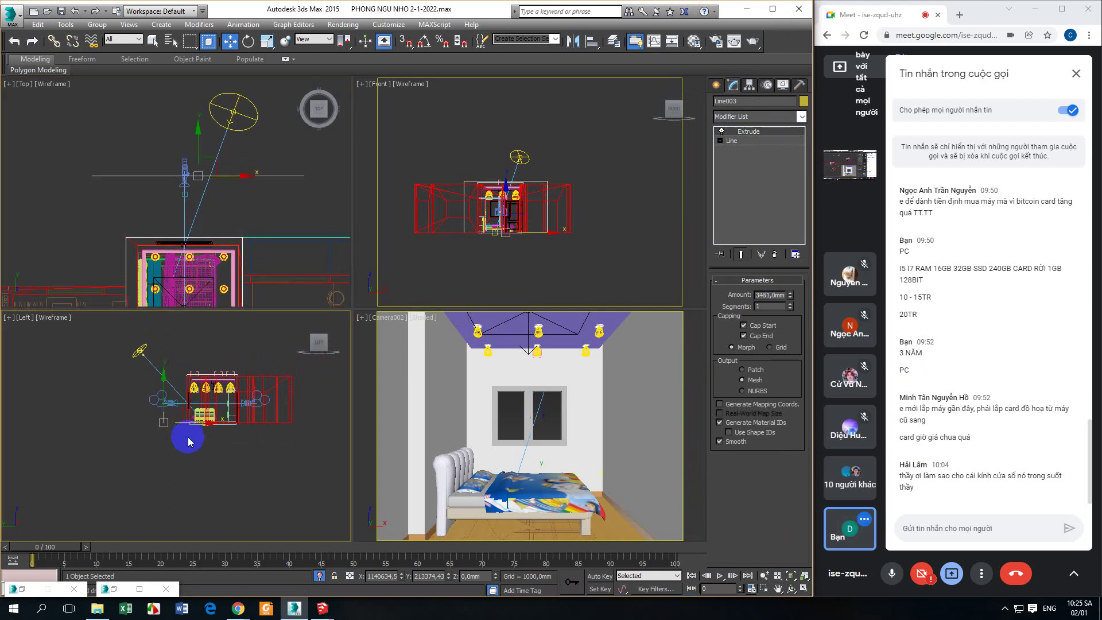
{"action": "key", "text": "p"}
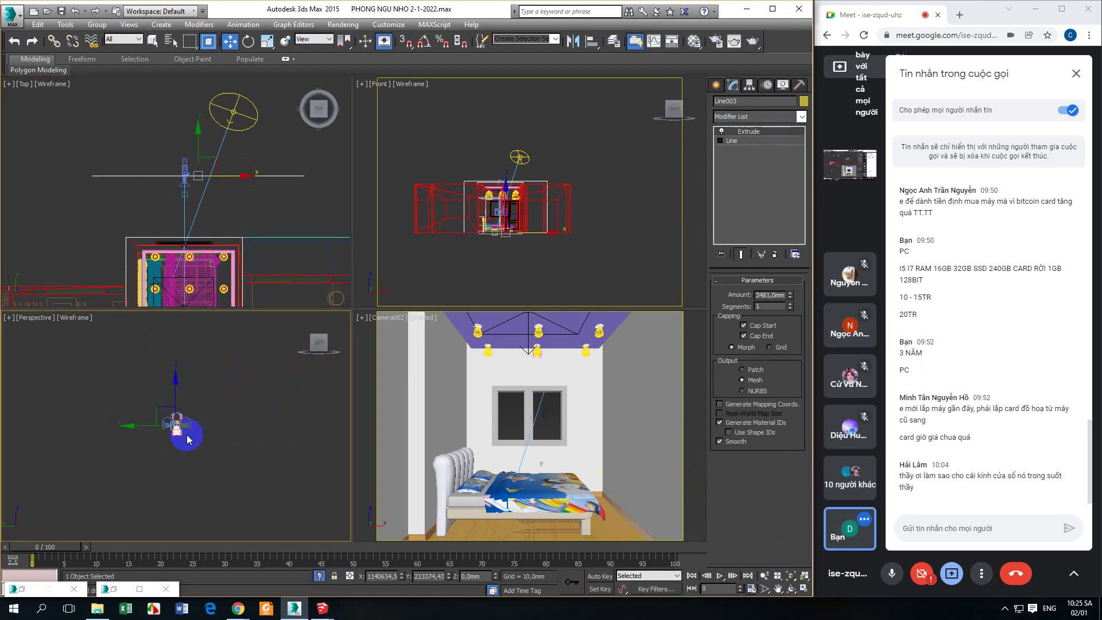
{"action": "key", "text": "F3"}
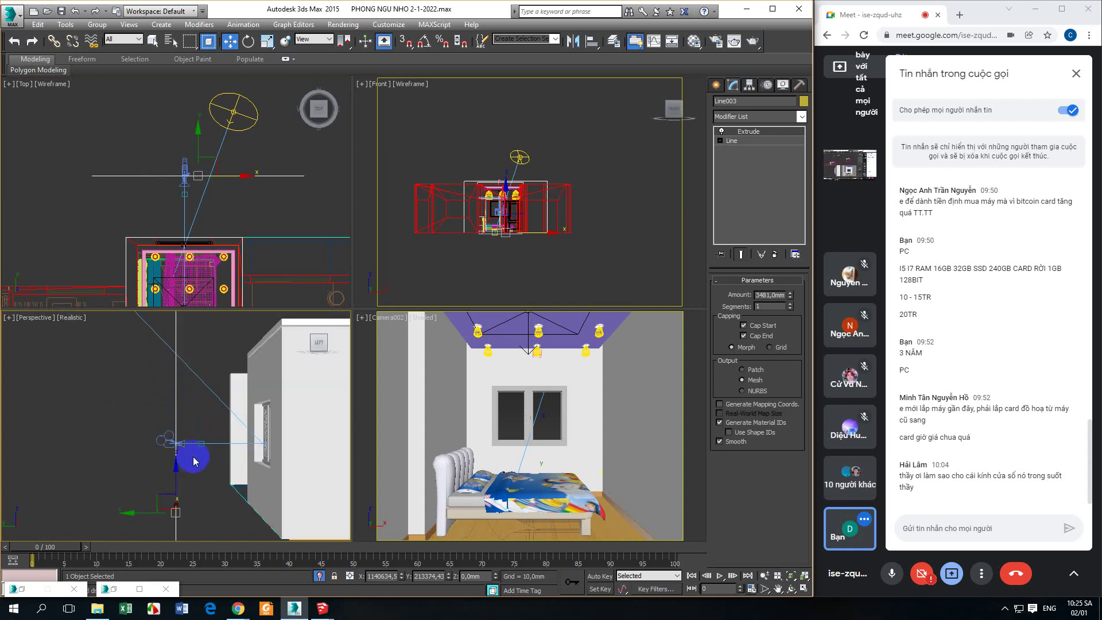
{"action": "middle_click_drag", "start_coordinate": [202, 457], "coordinate": [185, 438], "text": "alt"}
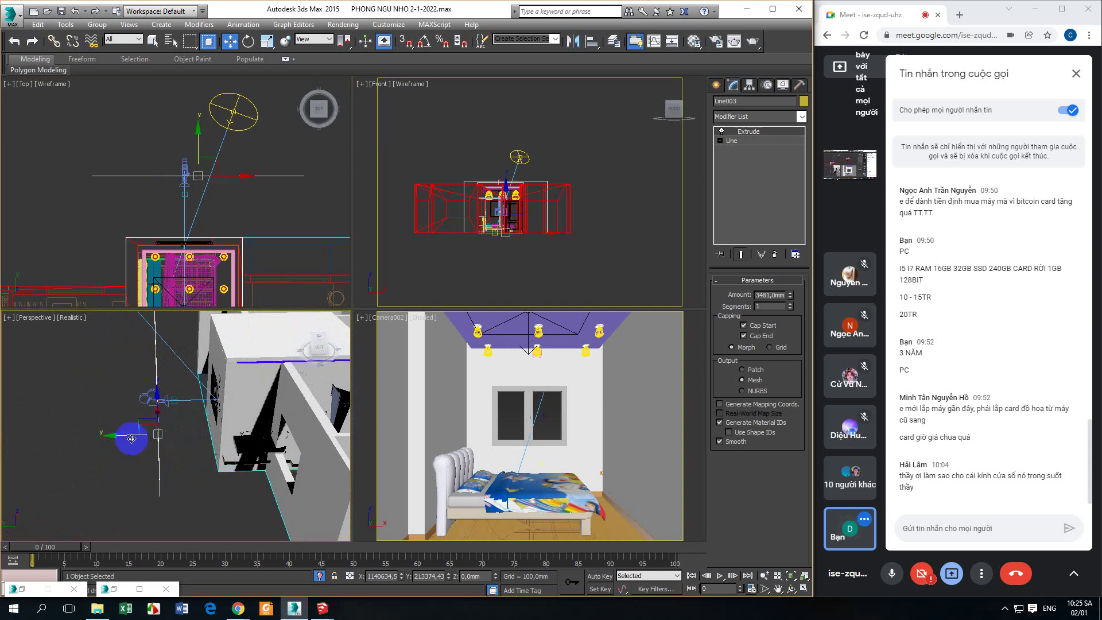
- Move the extruded plane along Y away from the window, past the VRaySun, to about Y 215614 mm
{"action": "middle_click_drag", "start_coordinate": [193, 152], "coordinate": [194, 164]}
{"action": "left_click_drag", "start_coordinate": [197, 157], "coordinate": [199, 139]}
{"action": "middle_click_drag", "start_coordinate": [200, 139], "coordinate": [199, 178]}
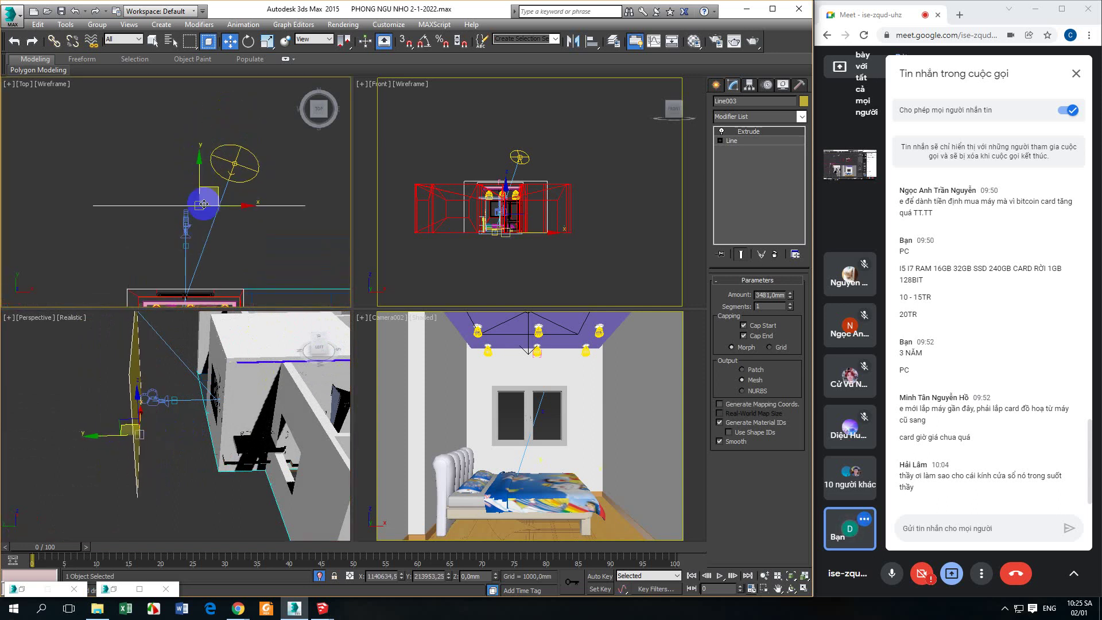
{"action": "left_click_drag", "start_coordinate": [199, 177], "coordinate": [191, 122]}
{"action": "scroll", "coordinate": [163, 365], "scroll_direction": "down", "scroll_amount": 6}
{"action": "scroll", "coordinate": [163, 366], "scroll_direction": "up", "scroll_amount": 5}
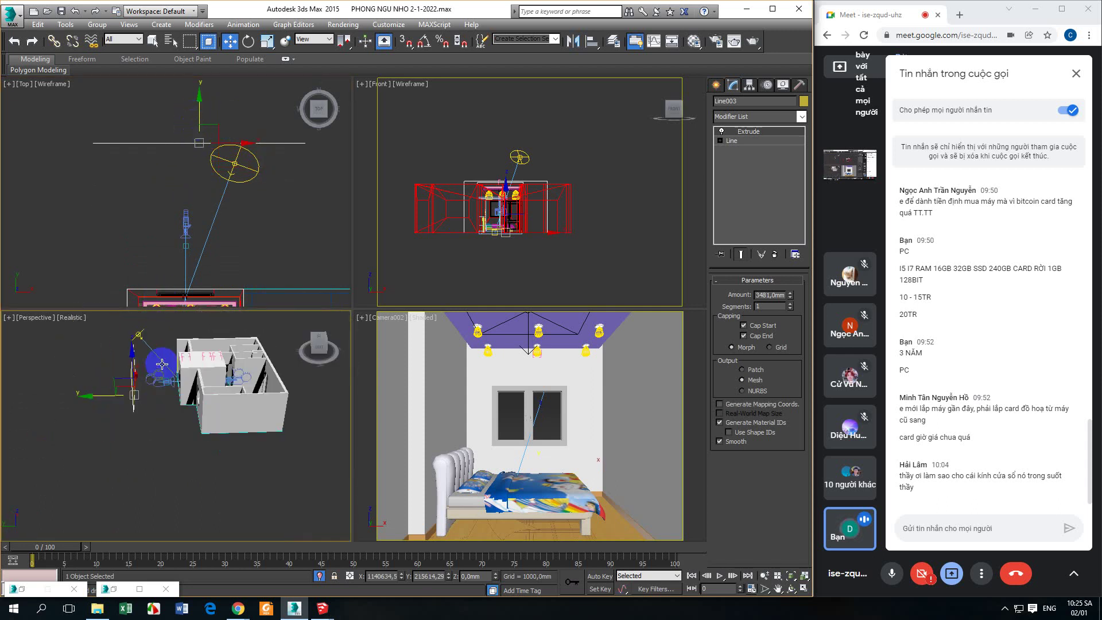
{"action": "middle_click_drag", "start_coordinate": [233, 108], "coordinate": [235, 128]}
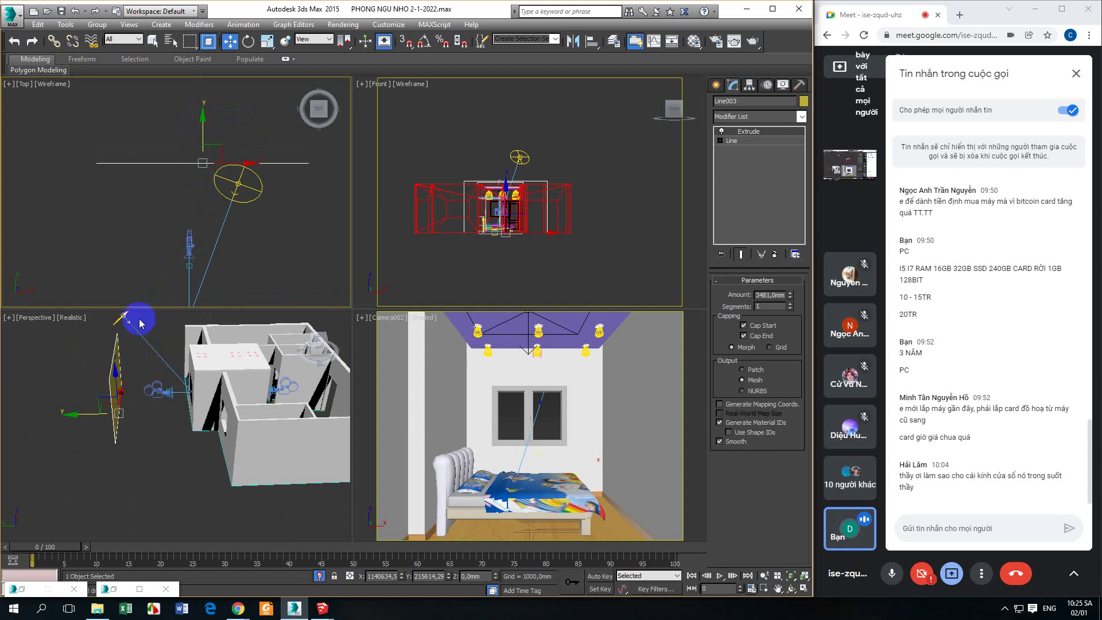
- Try the backdrop plane nearer the VRaySun in the Top view and move it back beyond the sun to about Y 215658 mm
{"action": "left_click_drag", "start_coordinate": [202, 121], "coordinate": [201, 140]}
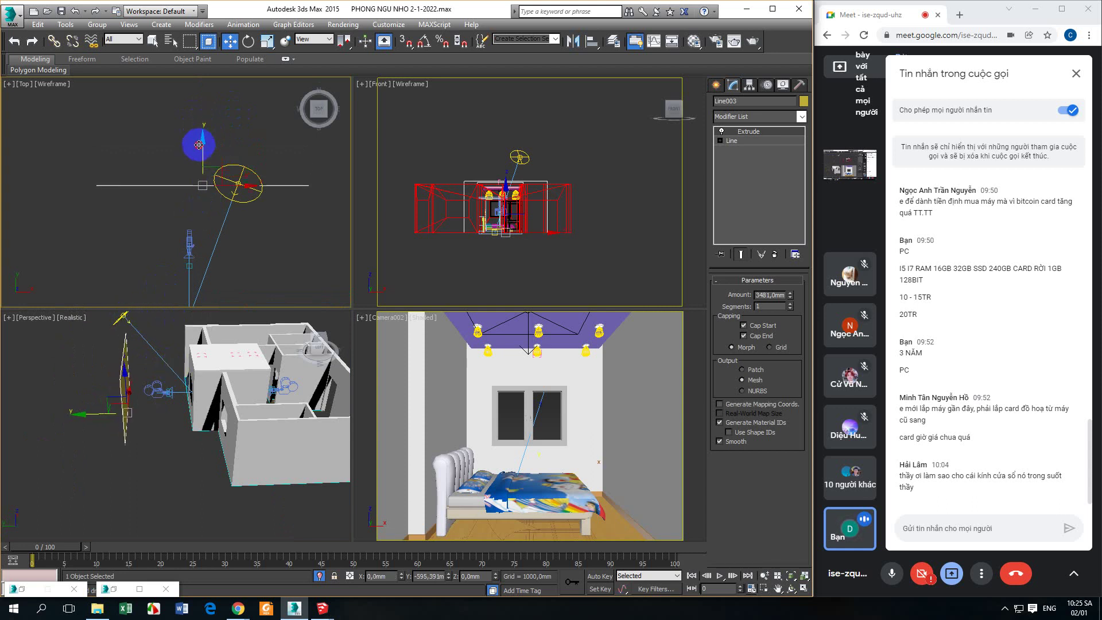
{"action": "left_click", "coordinate": [233, 197]}
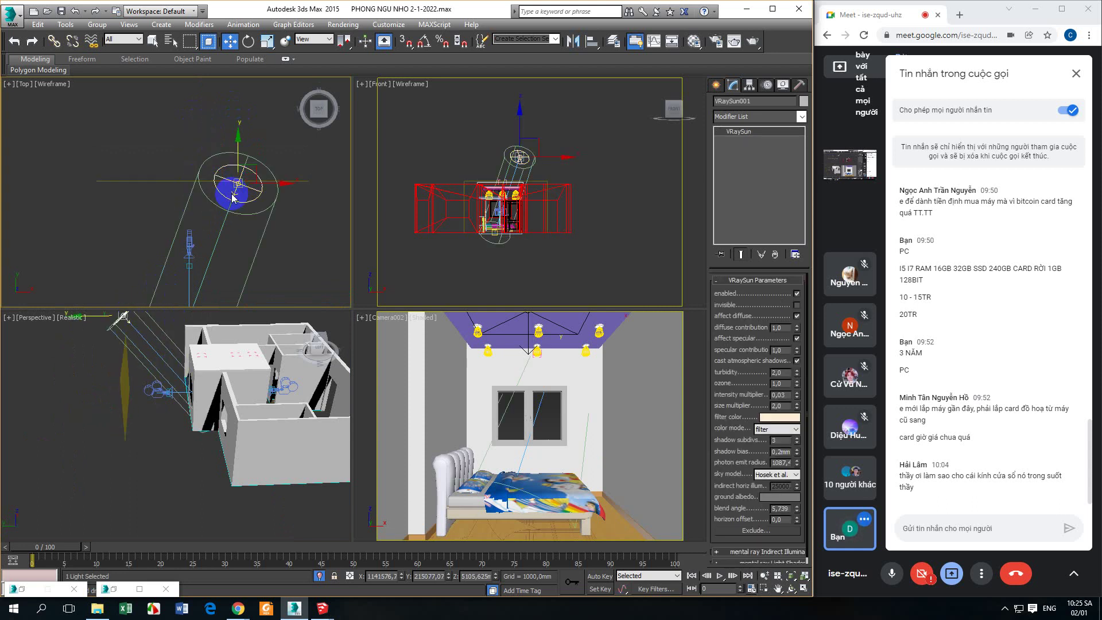
{"action": "left_click", "coordinate": [161, 181]}
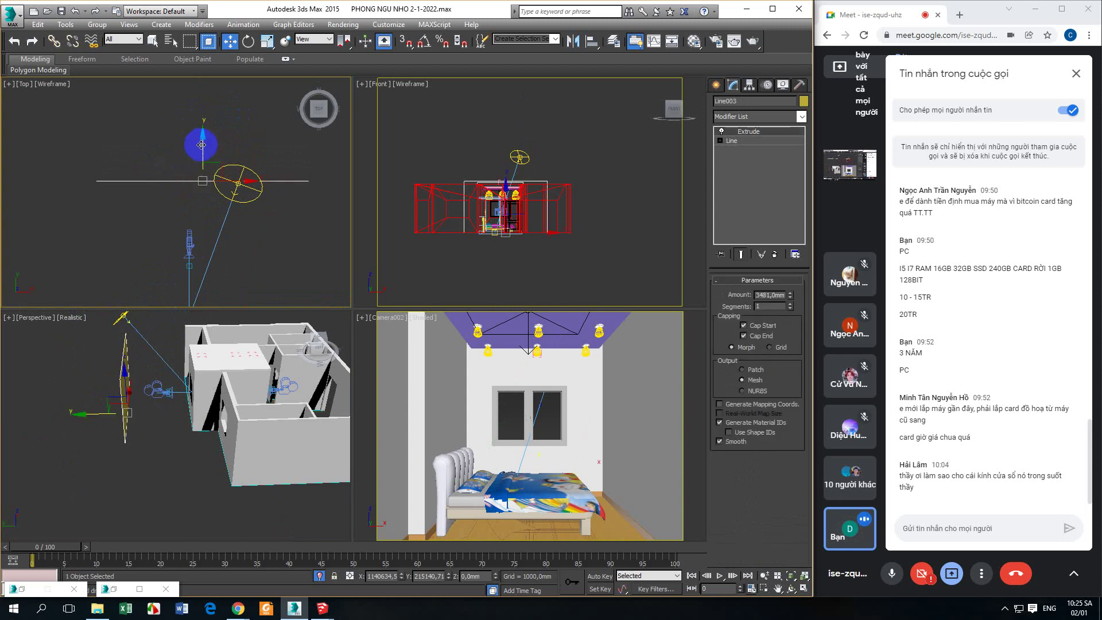
{"action": "left_click_drag", "start_coordinate": [202, 150], "coordinate": [201, 130]}
{"action": "middle_click_drag", "start_coordinate": [166, 362], "coordinate": [126, 401], "text": "alt"}
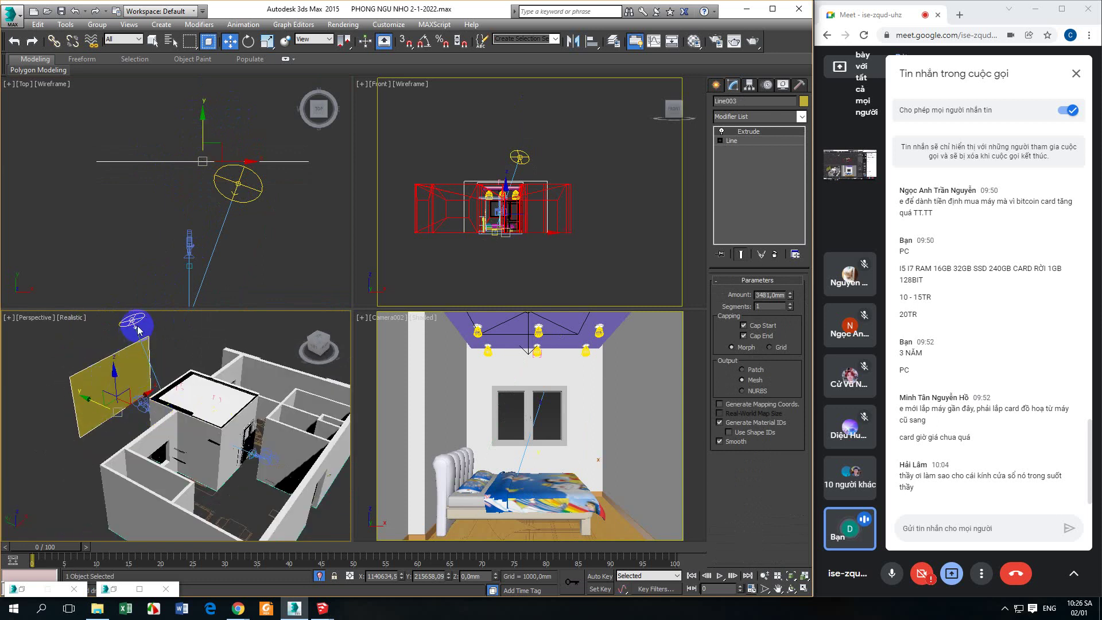
- Try the backdrop plane close to the window at about Y 212070 mm and return it past the VRaySun to about Y 215615 mm
{"action": "scroll", "coordinate": [196, 263], "scroll_direction": "down", "scroll_amount": 3}
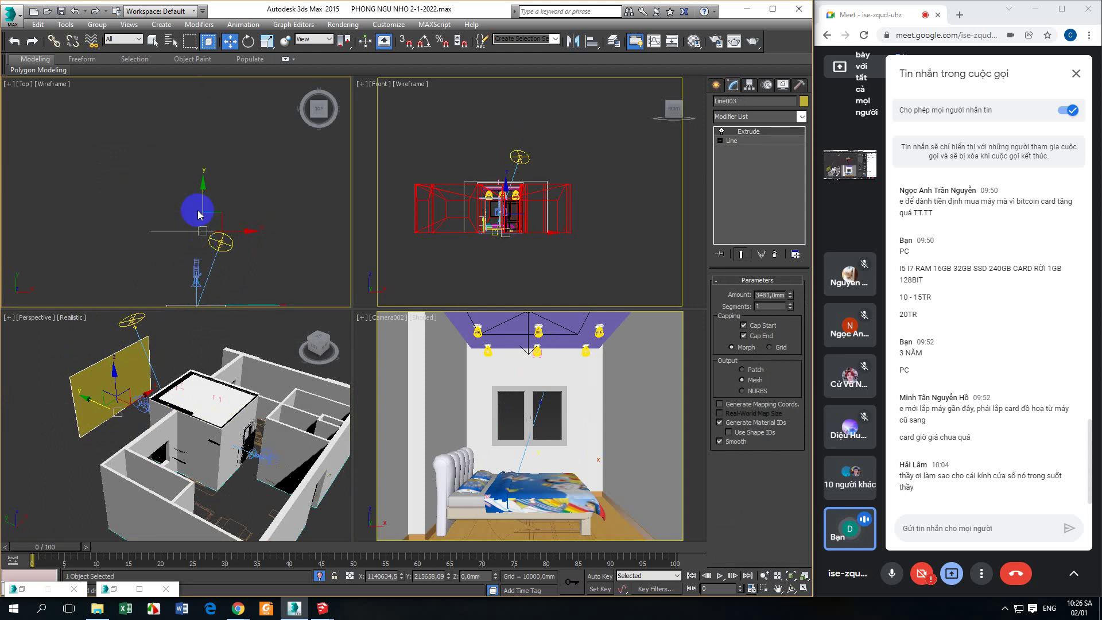
{"action": "left_click_drag", "start_coordinate": [201, 198], "coordinate": [202, 298]}
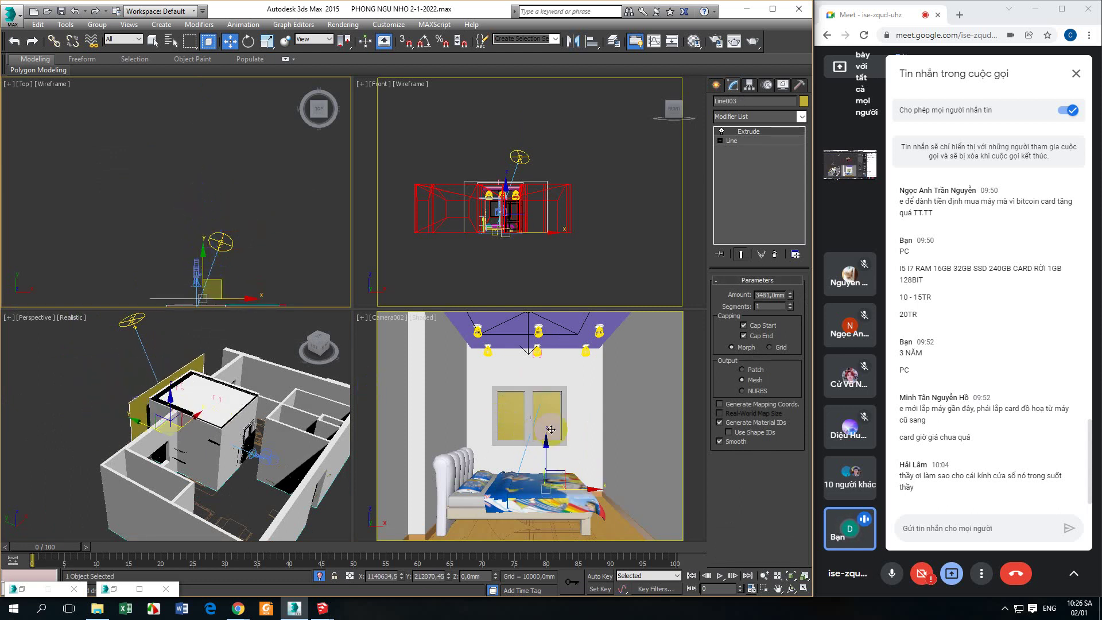
{"action": "mouse_move", "coordinate": [488, 454]}
{"action": "left_mouse_down"}
{"action": "mouse_move", "coordinate": [469, 454]}
{"action": "mouse_move", "coordinate": [240, 244]}
{"action": "mouse_move", "coordinate": [200, 241]}
{"action": "mouse_move", "coordinate": [204, 165]}
{"action": "mouse_move", "coordinate": [206, 175]}
{"action": "left_mouse_up"}
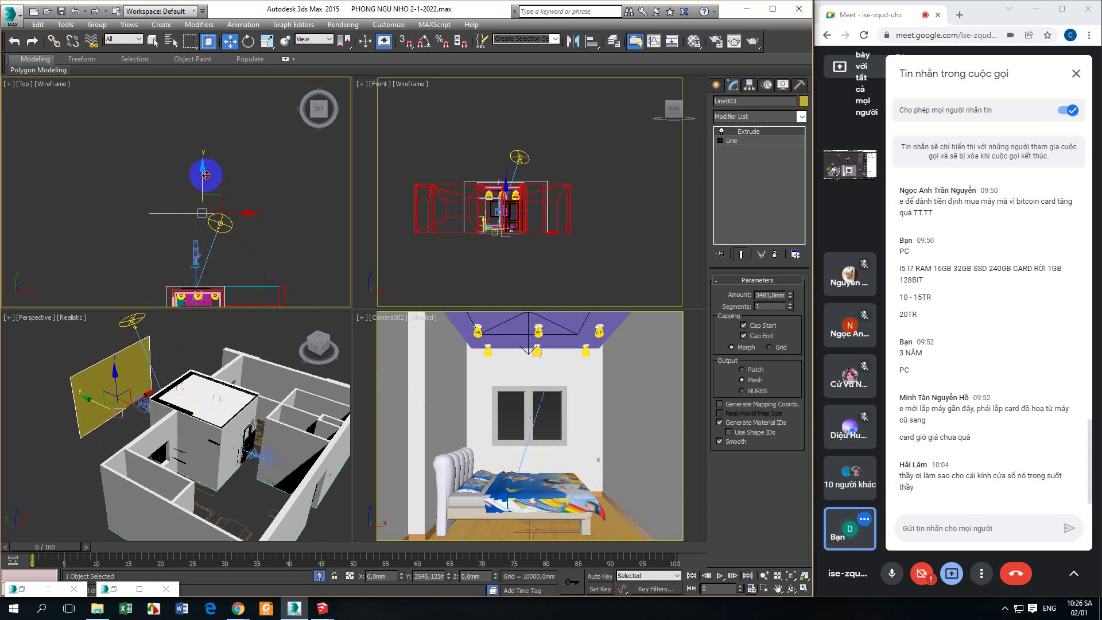
{"action": "middle_click_drag", "start_coordinate": [190, 270], "coordinate": [194, 215]}
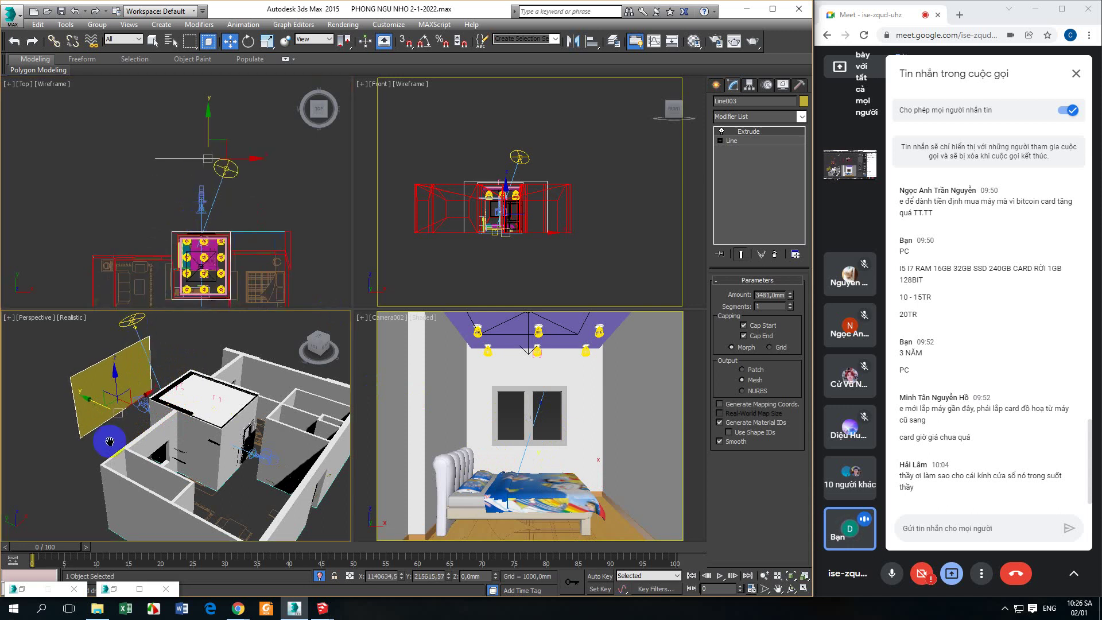
{"action": "middle_click_drag", "start_coordinate": [172, 402], "coordinate": [132, 410], "text": "alt"}
- Add a Bitmap map to the diffuse colour of the unused standard material 20 - Default
{"action": "key", "text": "m"}
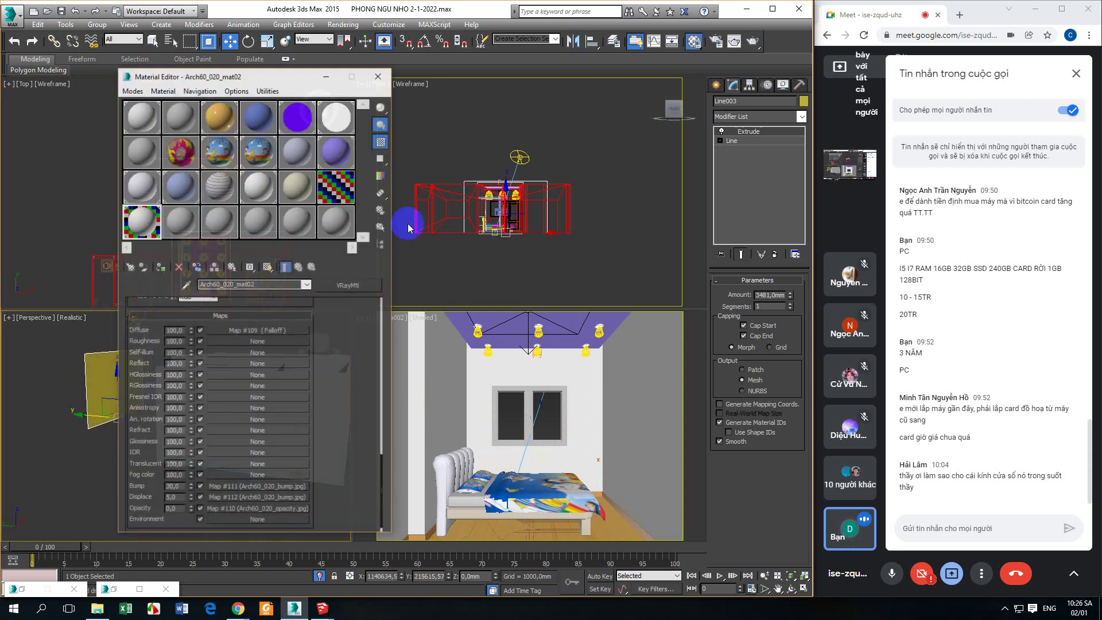
{"action": "left_click", "coordinate": [184, 227]}
{"action": "left_click", "coordinate": [209, 375]}
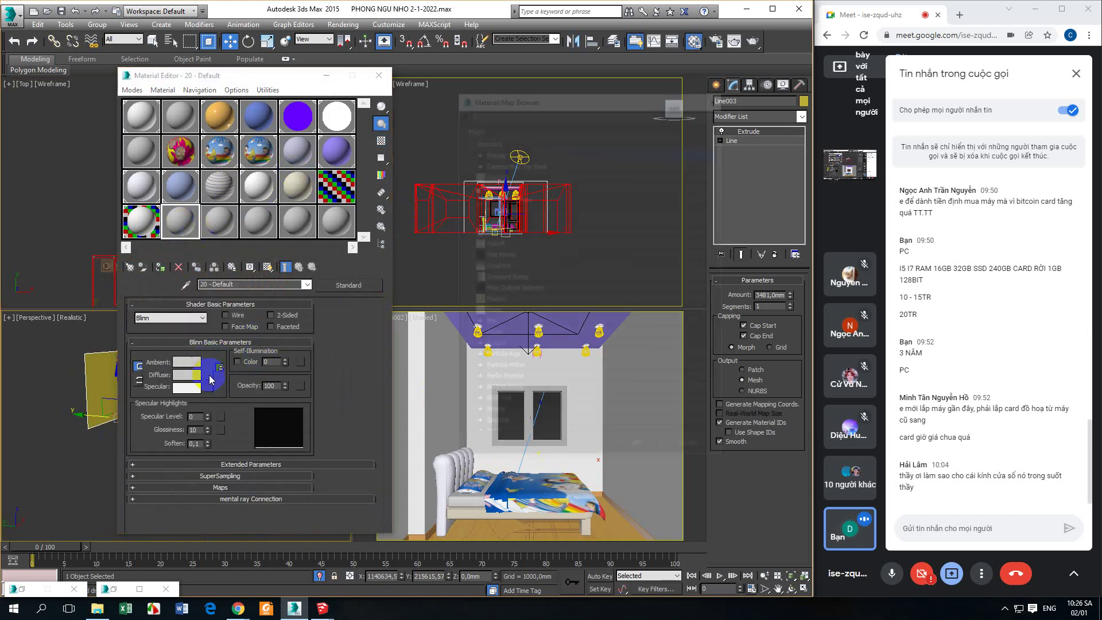
{"action": "double_click", "coordinate": [485, 152]}
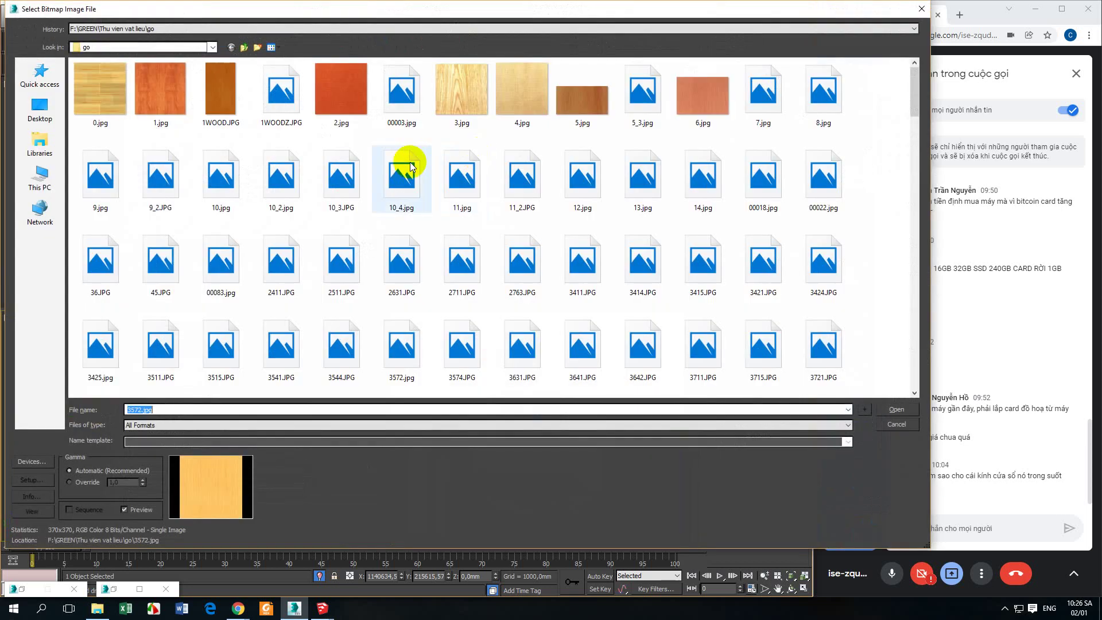
- Load 1200px-Lower_Manhattan_skyline_-_June_2017.jpg from the GREEN\INT-BL002 folder as the diffuse bitmap
{"action": "left_click", "coordinate": [243, 49]}
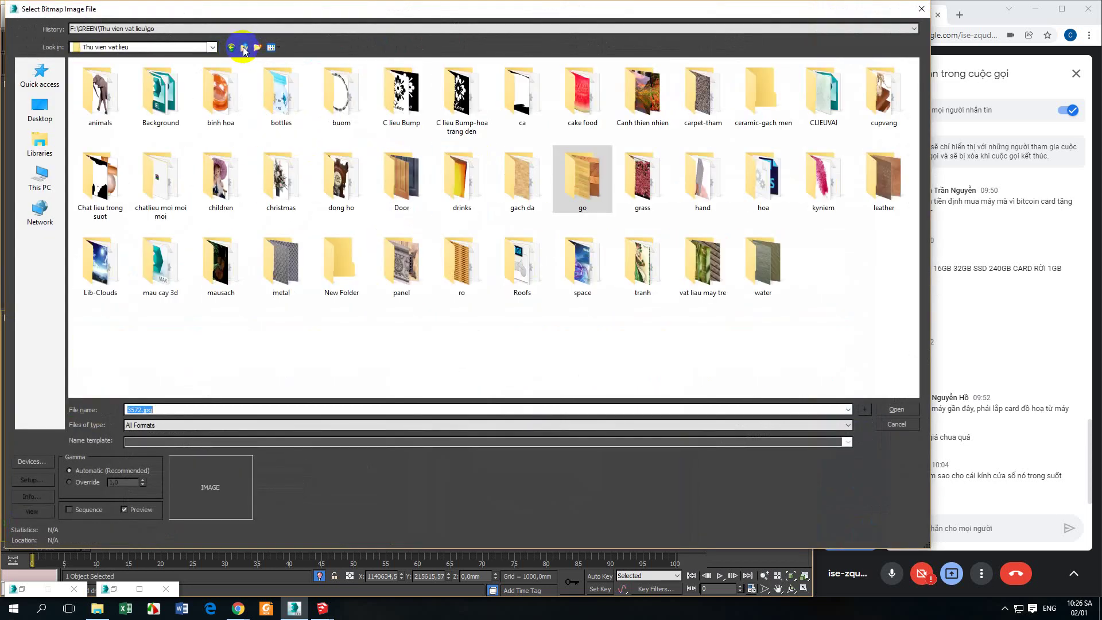
{"action": "left_click", "coordinate": [244, 49]}
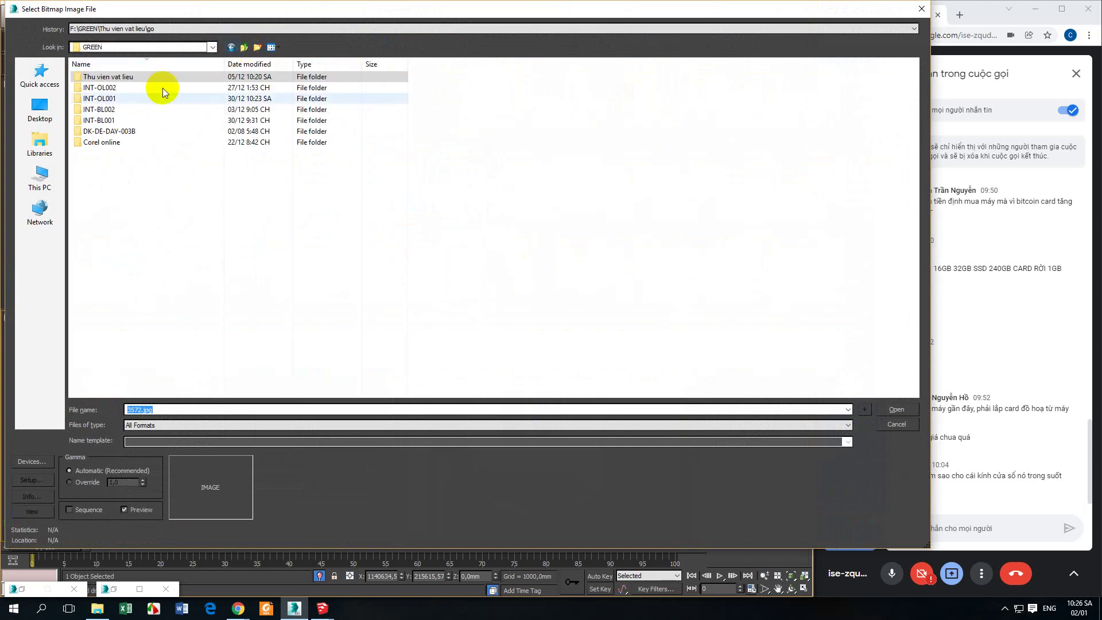
{"action": "double_click", "coordinate": [99, 109]}
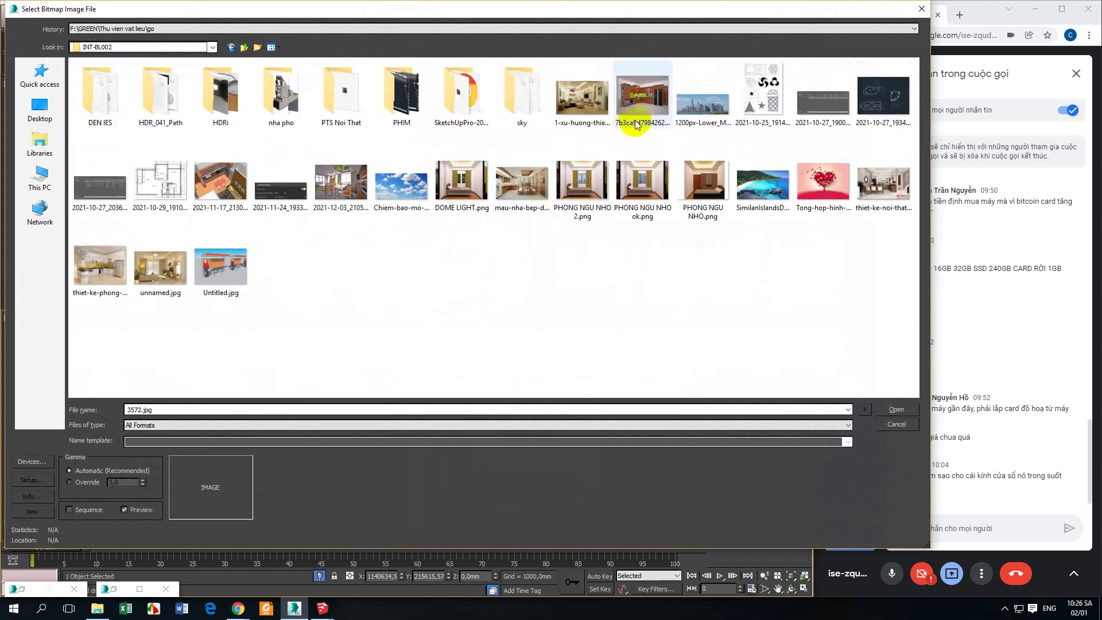
{"action": "left_click", "coordinate": [696, 113]}
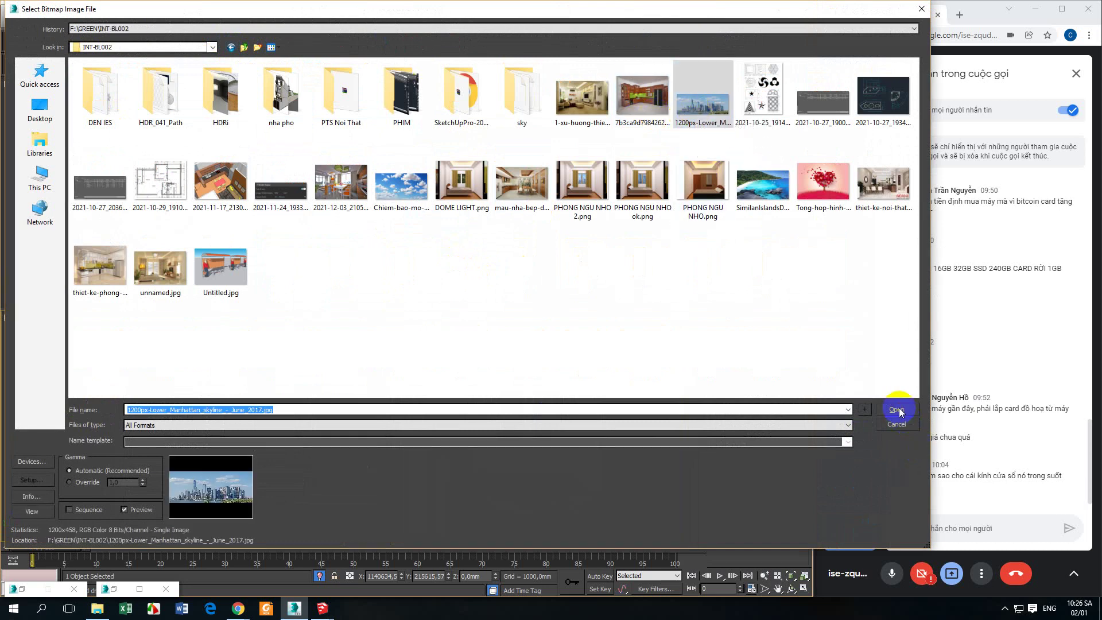
{"action": "left_click", "coordinate": [897, 409]}
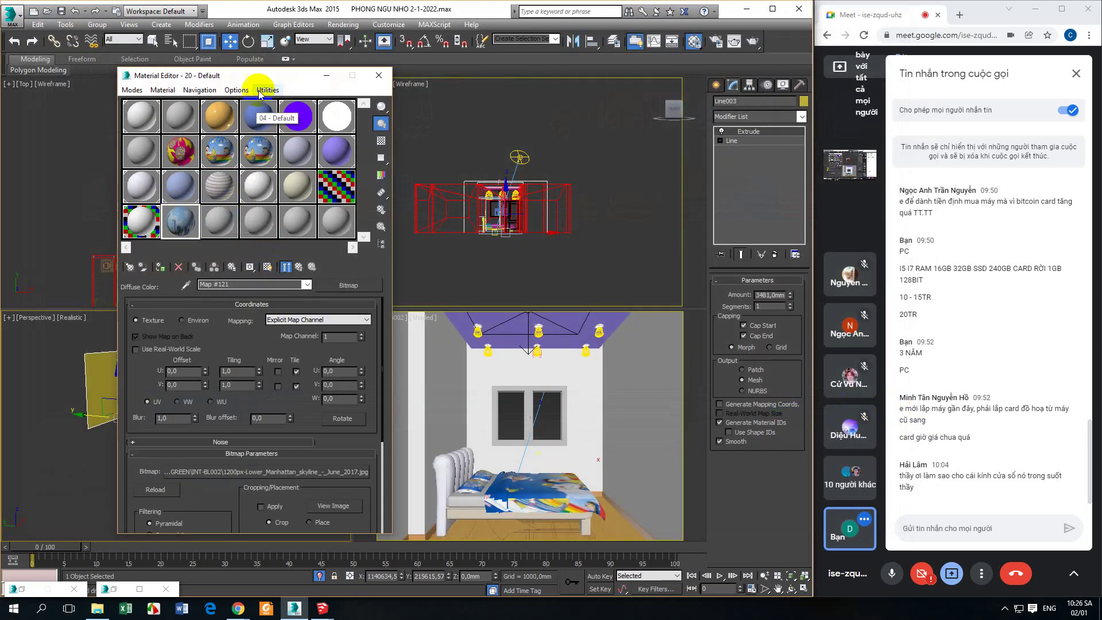
- Assign the skyline material to the backdrop plane and show its map in the shaded Perspective view
{"action": "left_click_drag", "start_coordinate": [261, 75], "coordinate": [445, 83]}
{"action": "left_click", "coordinate": [451, 275]}
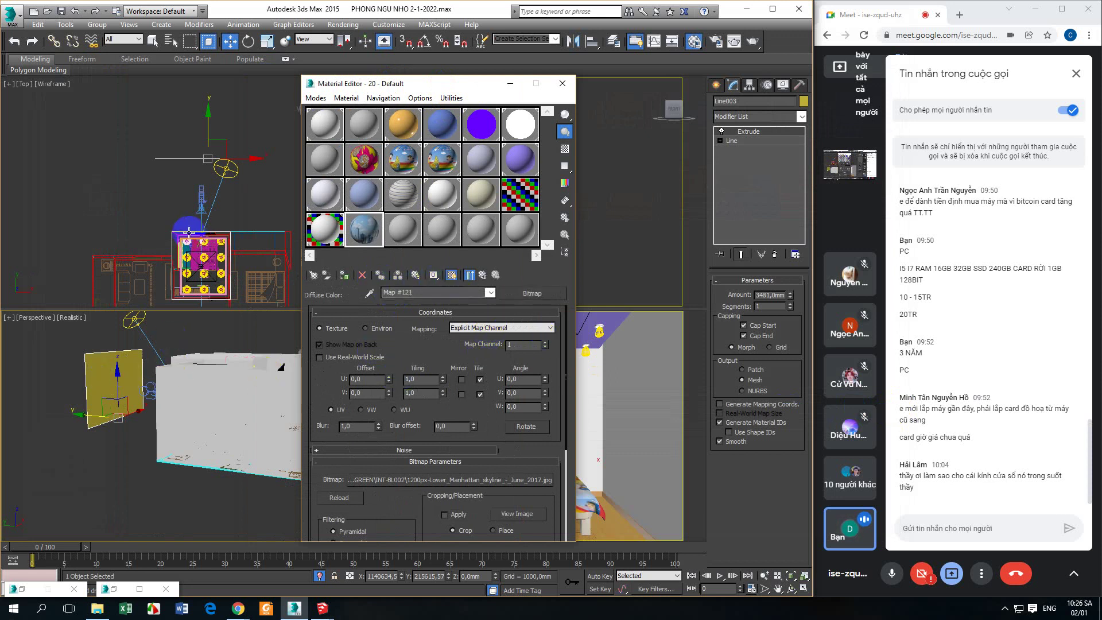
{"action": "left_click", "coordinate": [517, 104]}
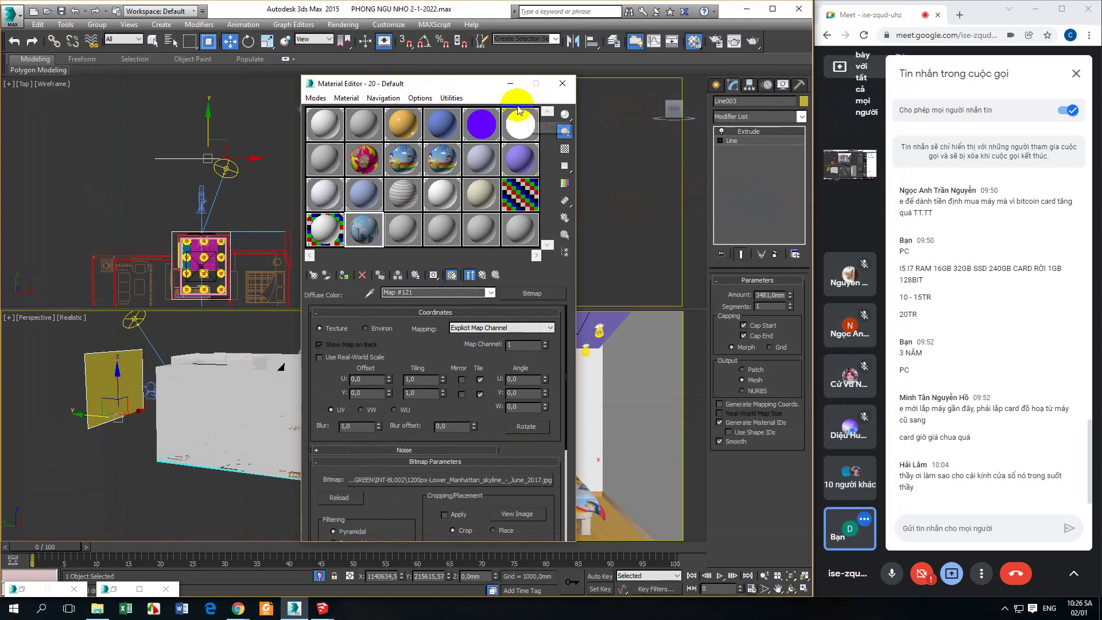
{"action": "left_click_drag", "start_coordinate": [468, 85], "coordinate": [536, 237]}
{"action": "middle_click_drag", "start_coordinate": [98, 424], "coordinate": [189, 410]}
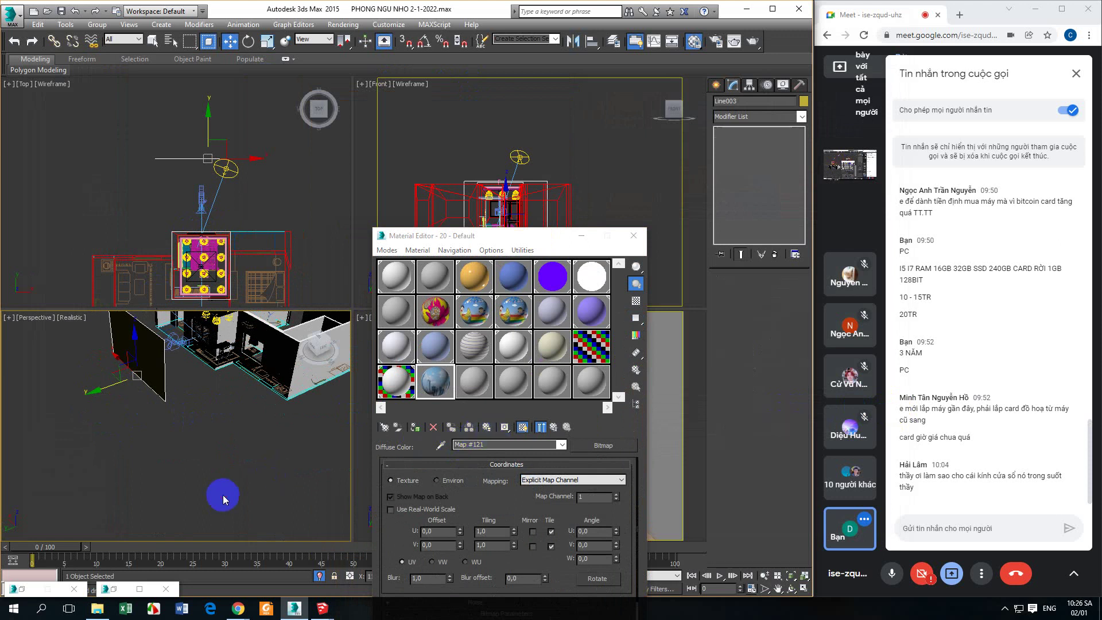
{"action": "left_click", "coordinate": [521, 428]}
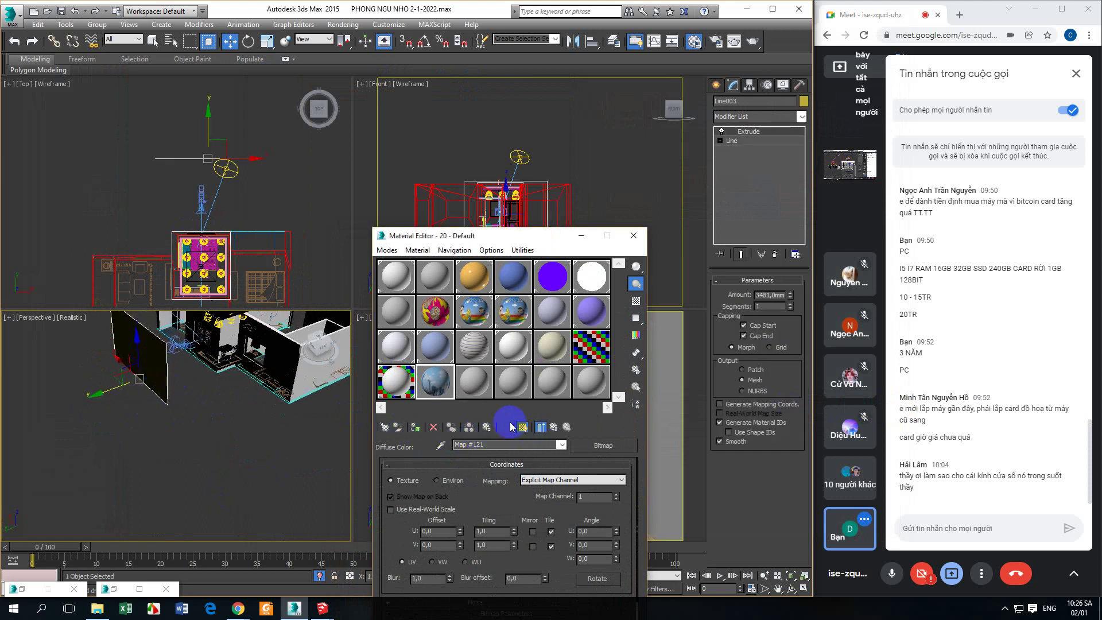
{"action": "middle_click_drag", "start_coordinate": [218, 427], "coordinate": [175, 394], "text": "alt"}
{"action": "scroll", "coordinate": [89, 405], "scroll_direction": "up", "scroll_amount": 5}
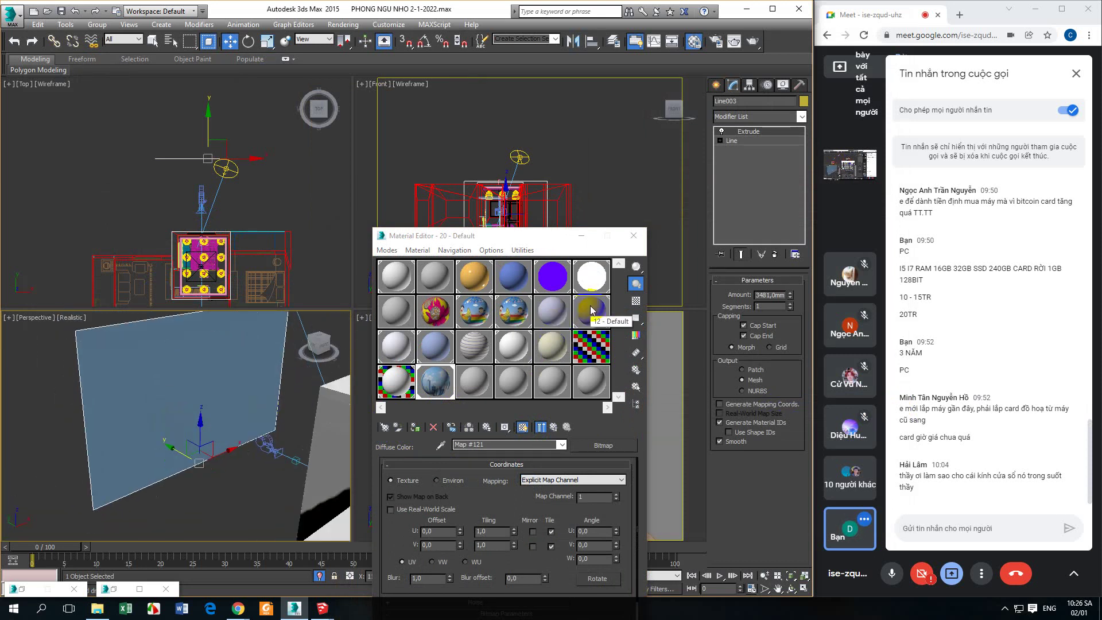
- Apply a UVW Map modifier with Box mapping to the backdrop plane and put the Material Editor away
{"action": "left_click", "coordinate": [727, 117]}
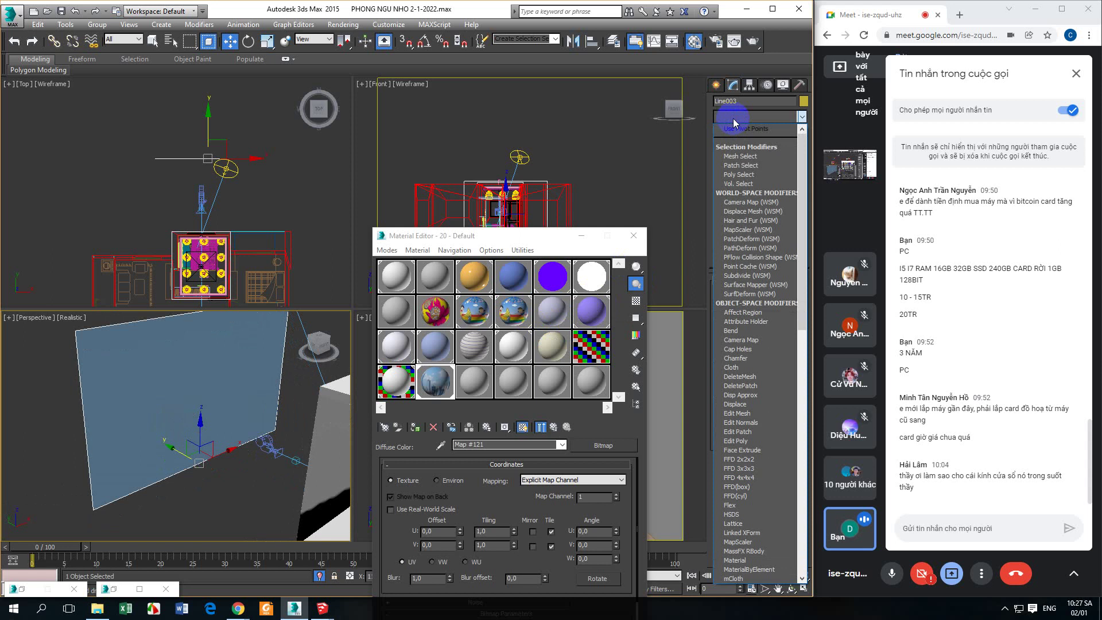
{"action": "key", "text": "u"}
{"action": "left_click", "coordinate": [737, 478]}
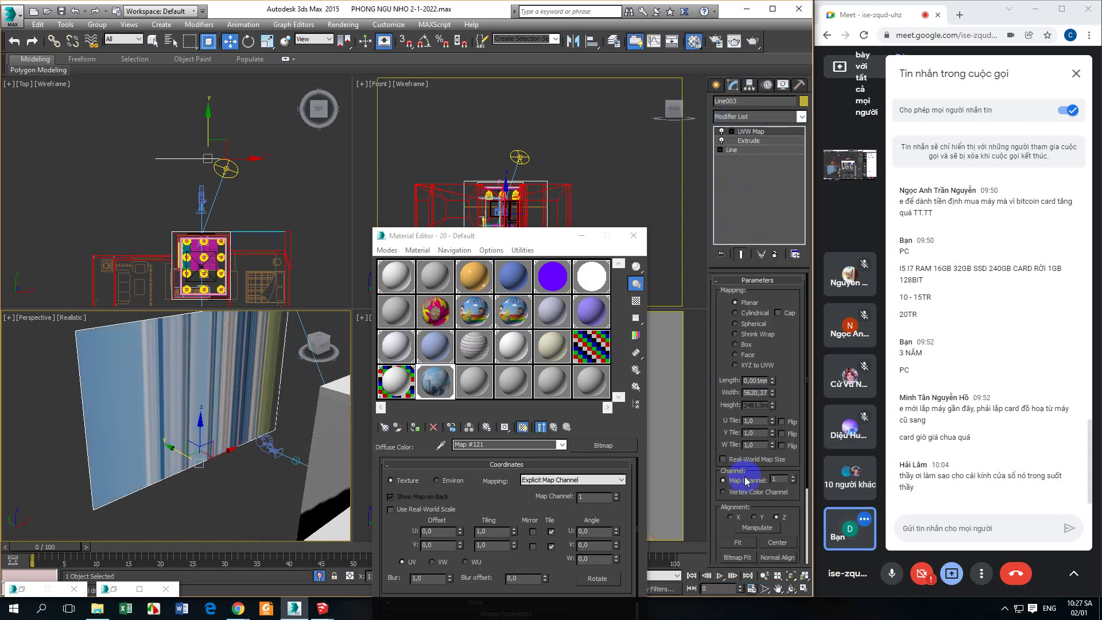
{"action": "left_click", "coordinate": [744, 346]}
{"action": "middle_click_drag", "start_coordinate": [216, 414], "coordinate": [351, 364], "text": "alt"}
{"action": "left_click", "coordinate": [581, 235]}
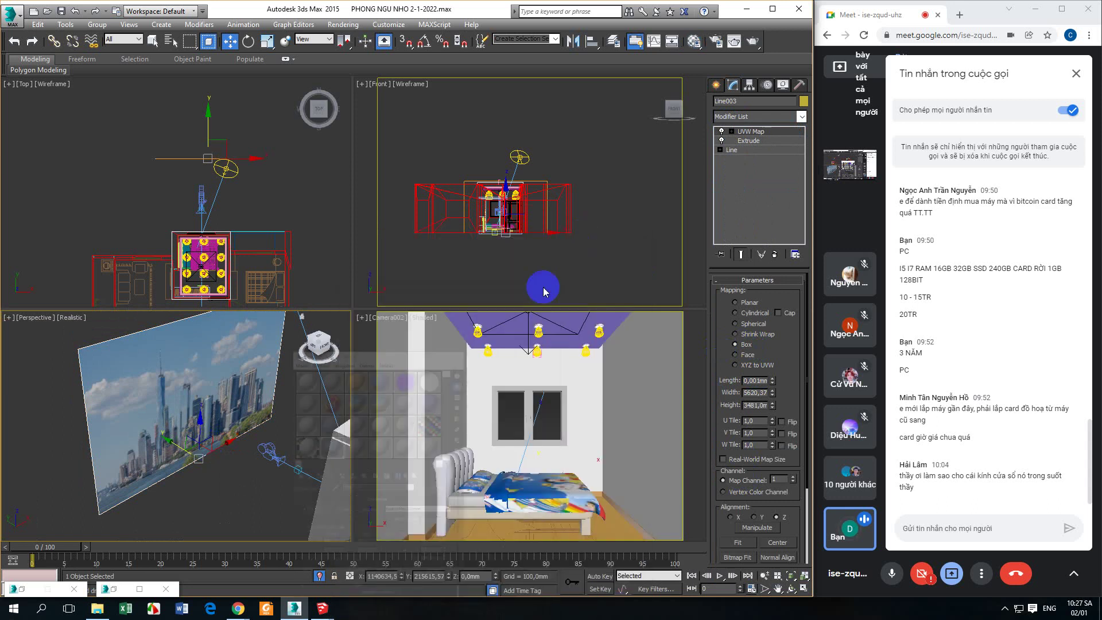
- Render the Camera002 view to check the backdrop through the window, and minimize the rendered frame
{"action": "left_click", "coordinate": [467, 419]}
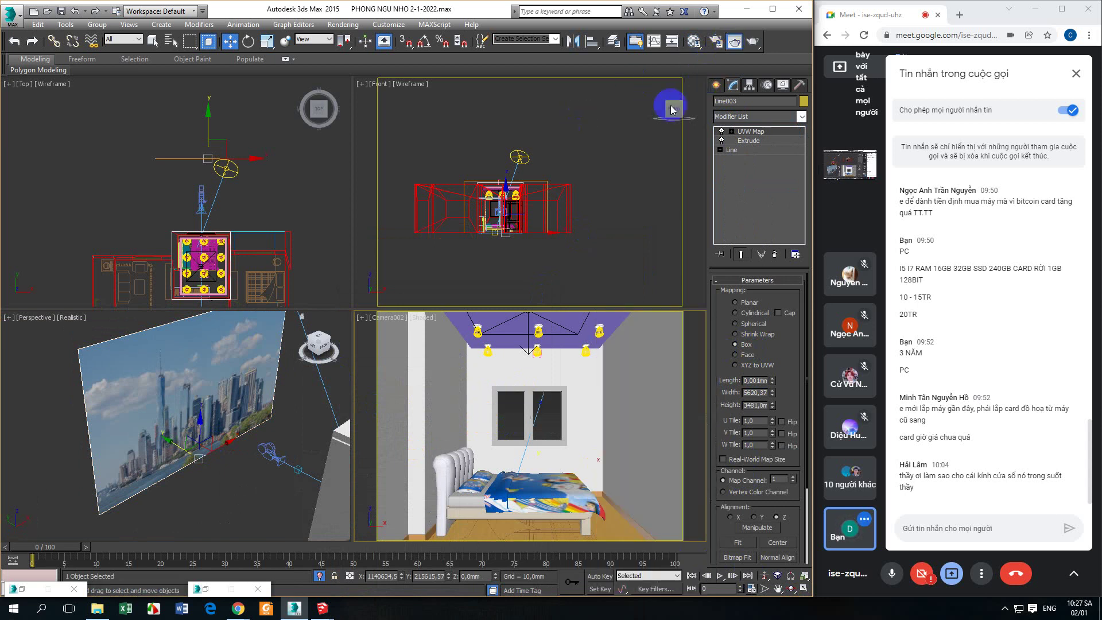
{"action": "key", "text": "shift+q"}
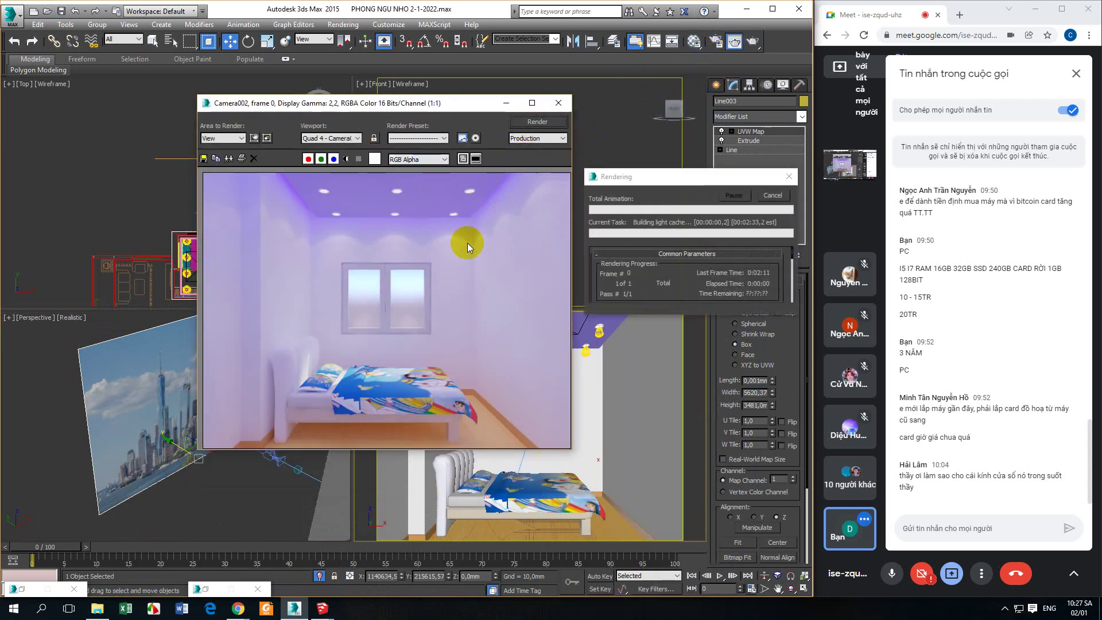
{"action": "left_click", "coordinate": [765, 205]}
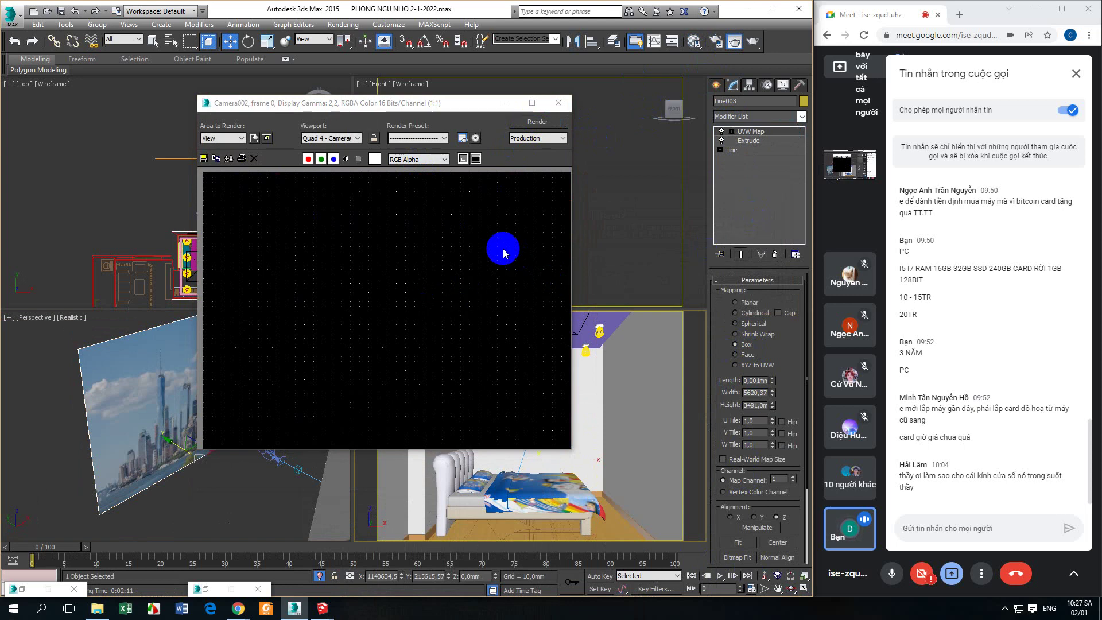
{"action": "left_click", "coordinate": [538, 123]}
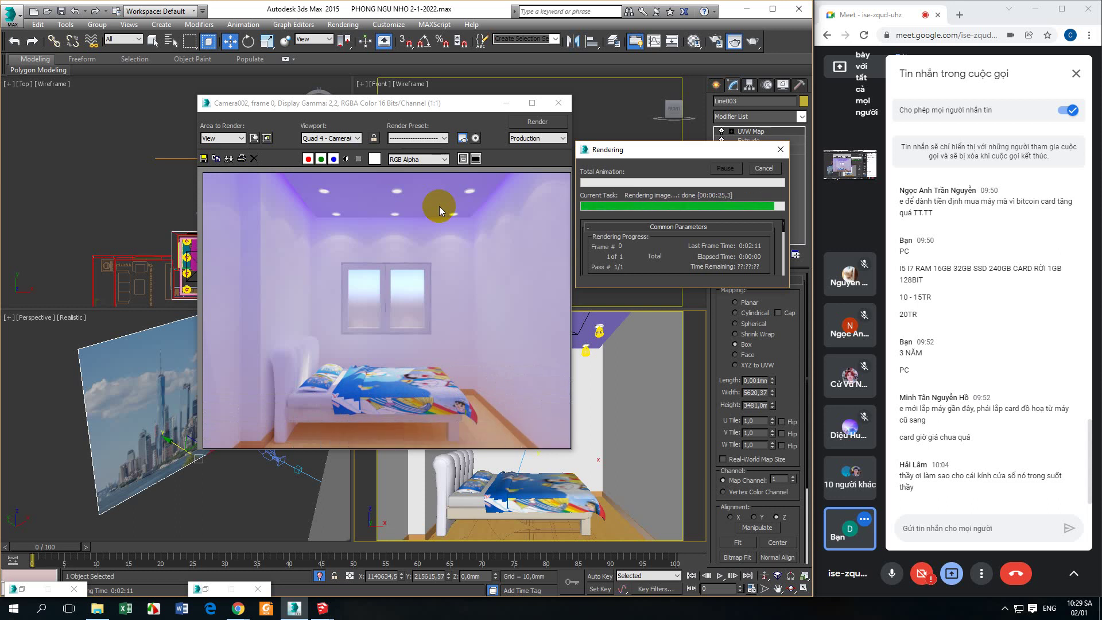
{"action": "left_click", "coordinate": [506, 103]}
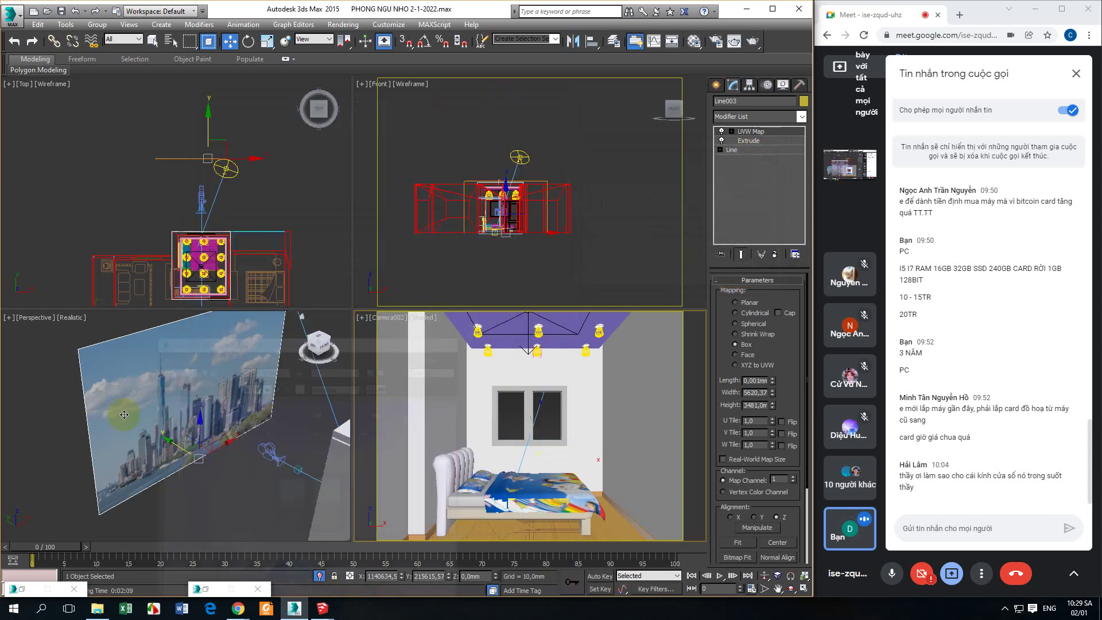
- Return to the skyline material's basic parameters and make the material 2-Sided
{"action": "right_click", "coordinate": [325, 278]}
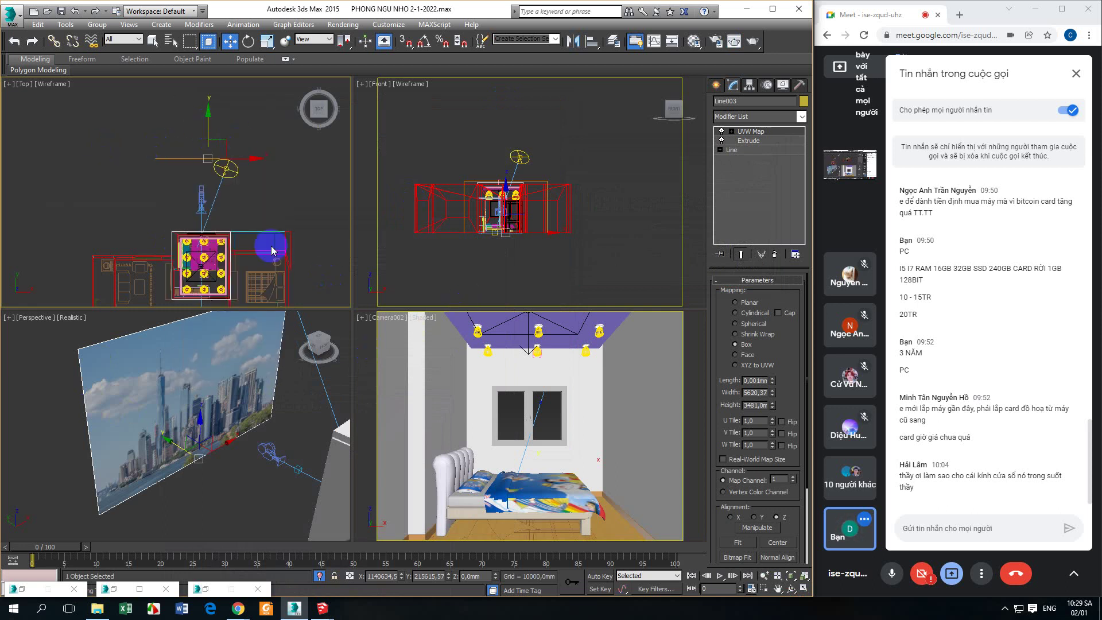
{"action": "key", "text": "m"}
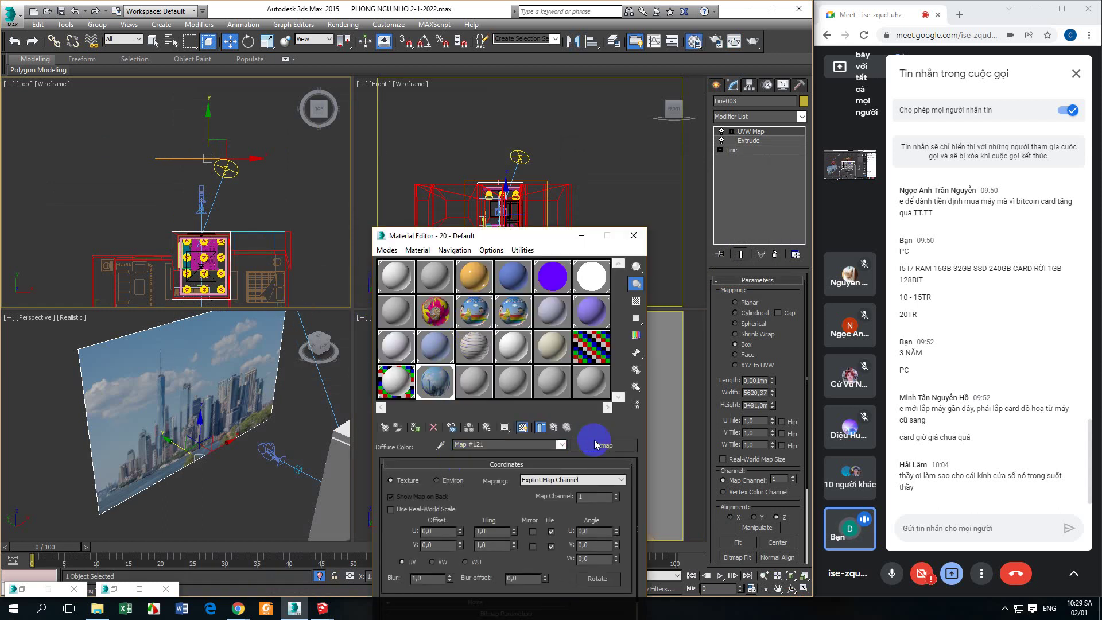
{"action": "left_click", "coordinate": [540, 426]}
{"action": "left_click_drag", "start_coordinate": [458, 236], "coordinate": [443, 115]}
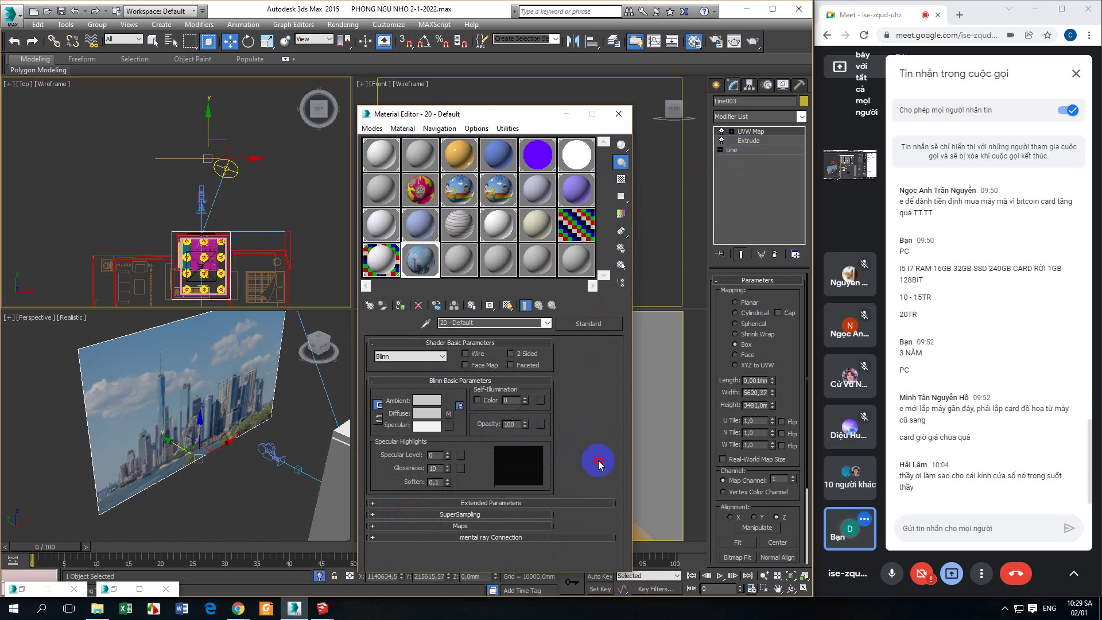
{"action": "left_click", "coordinate": [510, 354]}
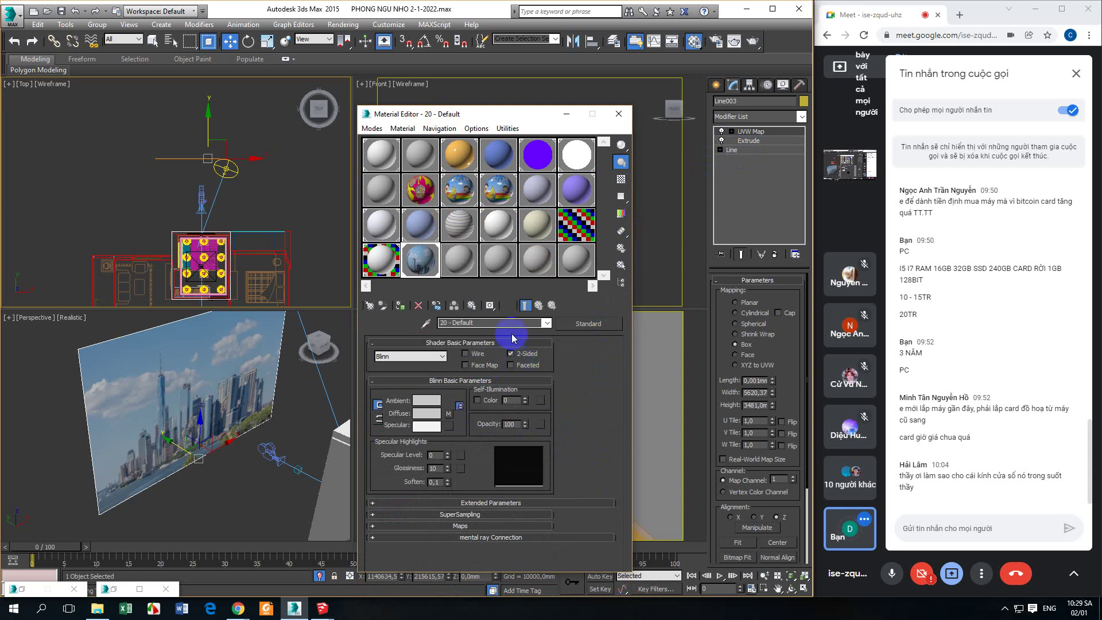
- Set the render area to Region, fit it around the bedroom window, and render that region
{"action": "left_click", "coordinate": [736, 42]}
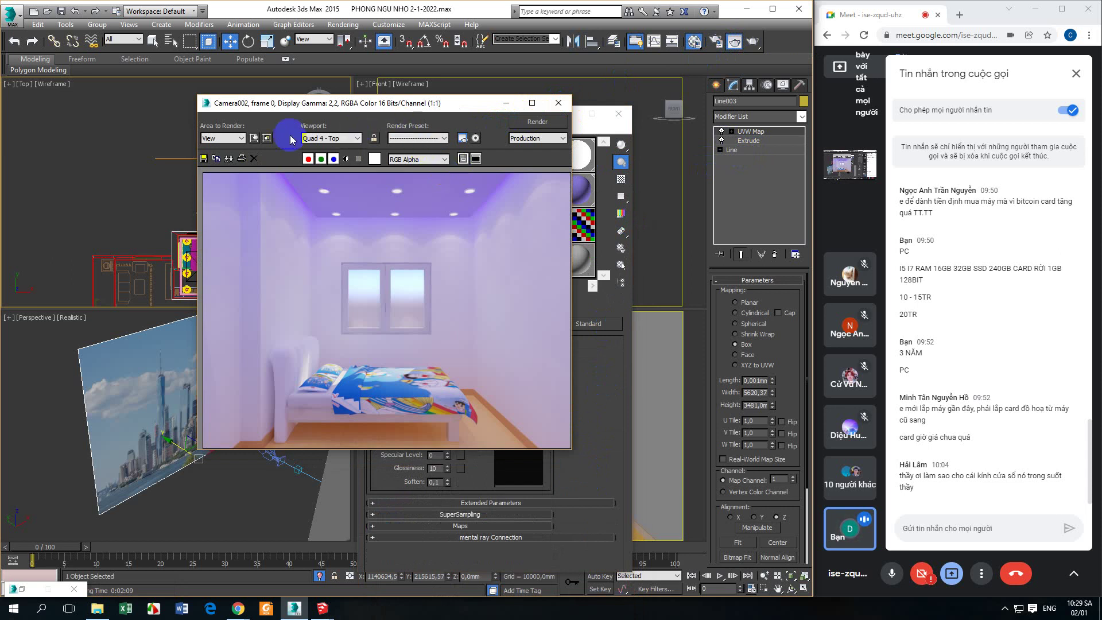
{"action": "left_click", "coordinate": [223, 139]}
{"action": "left_click", "coordinate": [212, 163]}
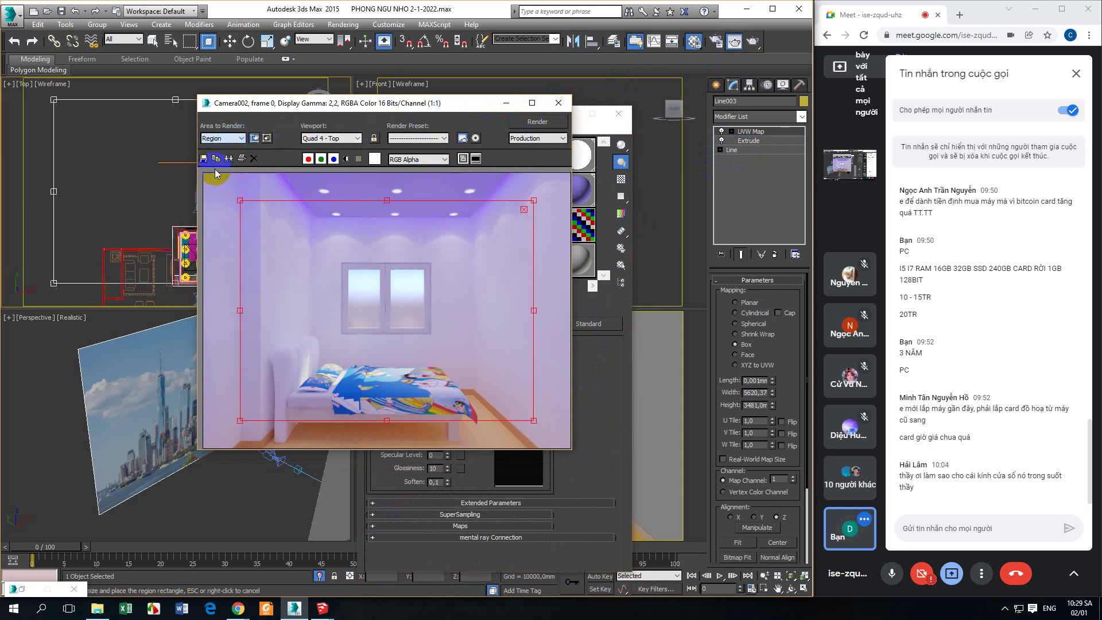
{"action": "left_click_drag", "start_coordinate": [279, 214], "coordinate": [335, 259]}
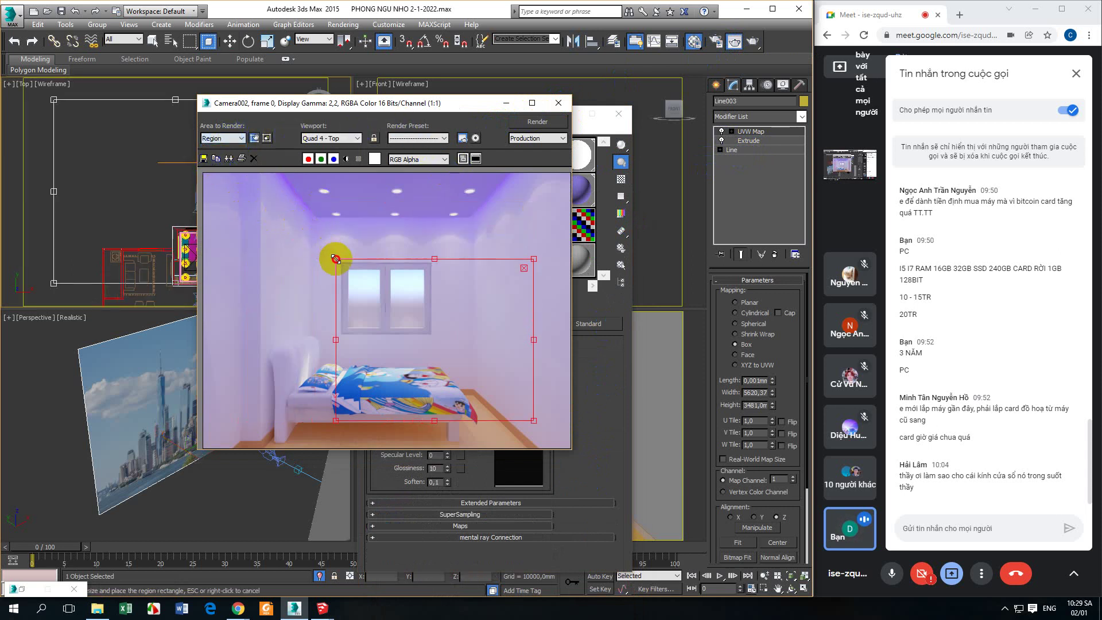
{"action": "left_click_drag", "start_coordinate": [534, 420], "coordinate": [431, 334]}
{"action": "left_click", "coordinate": [538, 123]}
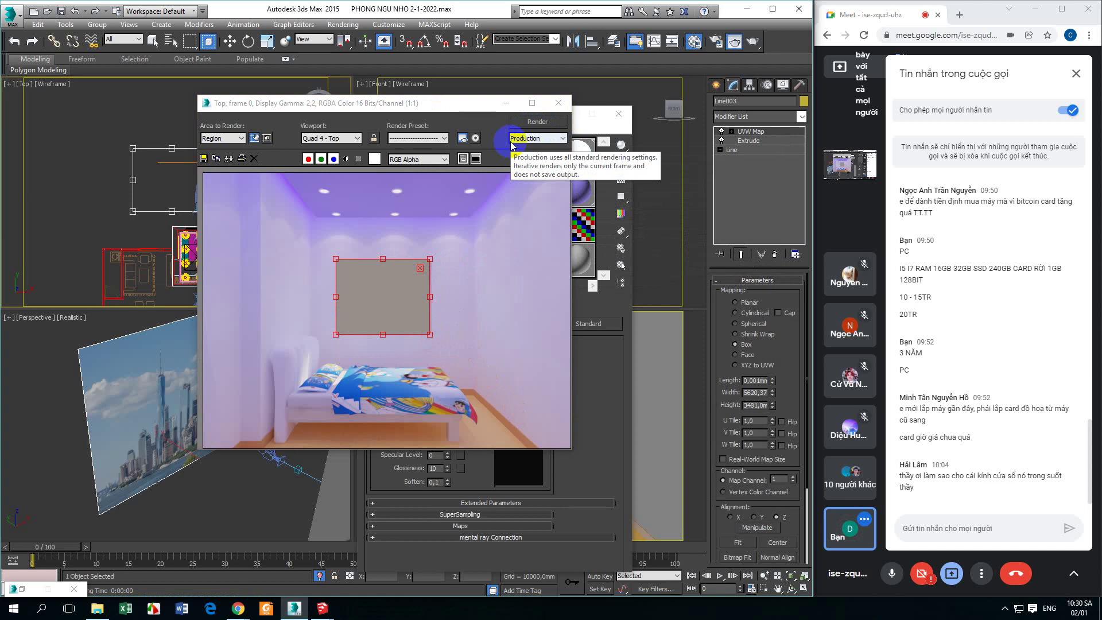
{"action": "left_click", "coordinate": [538, 122]}
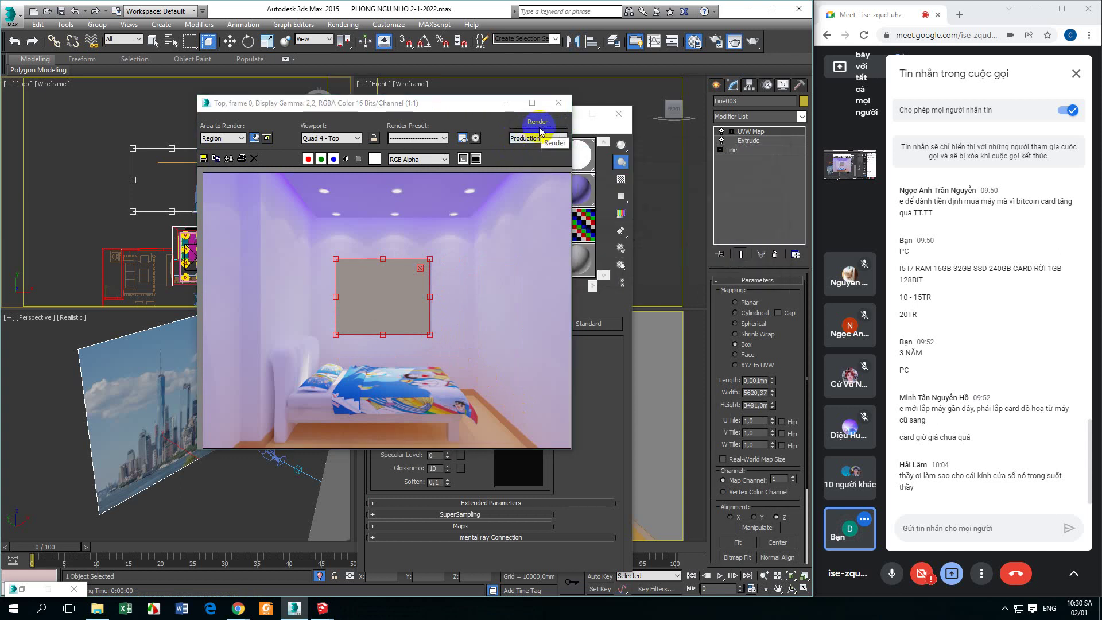
- Make the Camera002 view the active one for the region render
{"action": "left_click", "coordinate": [533, 491]}
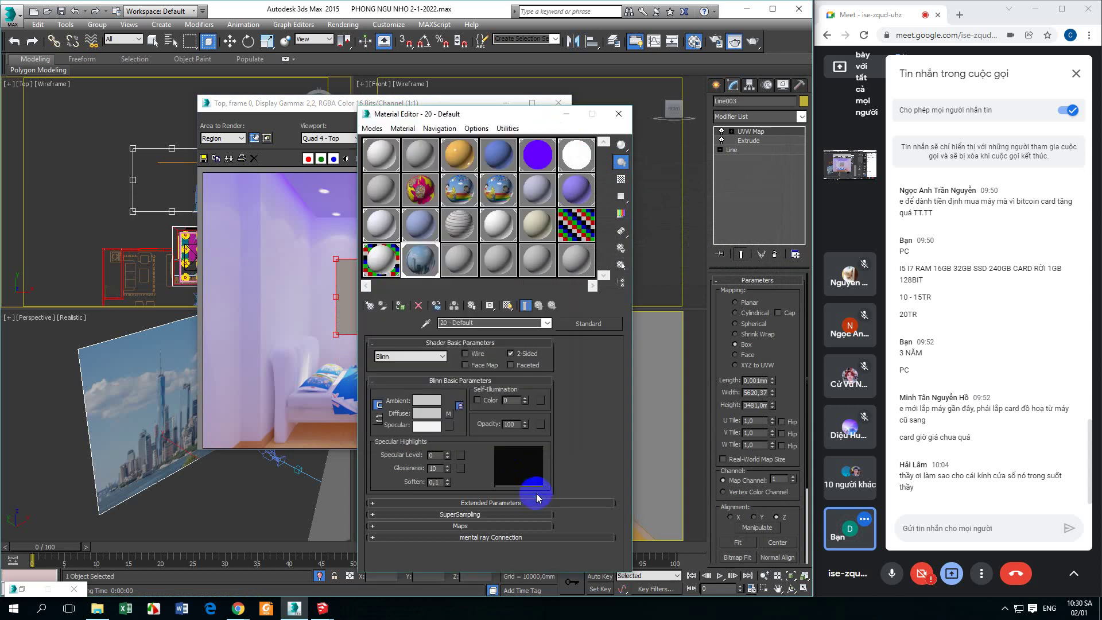
{"action": "left_click", "coordinate": [647, 431]}
{"action": "left_click", "coordinate": [295, 304]}
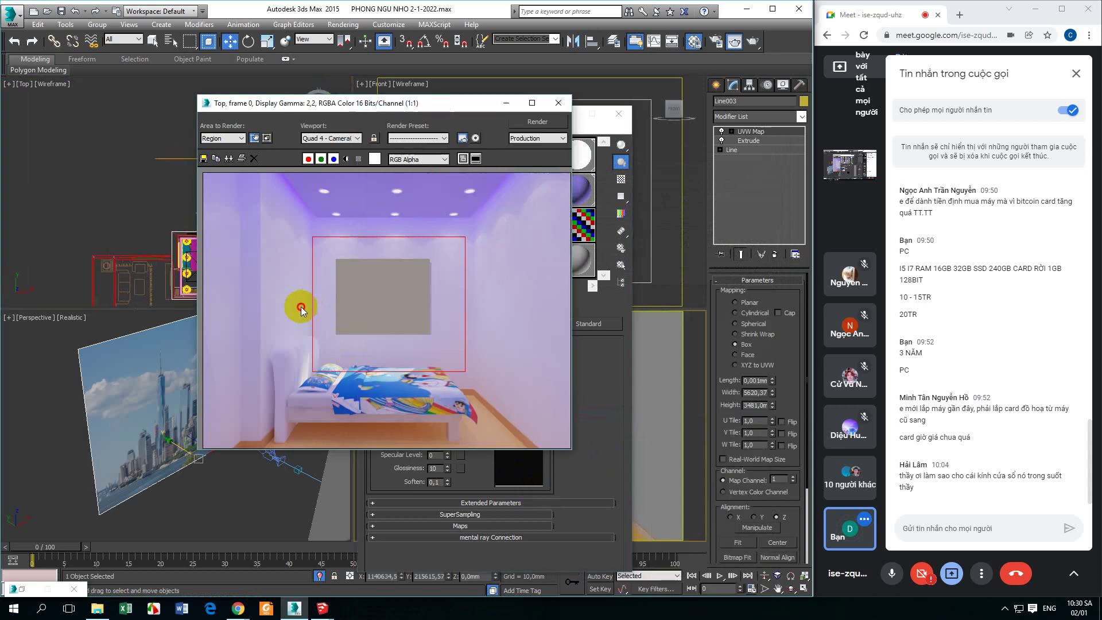
{"action": "left_click", "coordinate": [537, 122]}
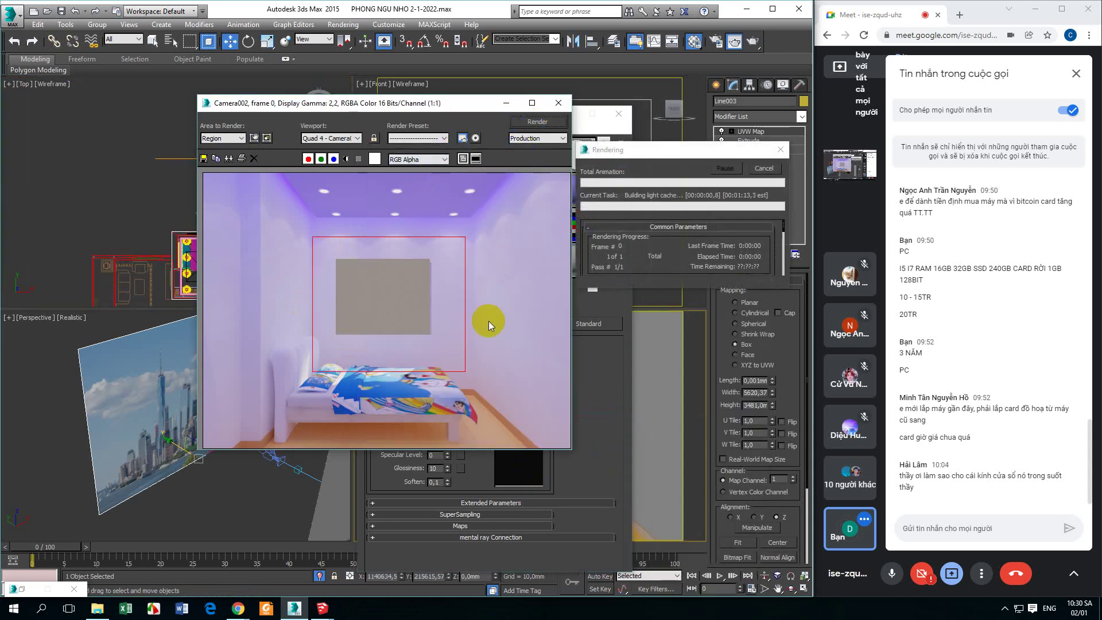
{"action": "left_click_drag", "start_coordinate": [620, 150], "coordinate": [562, 151]}
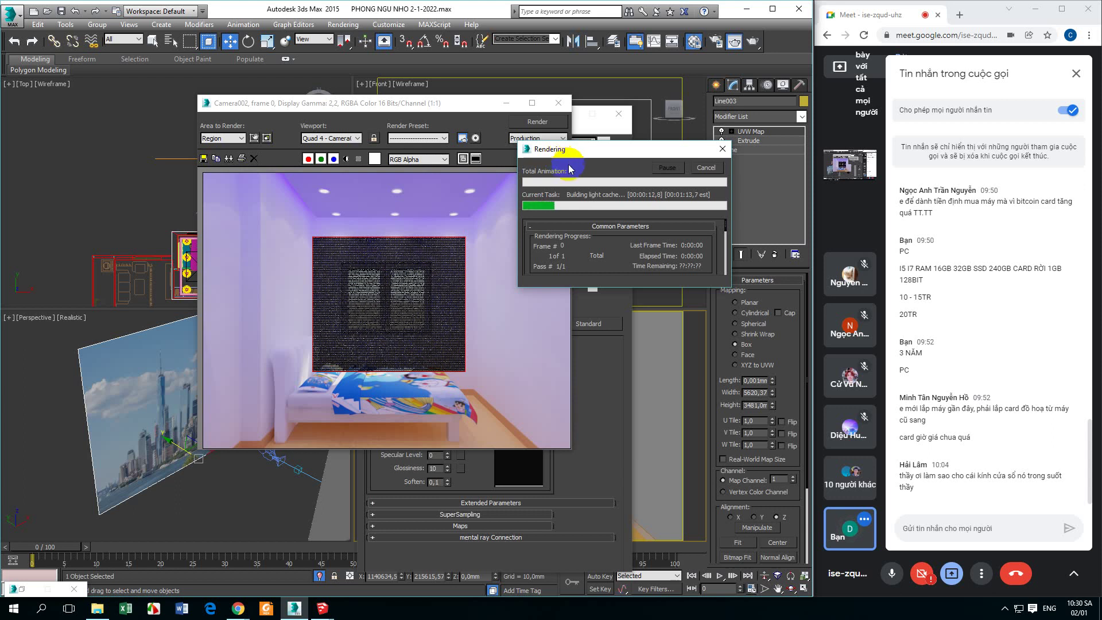
{"action": "left_click", "coordinate": [706, 168]}
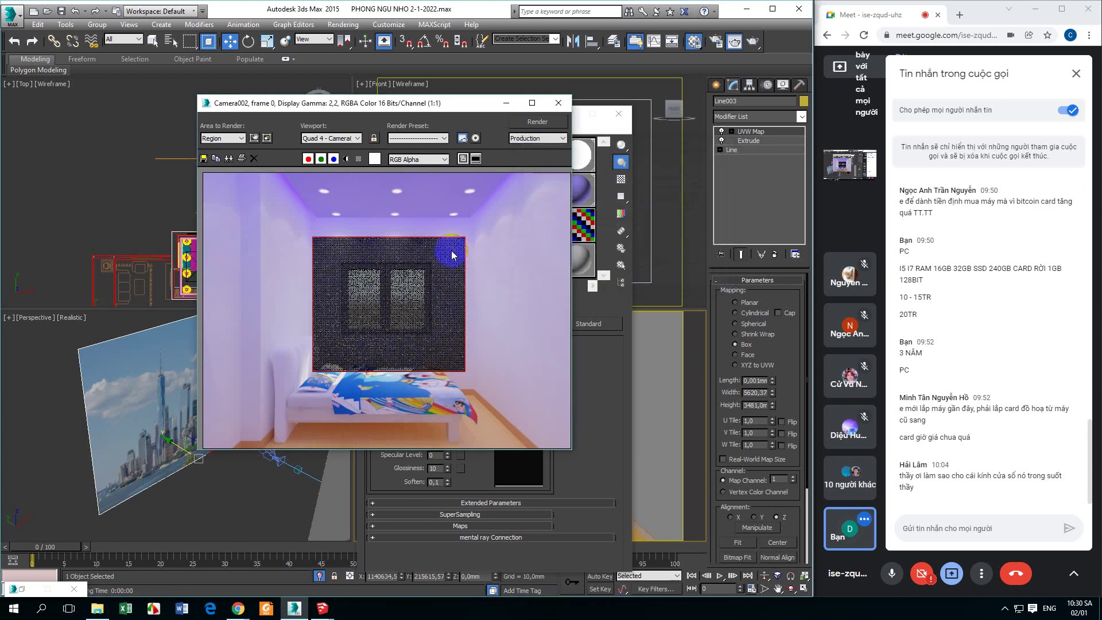
- Tighten the Camera002 render region to the window frame and render it to check the backdrop
{"action": "left_click", "coordinate": [229, 138]}
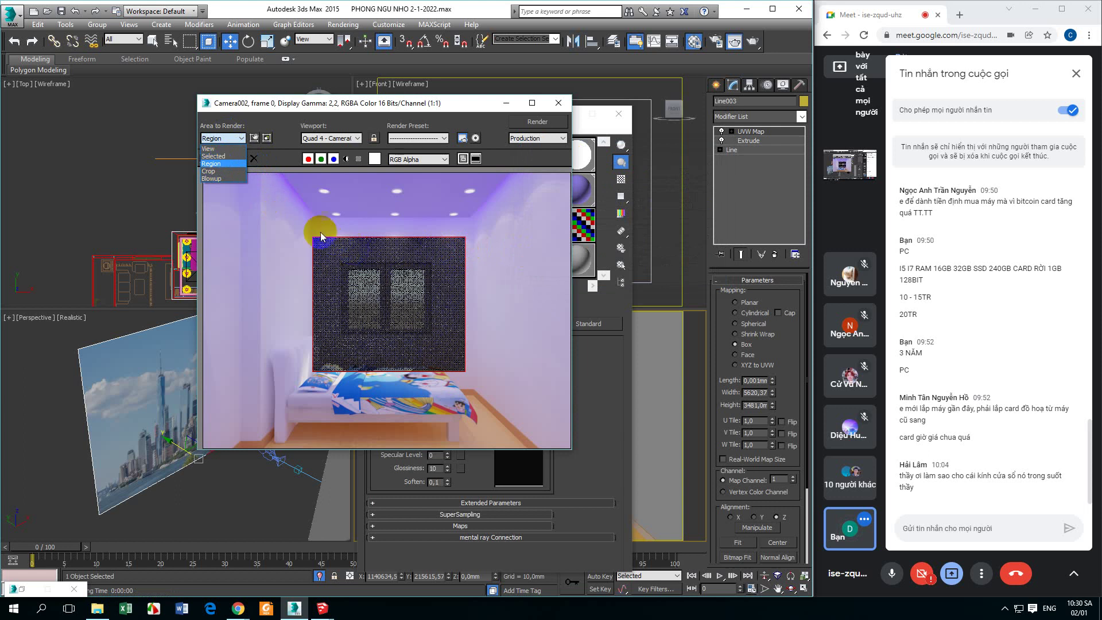
{"action": "left_click", "coordinate": [219, 164]}
{"action": "left_click_drag", "start_coordinate": [313, 238], "coordinate": [340, 258]}
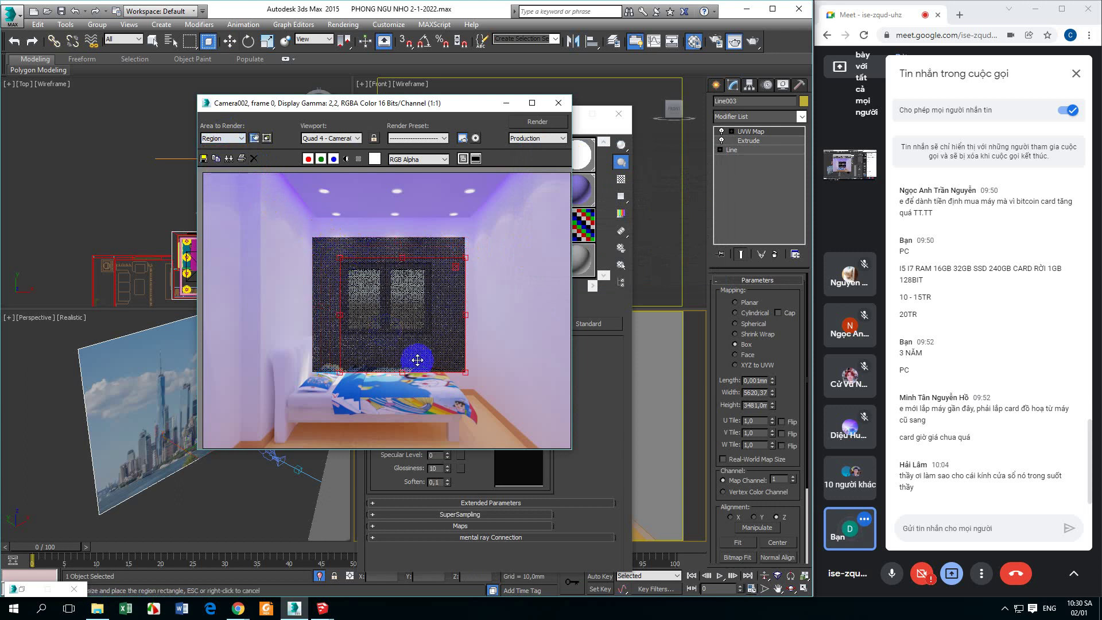
{"action": "left_click_drag", "start_coordinate": [465, 372], "coordinate": [433, 338]}
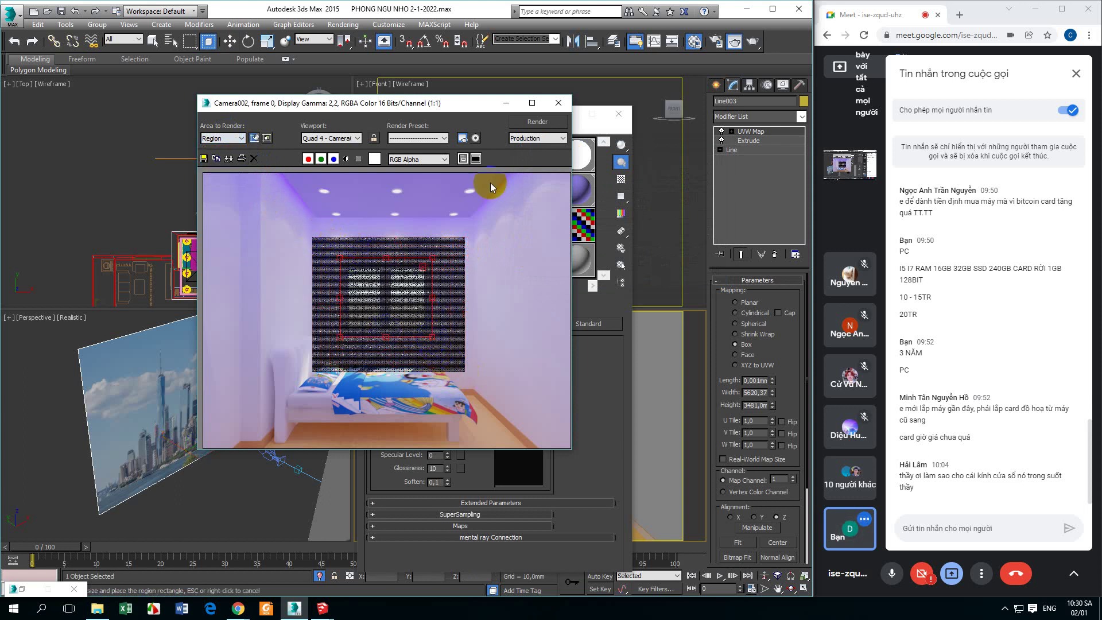
{"action": "left_click", "coordinate": [537, 121]}
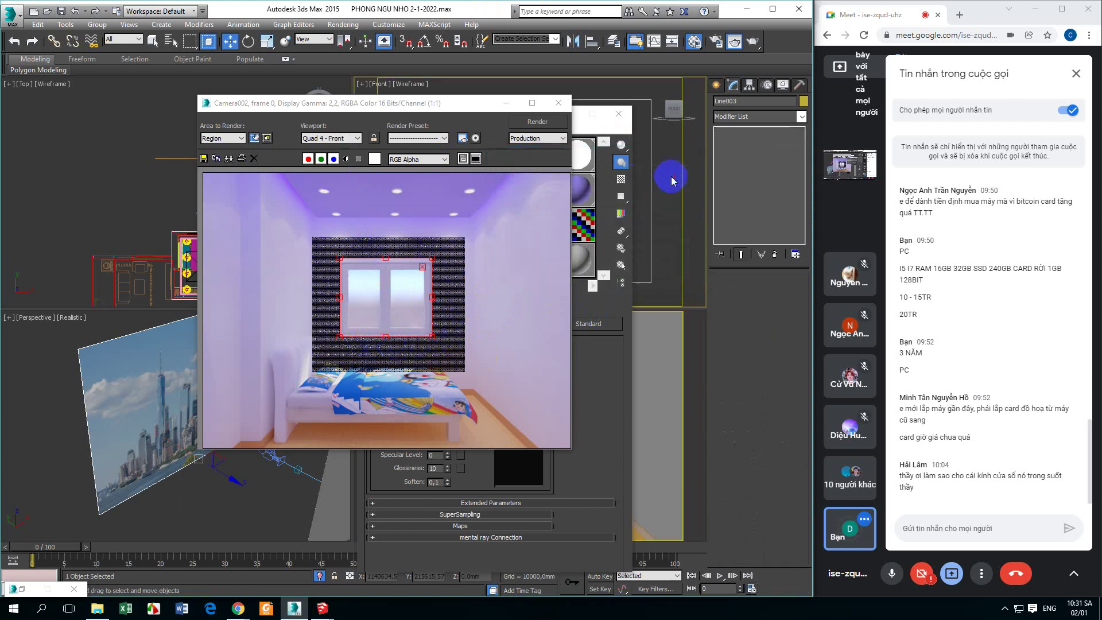
- Put away the rendered frame and the Material Editor, and move the backdrop plane closer to the house
{"action": "left_click", "coordinate": [558, 102]}
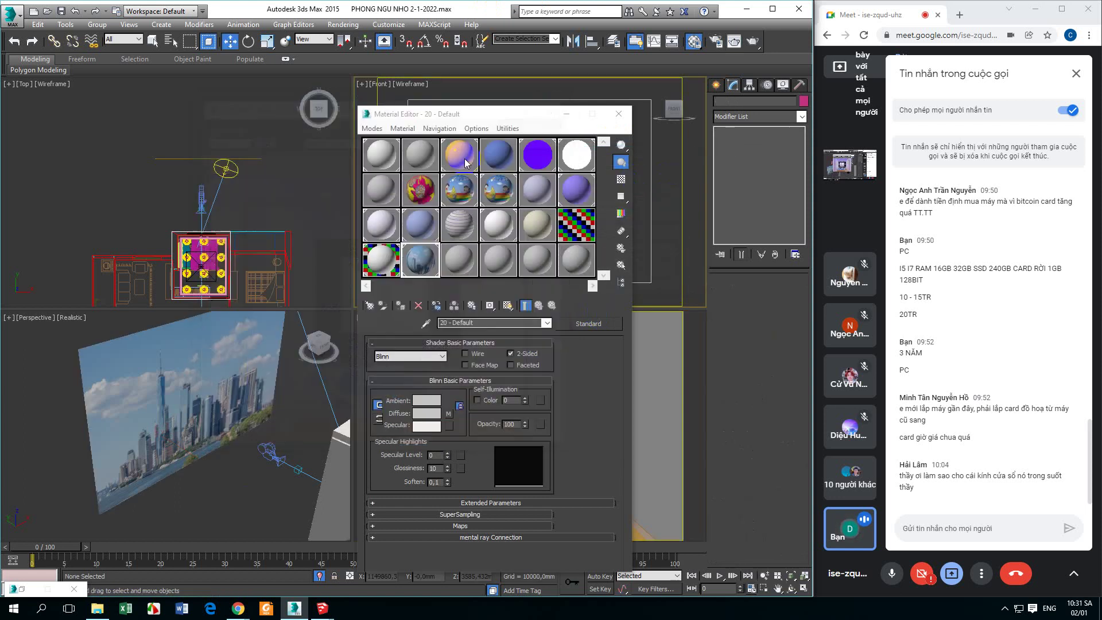
{"action": "left_click", "coordinate": [195, 158]}
{"action": "left_click_drag", "start_coordinate": [209, 124], "coordinate": [198, 181]}
{"action": "key", "text": "m"}
{"action": "right_click", "coordinate": [465, 376]}
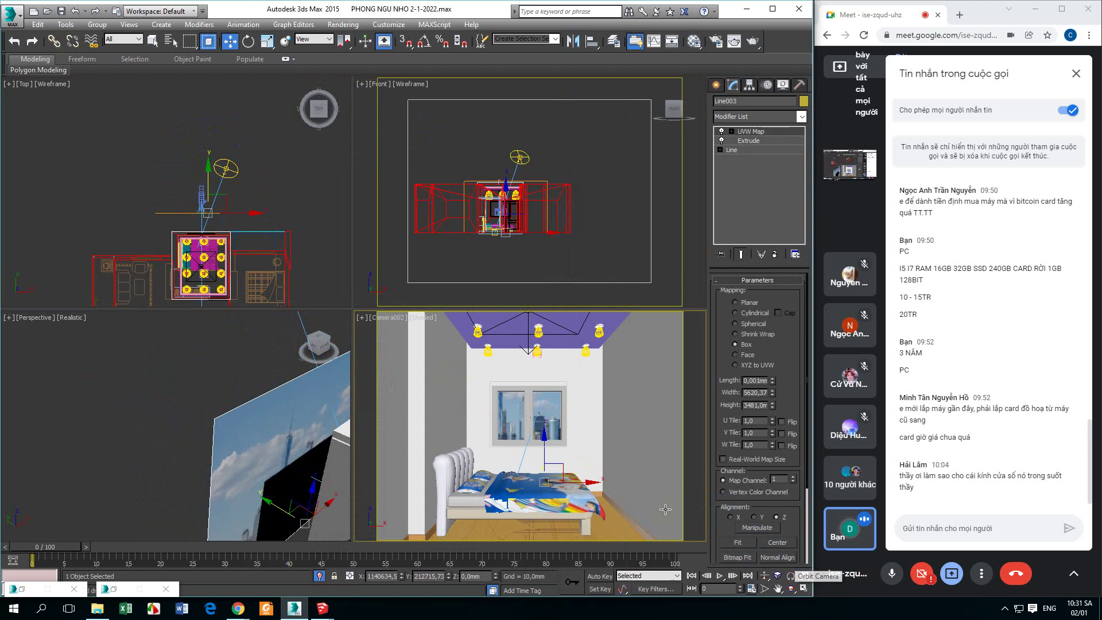
{"action": "left_click", "coordinate": [734, 40]}
{"action": "left_click", "coordinate": [526, 140]}
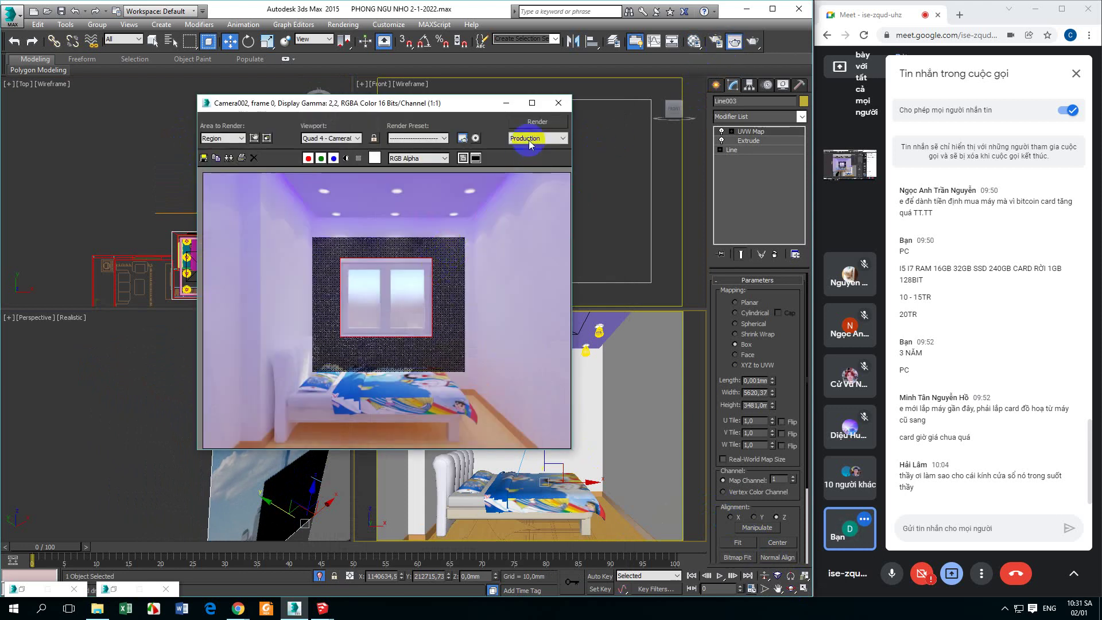
{"action": "left_click", "coordinate": [536, 122]}
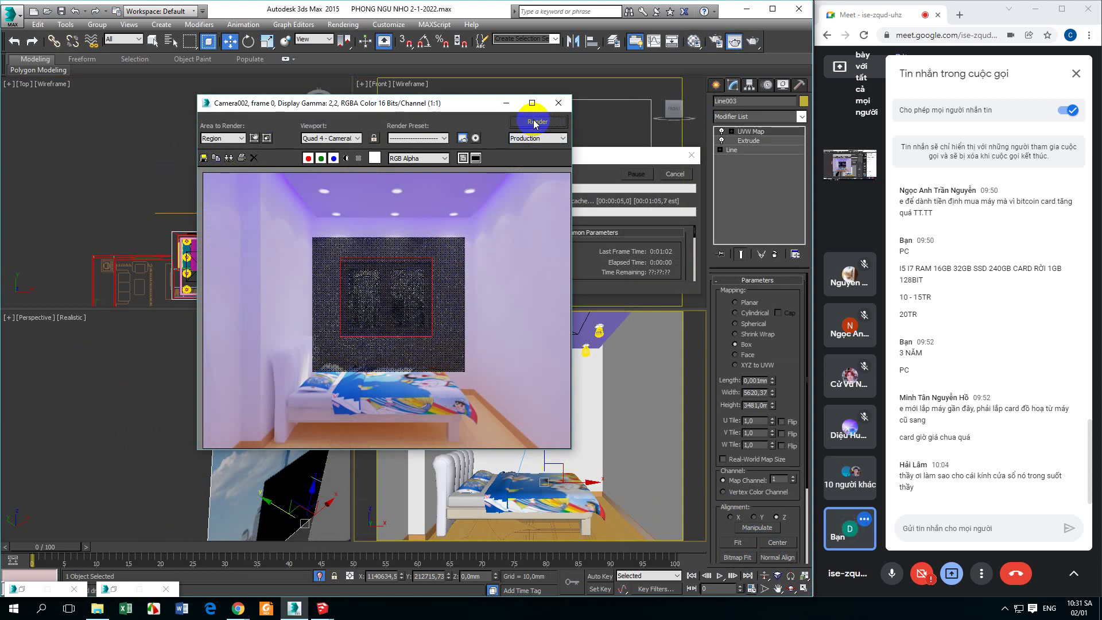
{"action": "left_click", "coordinate": [506, 104]}
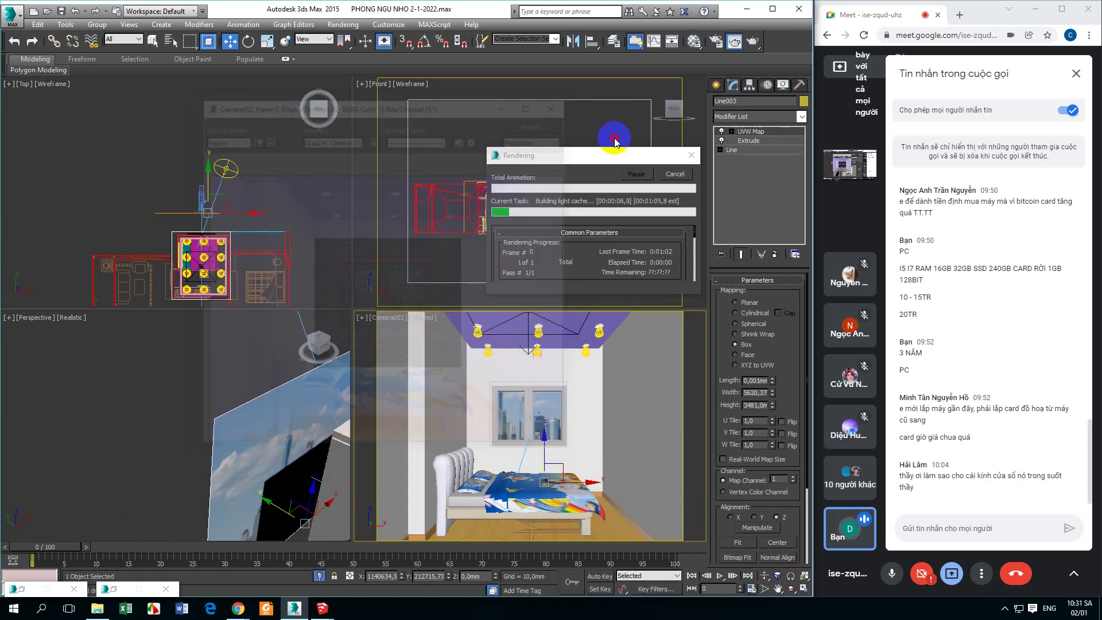
{"action": "key", "text": "Escape"}
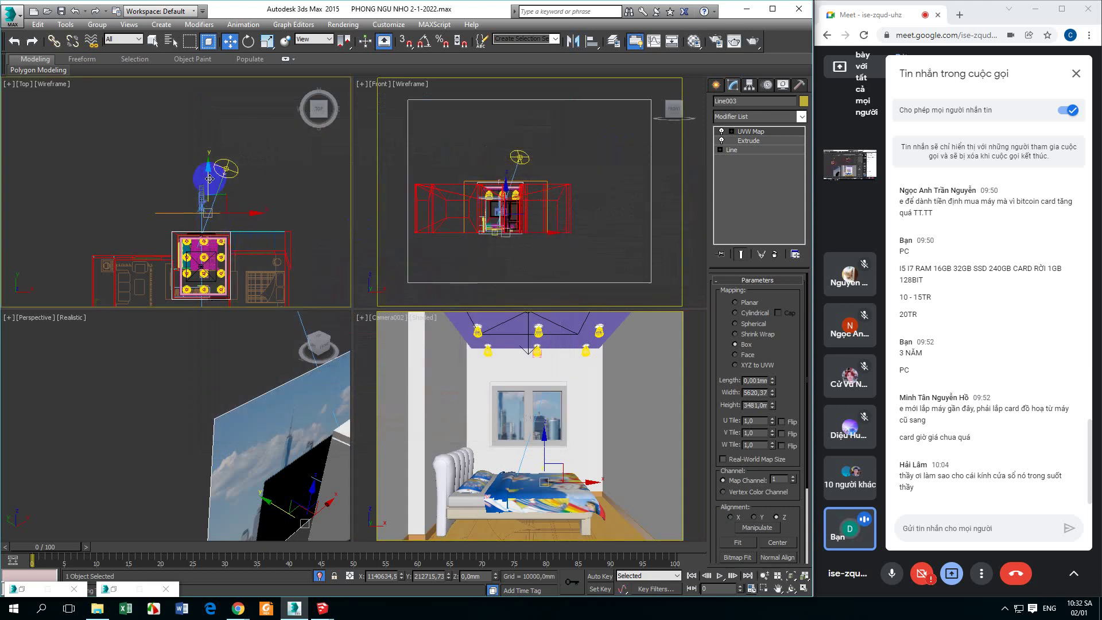
- Move the backdrop plane about 3049 mm away from the house and set Camera002's far clip to 20000 mm
{"action": "left_click_drag", "start_coordinate": [210, 179], "coordinate": [202, 120]}
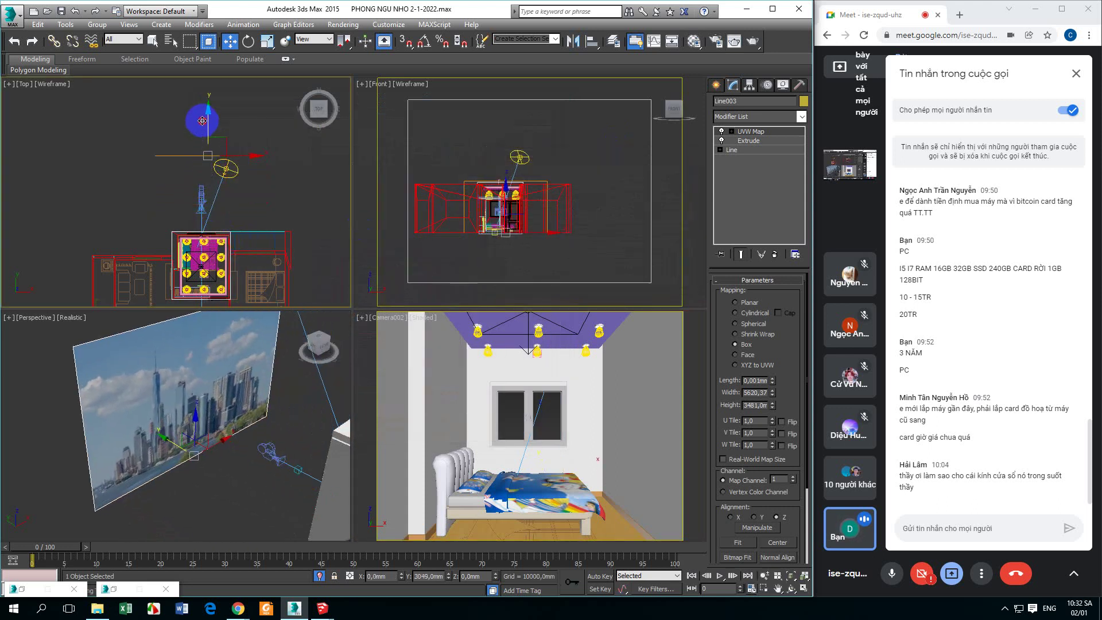
{"action": "middle_click_drag", "start_coordinate": [202, 244], "coordinate": [199, 177]}
{"action": "left_click", "coordinate": [197, 248]}
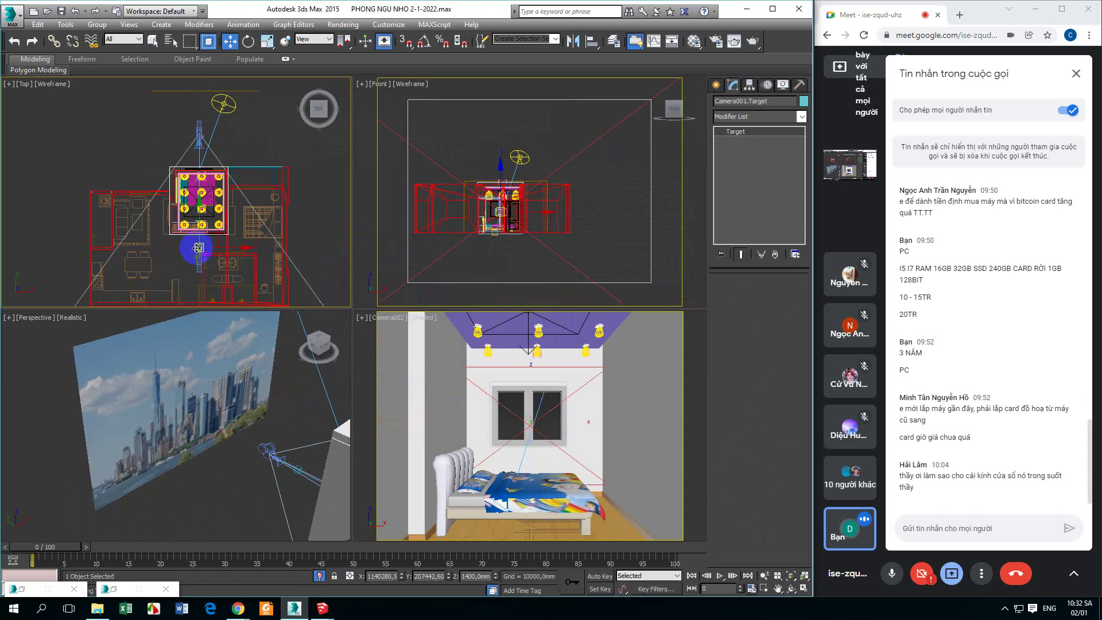
{"action": "left_click", "coordinate": [199, 257]}
{"action": "middle_click_drag", "start_coordinate": [194, 165], "coordinate": [194, 171]}
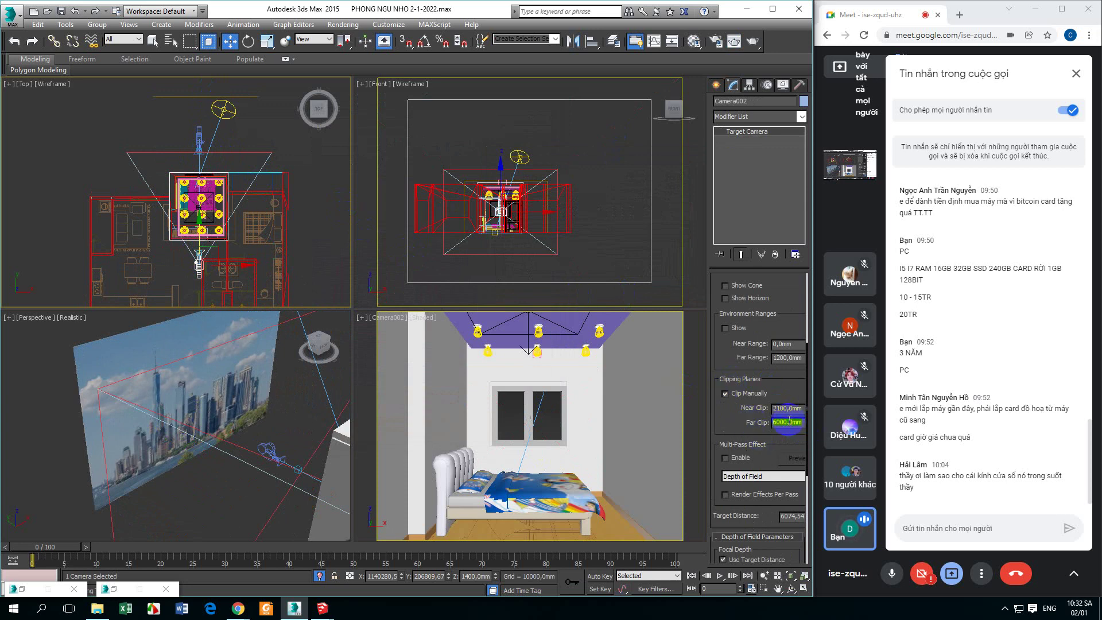
{"action": "type", "text": "20000"}
{"action": "key", "text": "Return"}
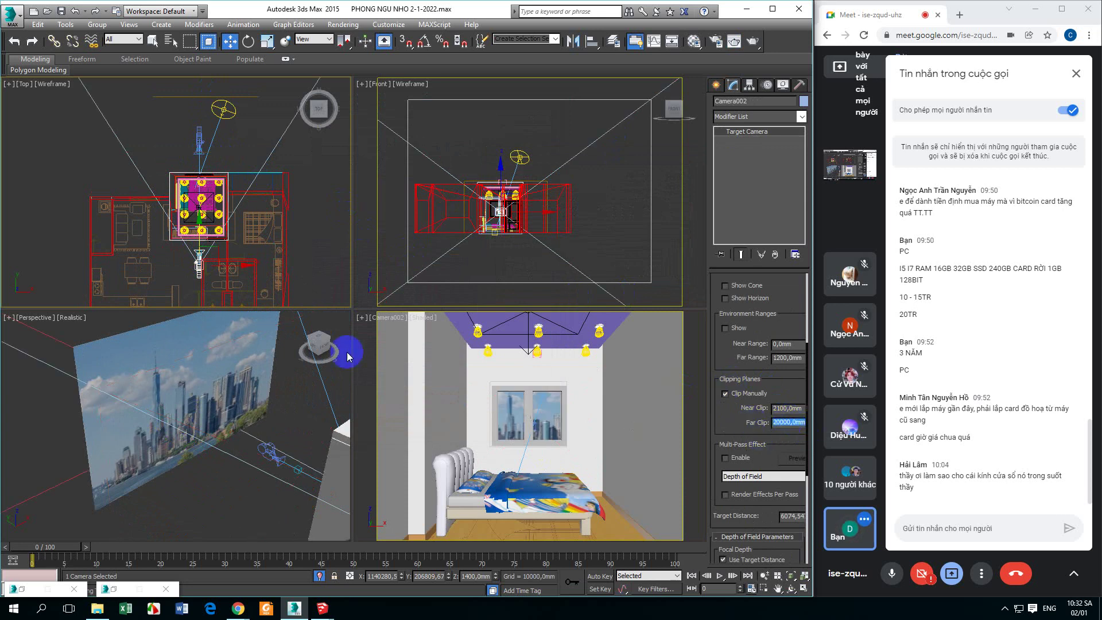
- Reduce Camera002's far clip to 15000 mm
{"action": "scroll", "coordinate": [255, 255], "scroll_direction": "down", "scroll_amount": 3}
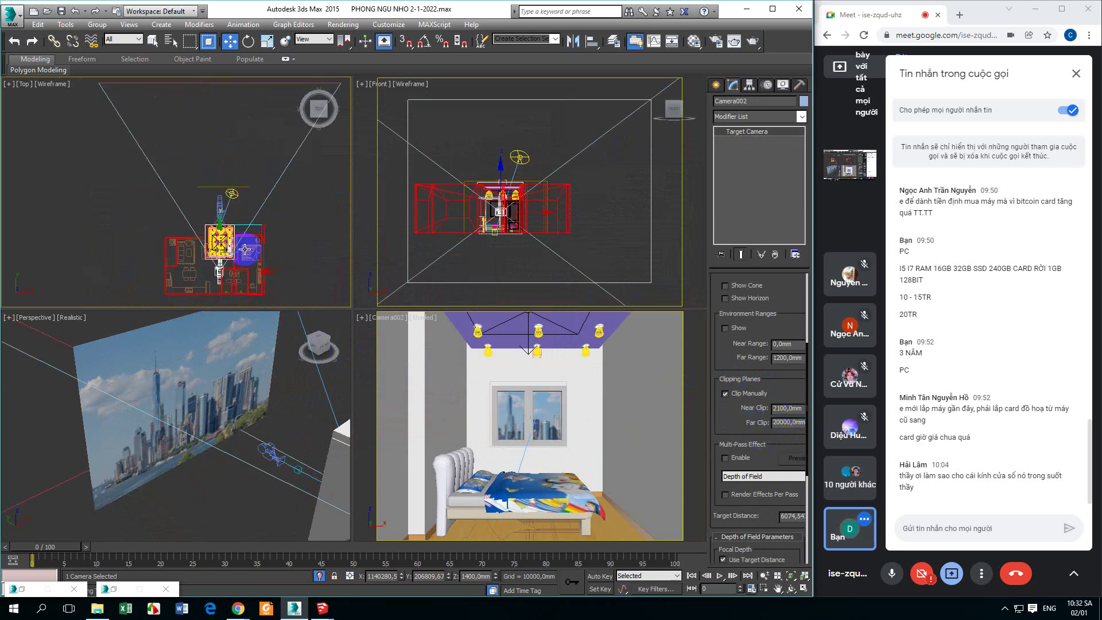
{"action": "double_click", "coordinate": [785, 422]}
{"action": "type", "text": "15000"}
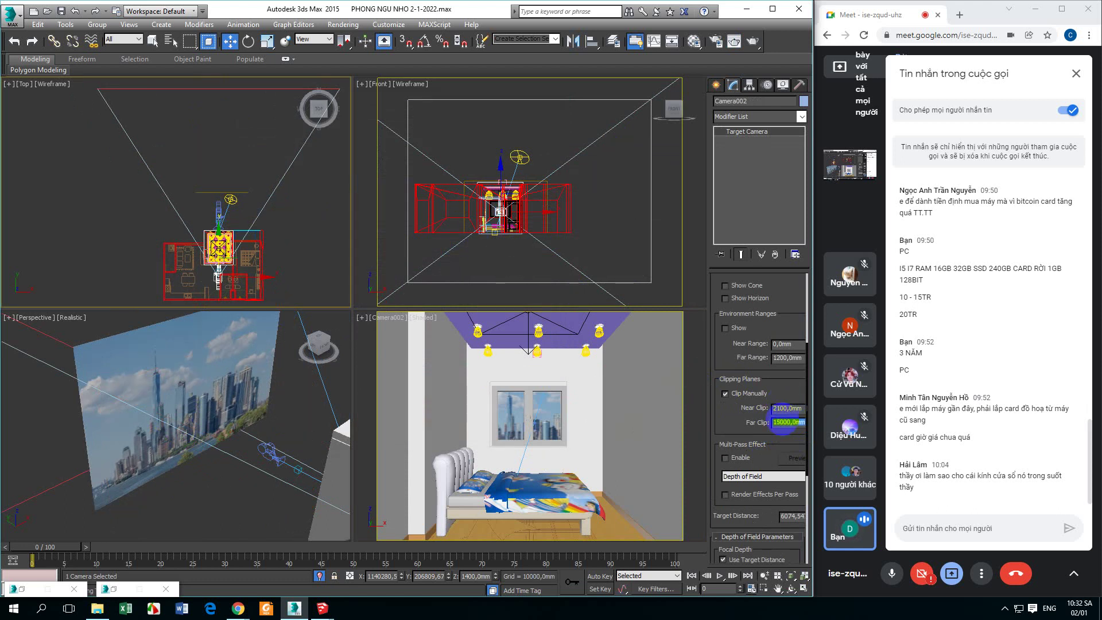
{"action": "key", "text": "Return"}
{"action": "middle_click_drag", "start_coordinate": [180, 190], "coordinate": [178, 203]}
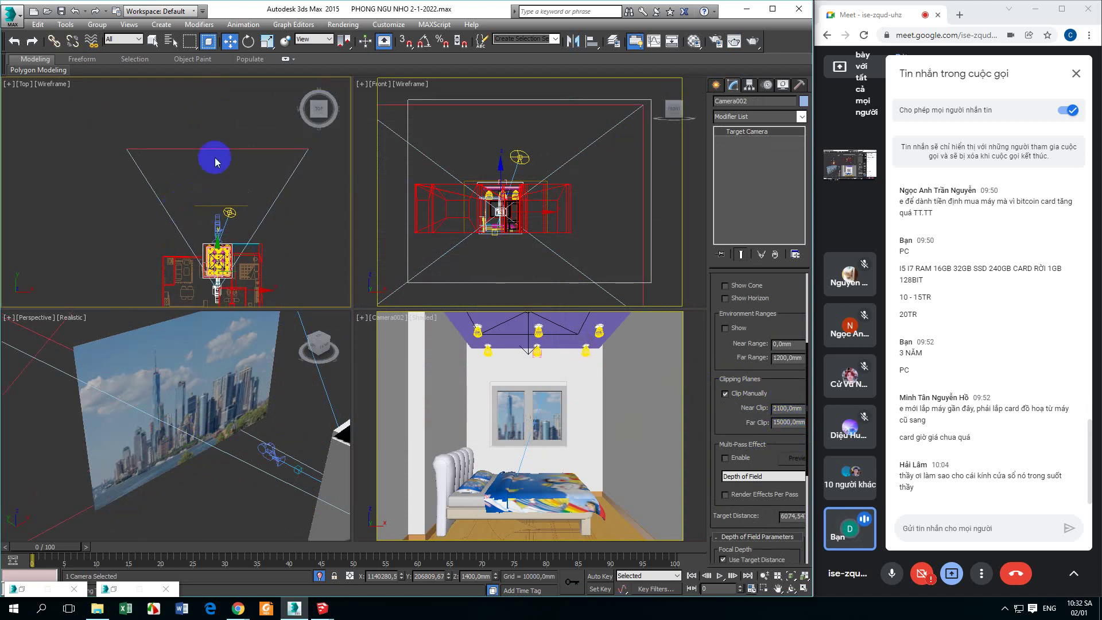
- Select the backdrop plane and move it about 513 mm toward the house
{"action": "right_click", "coordinate": [476, 434]}
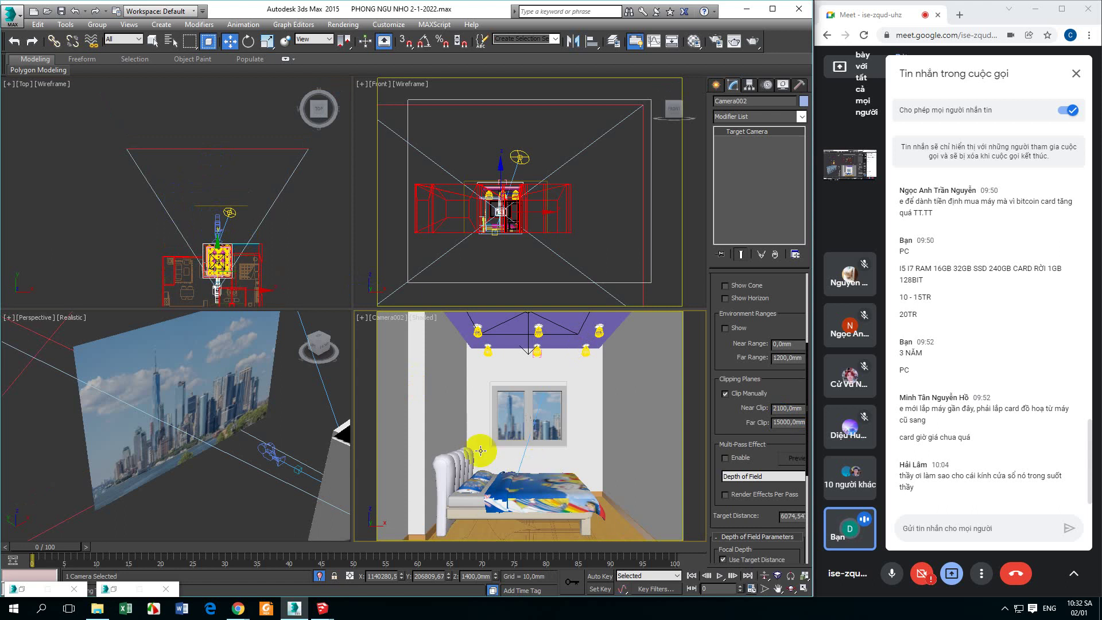
{"action": "left_click", "coordinate": [216, 211]}
{"action": "scroll", "coordinate": [224, 227], "scroll_direction": "up", "scroll_amount": 2}
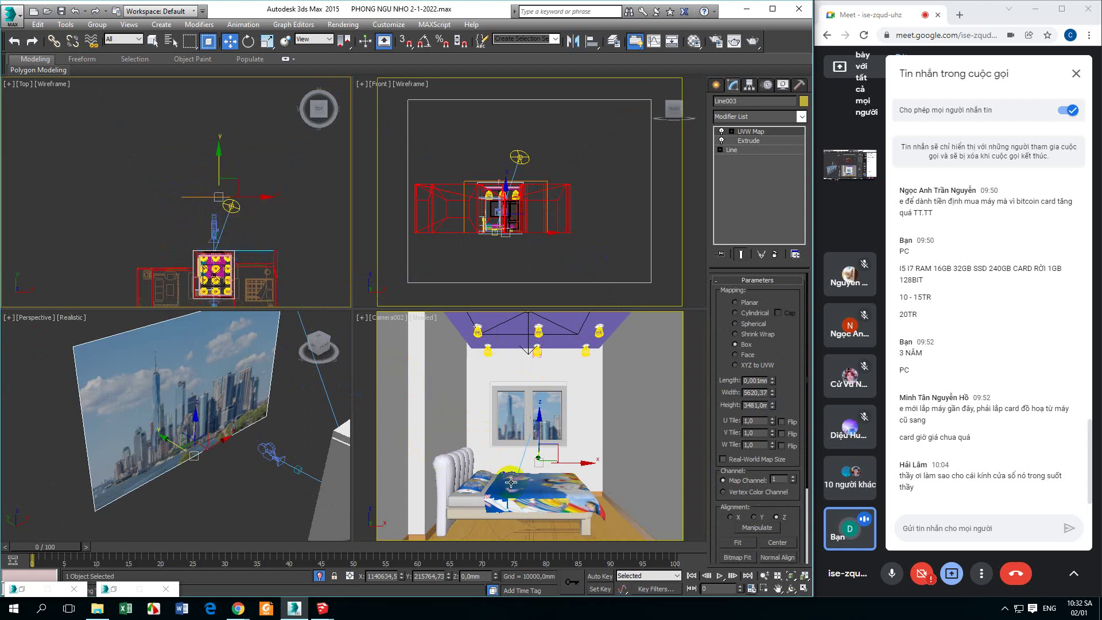
{"action": "middle_click_drag", "start_coordinate": [252, 209], "coordinate": [244, 219]}
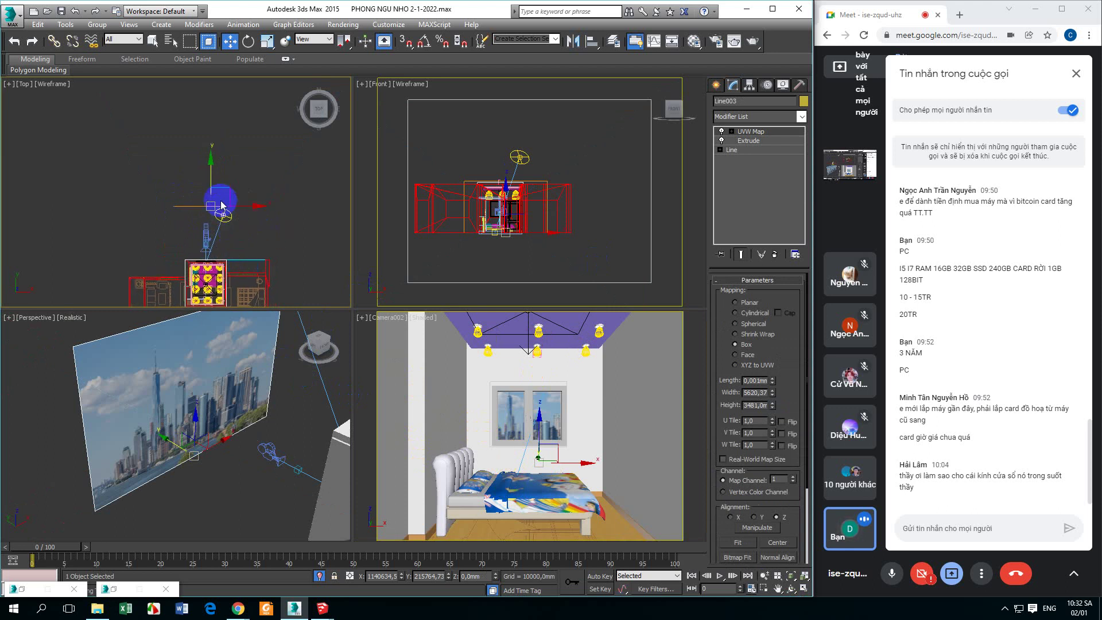
{"action": "left_click_drag", "start_coordinate": [210, 178], "coordinate": [210, 186]}
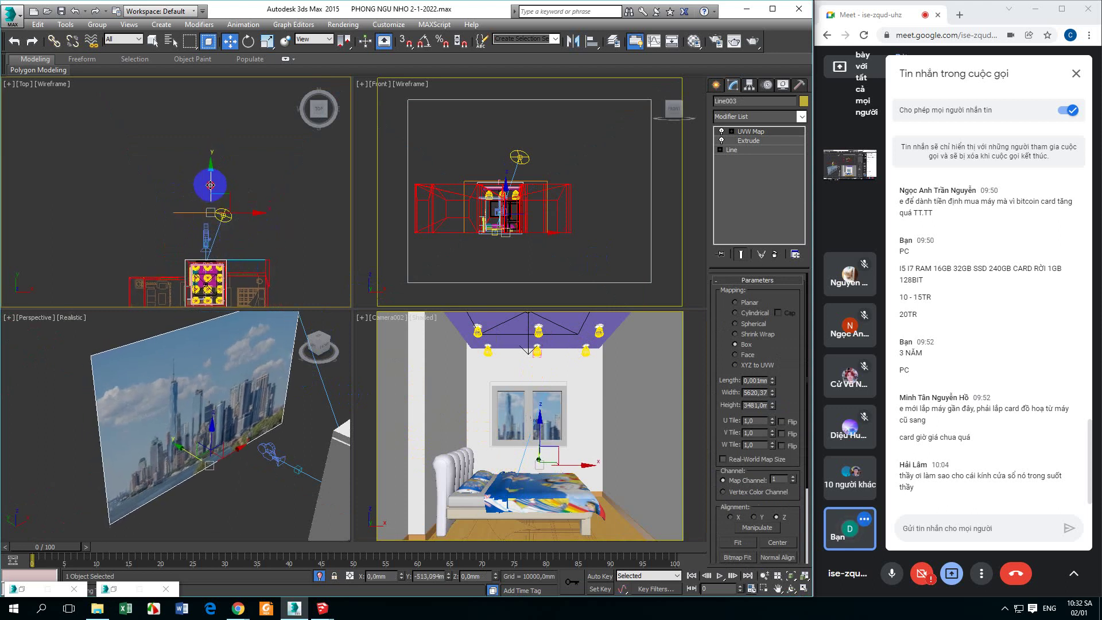
- Select Camera002, set its far clip to 10000 mm, and make the Camera002 view active
{"action": "middle_click_drag", "start_coordinate": [208, 276], "coordinate": [212, 210]}
{"action": "left_click", "coordinate": [207, 260]}
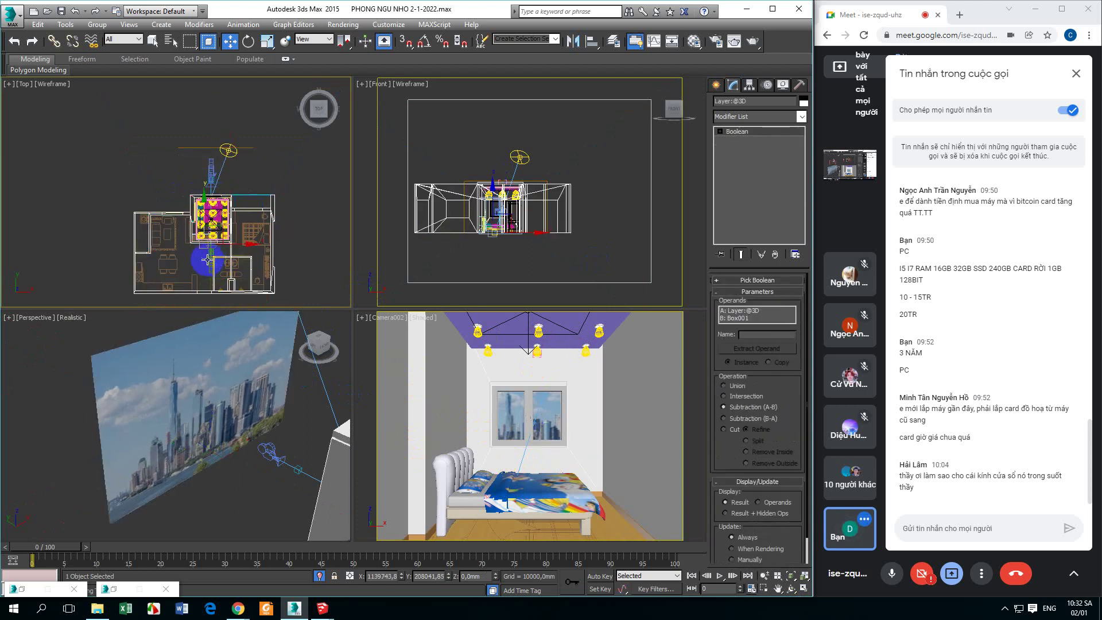
{"action": "scroll", "coordinate": [207, 259], "scroll_direction": "down", "scroll_amount": 2}
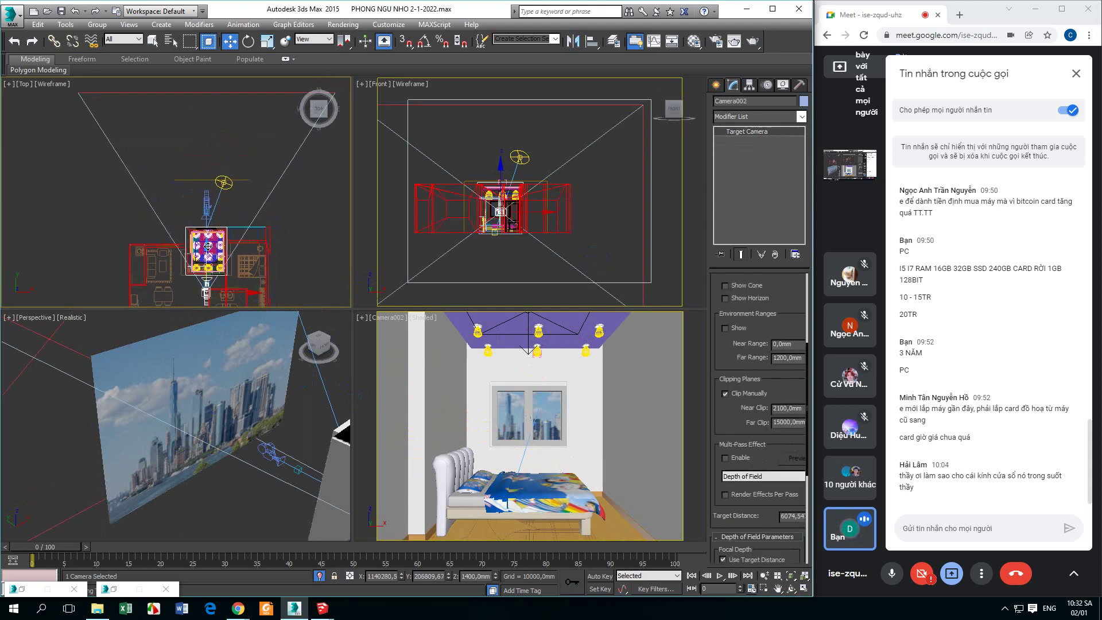
{"action": "double_click", "coordinate": [784, 422]}
{"action": "type", "text": "10000"}
{"action": "key", "text": "Return"}
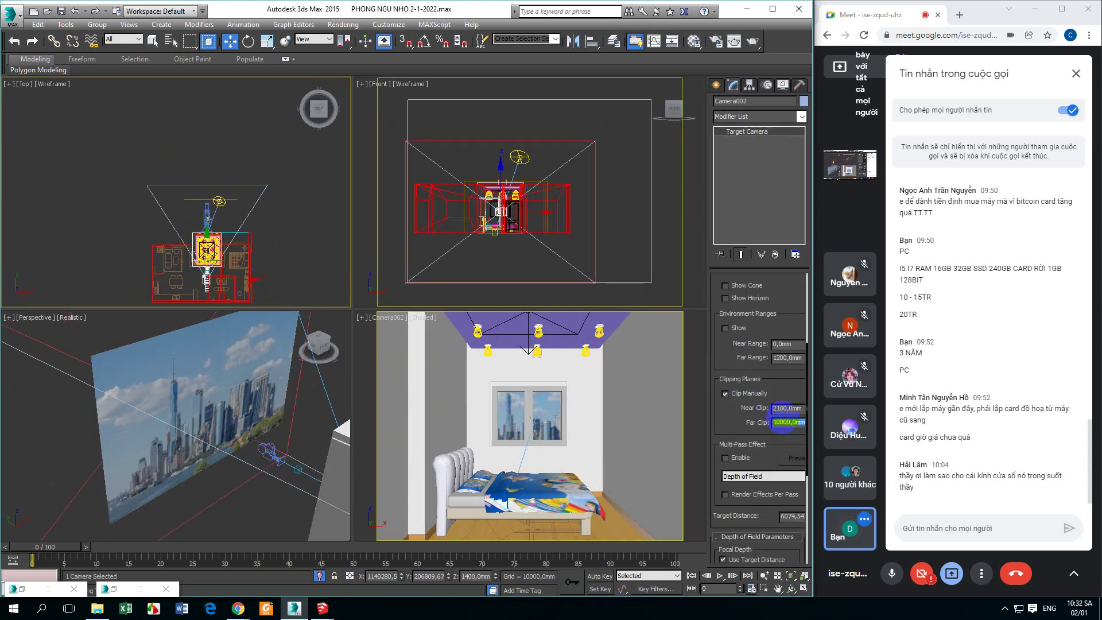
{"action": "scroll", "coordinate": [247, 251], "scroll_direction": "up", "scroll_amount": 2}
{"action": "middle_click", "coordinate": [480, 408]}
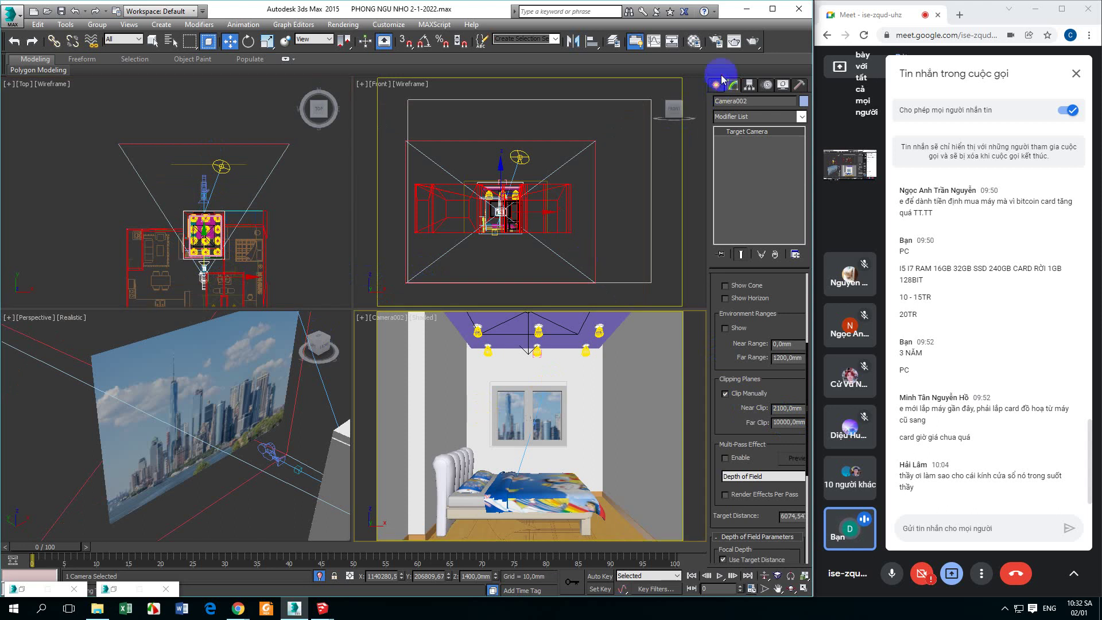
- Render the window region from the Camera002 view and close the rendered frame
{"action": "left_click", "coordinate": [734, 41]}
{"action": "left_click", "coordinate": [531, 123]}
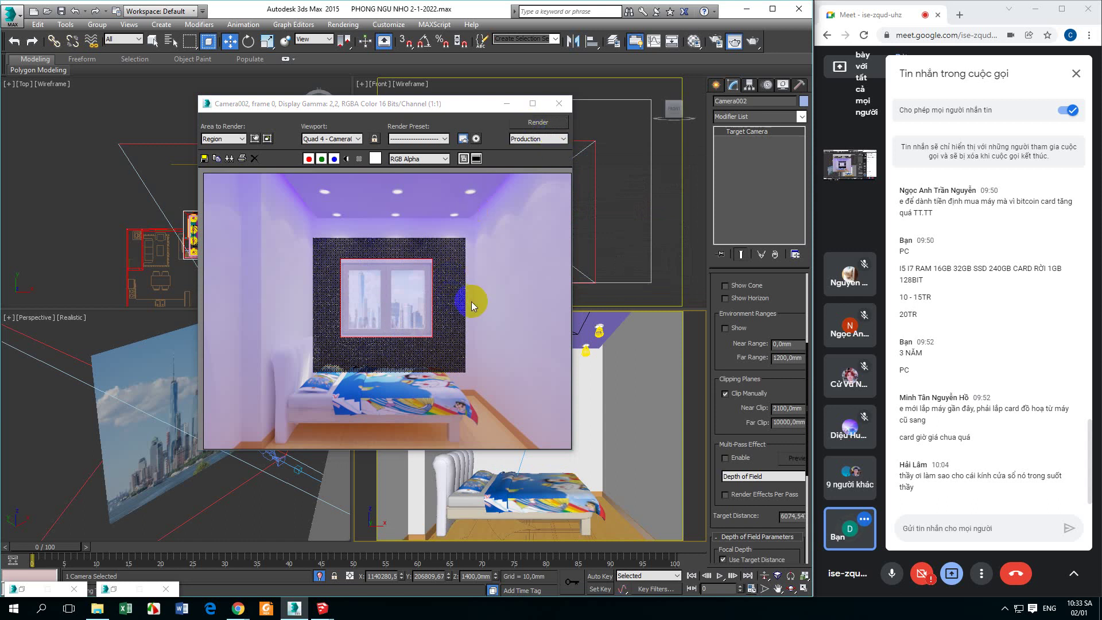
{"action": "left_click", "coordinate": [559, 105]}
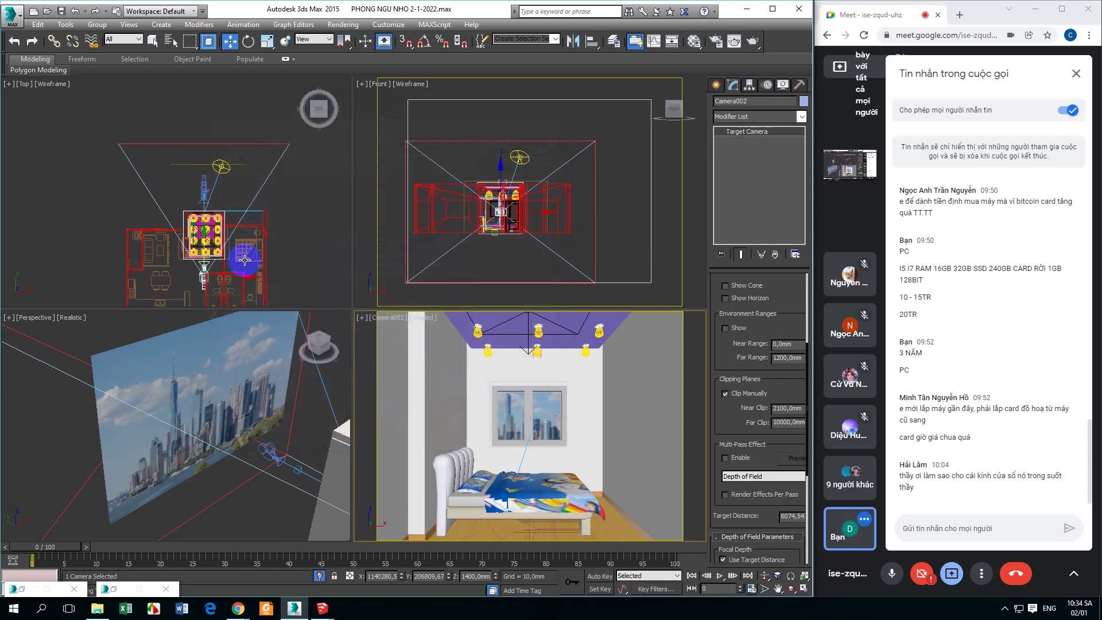
- Select the VRaySun light and examine its parameters, including the mental ray indirect illumination settings
{"action": "left_click", "coordinate": [221, 167]}
{"action": "middle_click_drag", "start_coordinate": [204, 203], "coordinate": [208, 212]}
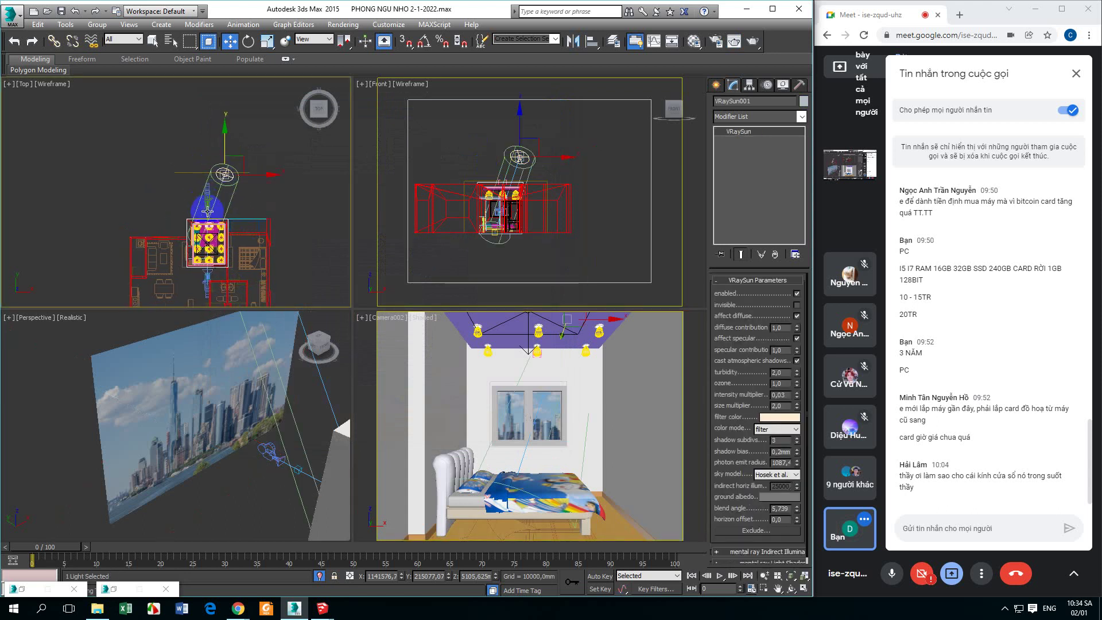
{"action": "middle_click_drag", "start_coordinate": [224, 401], "coordinate": [252, 449], "text": "alt"}
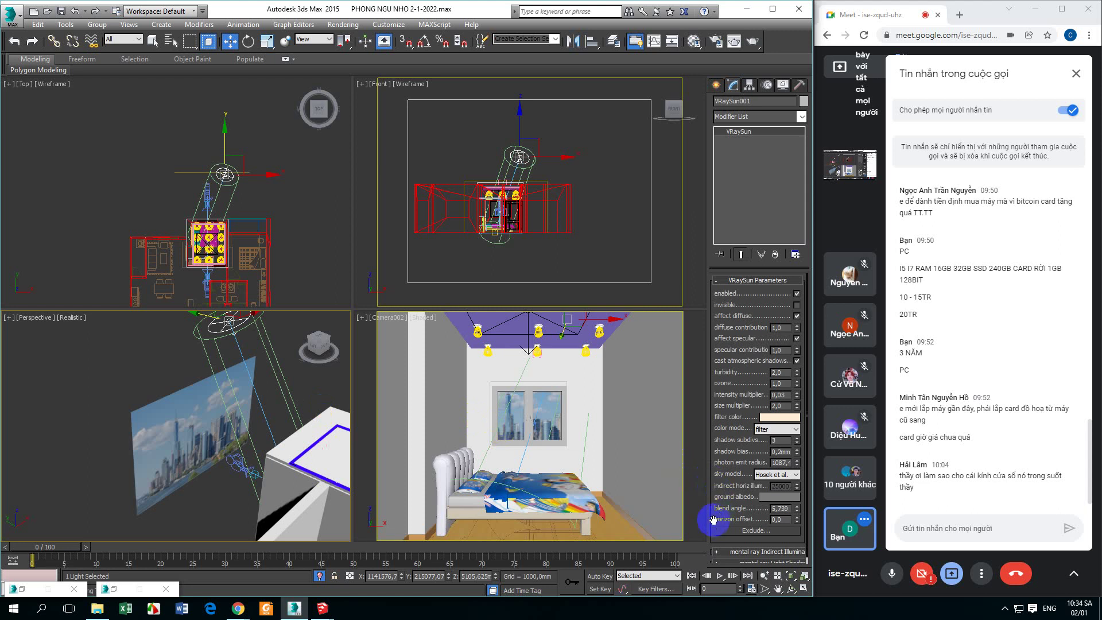
{"action": "scroll", "coordinate": [712, 466], "scroll_direction": "down", "scroll_amount": 1}
{"action": "left_click", "coordinate": [732, 545]}
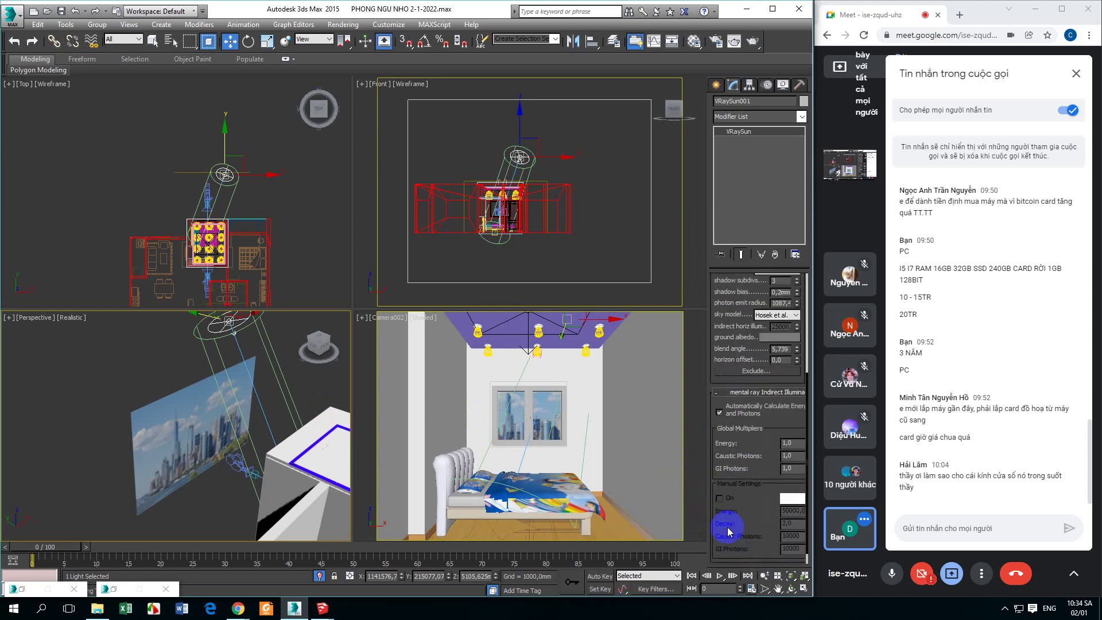
{"action": "scroll", "coordinate": [746, 511], "scroll_direction": "down", "scroll_amount": 5}
{"action": "scroll", "coordinate": [751, 503], "scroll_direction": "down", "scroll_amount": 2}
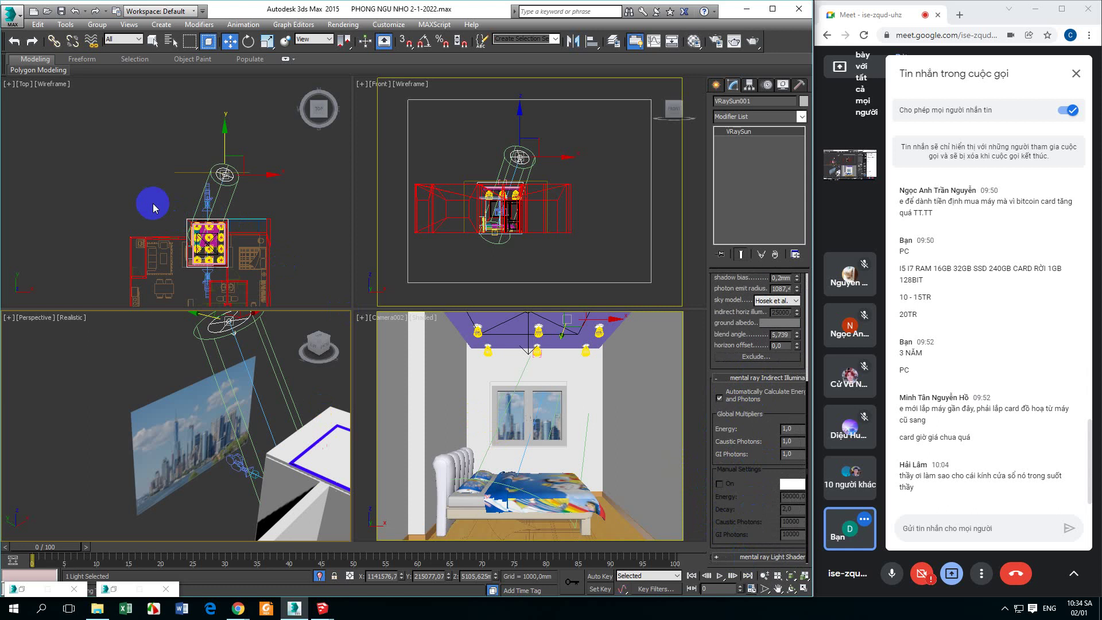
{"action": "left_click", "coordinate": [129, 342]}
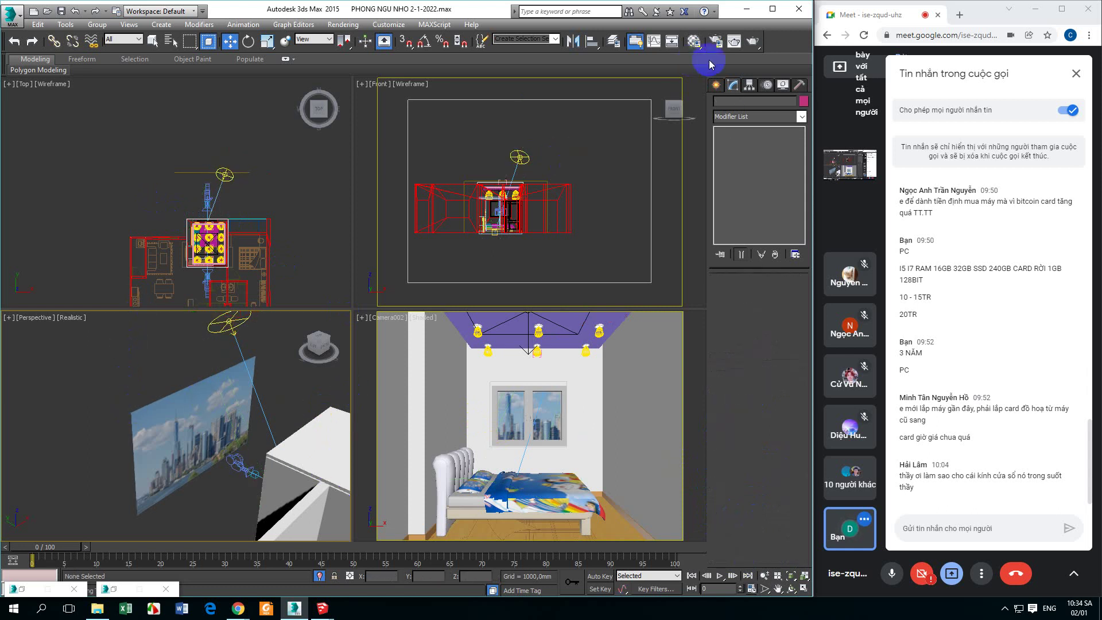
{"action": "left_click", "coordinate": [716, 41]}
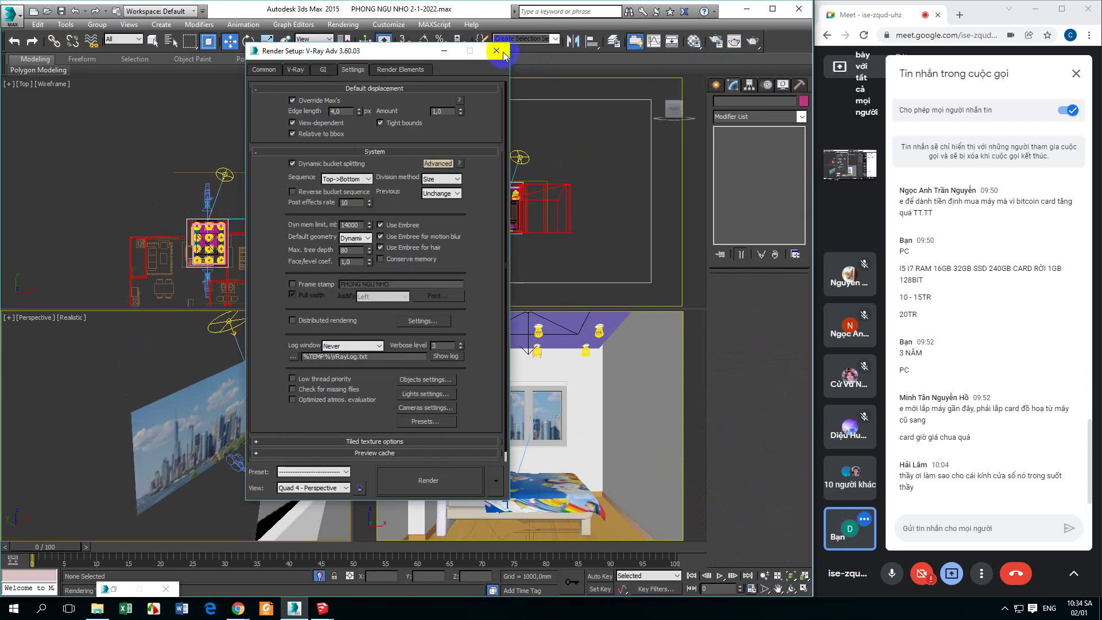
{"action": "left_click", "coordinate": [497, 51]}
{"action": "left_click", "coordinate": [734, 41]}
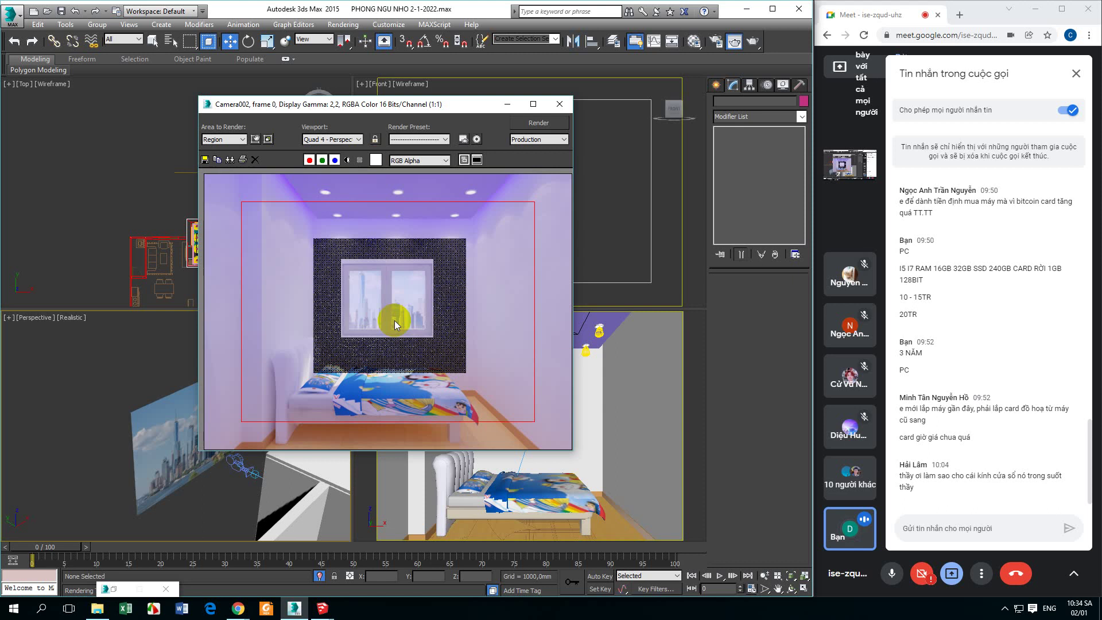
{"action": "left_click", "coordinate": [560, 104]}
- Examine the shader settings of the skyline backdrop's material, 20 - Default, in the Material Editor
{"action": "key", "text": "m"}
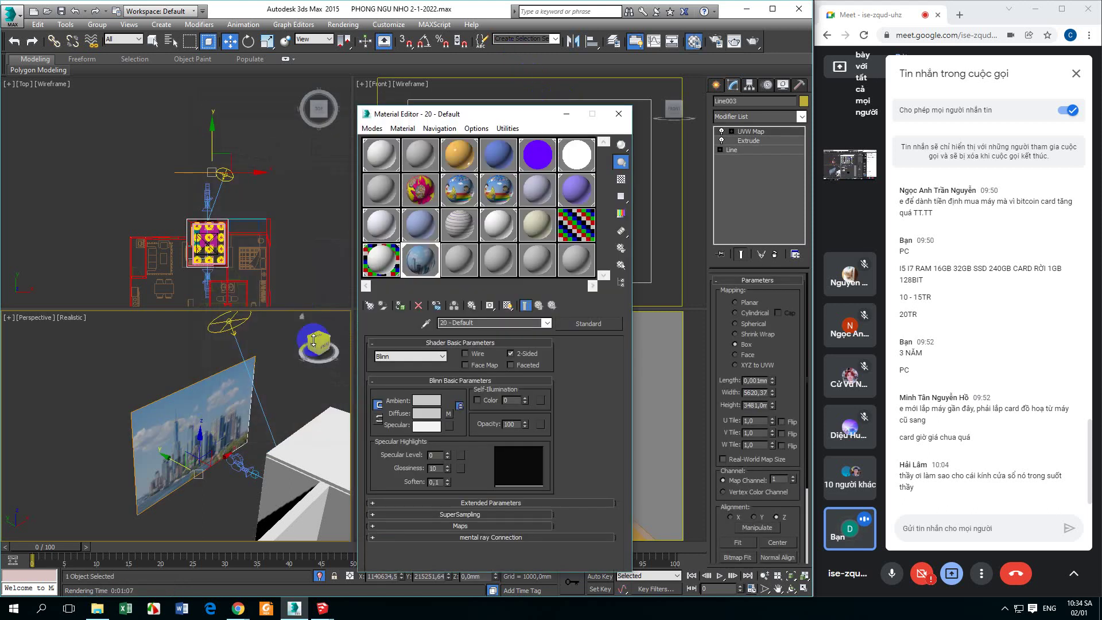
{"action": "left_click", "coordinate": [463, 270]}
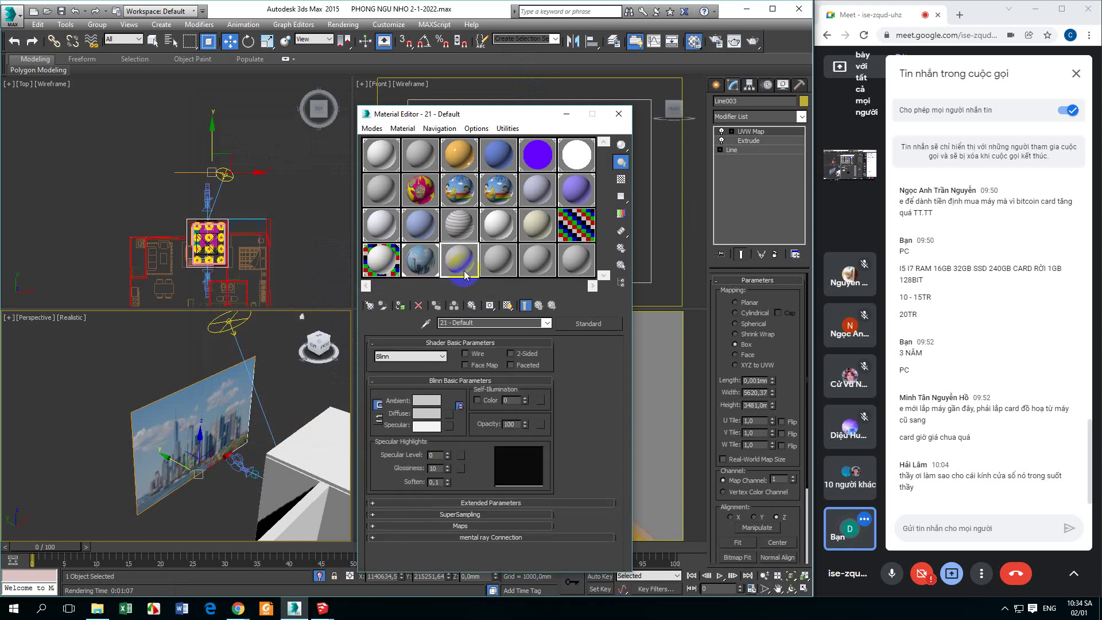
{"action": "left_click", "coordinate": [570, 328]}
{"action": "left_click", "coordinate": [417, 259]}
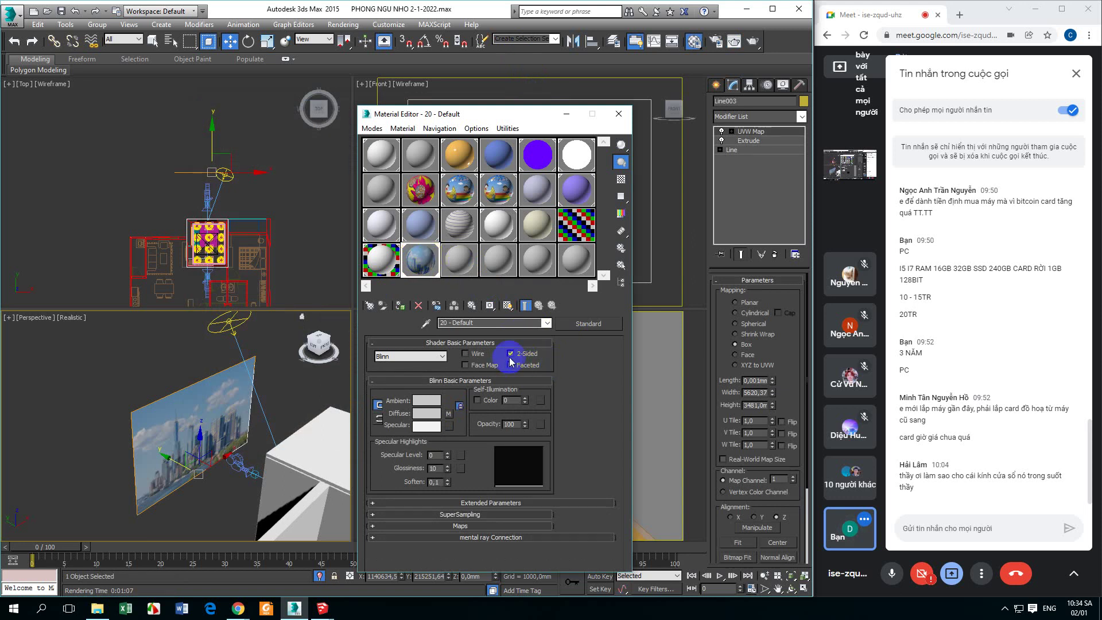
{"action": "left_click", "coordinate": [414, 356]}
{"action": "middle_click_drag", "start_coordinate": [198, 442], "coordinate": [197, 442], "text": "alt"}
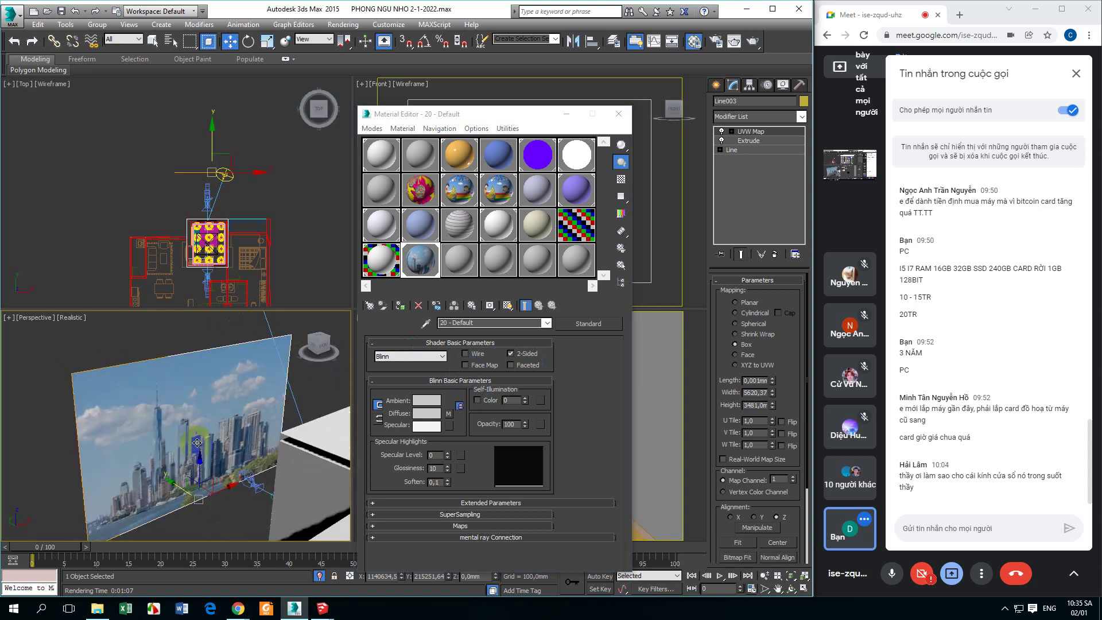
{"action": "left_click", "coordinate": [567, 114]}
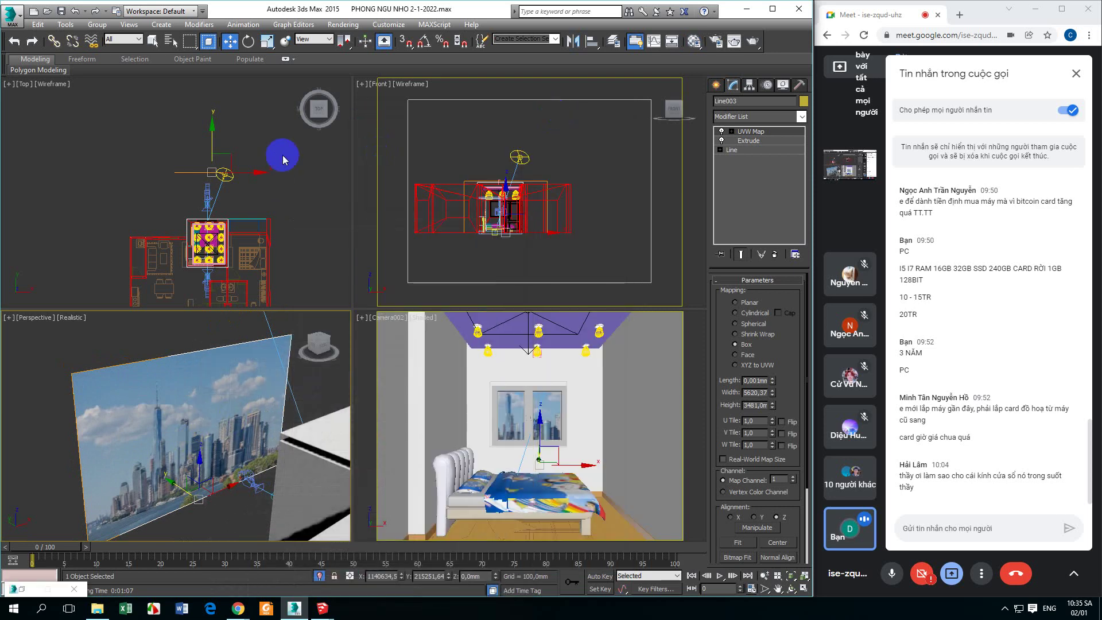
- Rename the skyline backdrop plane as HINH ANH CUA SO
{"action": "scroll", "coordinate": [242, 166], "scroll_direction": "up", "scroll_amount": 2}
{"action": "left_click", "coordinate": [231, 181]}
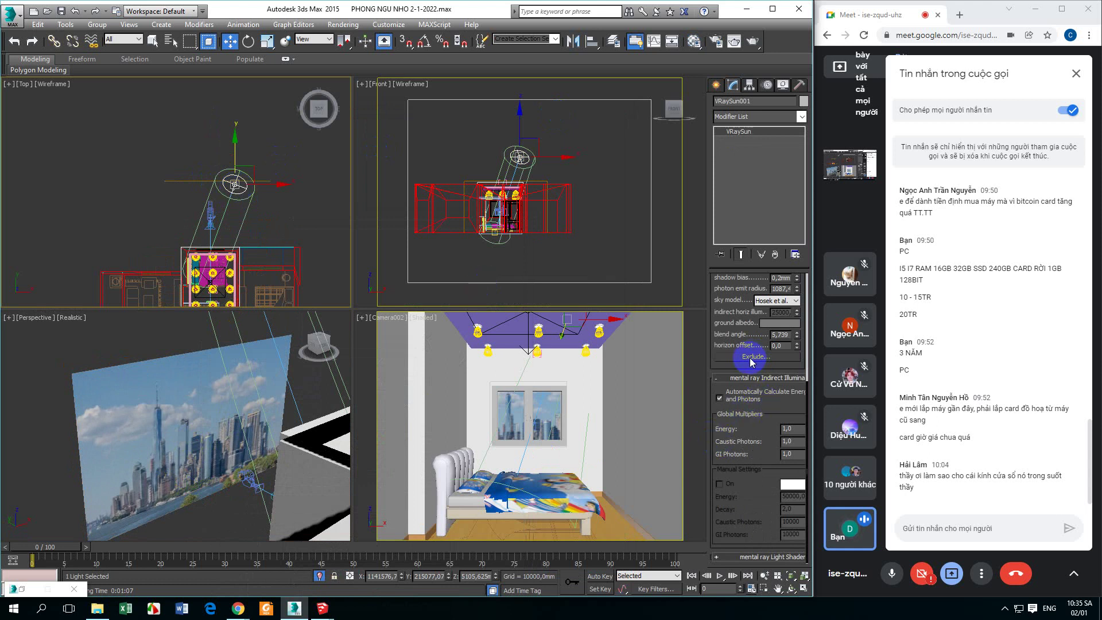
{"action": "left_click", "coordinate": [175, 420]}
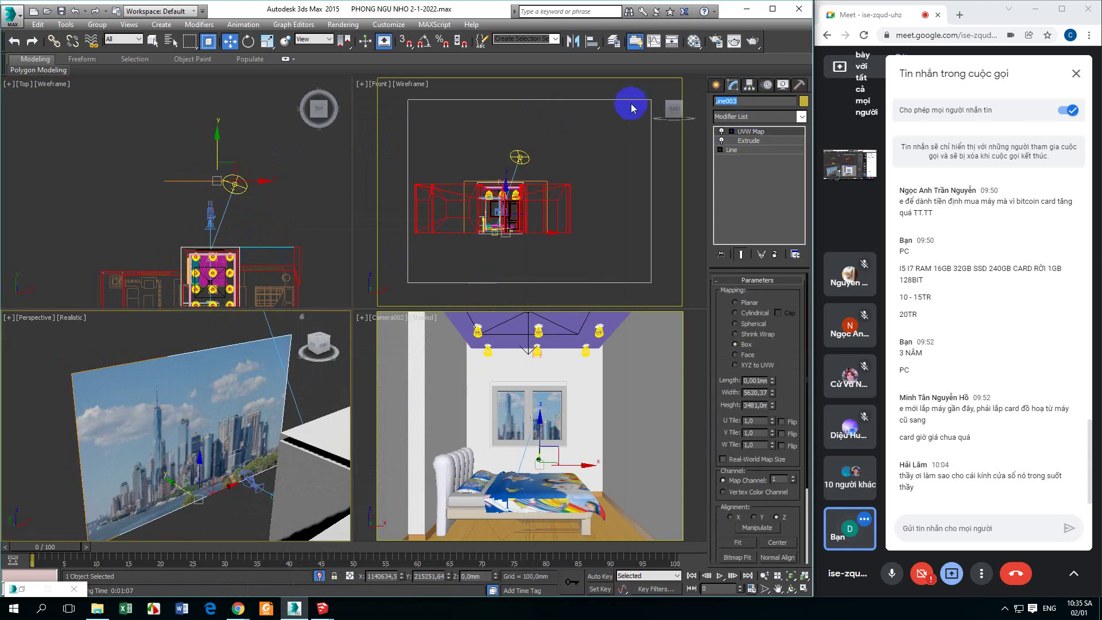
{"action": "type", "text": "HINH ANH CUA SO"}
{"action": "left_click", "coordinate": [275, 197]}
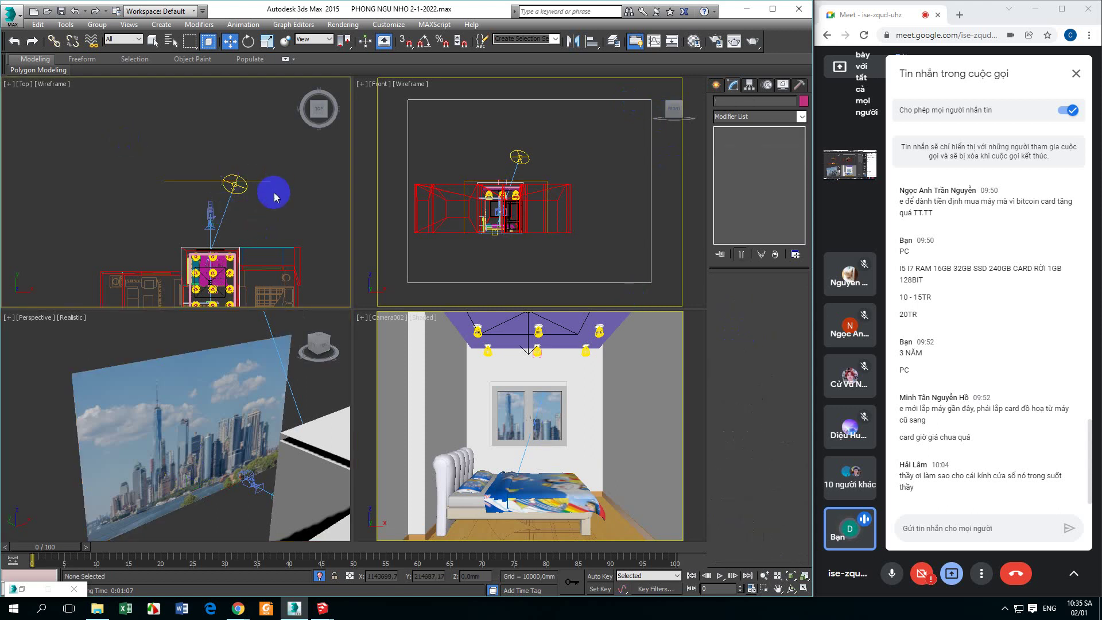
- Exclude the HINH ANH CUA SO plane from both illumination and shadow casting of the VRaySun light
{"action": "left_click", "coordinate": [234, 185]}
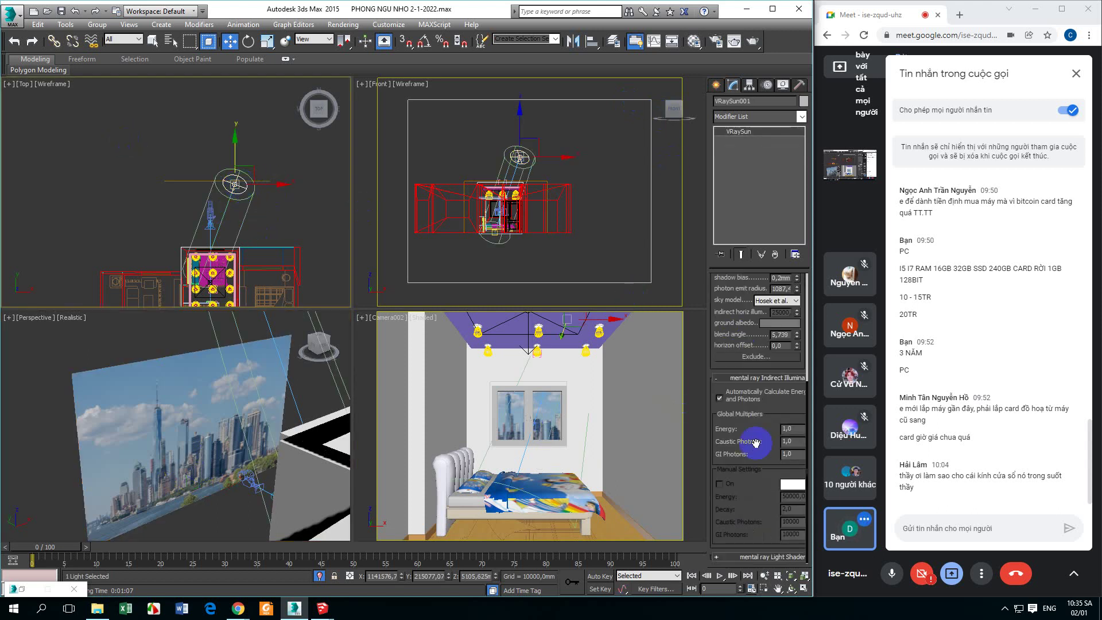
{"action": "scroll", "coordinate": [756, 445], "scroll_direction": "up", "scroll_amount": 3}
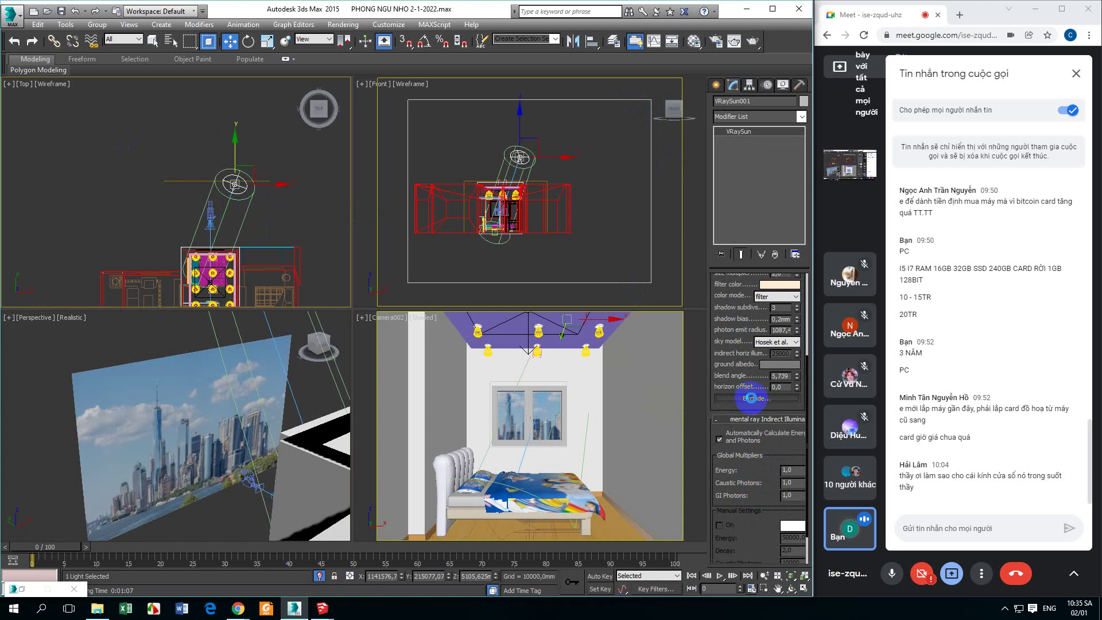
{"action": "left_click", "coordinate": [752, 397]}
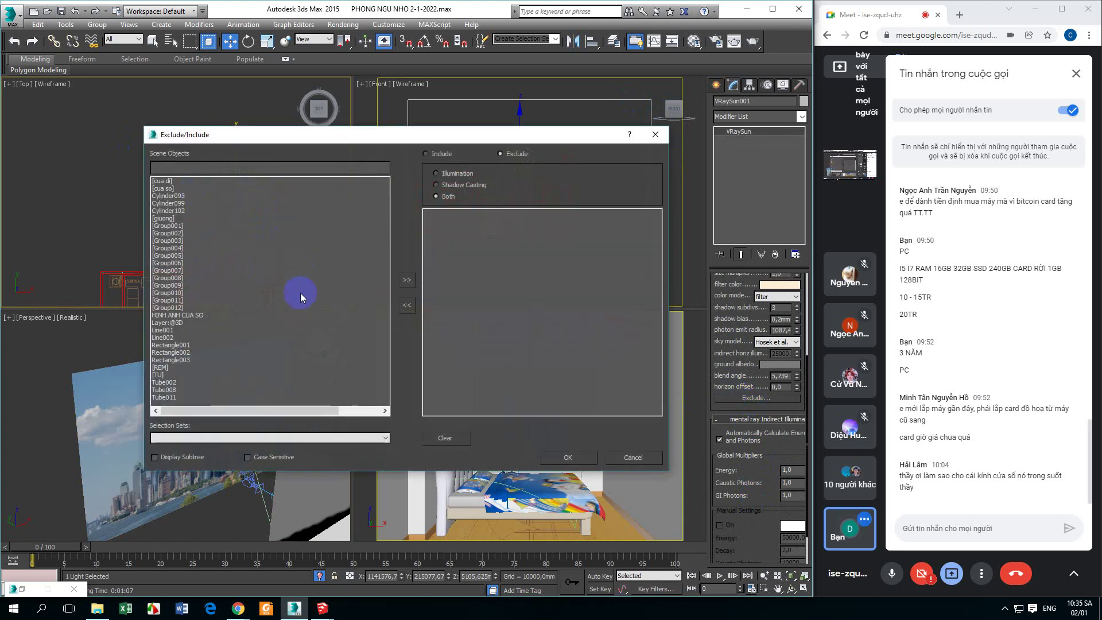
{"action": "left_click", "coordinate": [208, 359]}
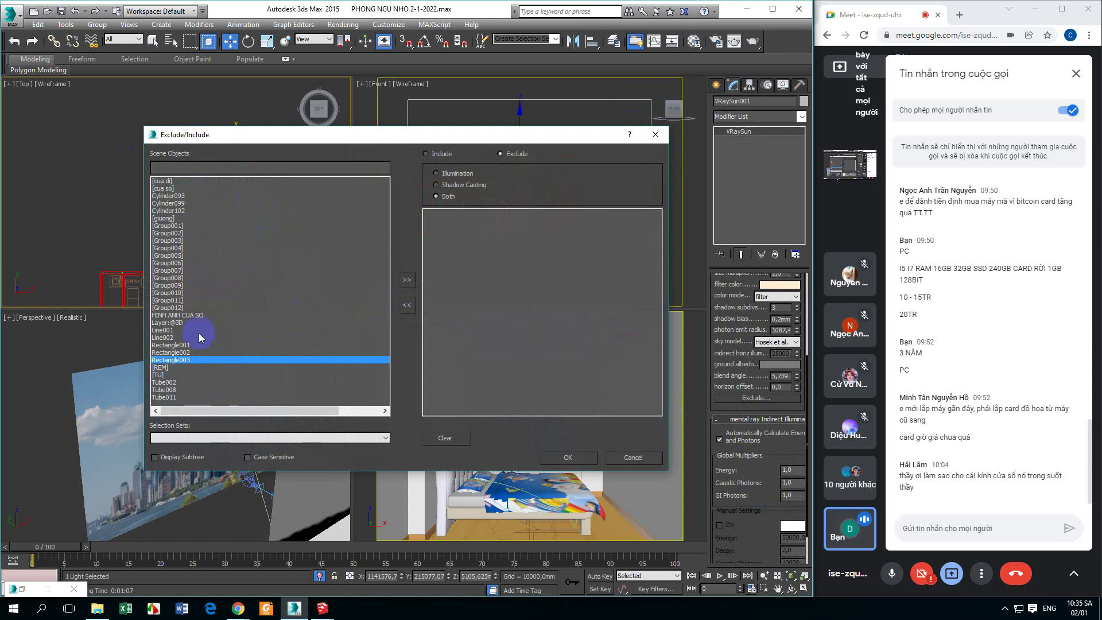
{"action": "left_click", "coordinate": [177, 316]}
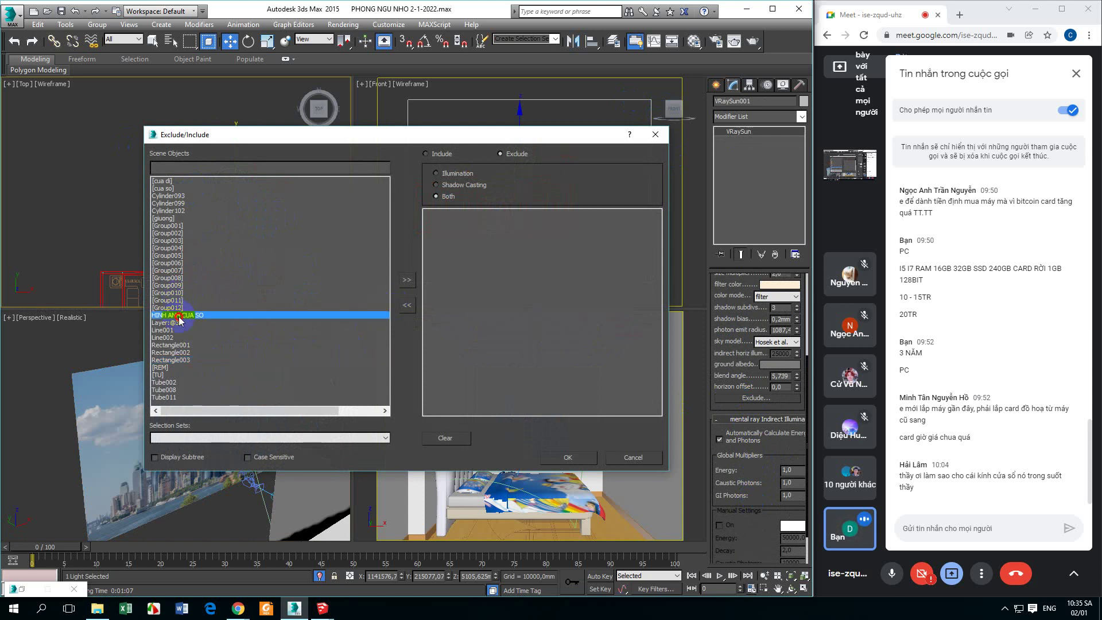
{"action": "left_click", "coordinate": [406, 279]}
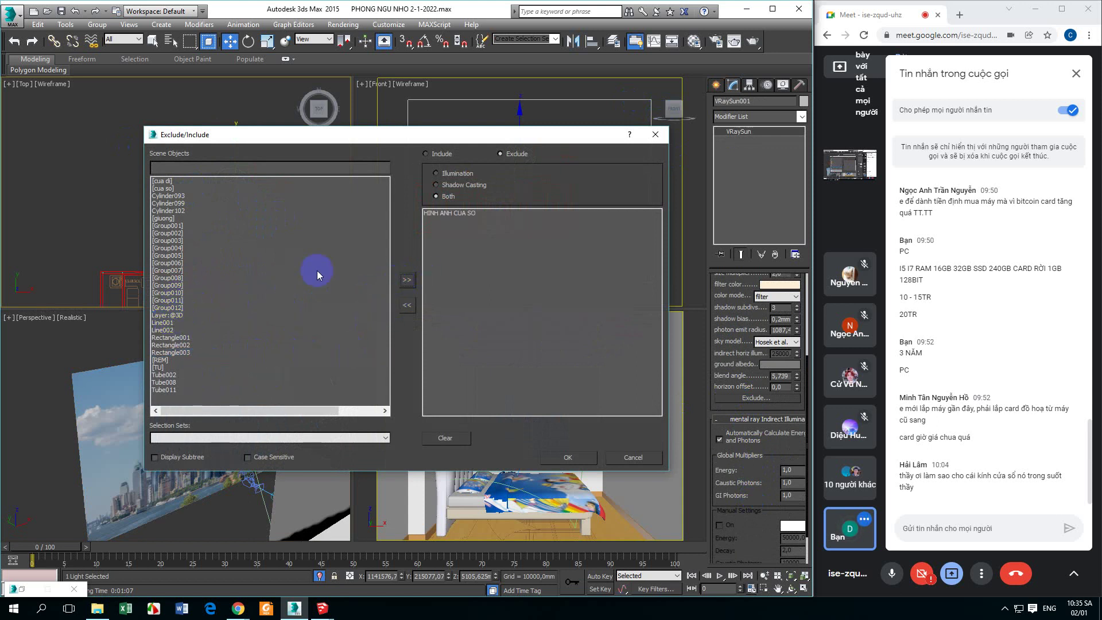
{"action": "left_click", "coordinate": [431, 212]}
{"action": "left_click", "coordinate": [407, 305]}
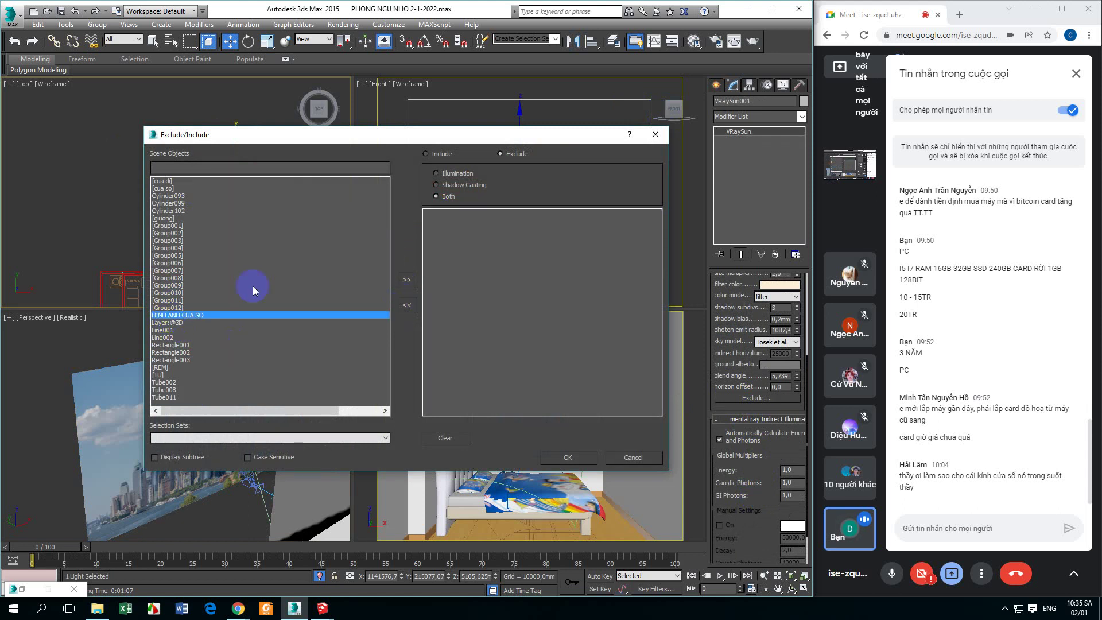
{"action": "left_click", "coordinate": [172, 317]}
{"action": "left_click", "coordinate": [407, 279]}
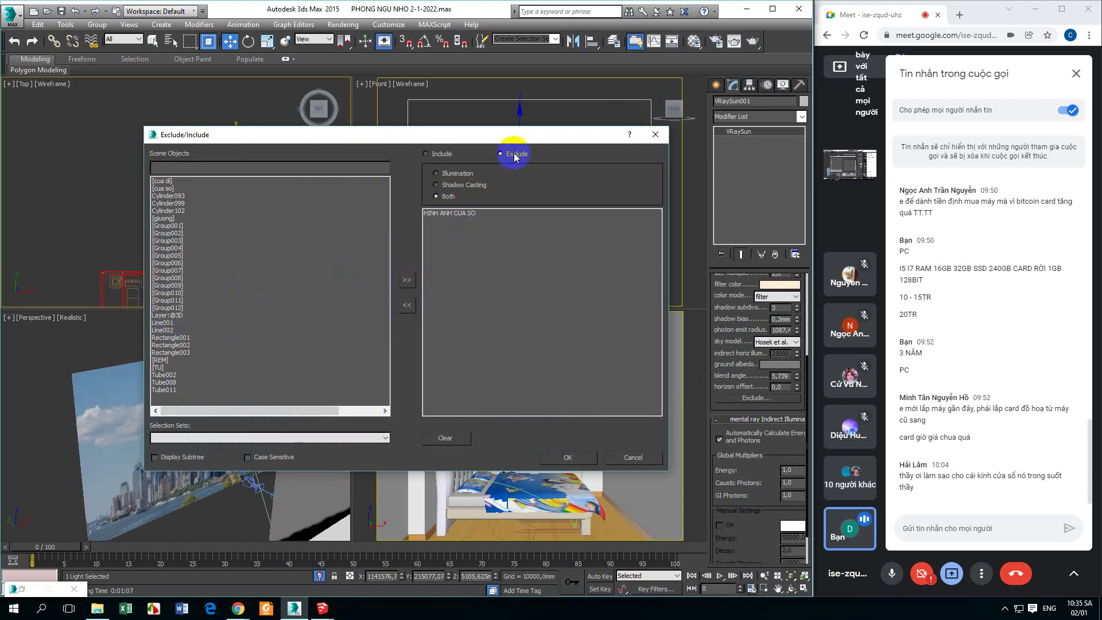
{"action": "left_click", "coordinate": [451, 213]}
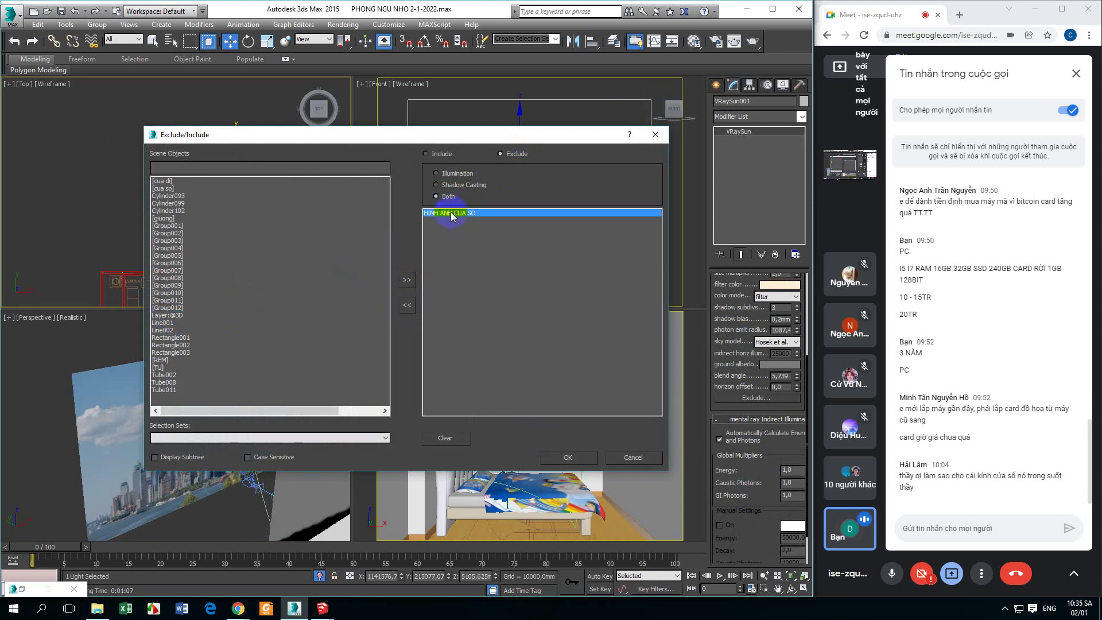
{"action": "left_click", "coordinate": [555, 457]}
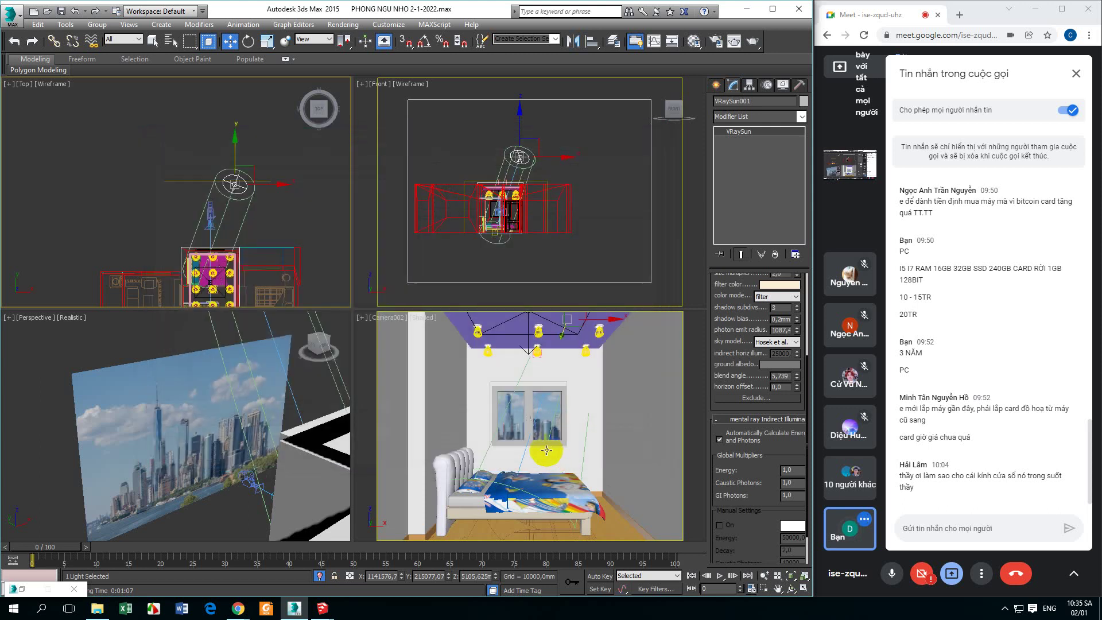
- Maximize the Camera002 viewport, render the window region again, and close the rendered frame
{"action": "left_click", "coordinate": [793, 586]}
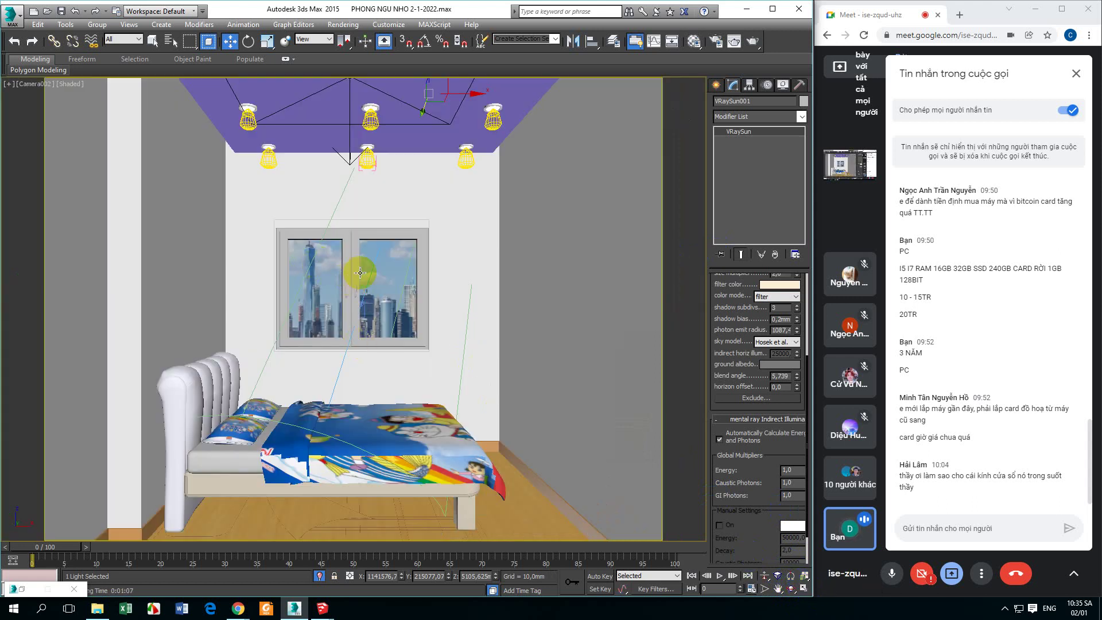
{"action": "left_click", "coordinate": [734, 41]}
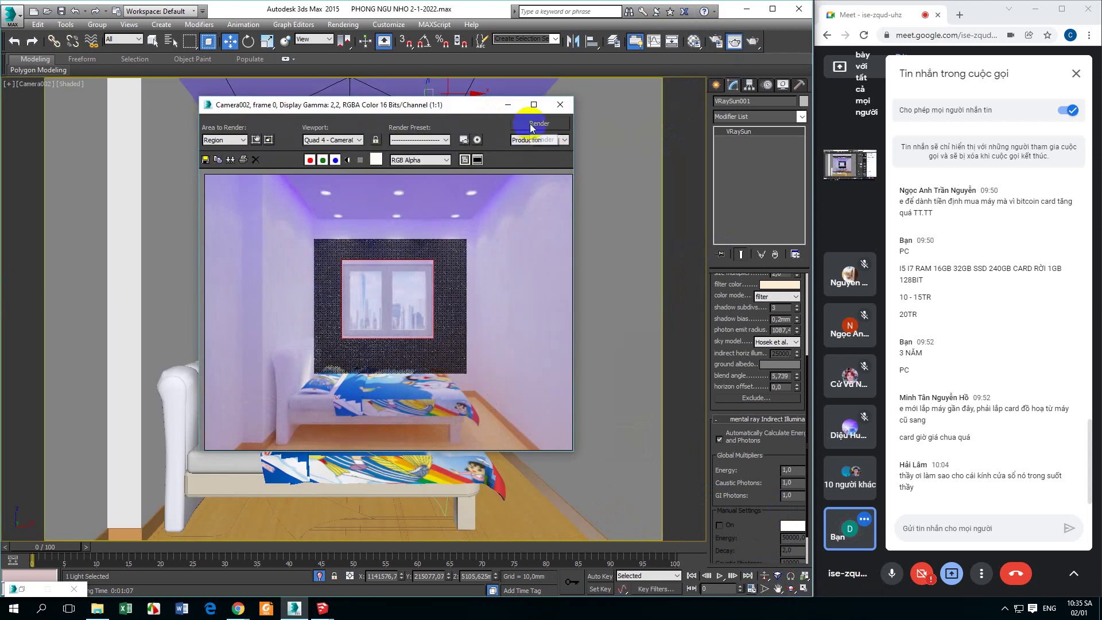
{"action": "left_click", "coordinate": [530, 123]}
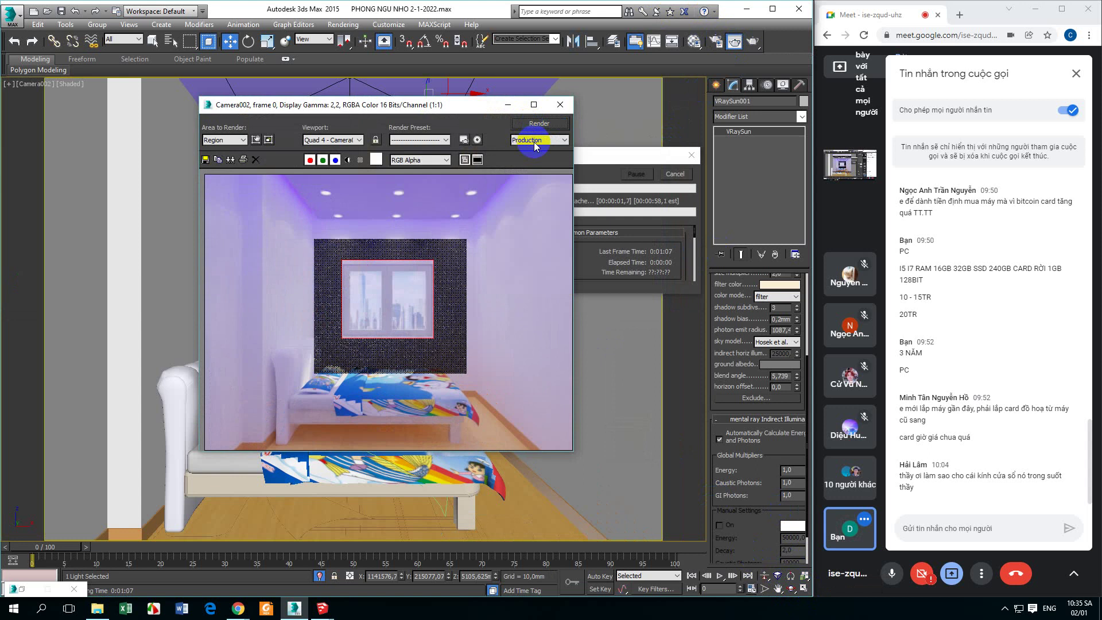
{"action": "left_click_drag", "start_coordinate": [661, 156], "coordinate": [722, 143]}
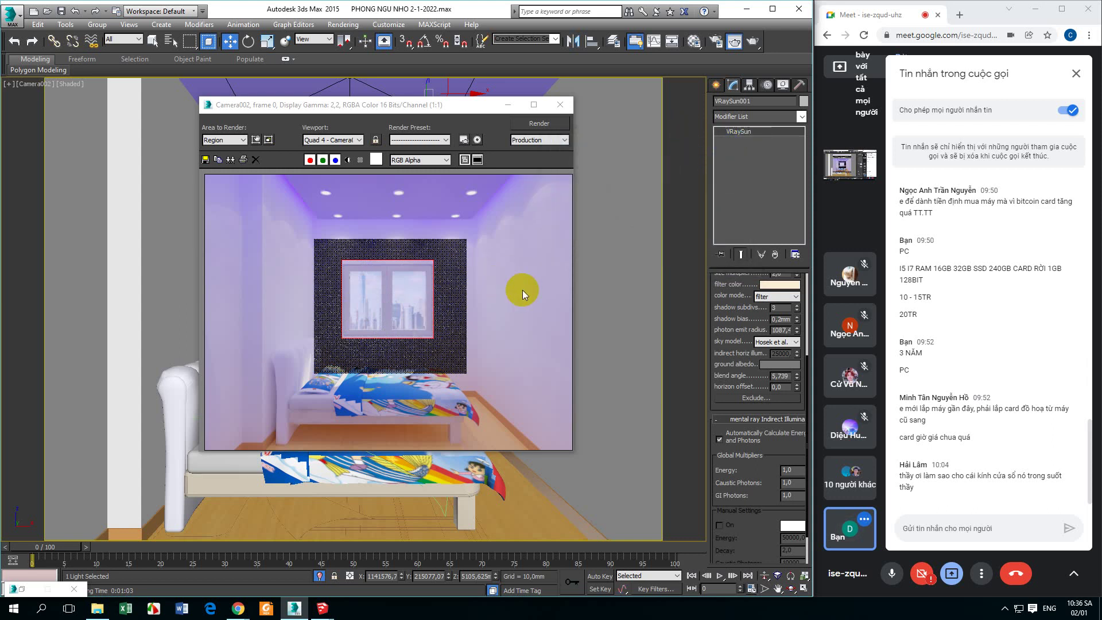
{"action": "left_click", "coordinate": [416, 349]}
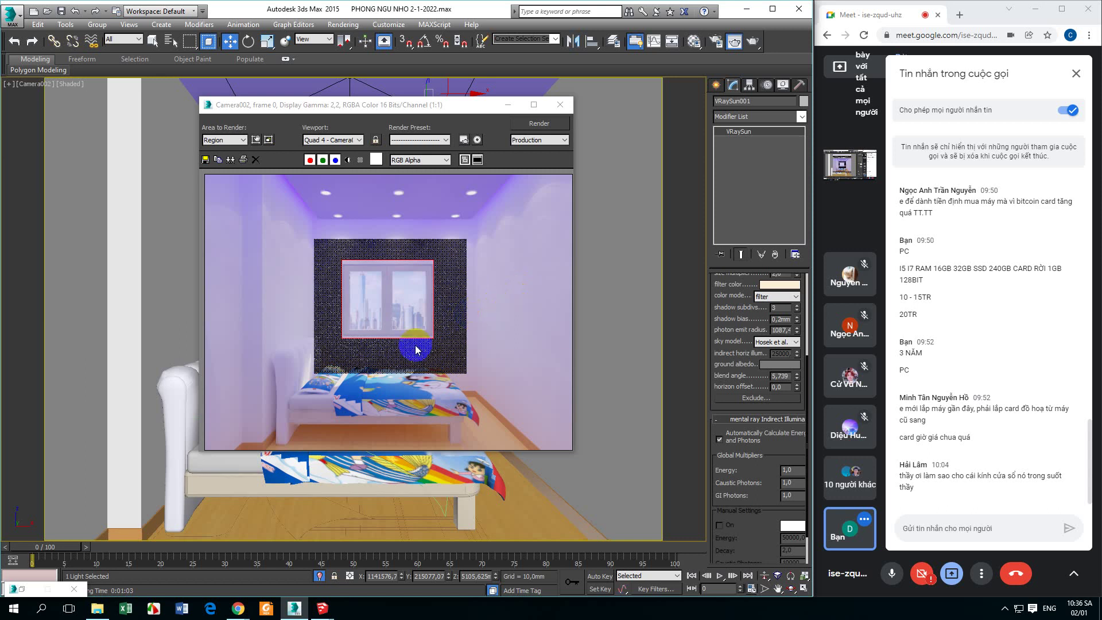
{"action": "left_click", "coordinate": [560, 104]}
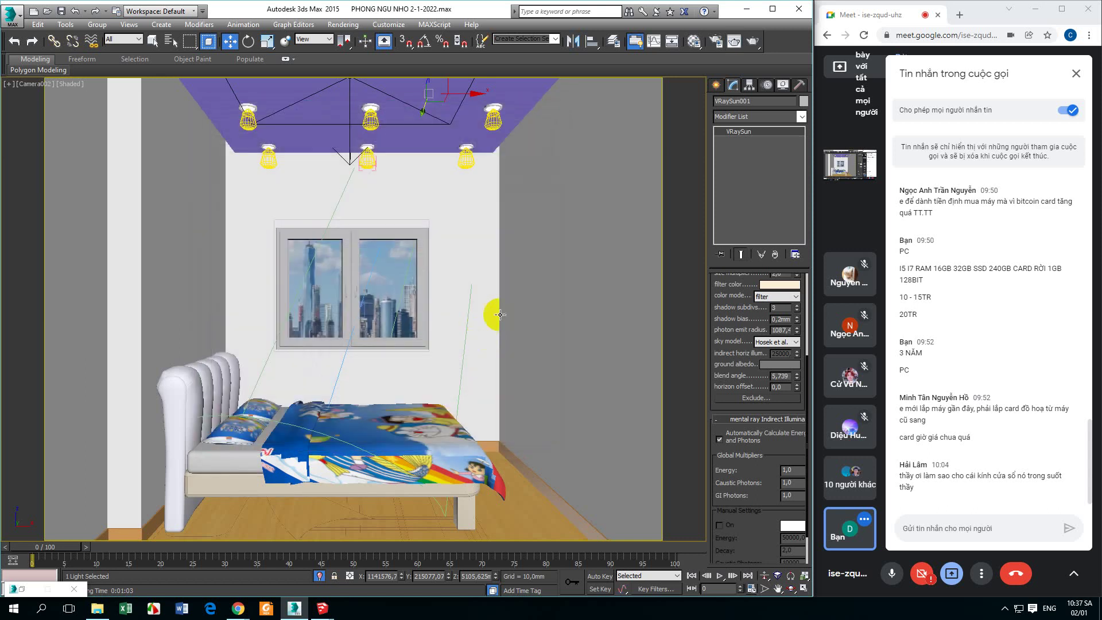
- Return to the four-viewport layout, select the HINH ANH CUA SO plane in the Perspective view and examine its position outside the room
{"action": "right_click", "coordinate": [490, 464]}
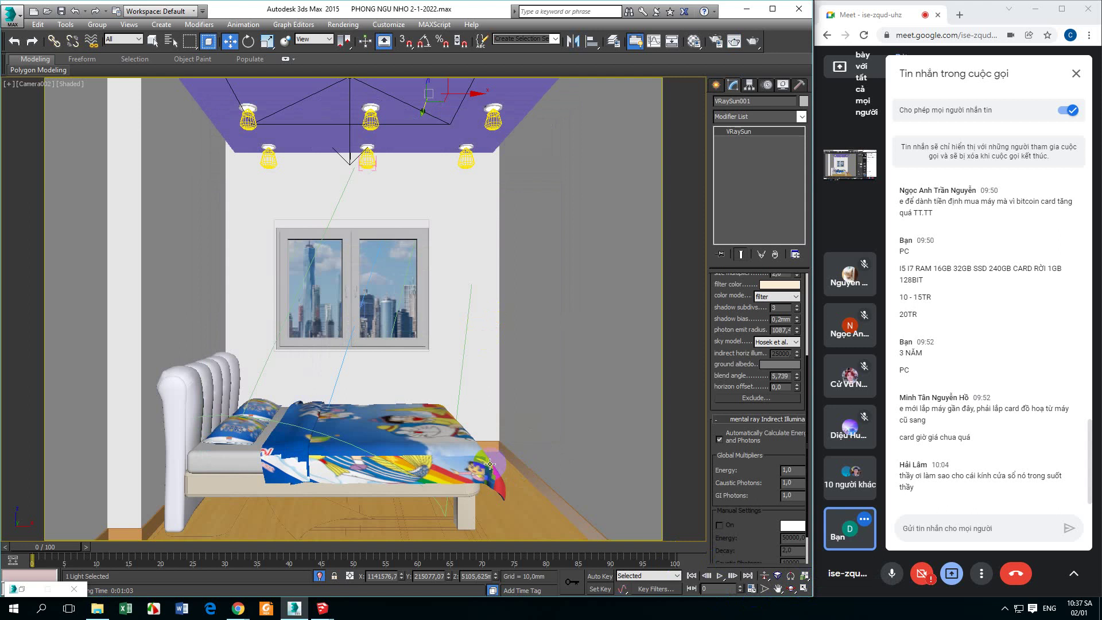
{"action": "left_click", "coordinate": [803, 588]}
{"action": "left_click", "coordinate": [181, 248]}
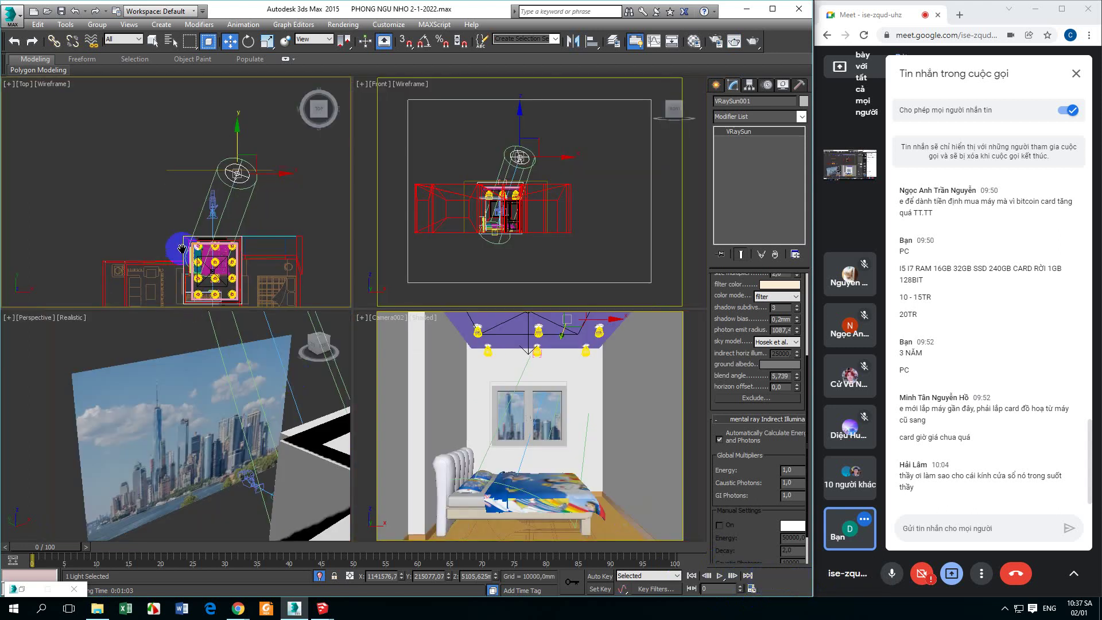
{"action": "left_click_drag", "start_coordinate": [181, 248], "coordinate": [183, 231]}
{"action": "scroll", "coordinate": [229, 424], "scroll_direction": "down", "scroll_amount": 5}
{"action": "left_click_drag", "start_coordinate": [367, 413], "coordinate": [330, 374]}
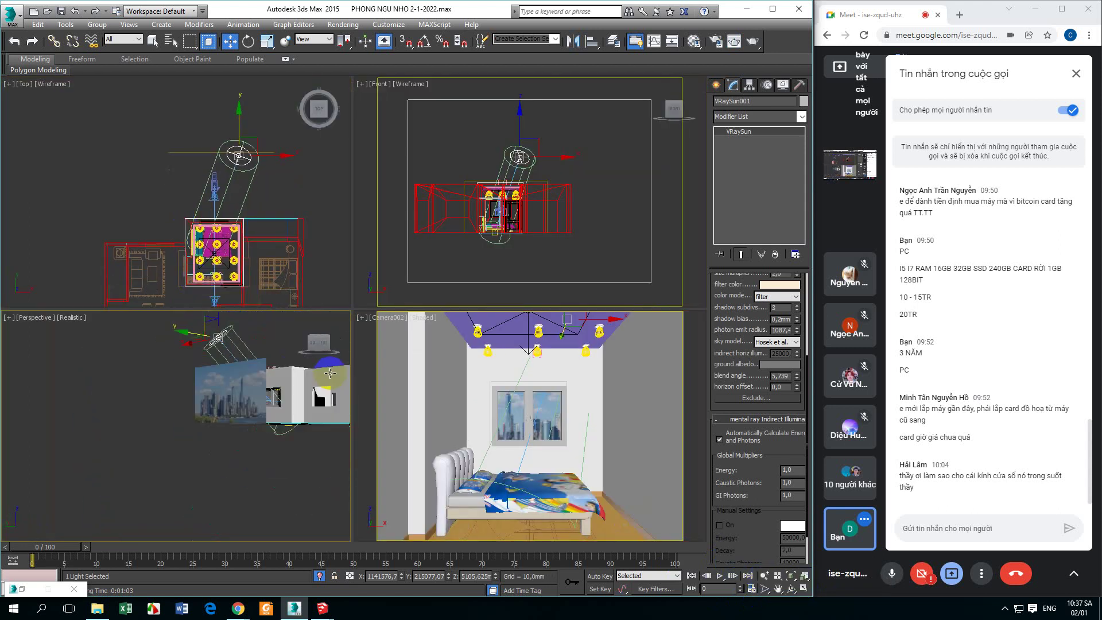
{"action": "middle_click_drag", "start_coordinate": [330, 374], "coordinate": [218, 403], "text": "alt"}
{"action": "left_click", "coordinate": [190, 414]}
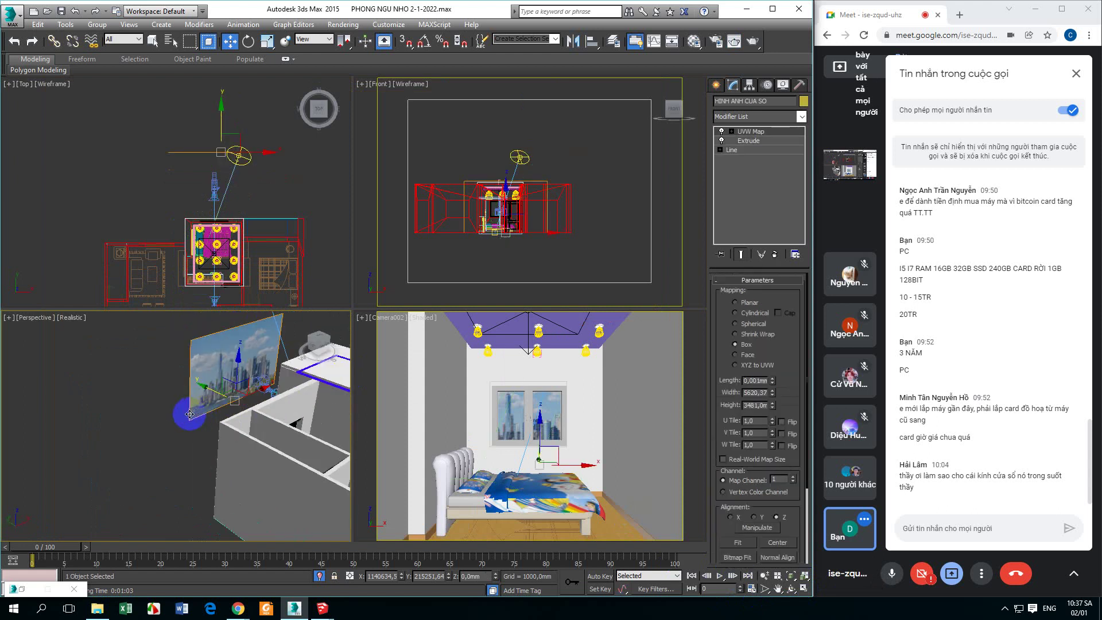
{"action": "scroll", "coordinate": [189, 414], "scroll_direction": "up", "scroll_amount": 3}
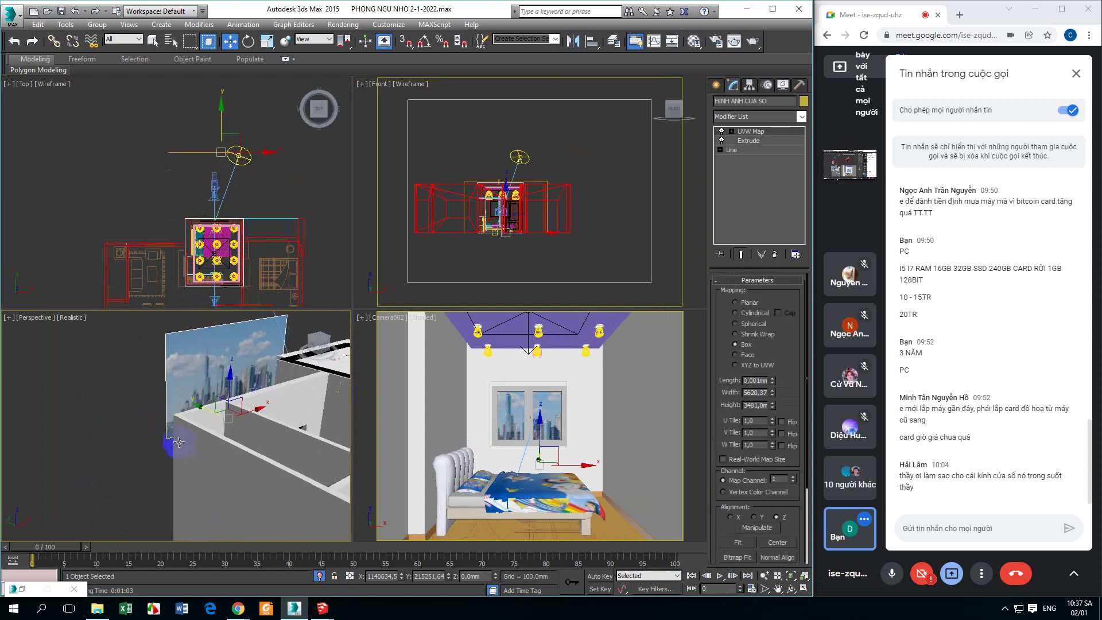
- Render the Camera002 viewport, maximized, with the area to render set to View, and close the rendered frame
{"action": "right_click", "coordinate": [467, 426]}
{"action": "left_click", "coordinate": [803, 588]}
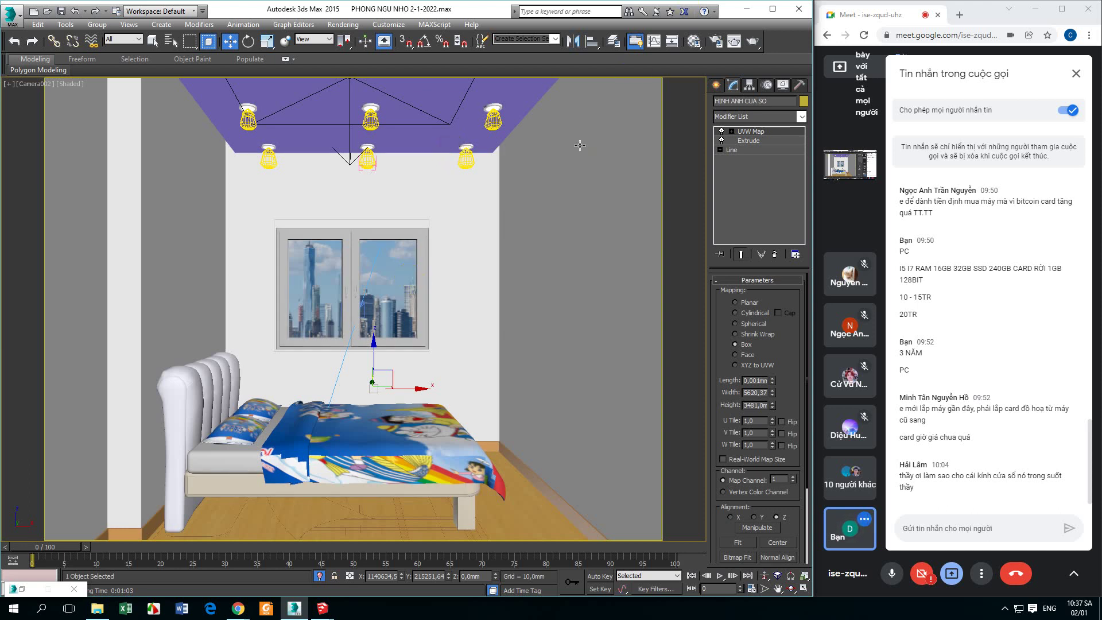
{"action": "left_click", "coordinate": [717, 42]}
{"action": "left_click", "coordinate": [493, 52]}
{"action": "left_click", "coordinate": [734, 42]}
{"action": "left_click", "coordinate": [243, 141]}
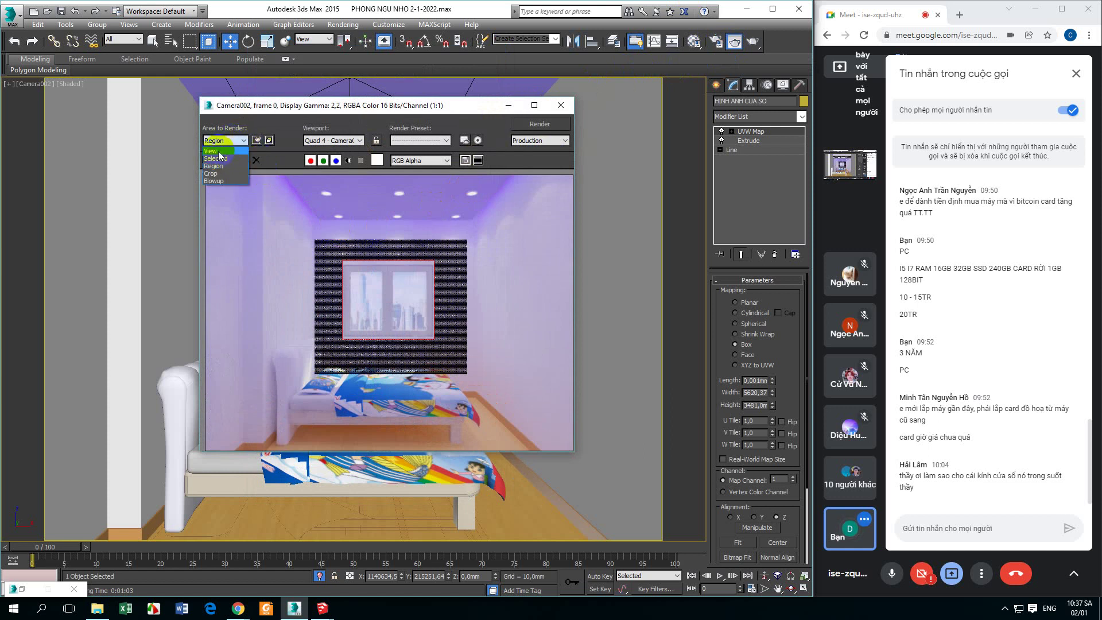
{"action": "left_click", "coordinate": [221, 149]}
{"action": "left_click", "coordinate": [540, 125]}
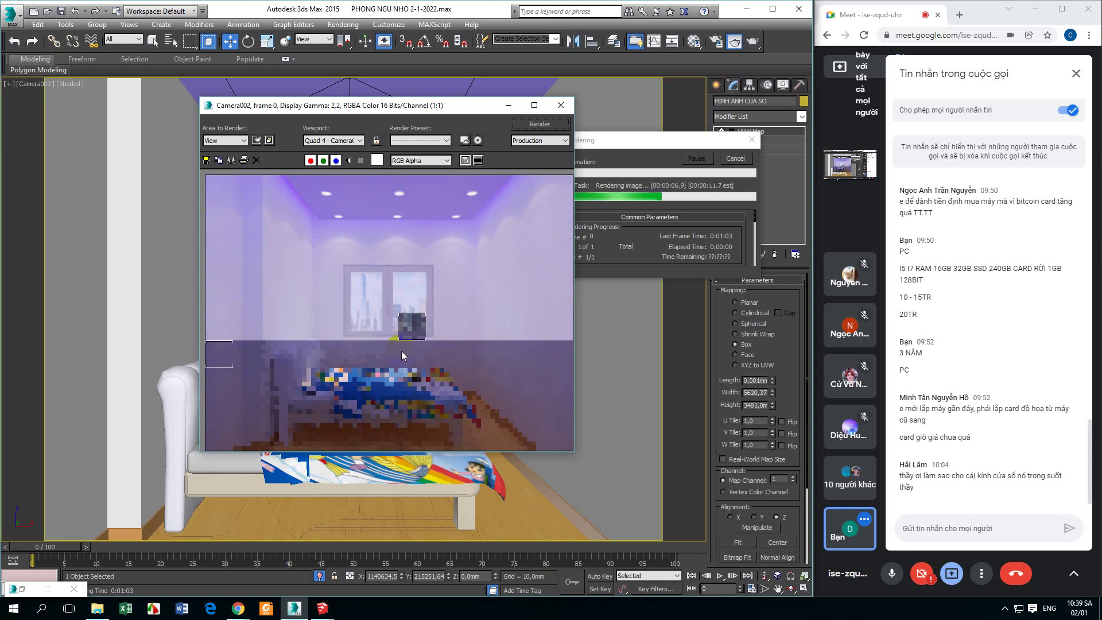
{"action": "left_click", "coordinate": [401, 350]}
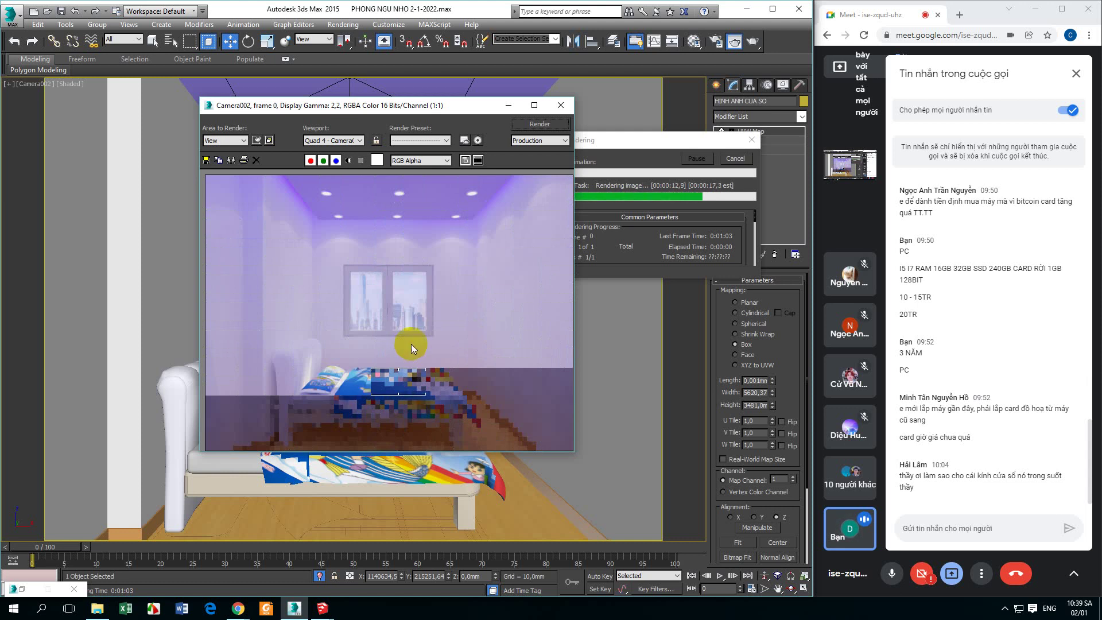
{"action": "left_click", "coordinate": [561, 105]}
{"action": "left_click", "coordinate": [561, 105]}
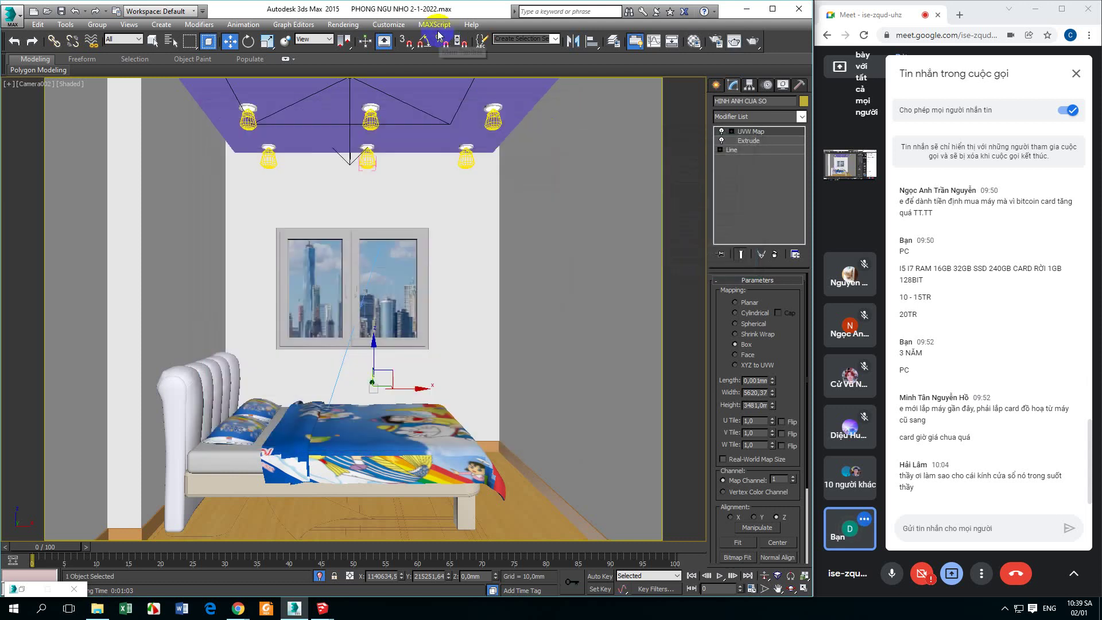
- Clear the DefaultVRaySky map from the background environment map, leaving the slot set to None
{"action": "left_click", "coordinate": [343, 24]}
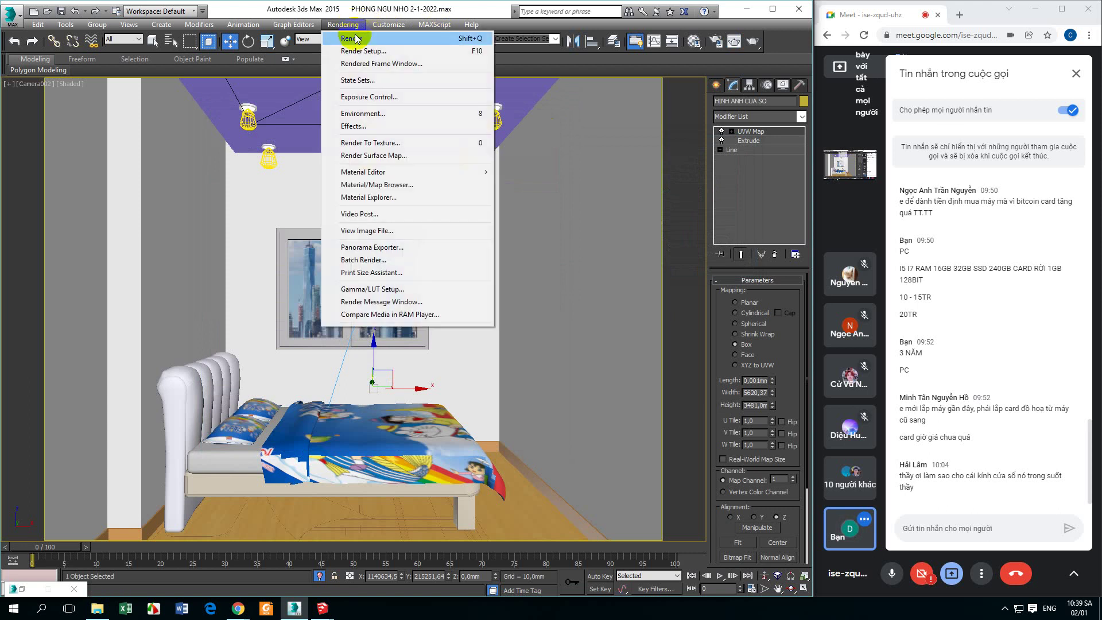
{"action": "left_click", "coordinate": [373, 118]}
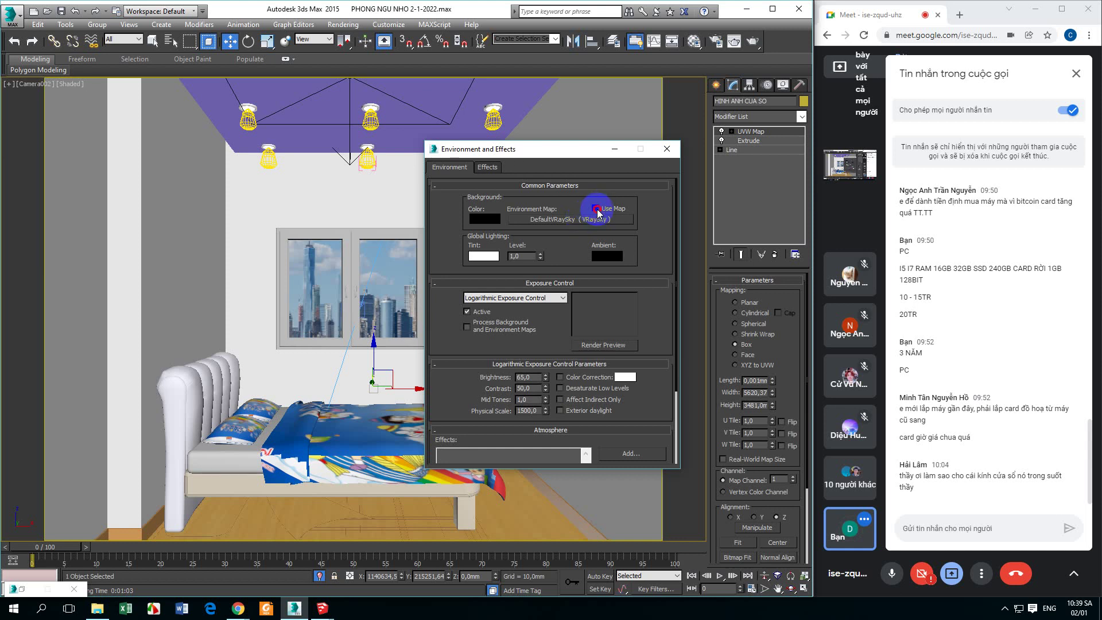
{"action": "right_click", "coordinate": [582, 220]}
{"action": "left_click", "coordinate": [608, 250]}
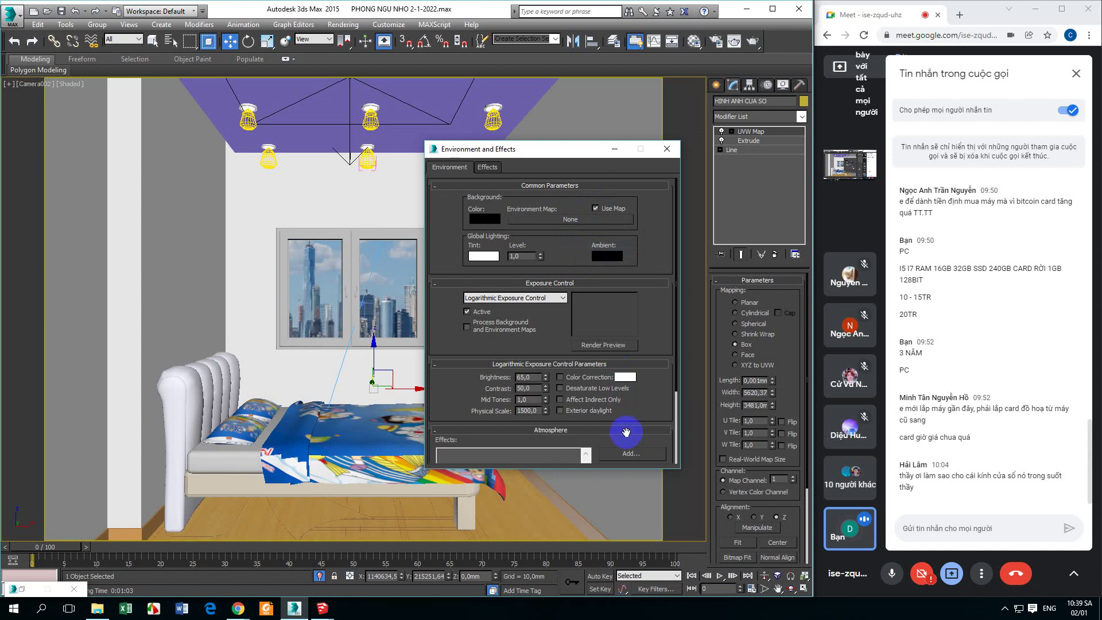
- Render the full Camera002 view again with the environment map cleared
{"action": "left_click", "coordinate": [732, 46]}
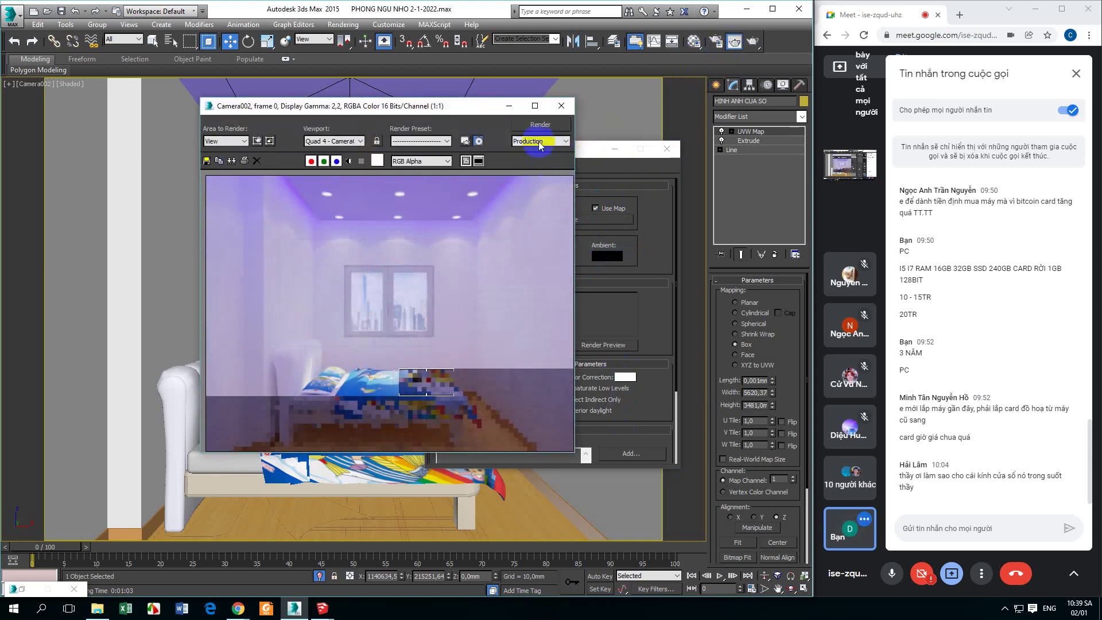